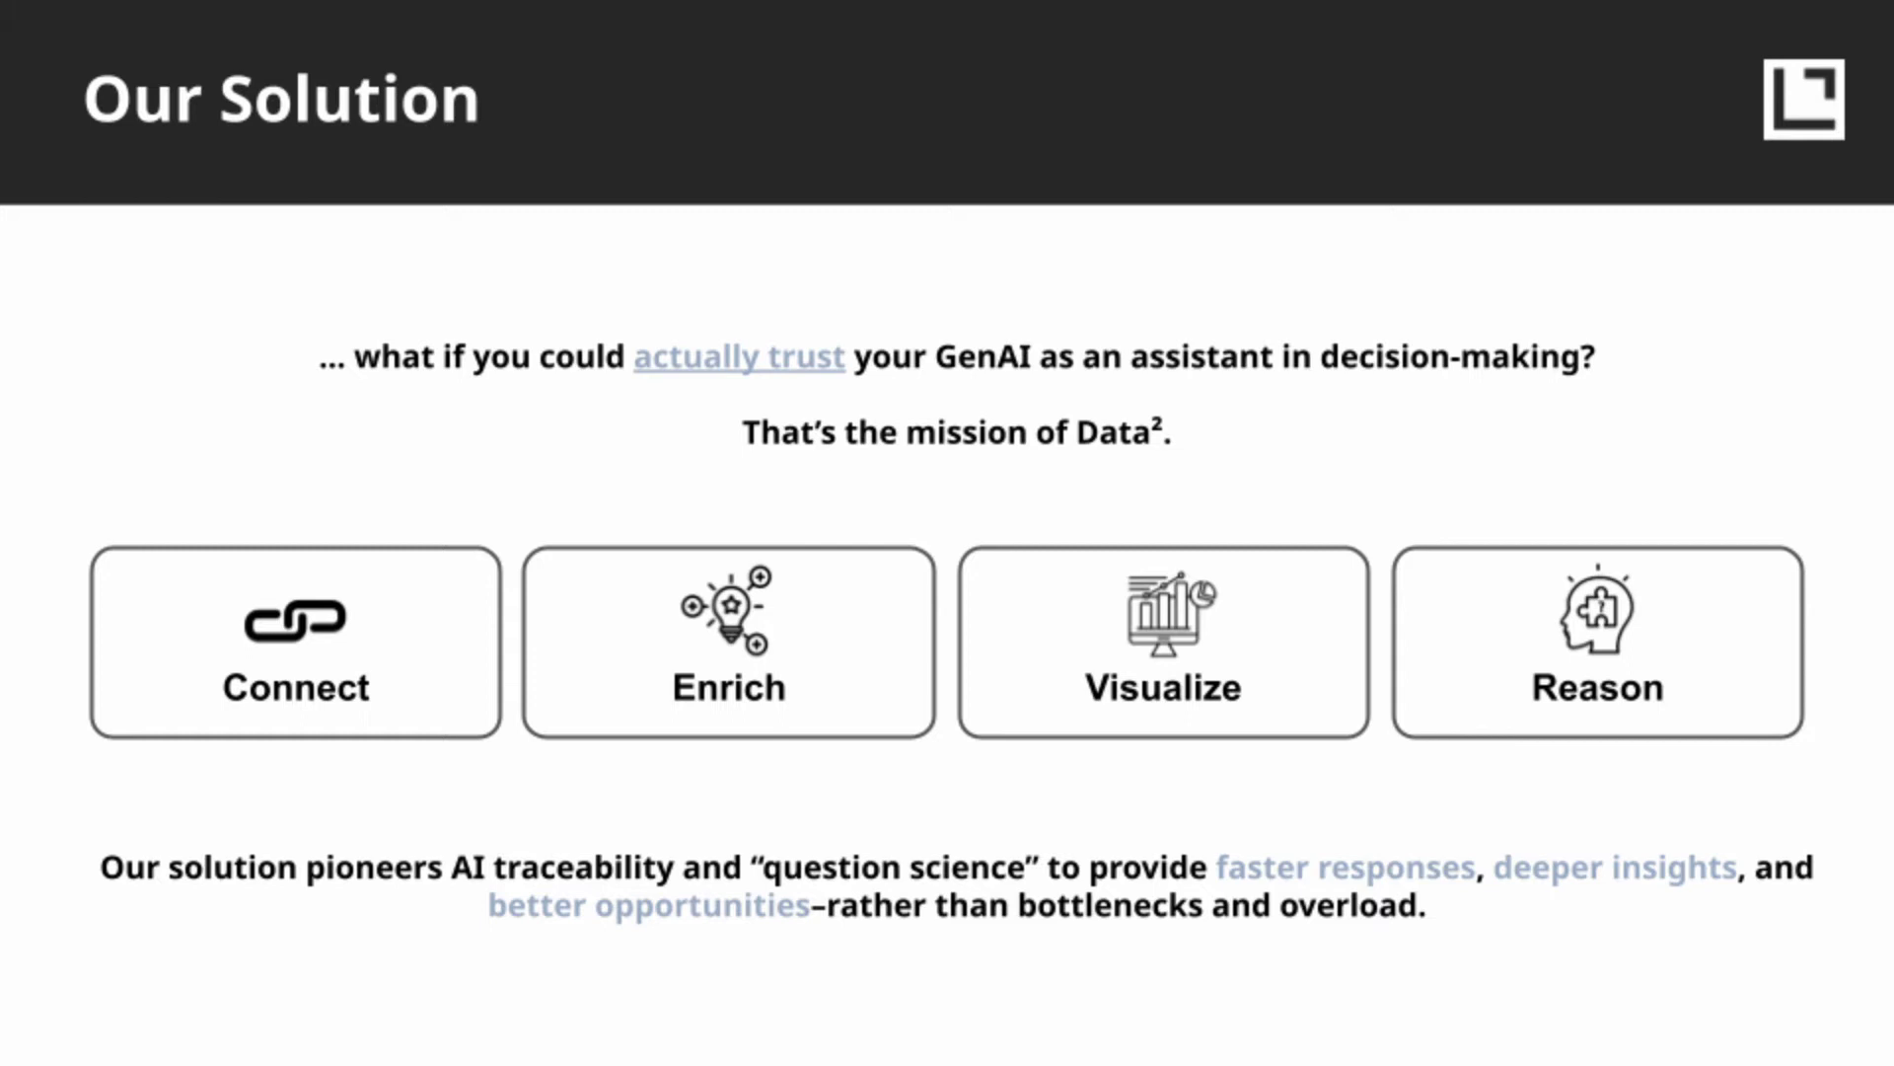
# Advance the presentation to the Understanding Events slide that lists the POC data sets.
pyautogui.press('Right')
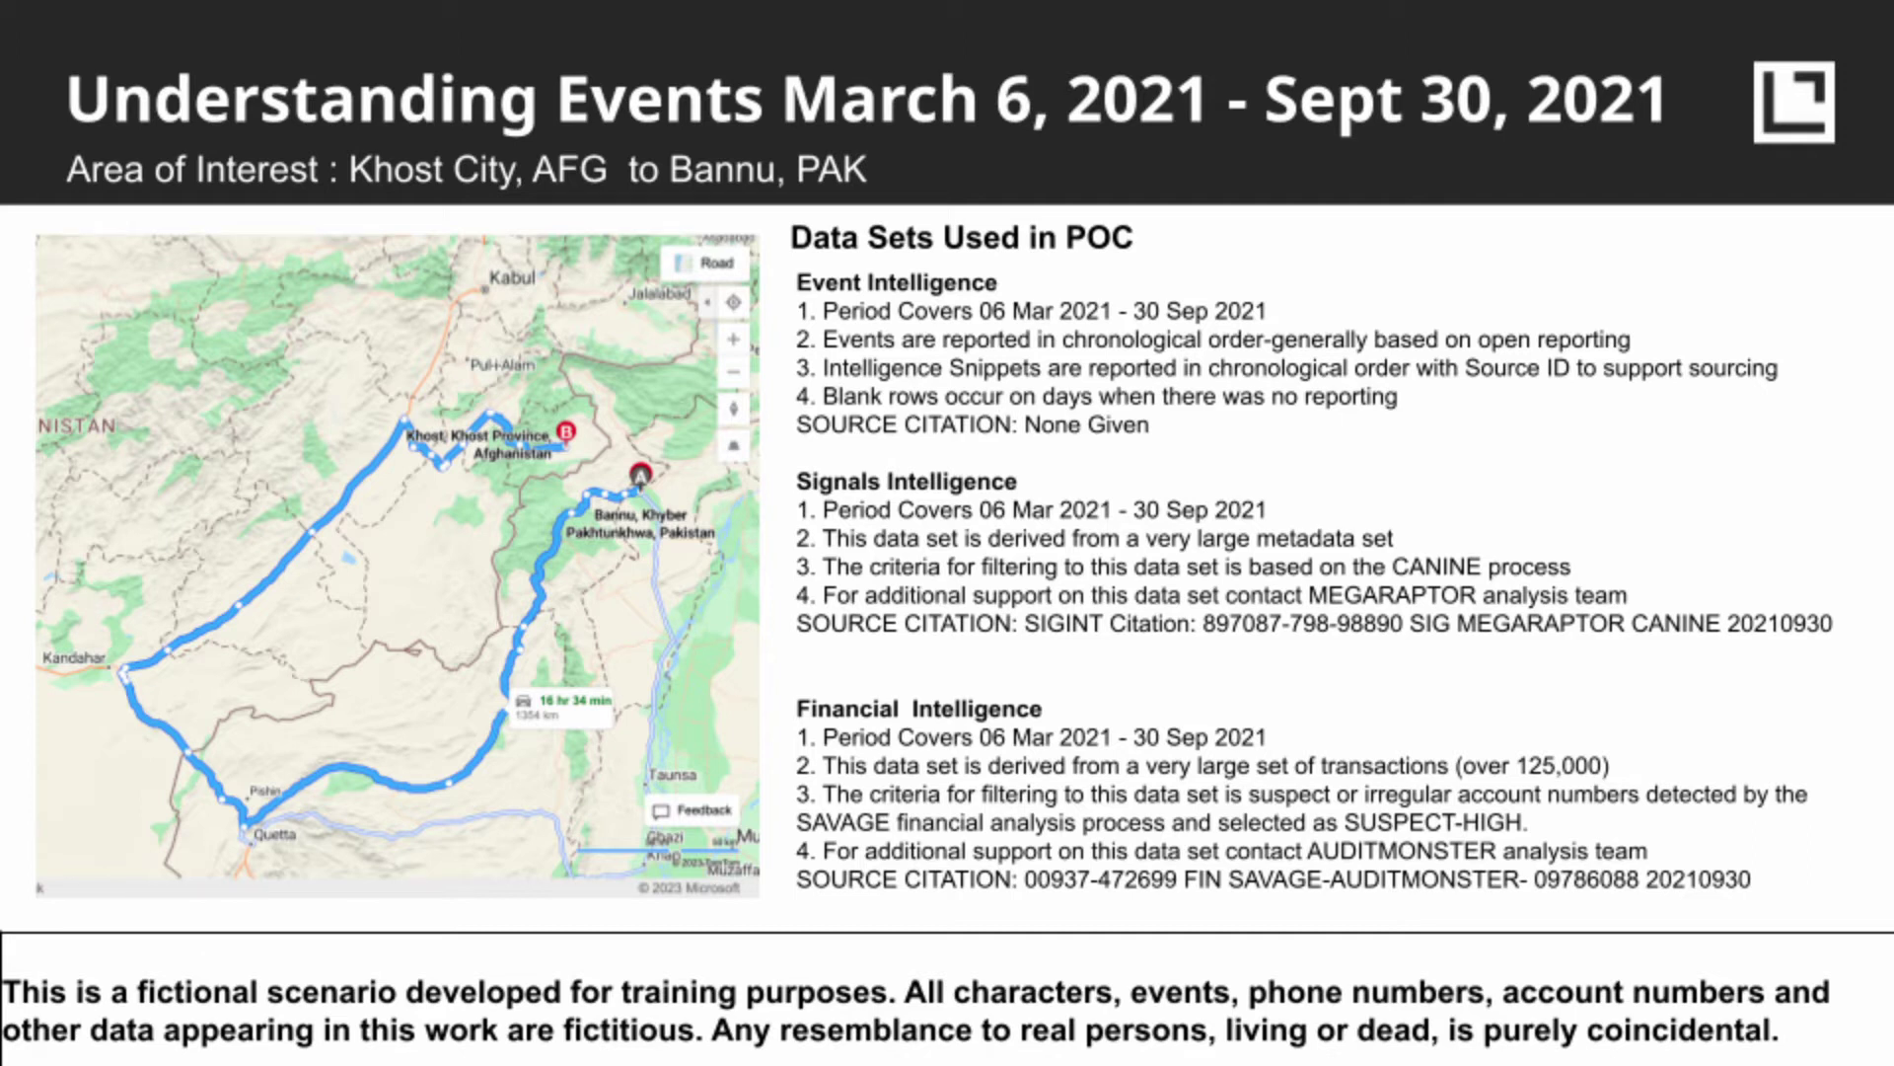
pyautogui.press('Right')
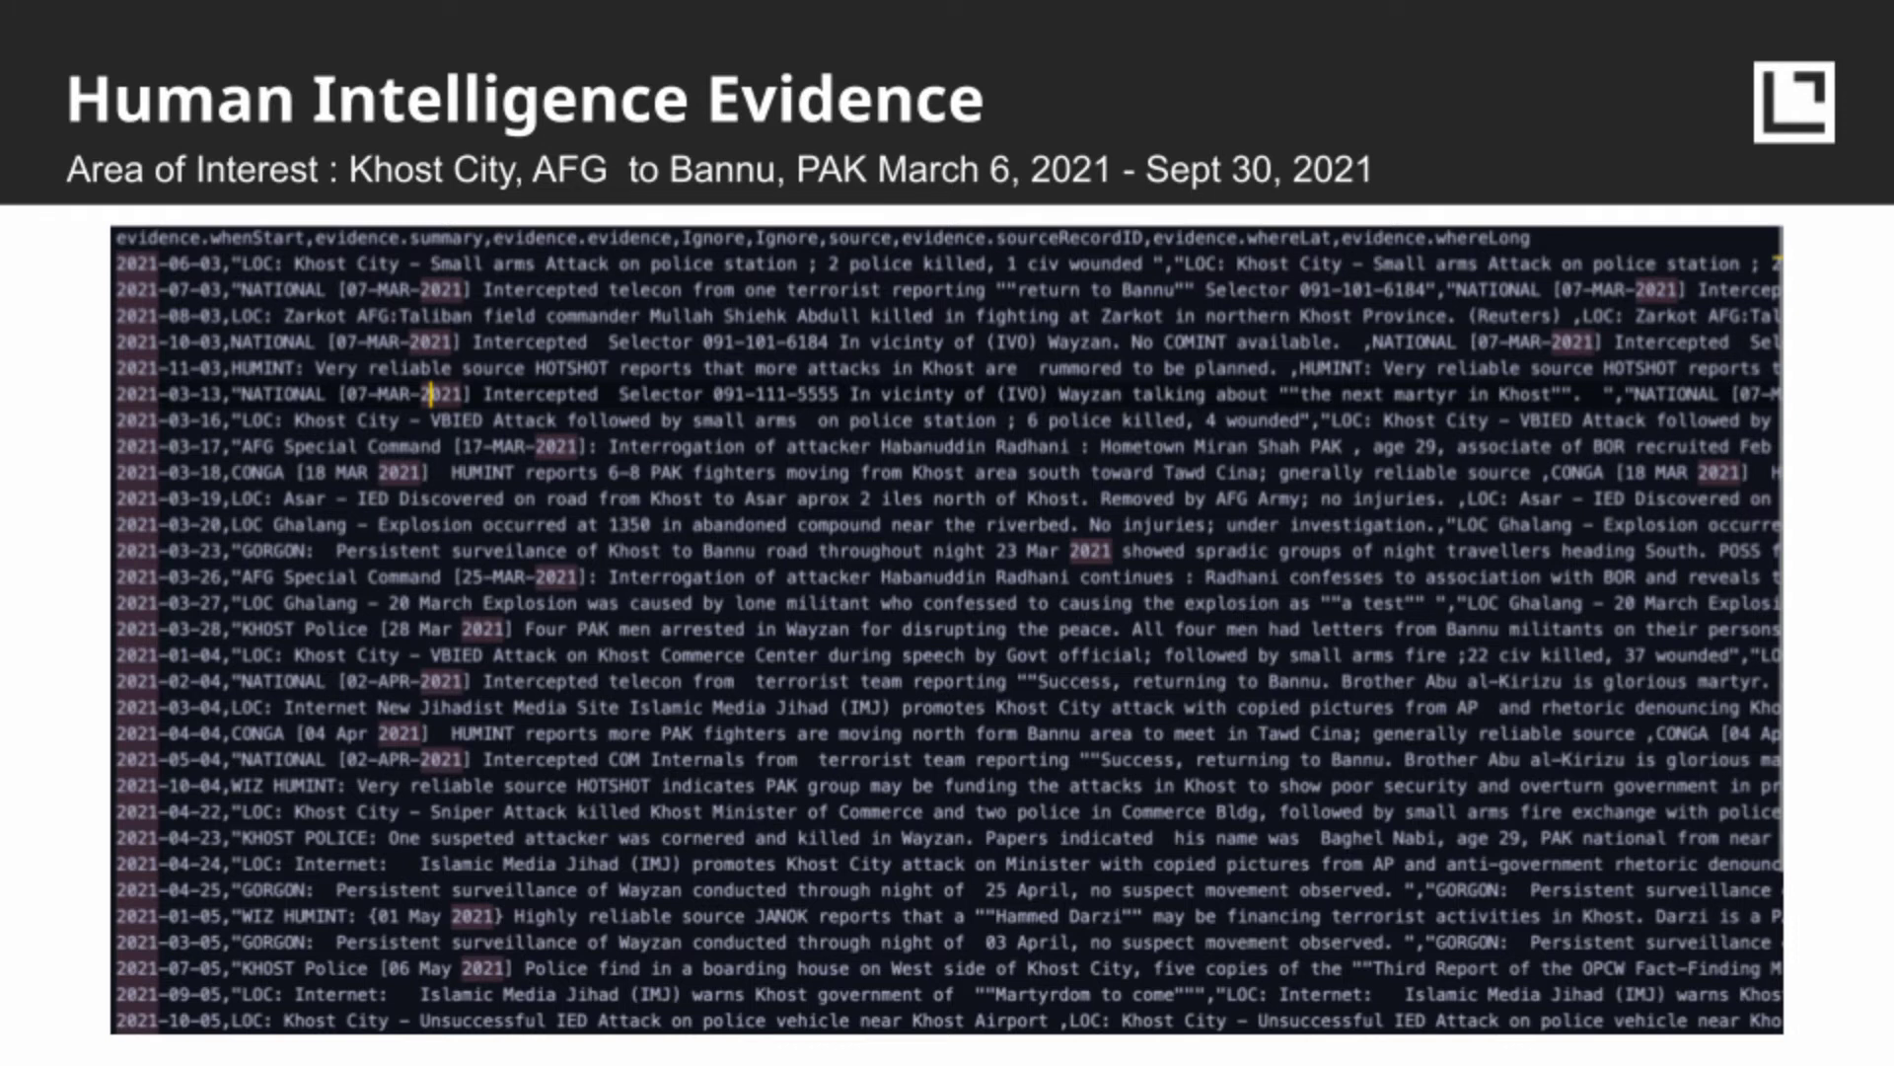
pyautogui.press('Right')
pyautogui.press('Right')
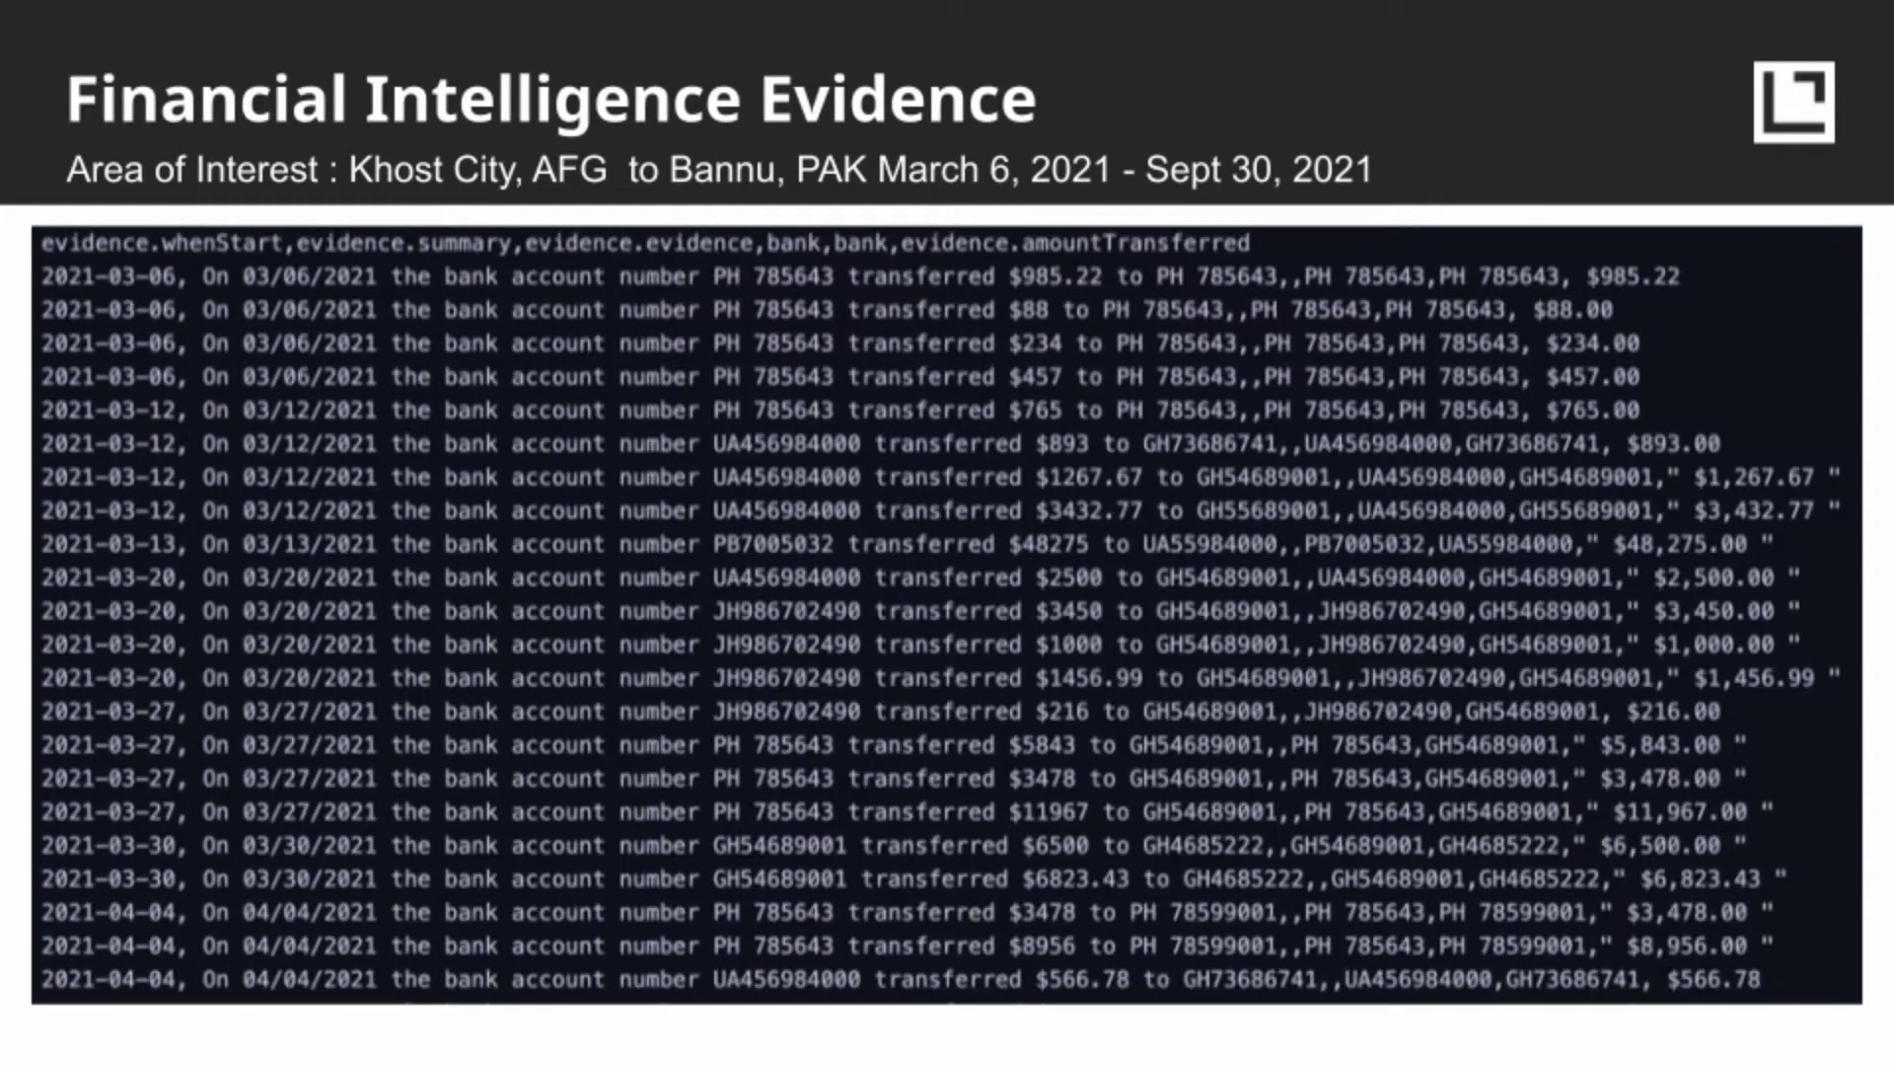
pyautogui.press('Right')
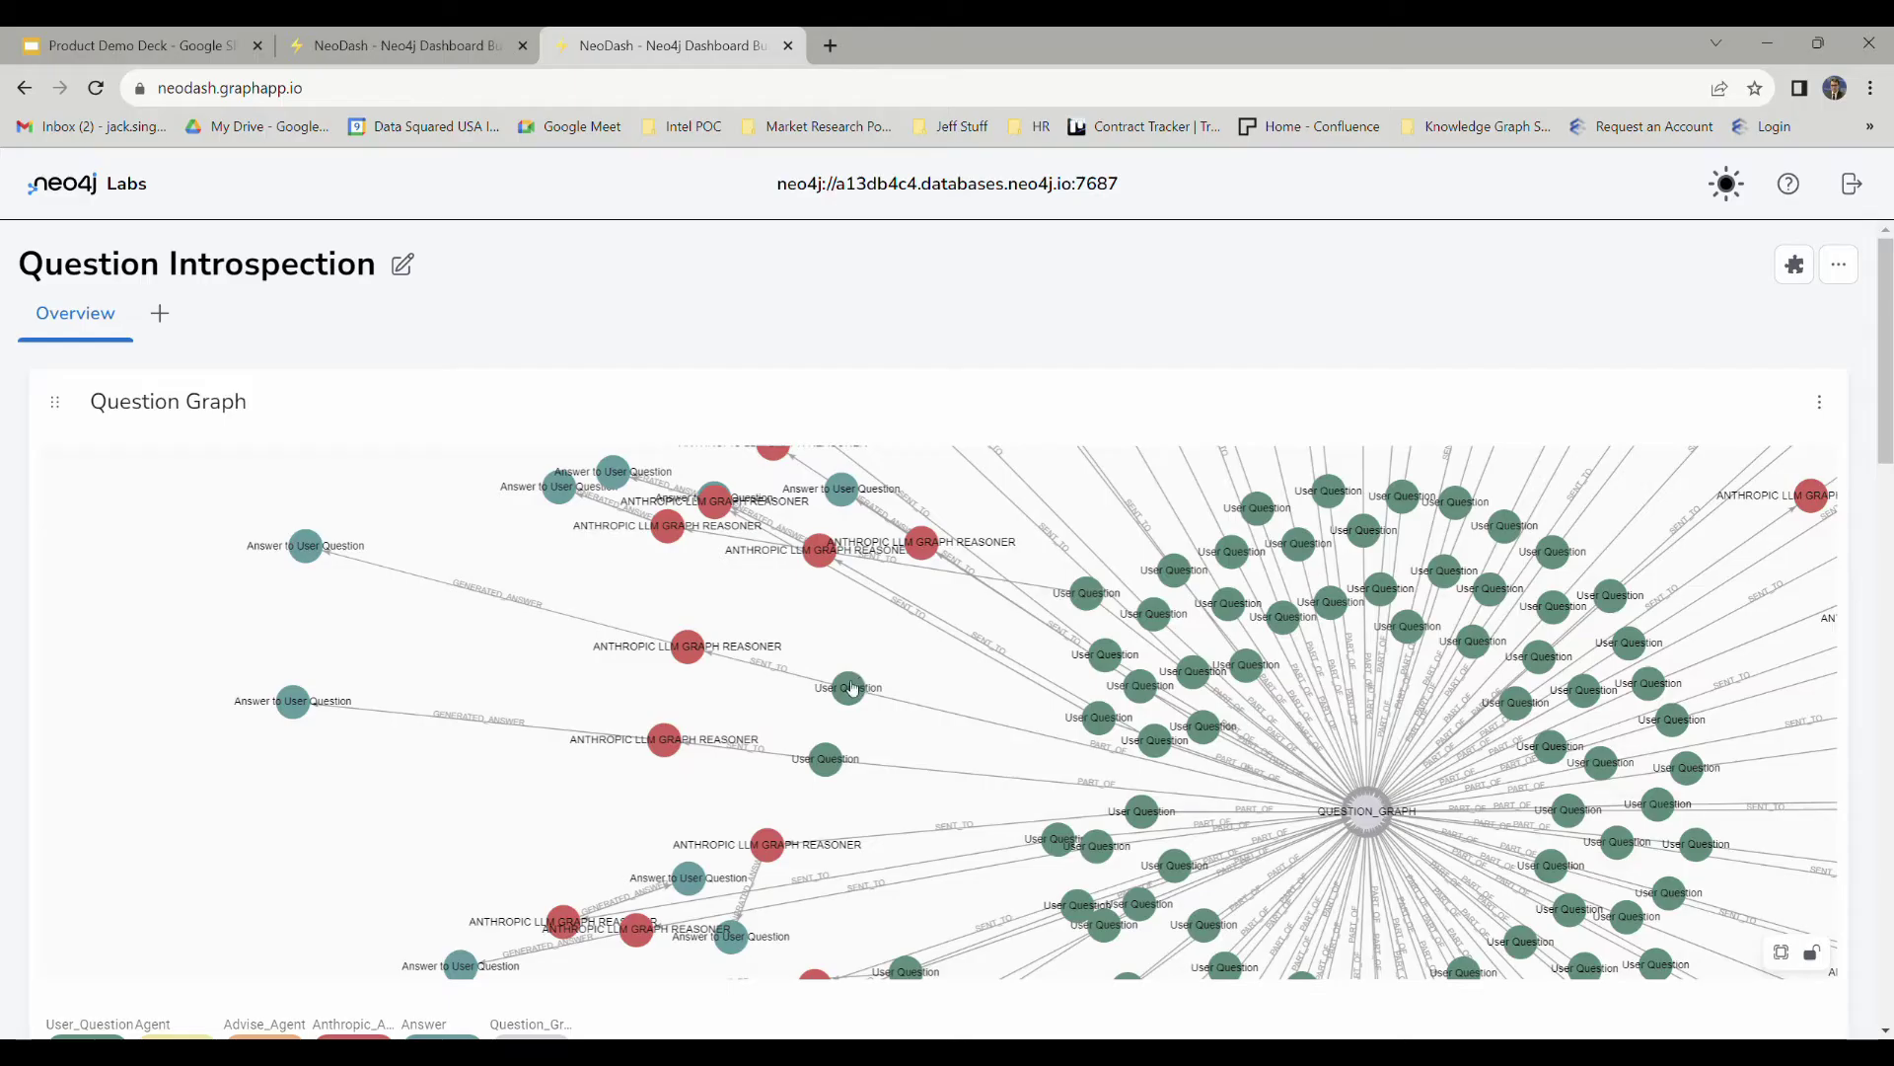
# Open a User Question node's properties and select its description text.
pyautogui.click(857, 688)
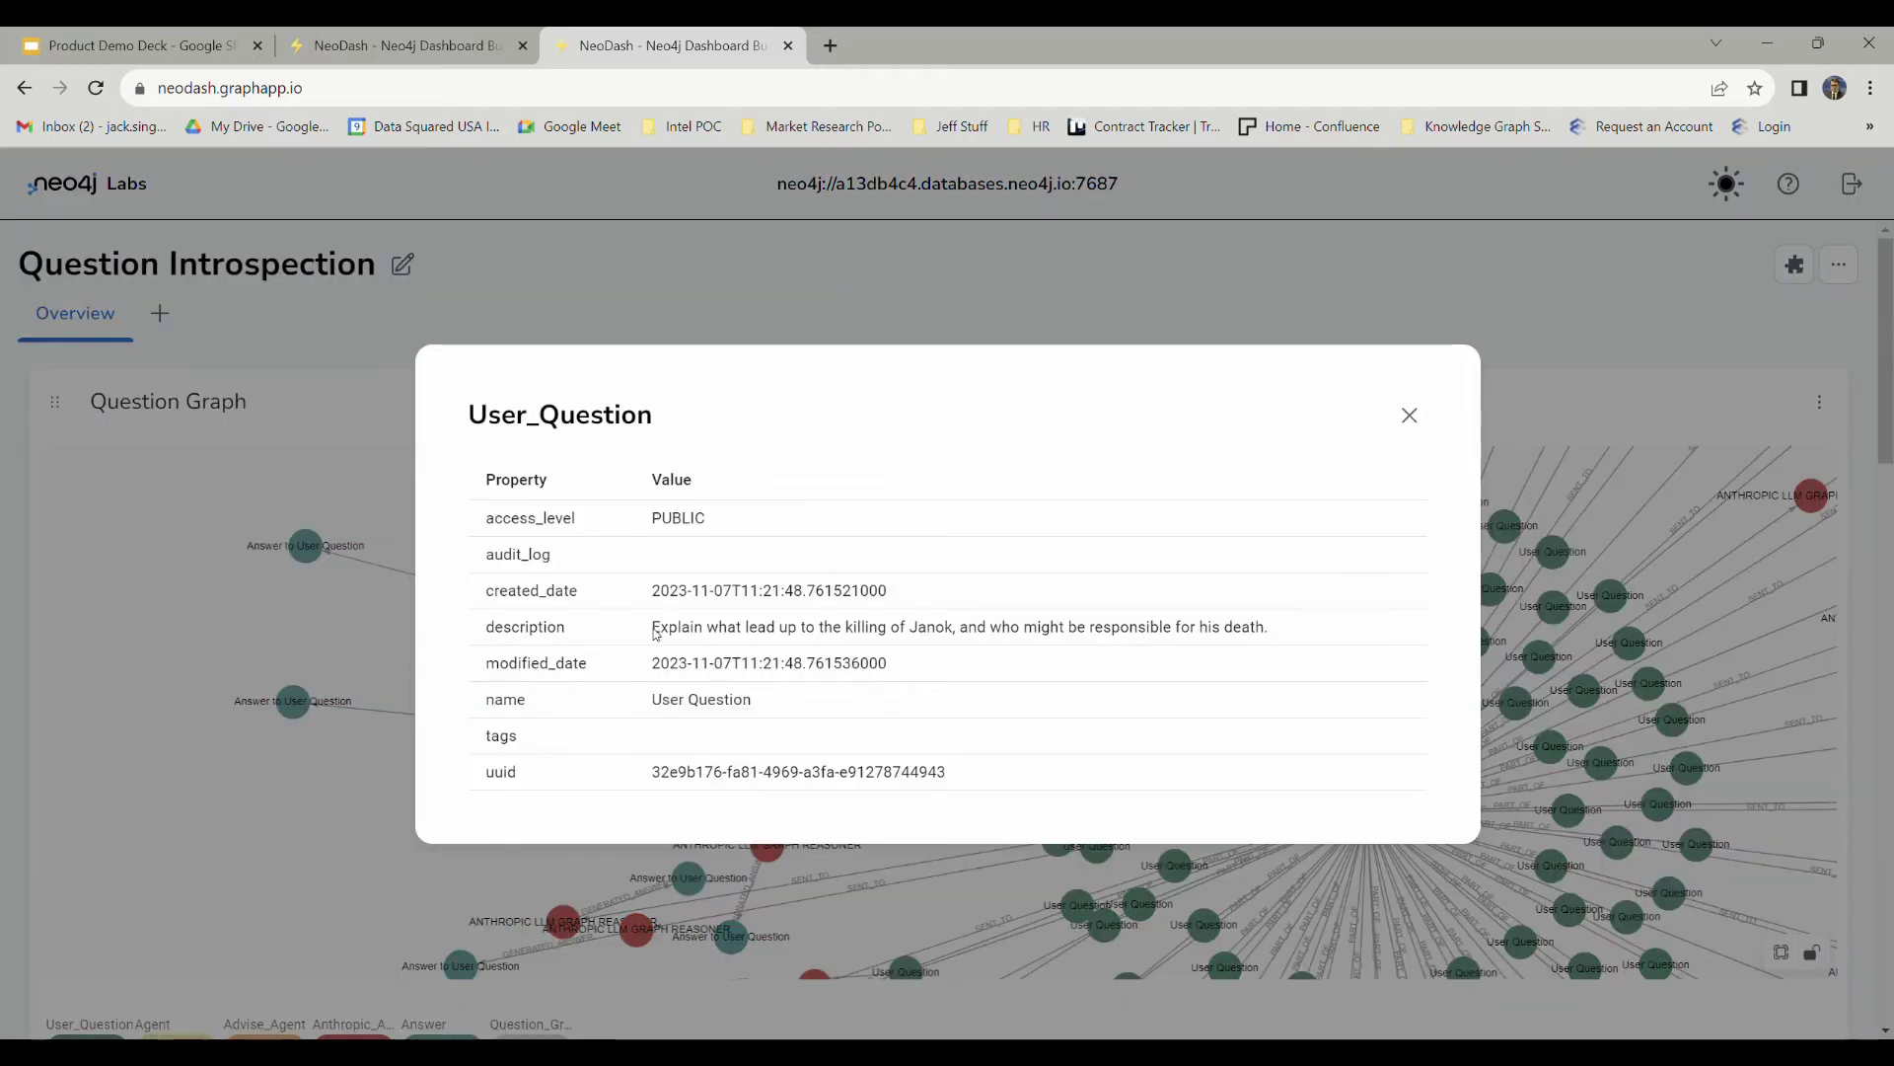
pyautogui.moveTo(656, 628); pyautogui.dragTo(1279, 622)
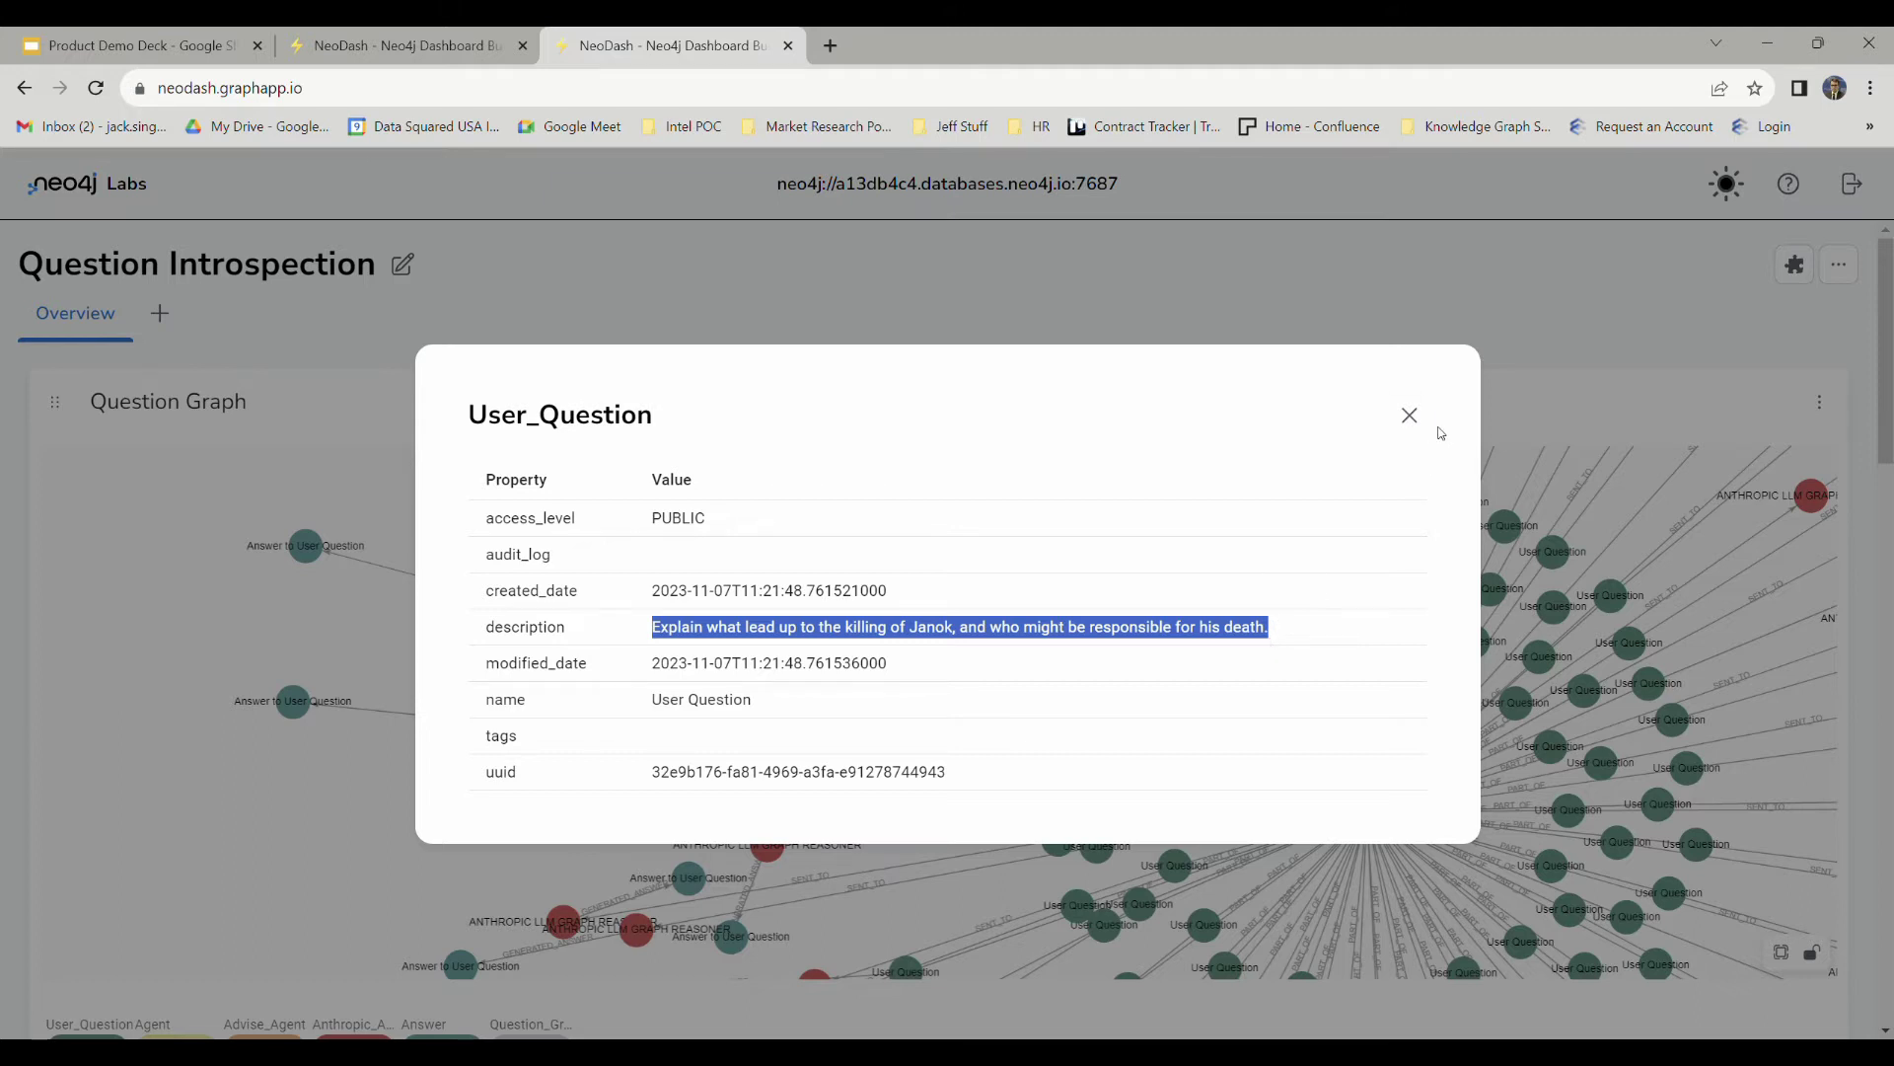
pyautogui.click(1410, 415)
# Centre QUESTION_GRAPH and open the properties of two more User Question nodes.
pyautogui.scroll(2, 838, 641)
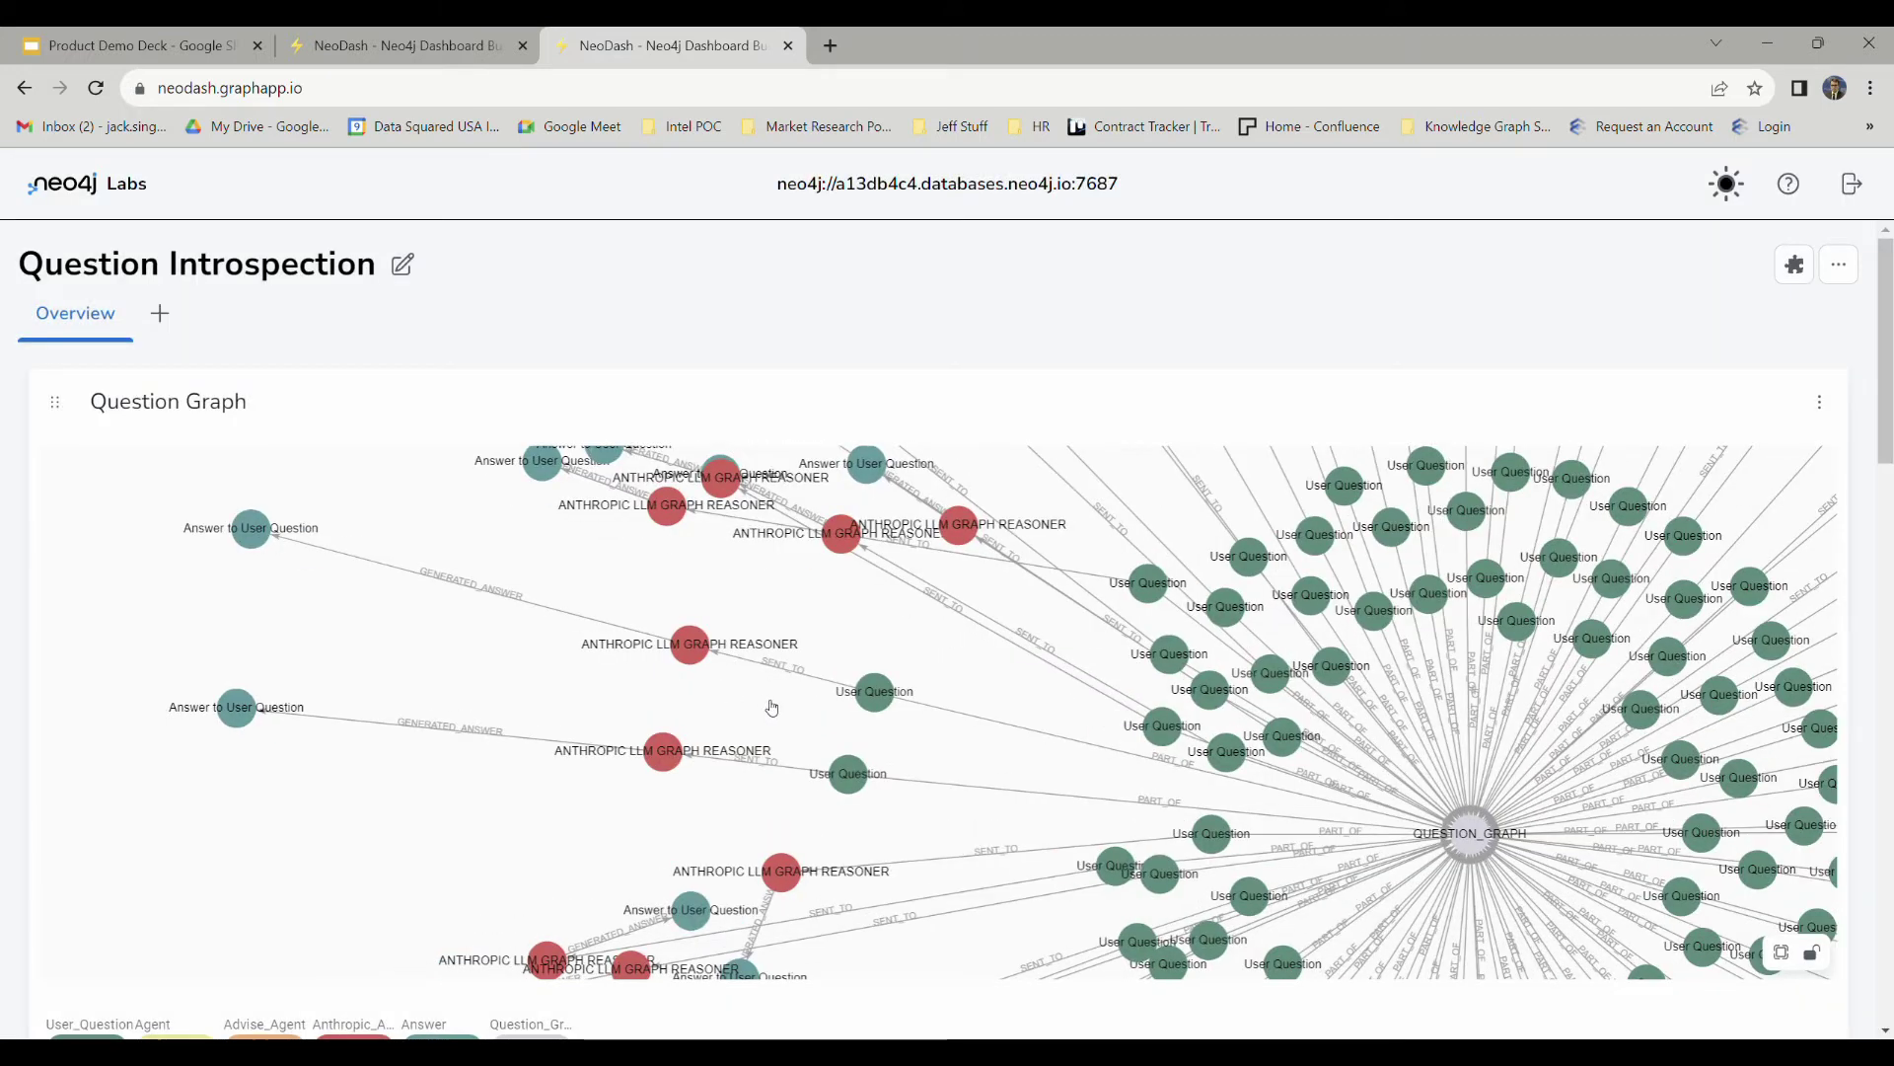
pyautogui.scroll(2, 775, 708)
pyautogui.moveTo(1118, 806); pyautogui.dragTo(651, 659)
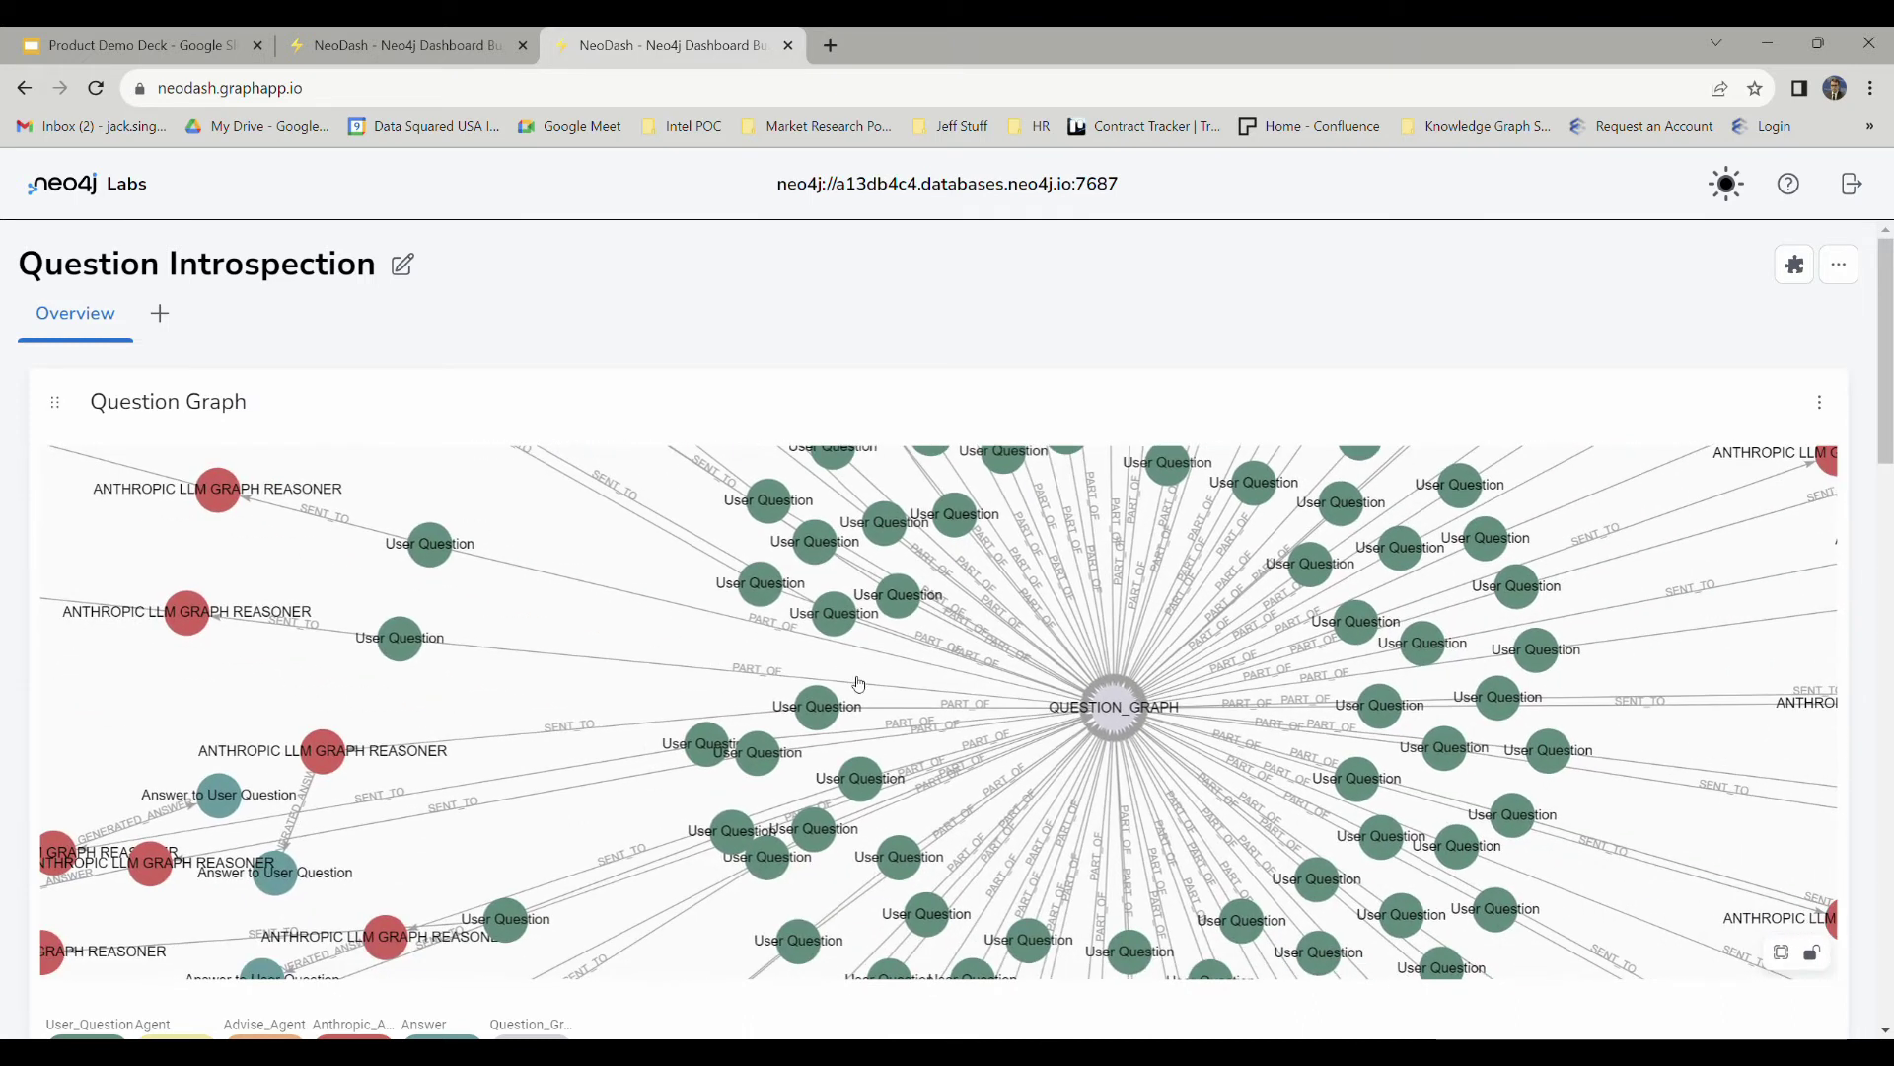
pyautogui.scroll(2, 1145, 732)
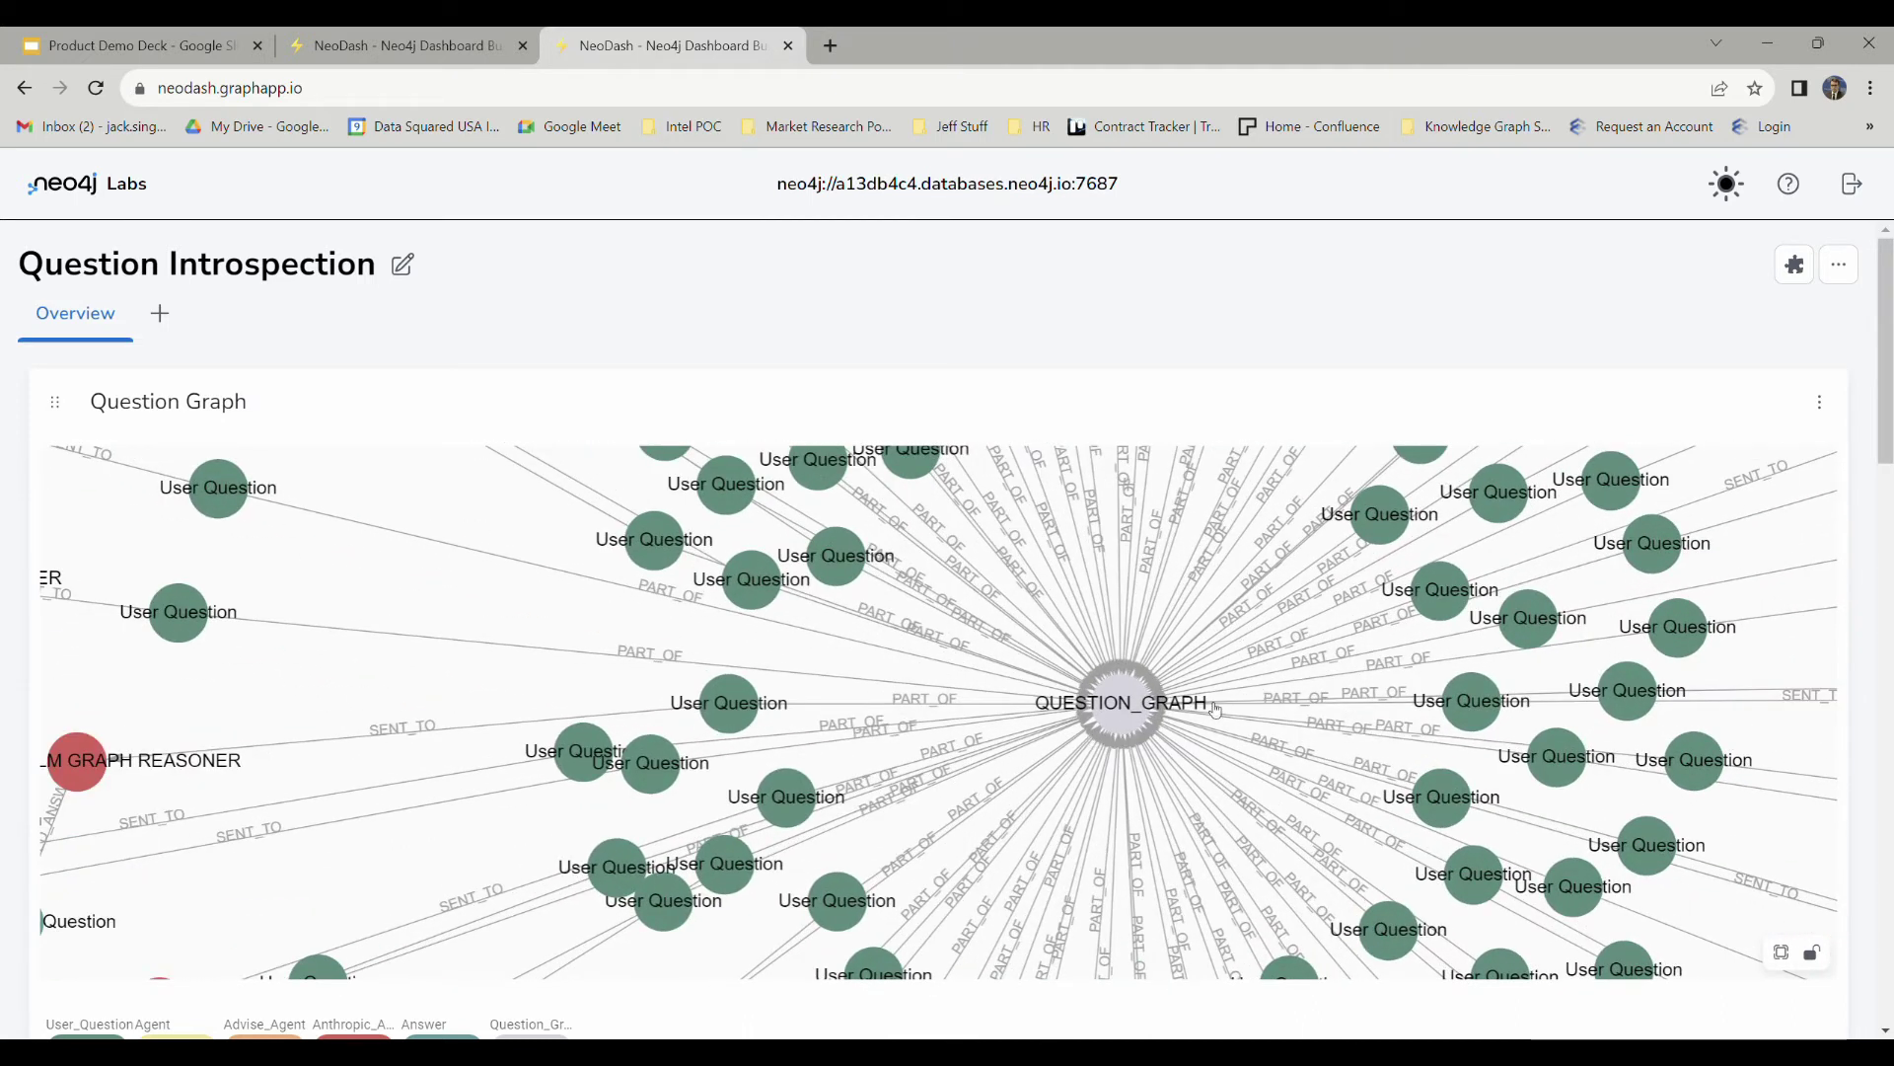
pyautogui.scroll(-2, 1210, 701)
pyautogui.moveTo(1153, 537); pyautogui.dragTo(964, 635)
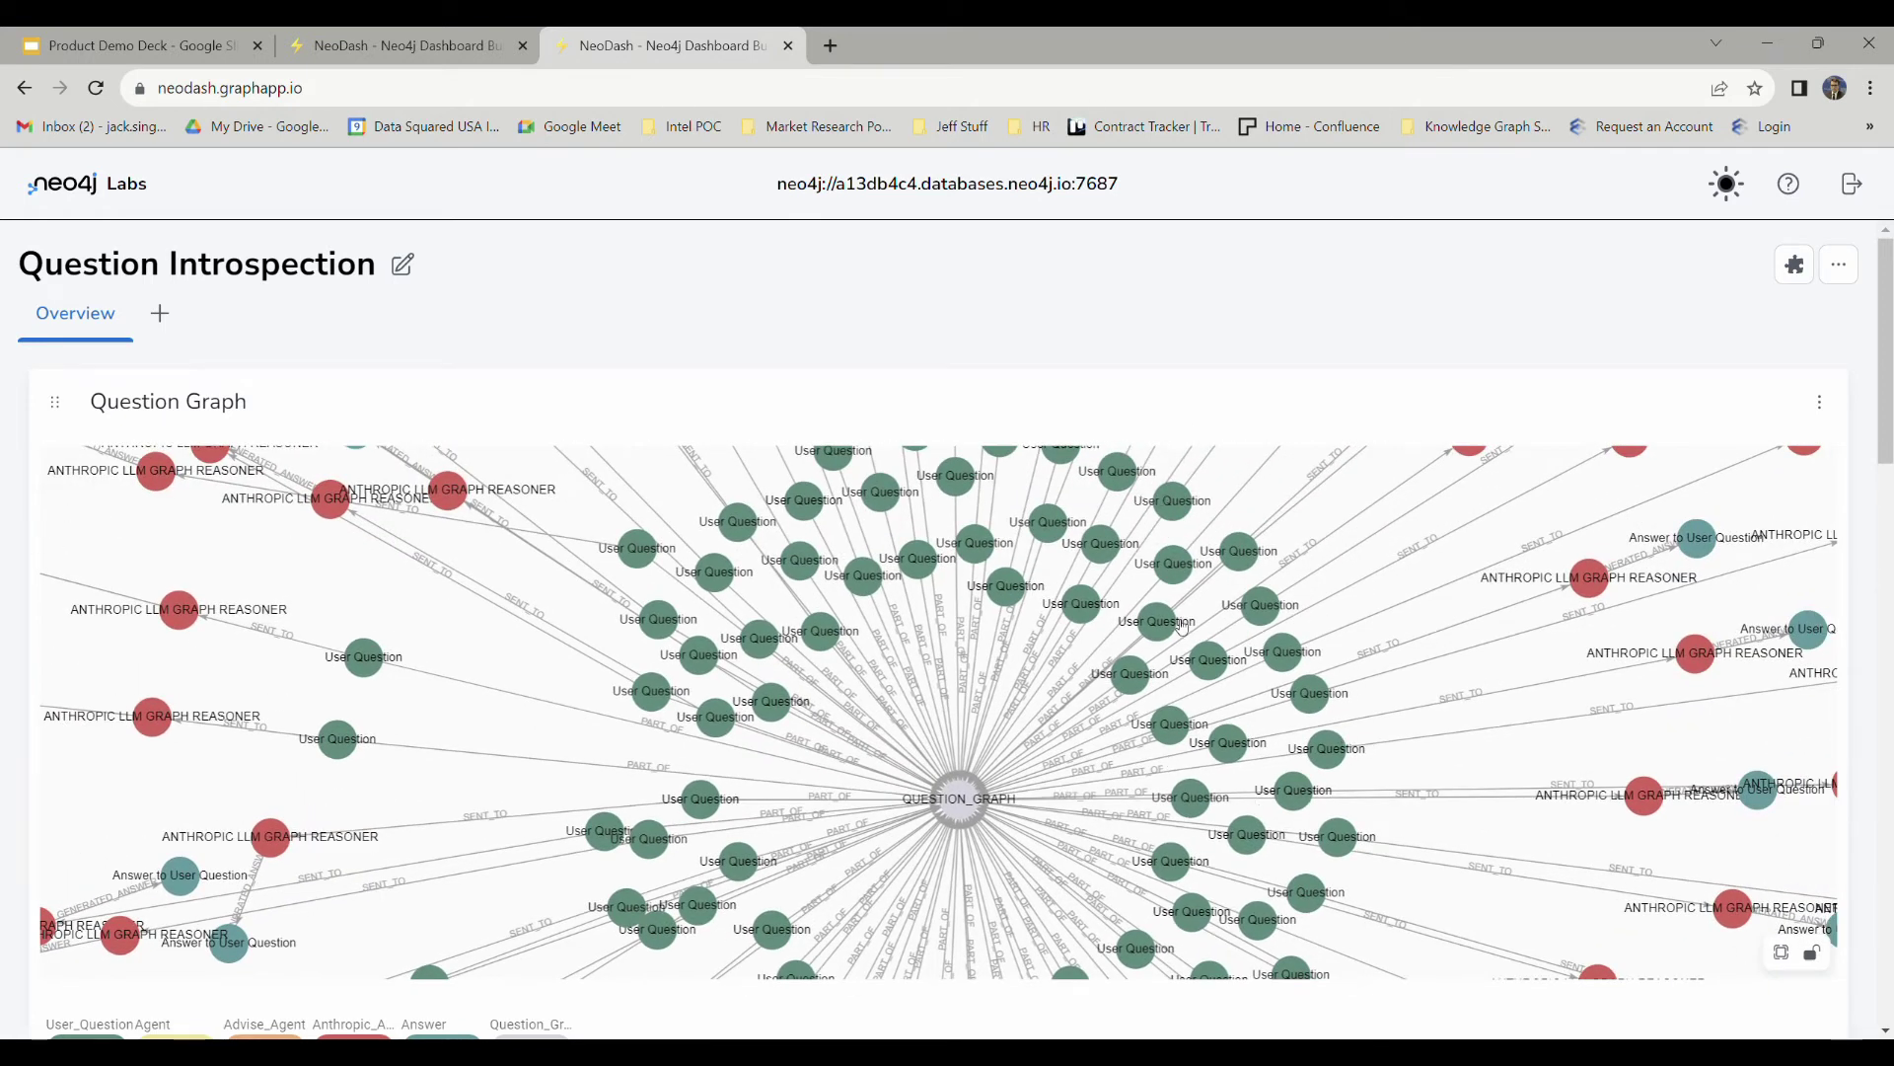
pyautogui.moveTo(1138, 704); pyautogui.dragTo(1036, 598)
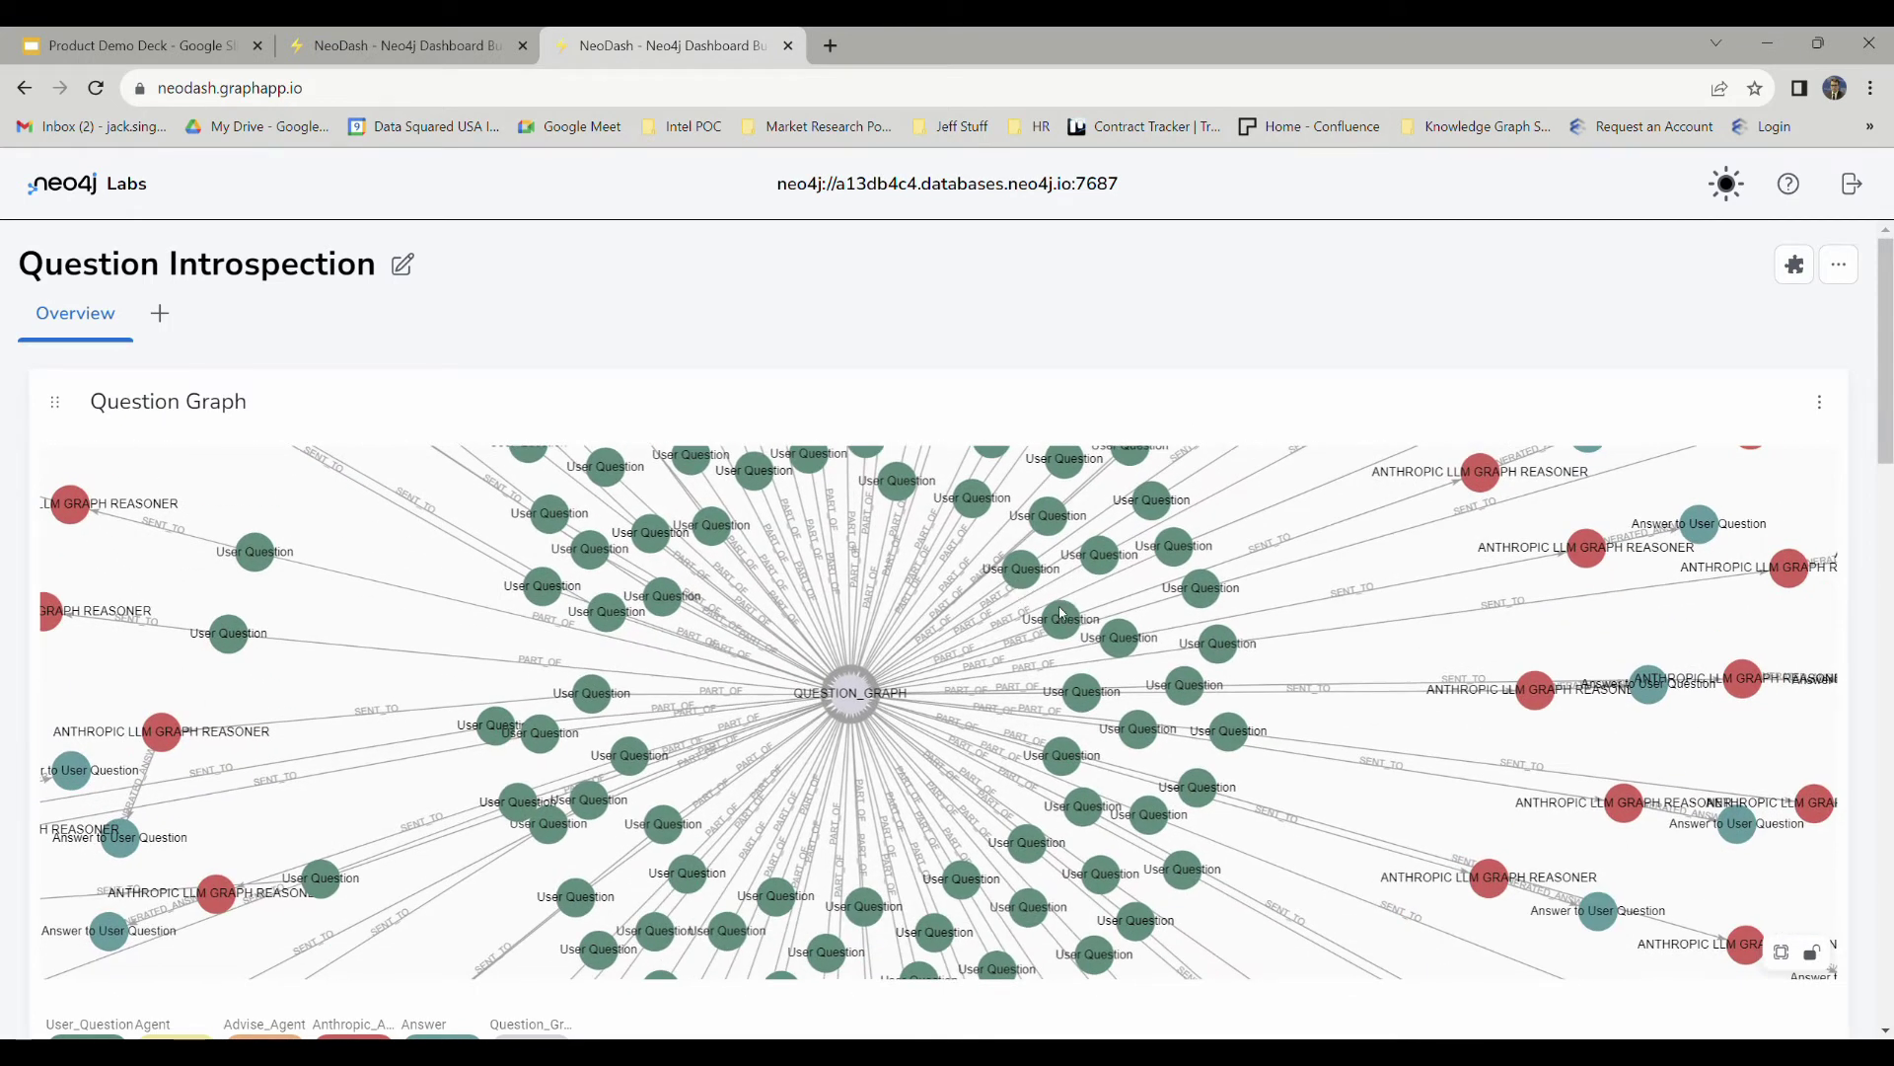
pyautogui.click(1060, 614)
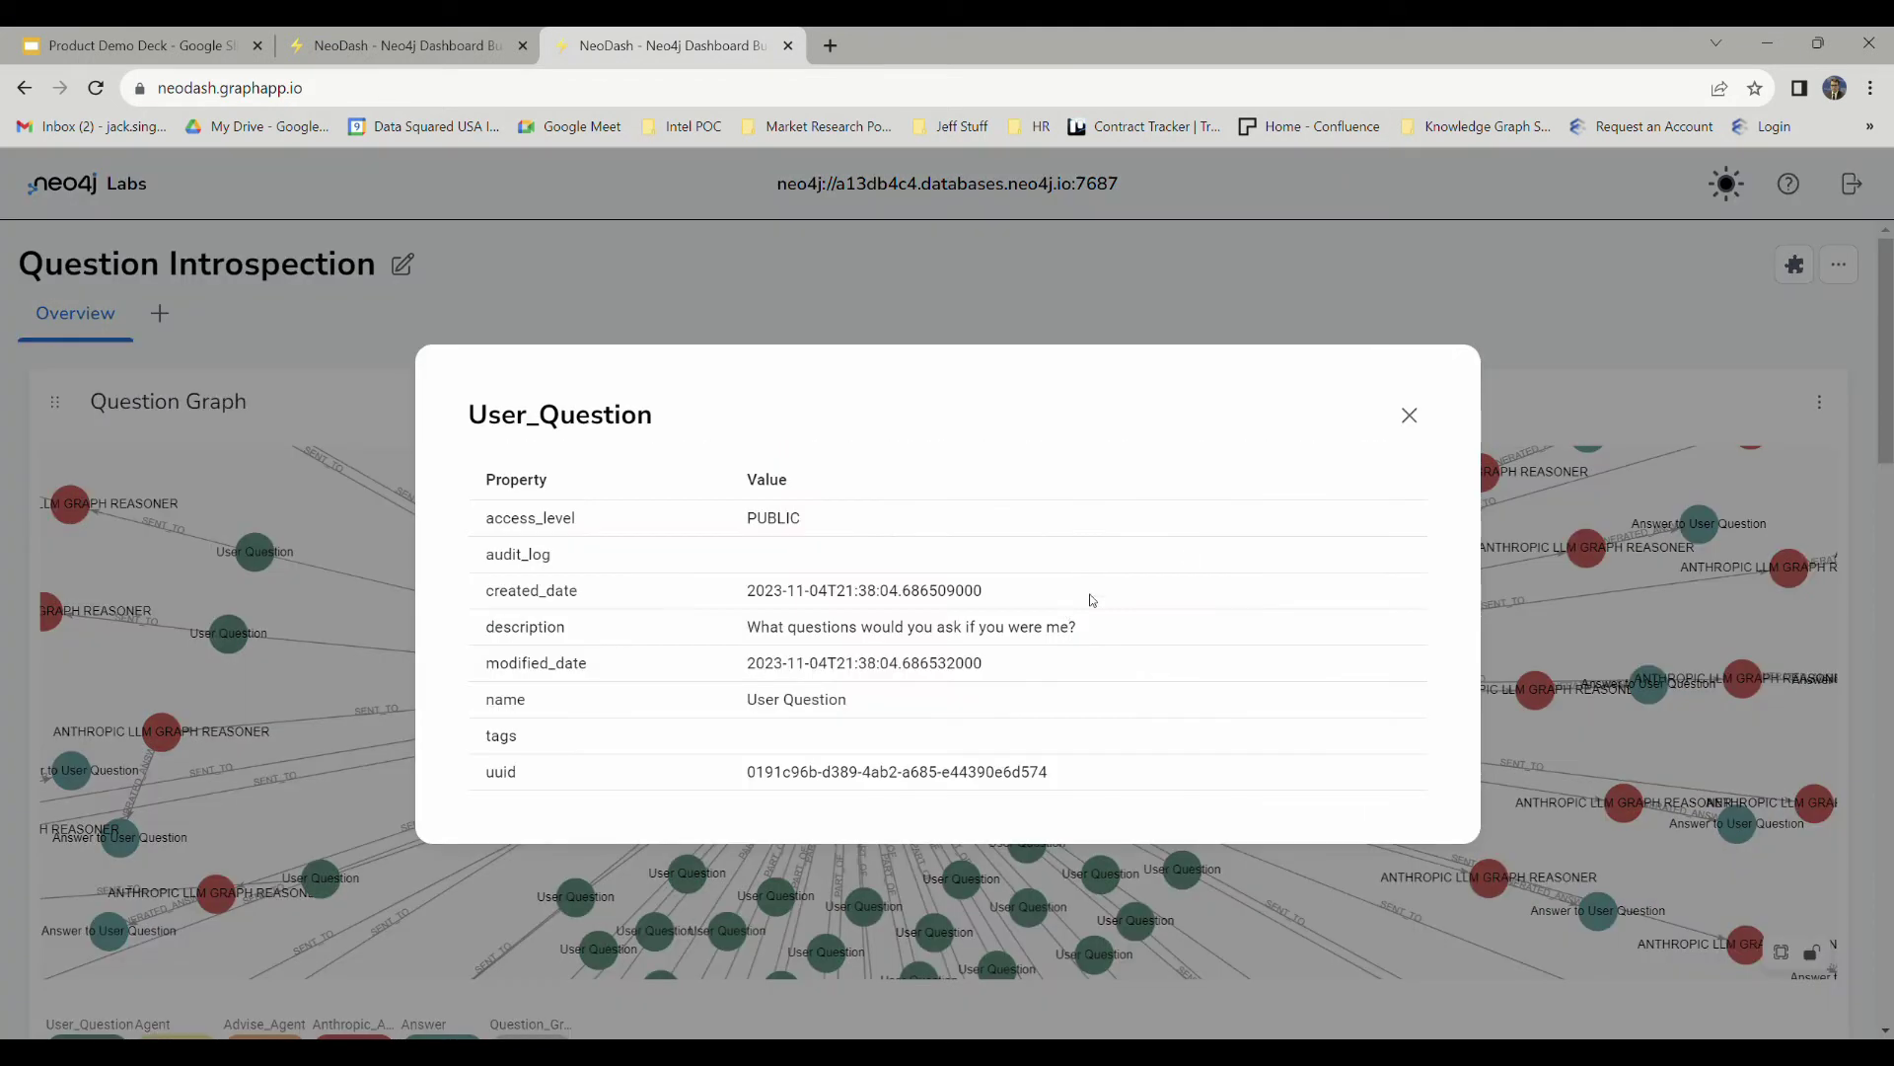
pyautogui.click(1410, 415)
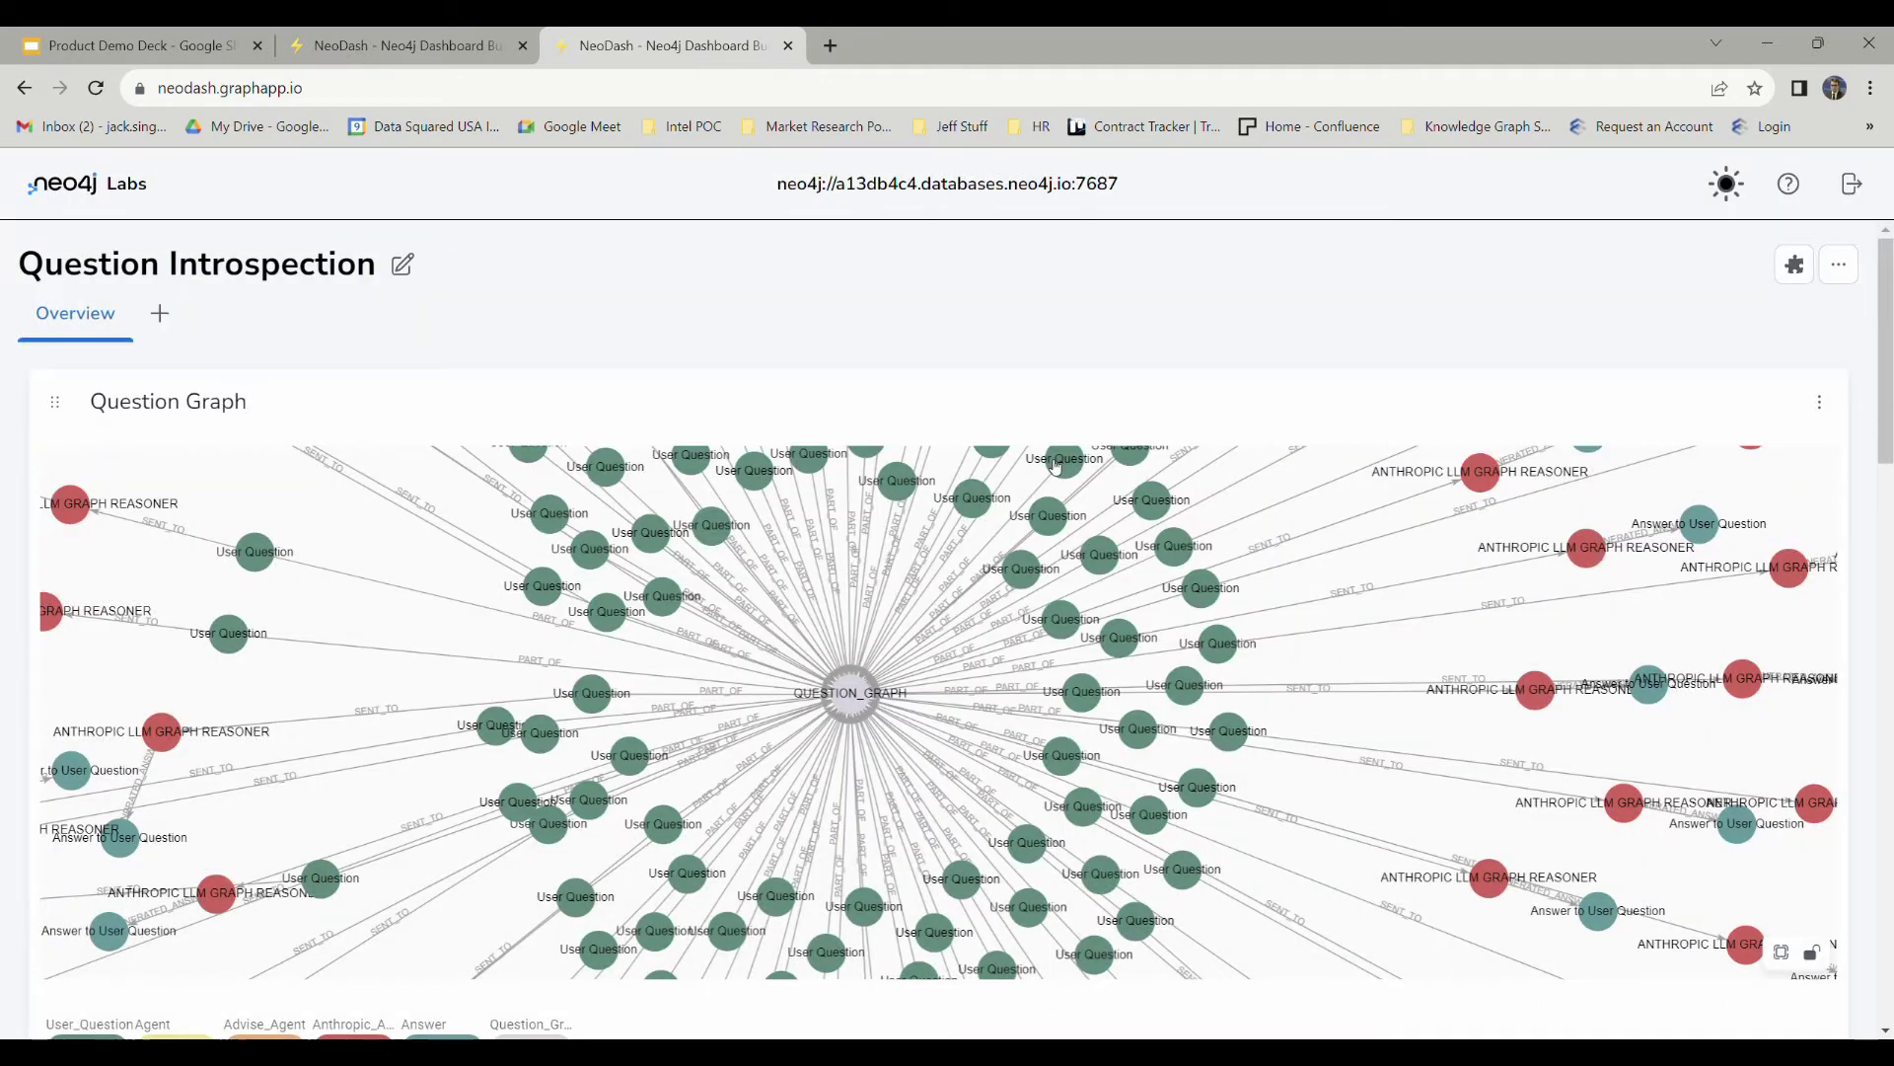
pyautogui.click(713, 532)
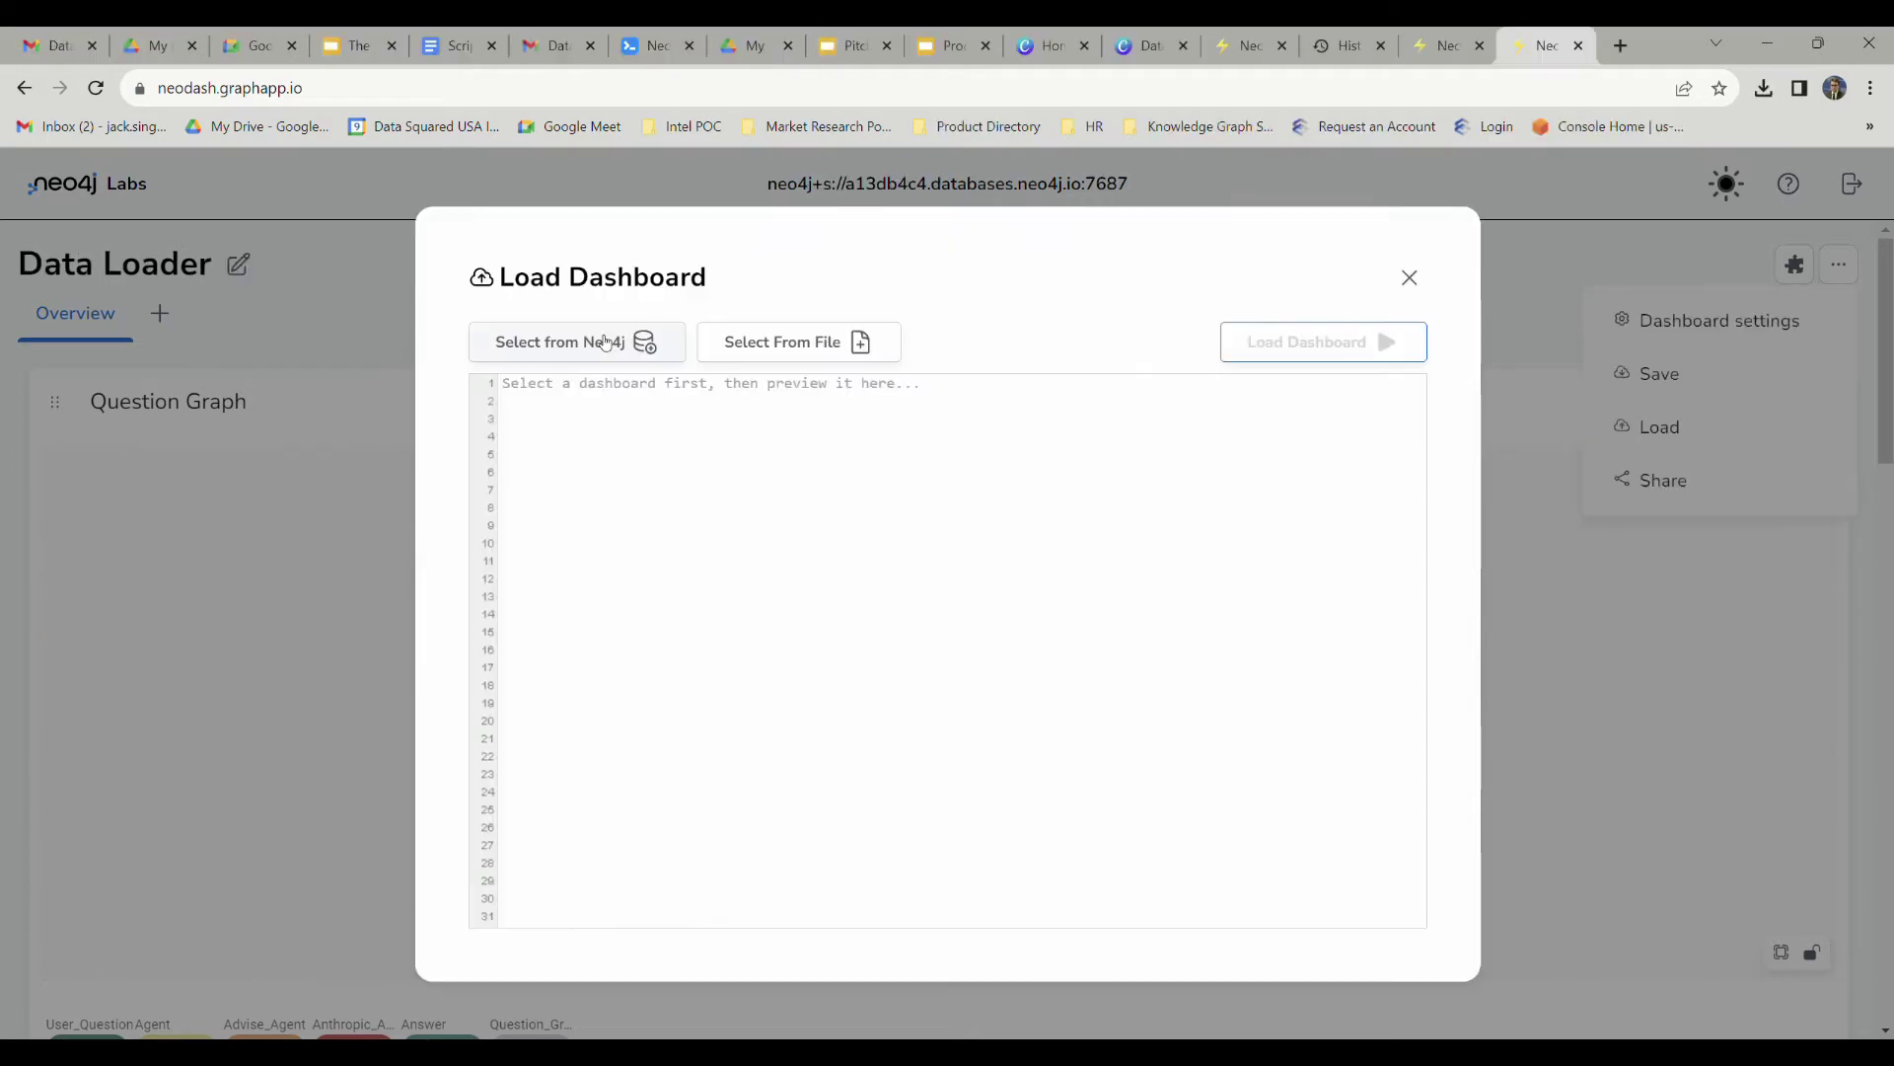
# Close the property panel and load the saved Question Introspection dashboard.
pyautogui.click(573, 338)
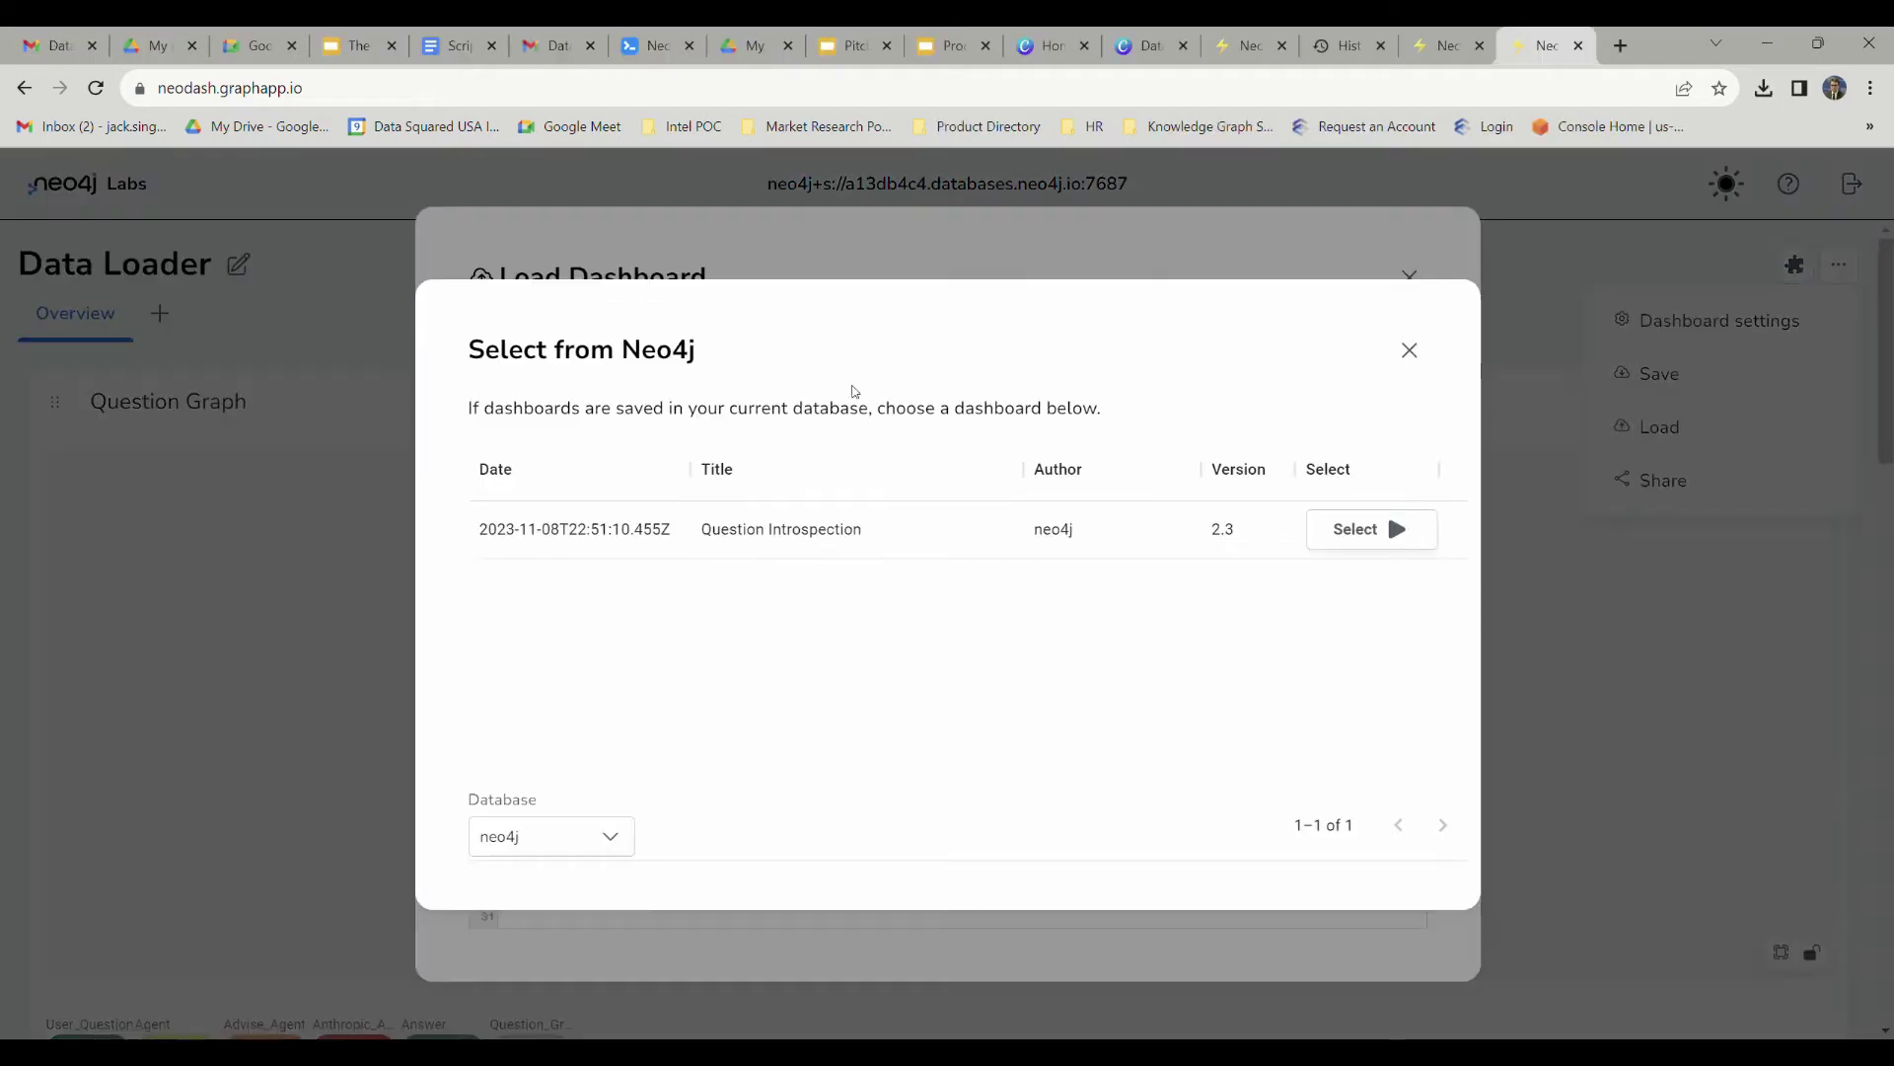
pyautogui.click(1369, 528)
pyautogui.click(1329, 318)
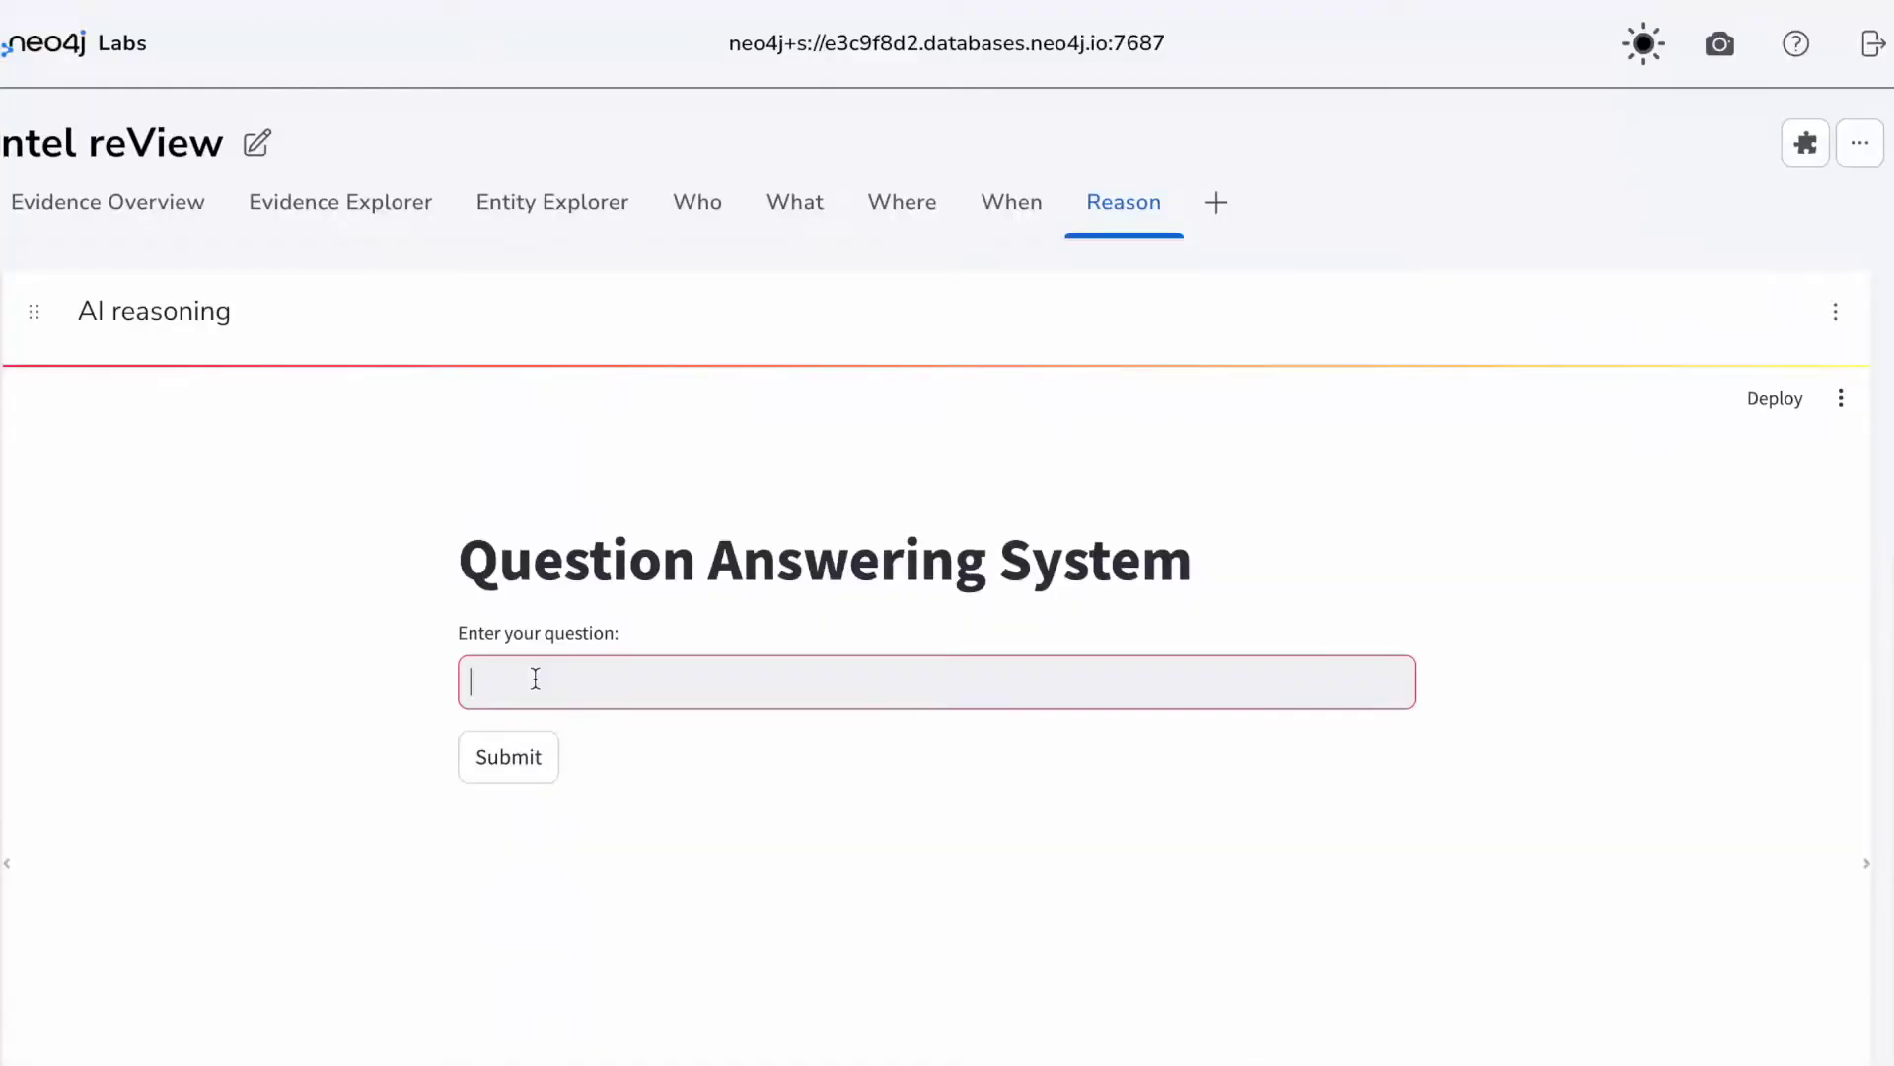
# Submit the question 'What questions would you ask if you were me?'.
pyautogui.write('What questions would you ask if you were me?')
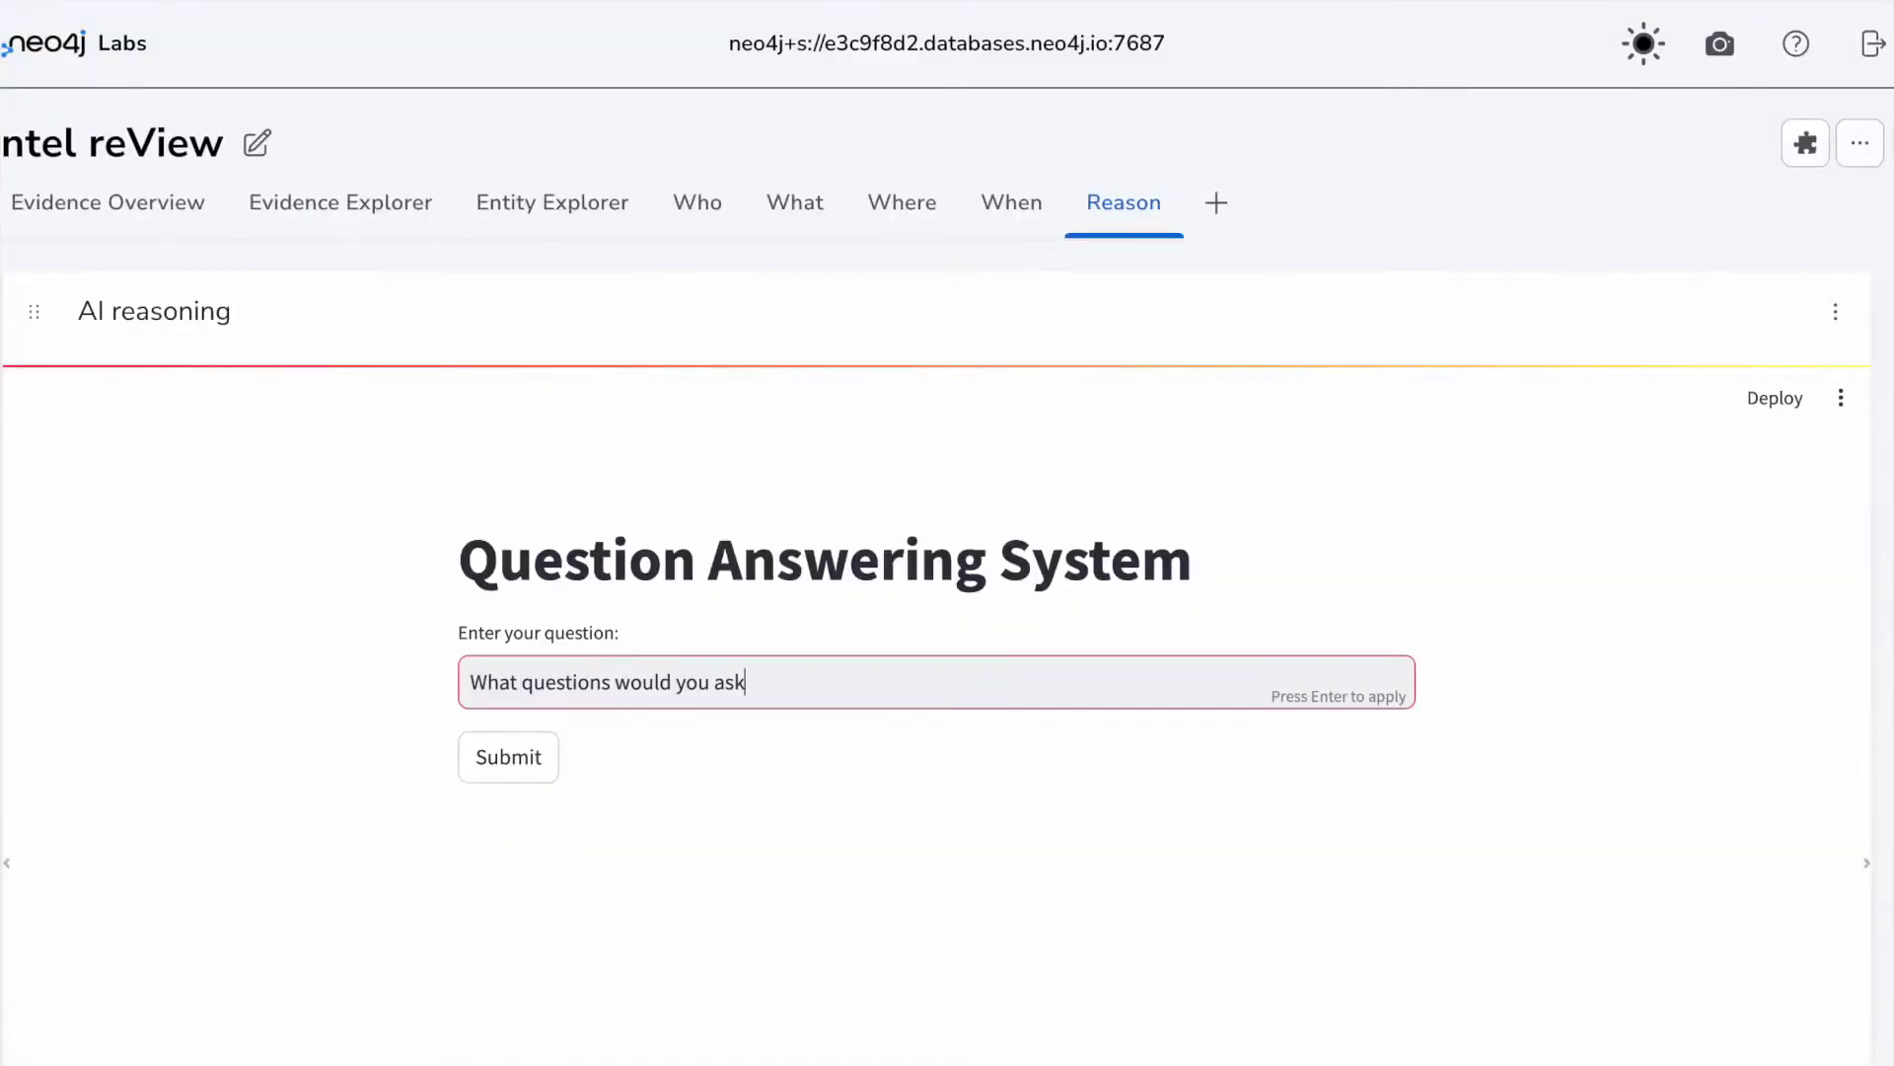
pyautogui.click(509, 757)
pyautogui.scroll(-2, 511, 759)
pyautogui.scroll(-10, 511, 759)
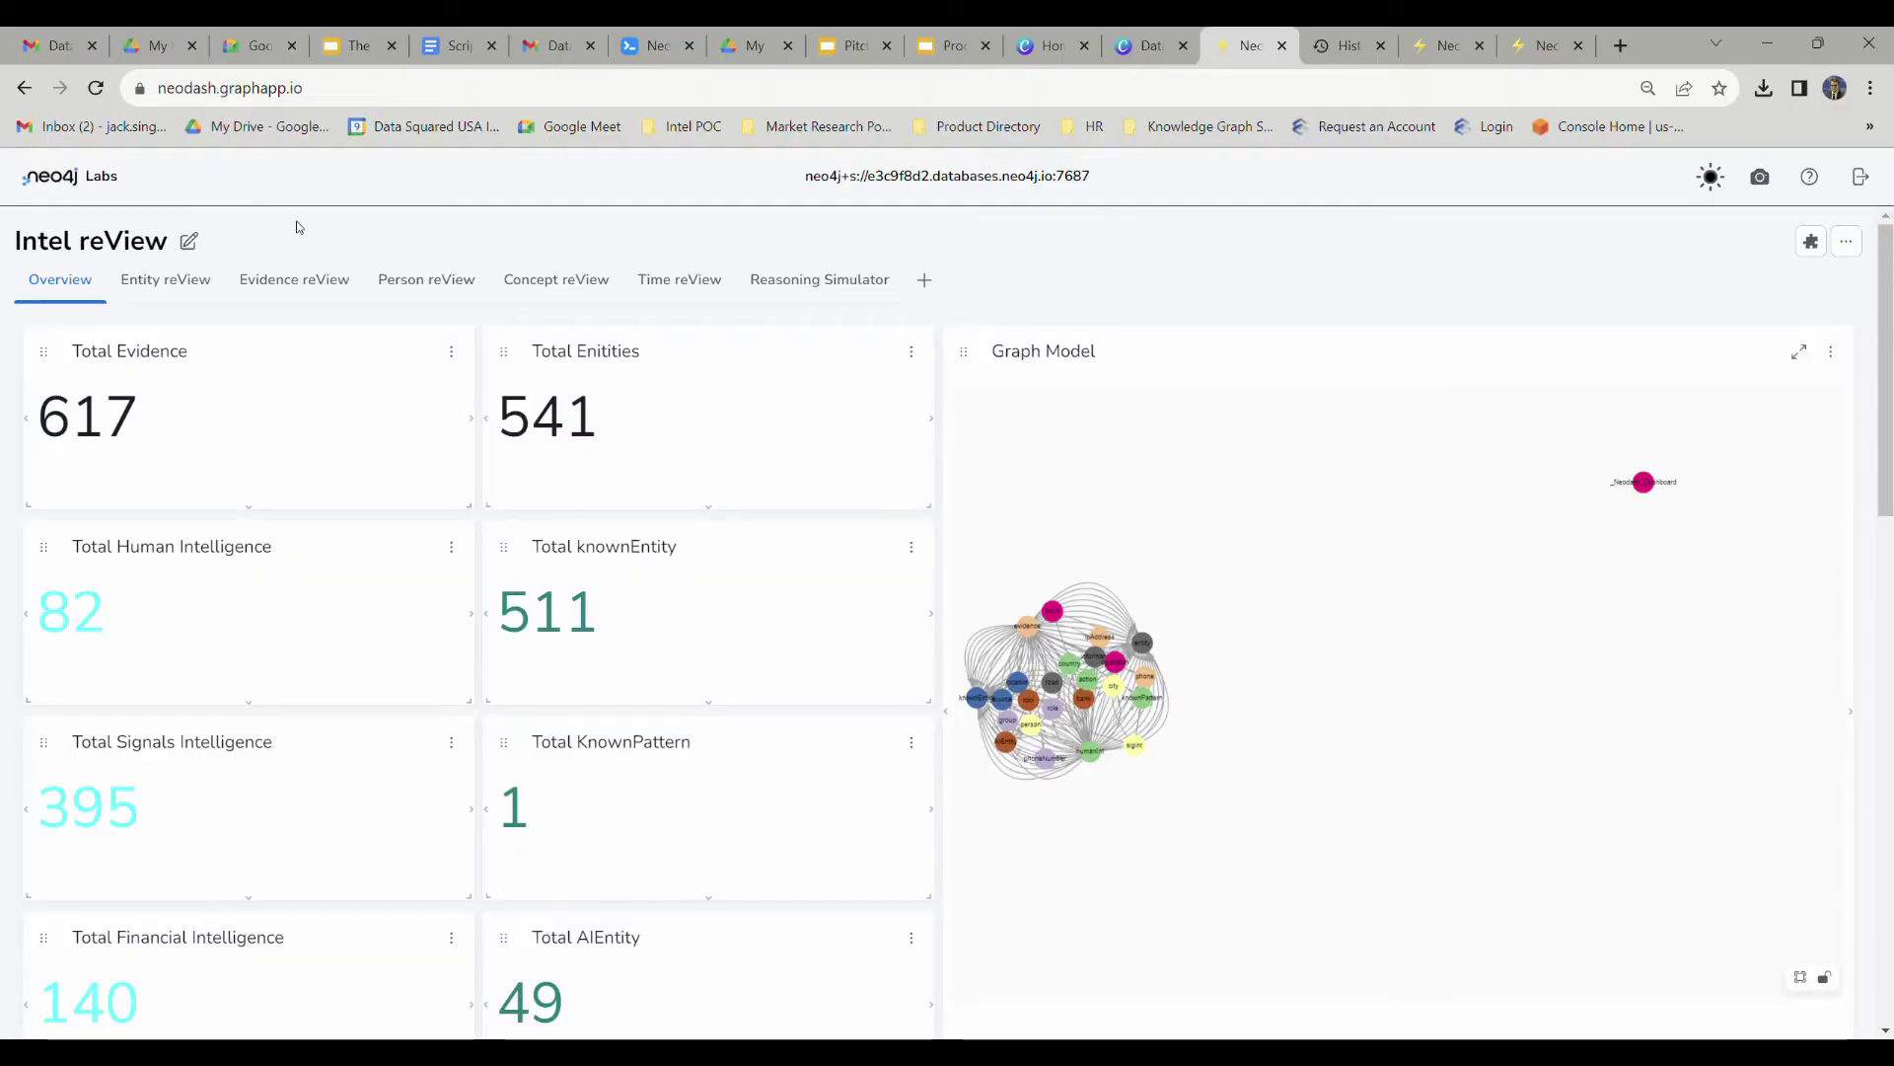
# Highlight the Overview totals 617, 82, 395, 140, 541 and 49 for evidence and entities.
pyautogui.moveTo(42, 415); pyautogui.dragTo(137, 423)
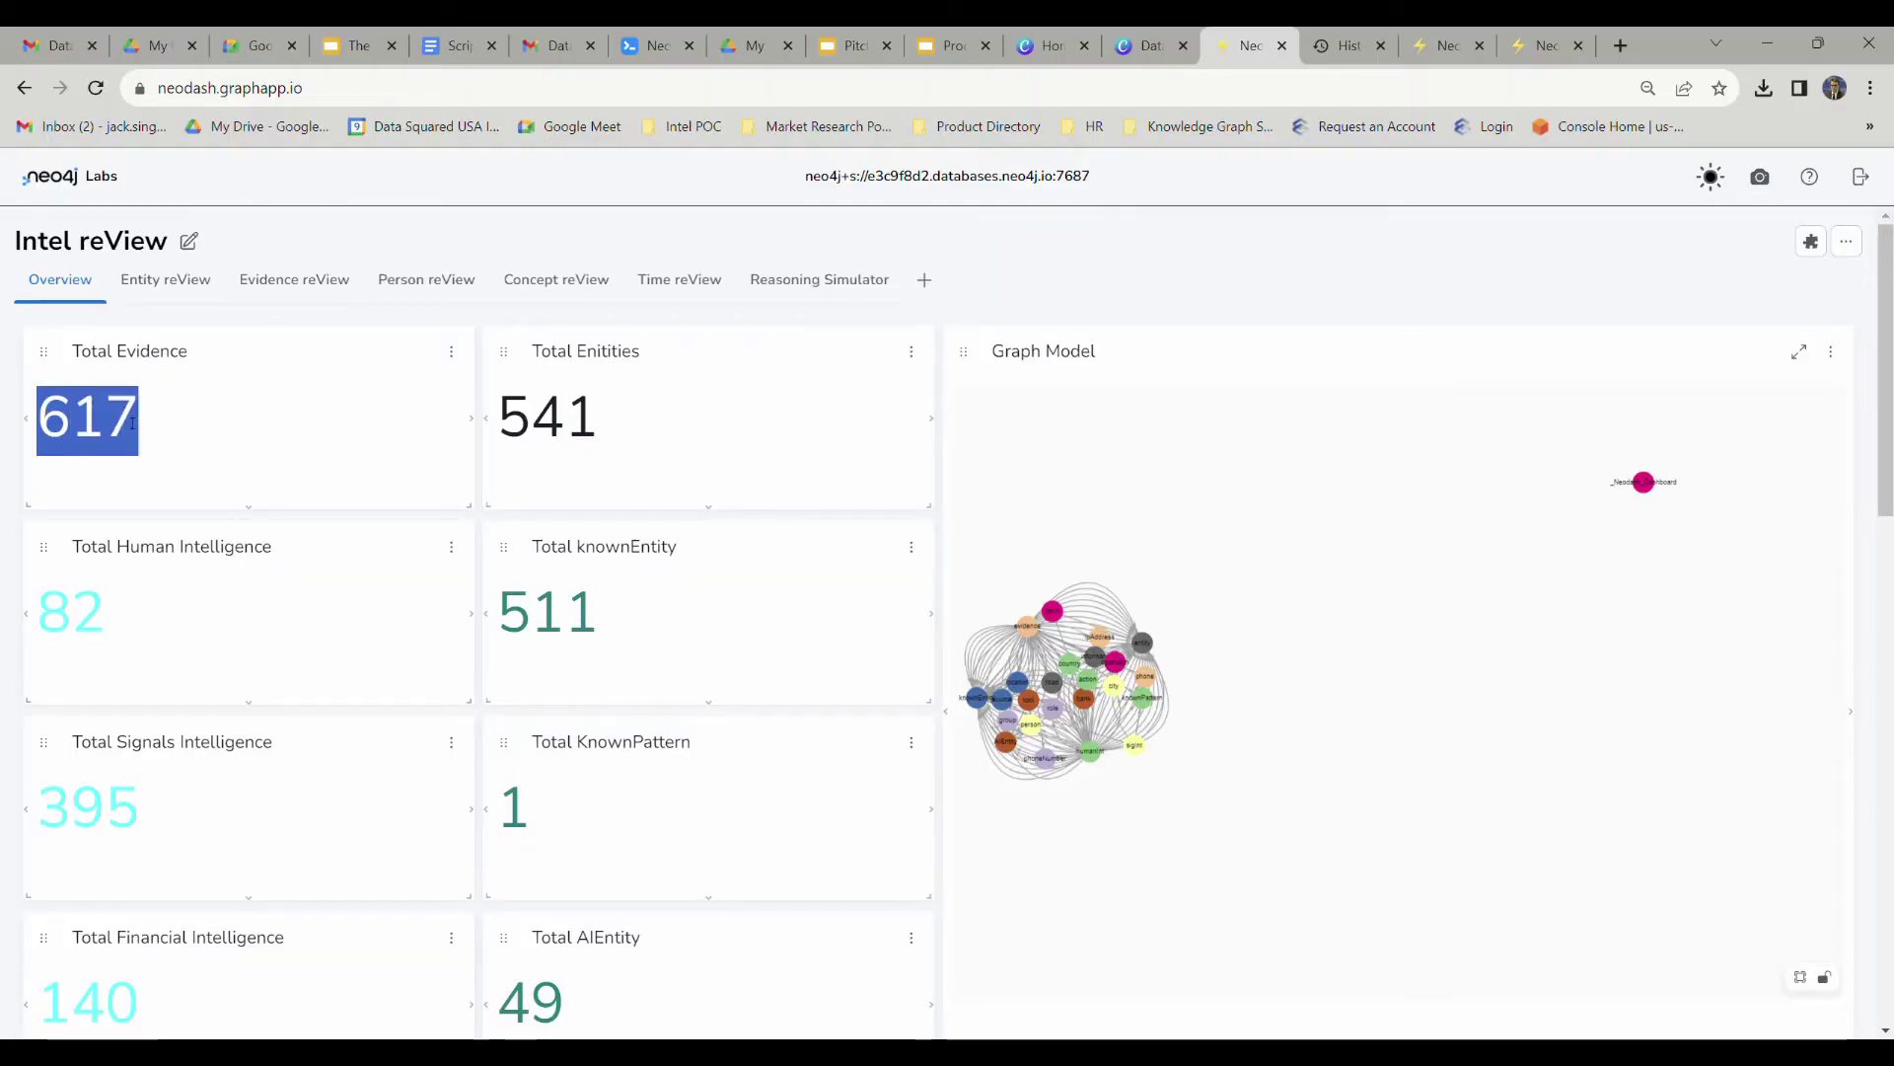
pyautogui.click(53, 421)
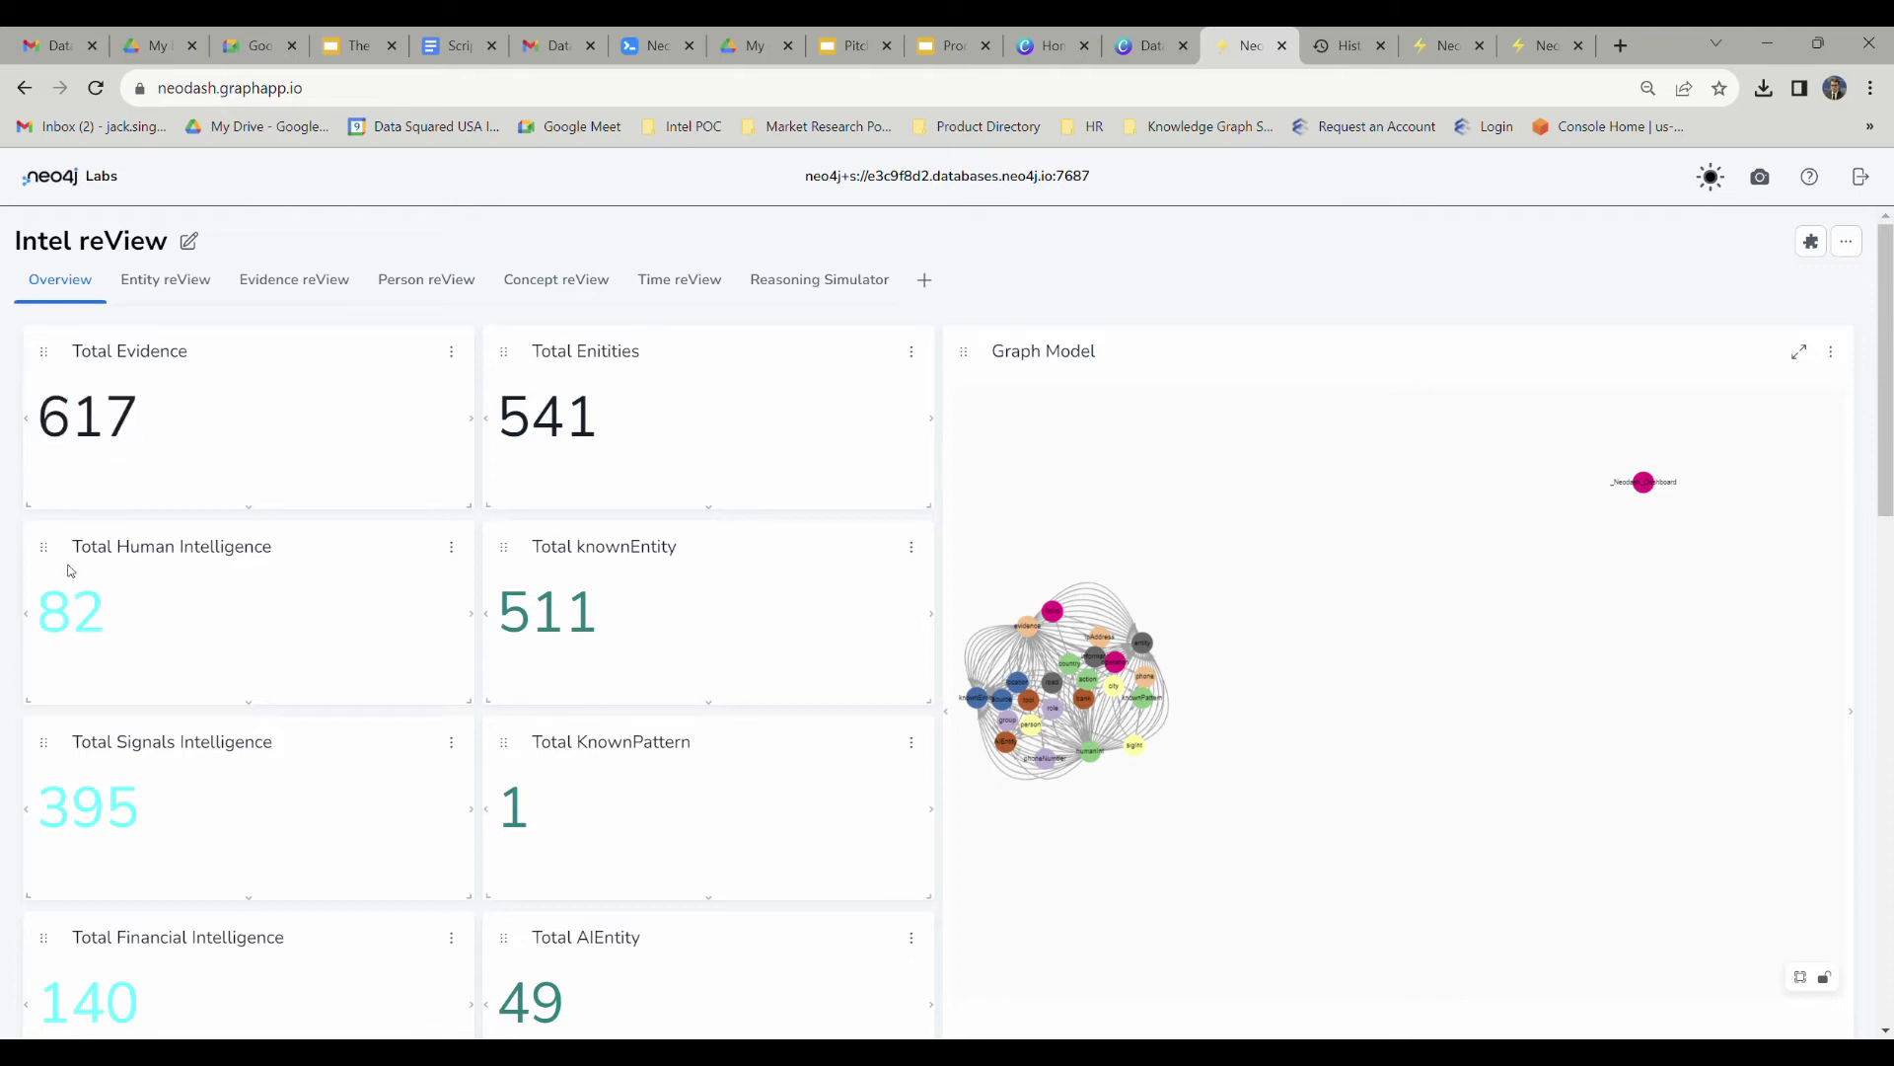
pyautogui.moveTo(40, 610); pyautogui.dragTo(105, 619)
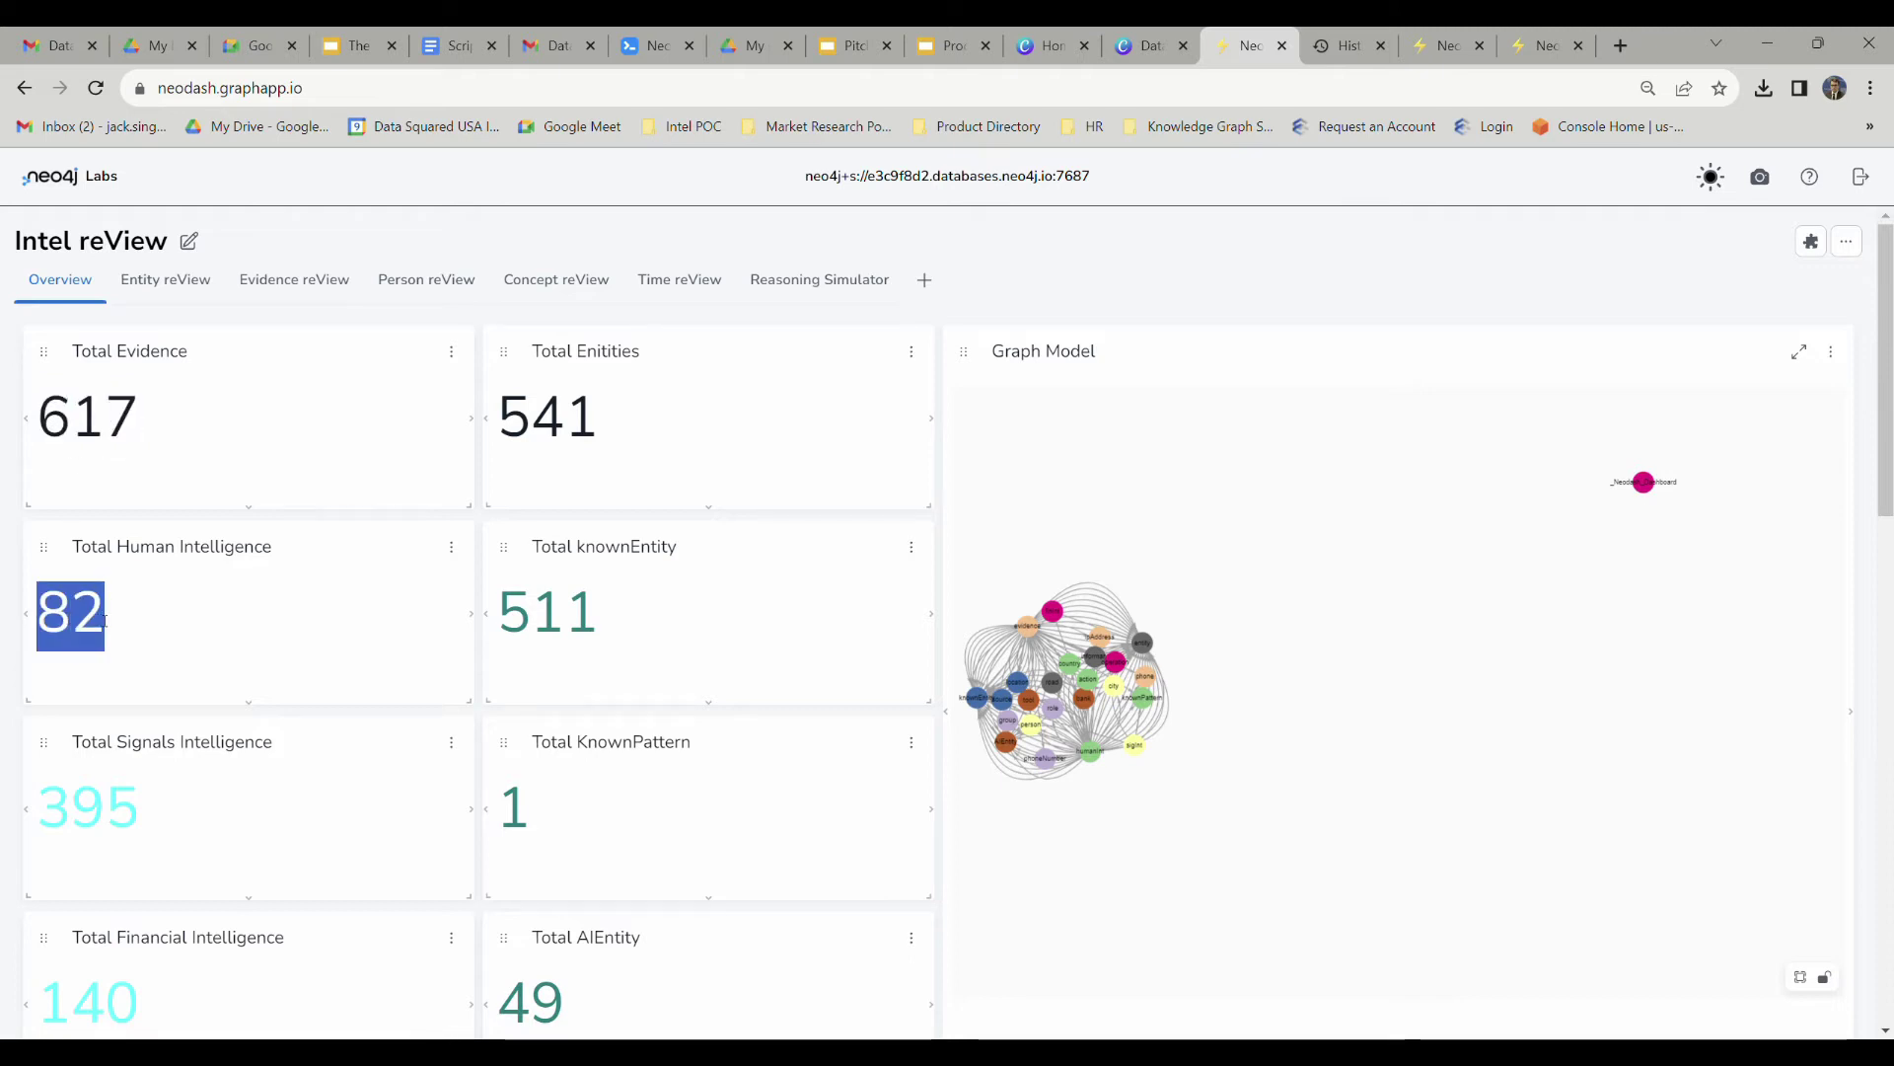
pyautogui.doubleClick(47, 613)
pyautogui.moveTo(39, 826)
pyautogui.mouseDown()
pyautogui.moveTo(139, 825)
pyautogui.moveTo(52, 817)
pyautogui.mouseUp()
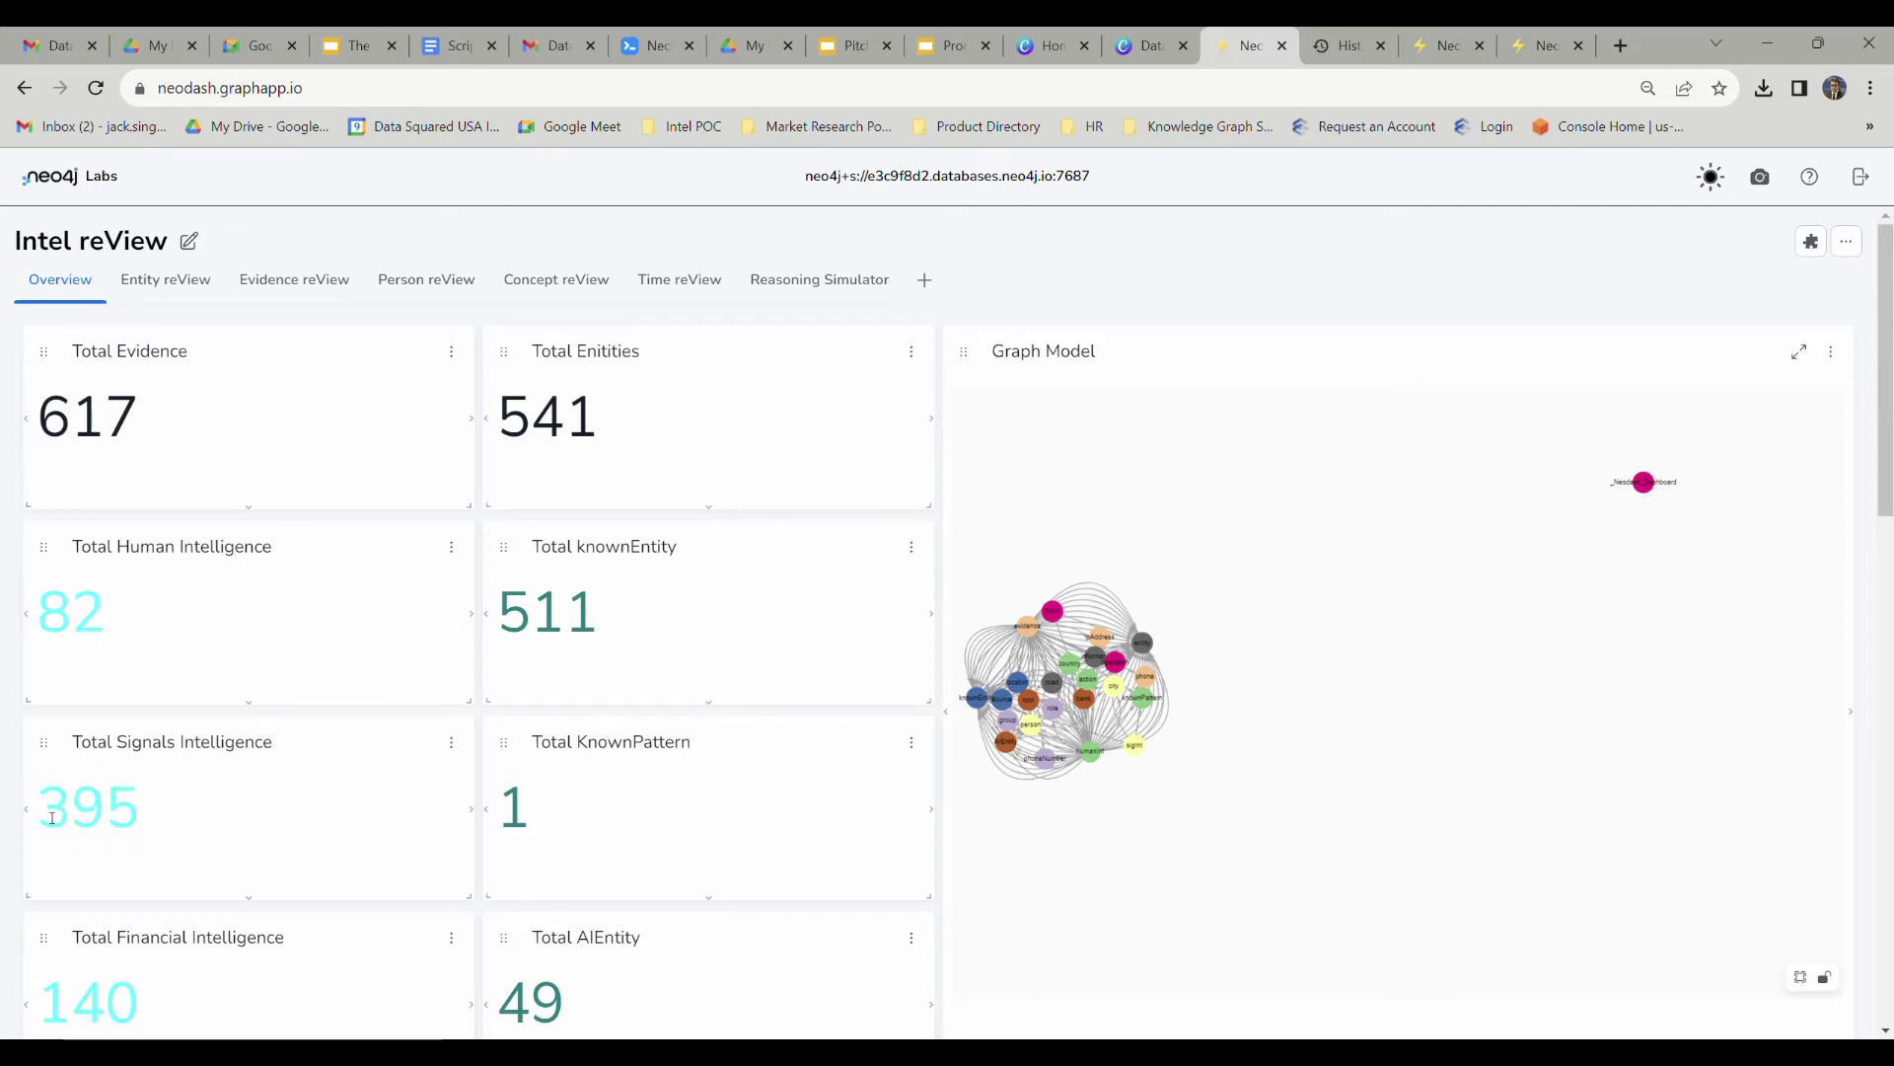
pyautogui.moveTo(48, 1006)
pyautogui.mouseDown()
pyautogui.moveTo(139, 1007)
pyautogui.moveTo(52, 1008)
pyautogui.mouseUp()
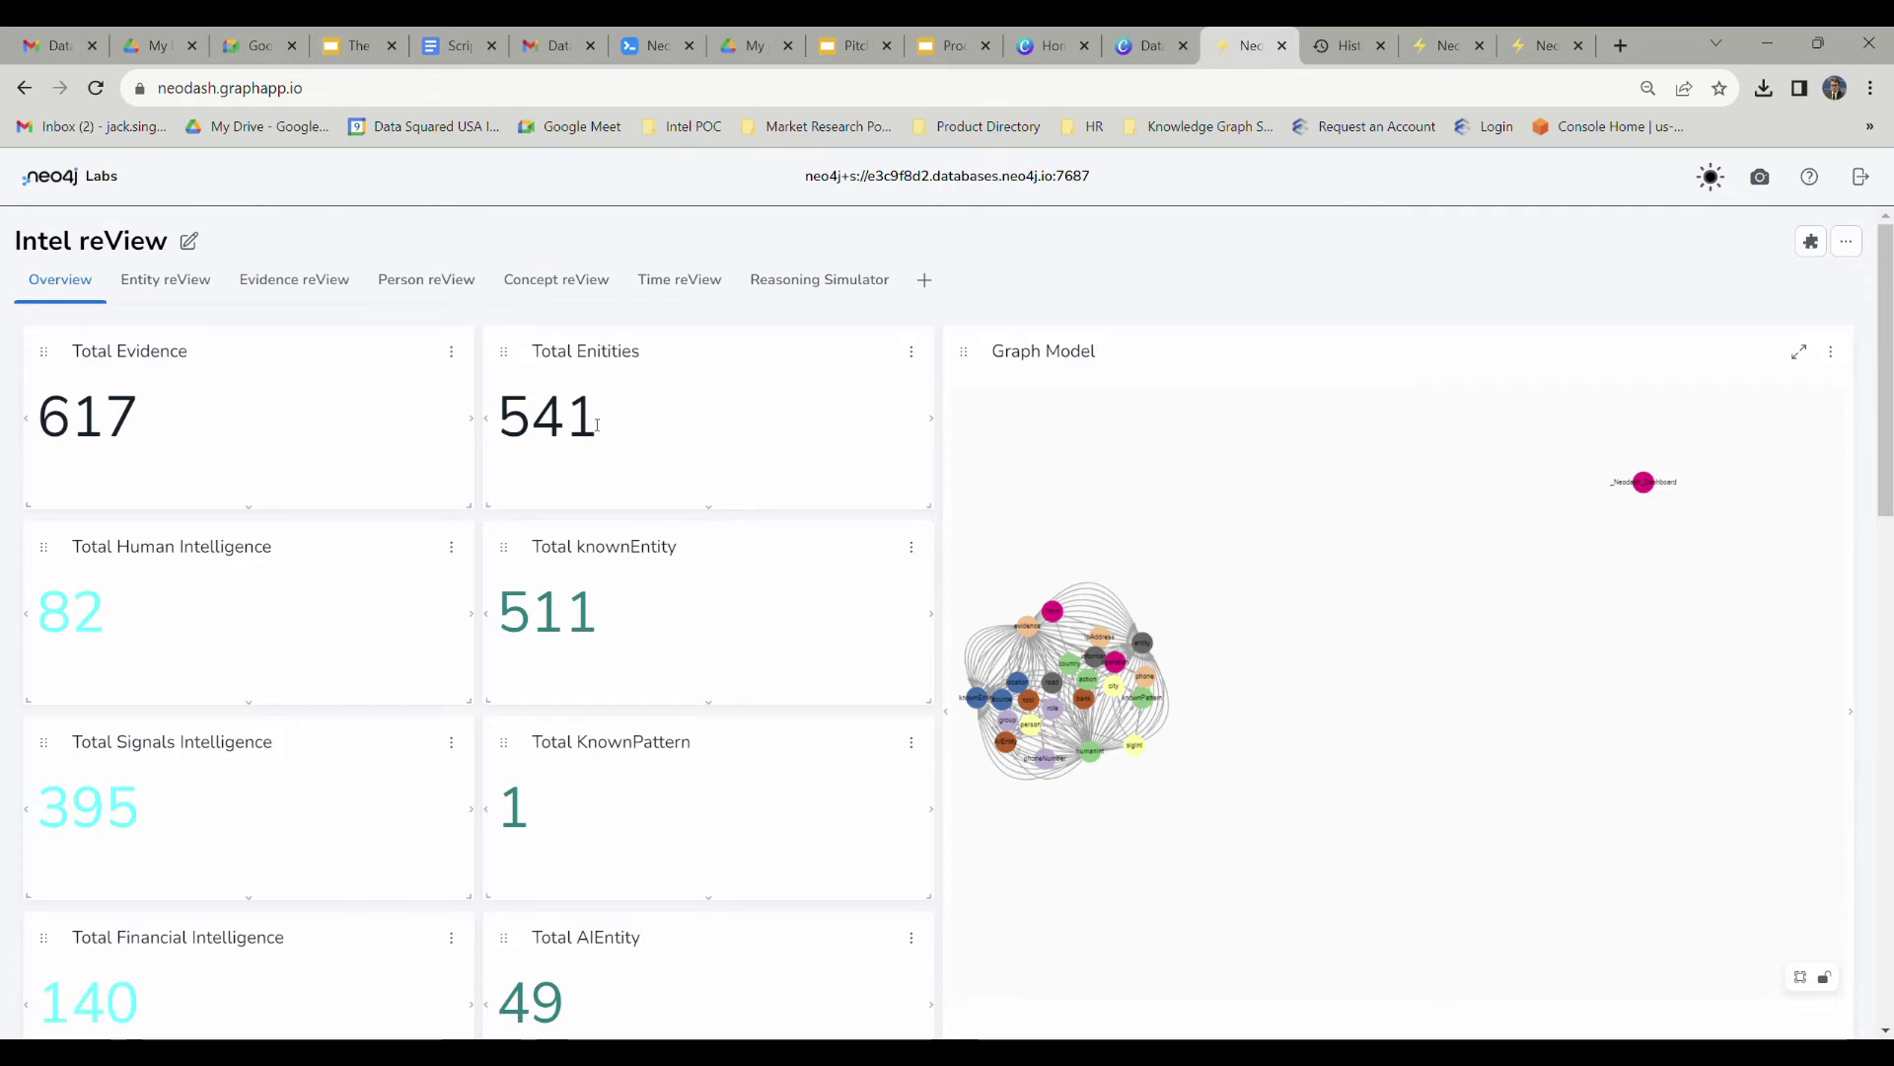
pyautogui.moveTo(597, 425)
pyautogui.mouseDown()
pyautogui.moveTo(514, 425)
pyautogui.moveTo(590, 427)
pyautogui.mouseUp()
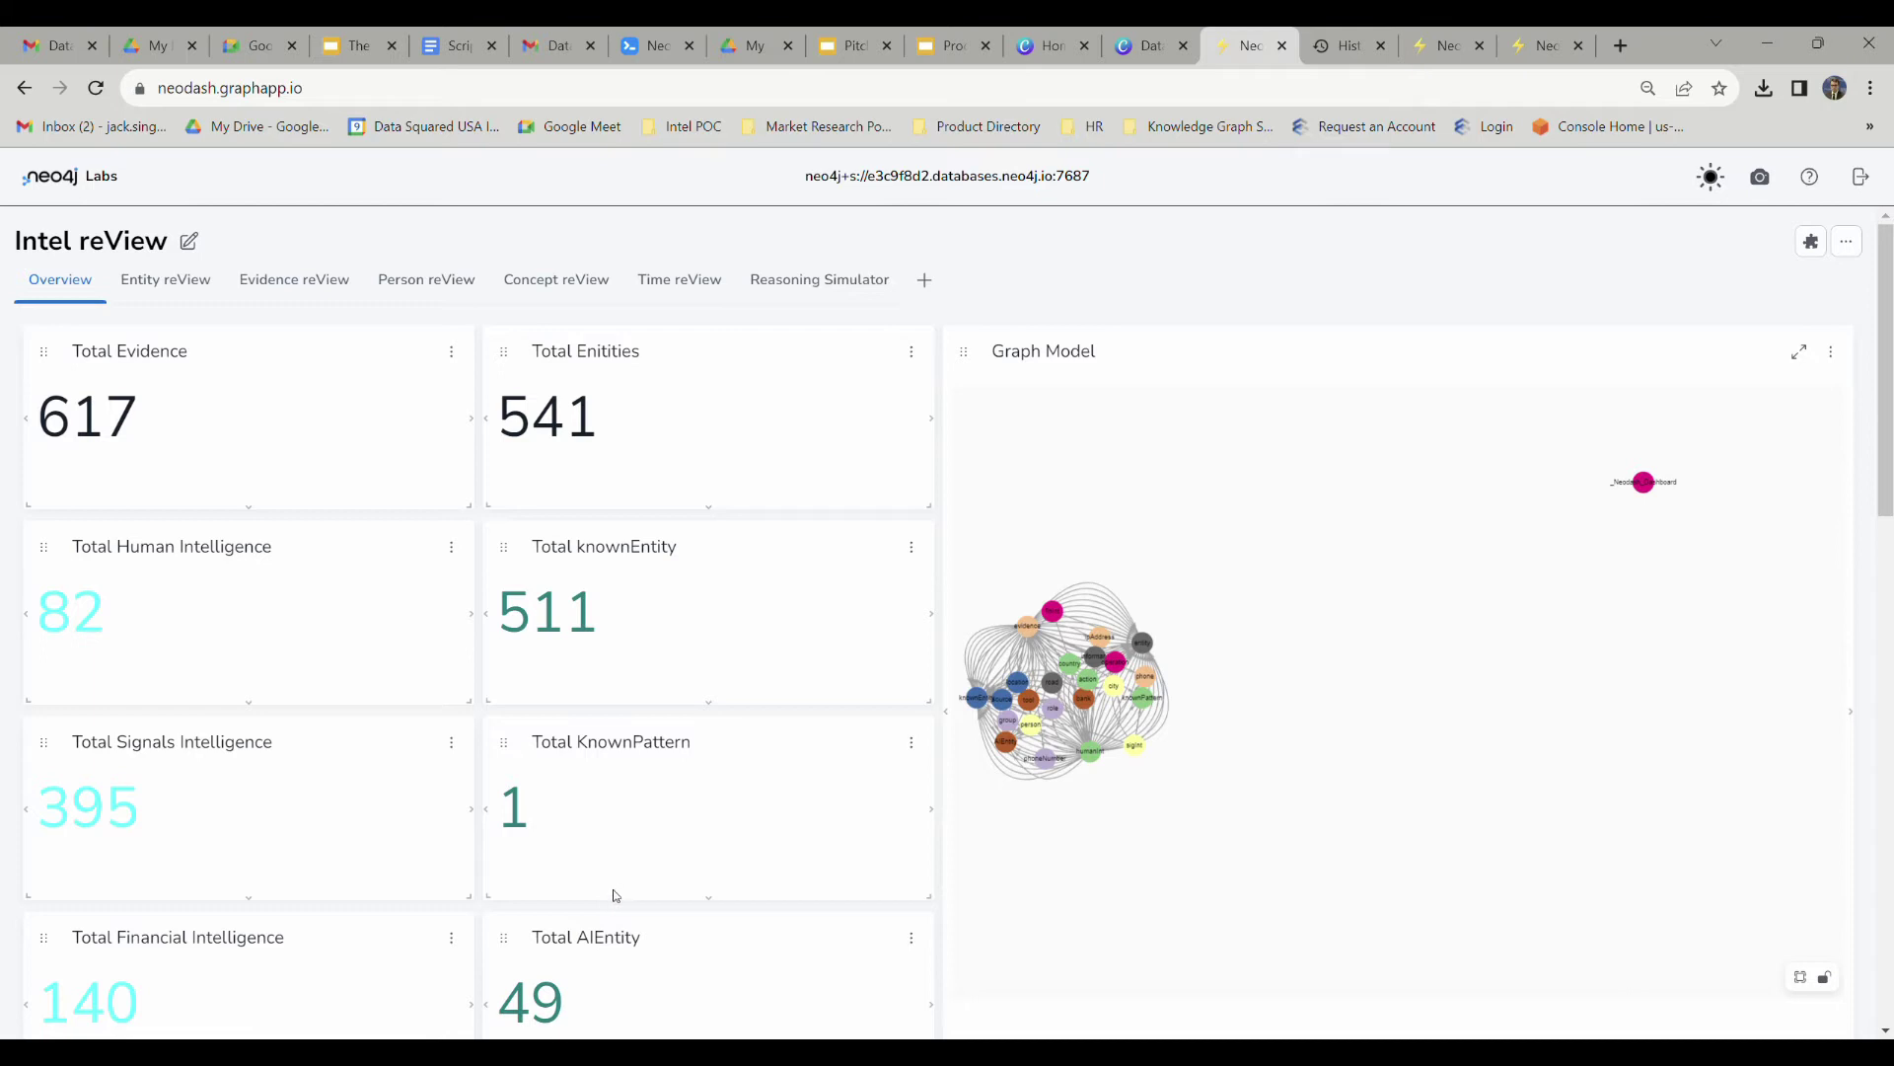
pyautogui.scroll(-1, 621, 888)
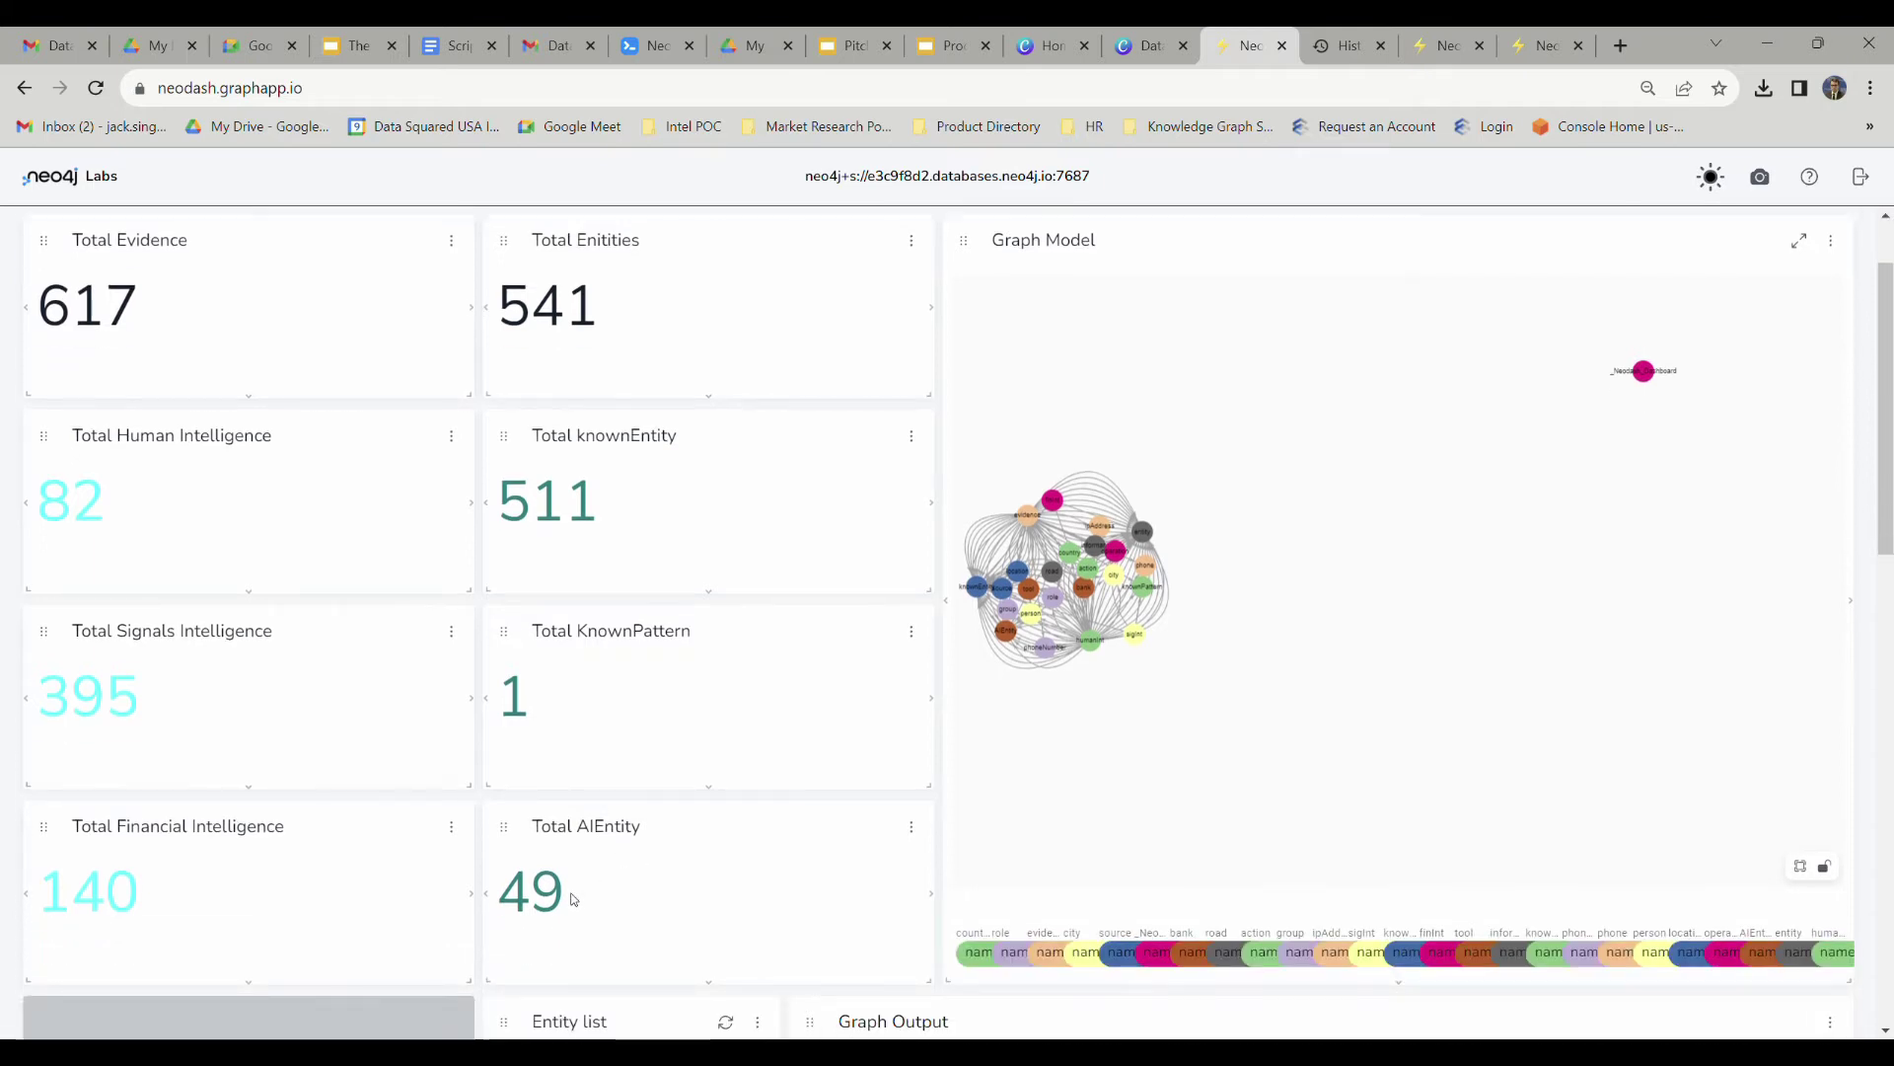
pyautogui.moveTo(576, 899); pyautogui.dragTo(495, 899)
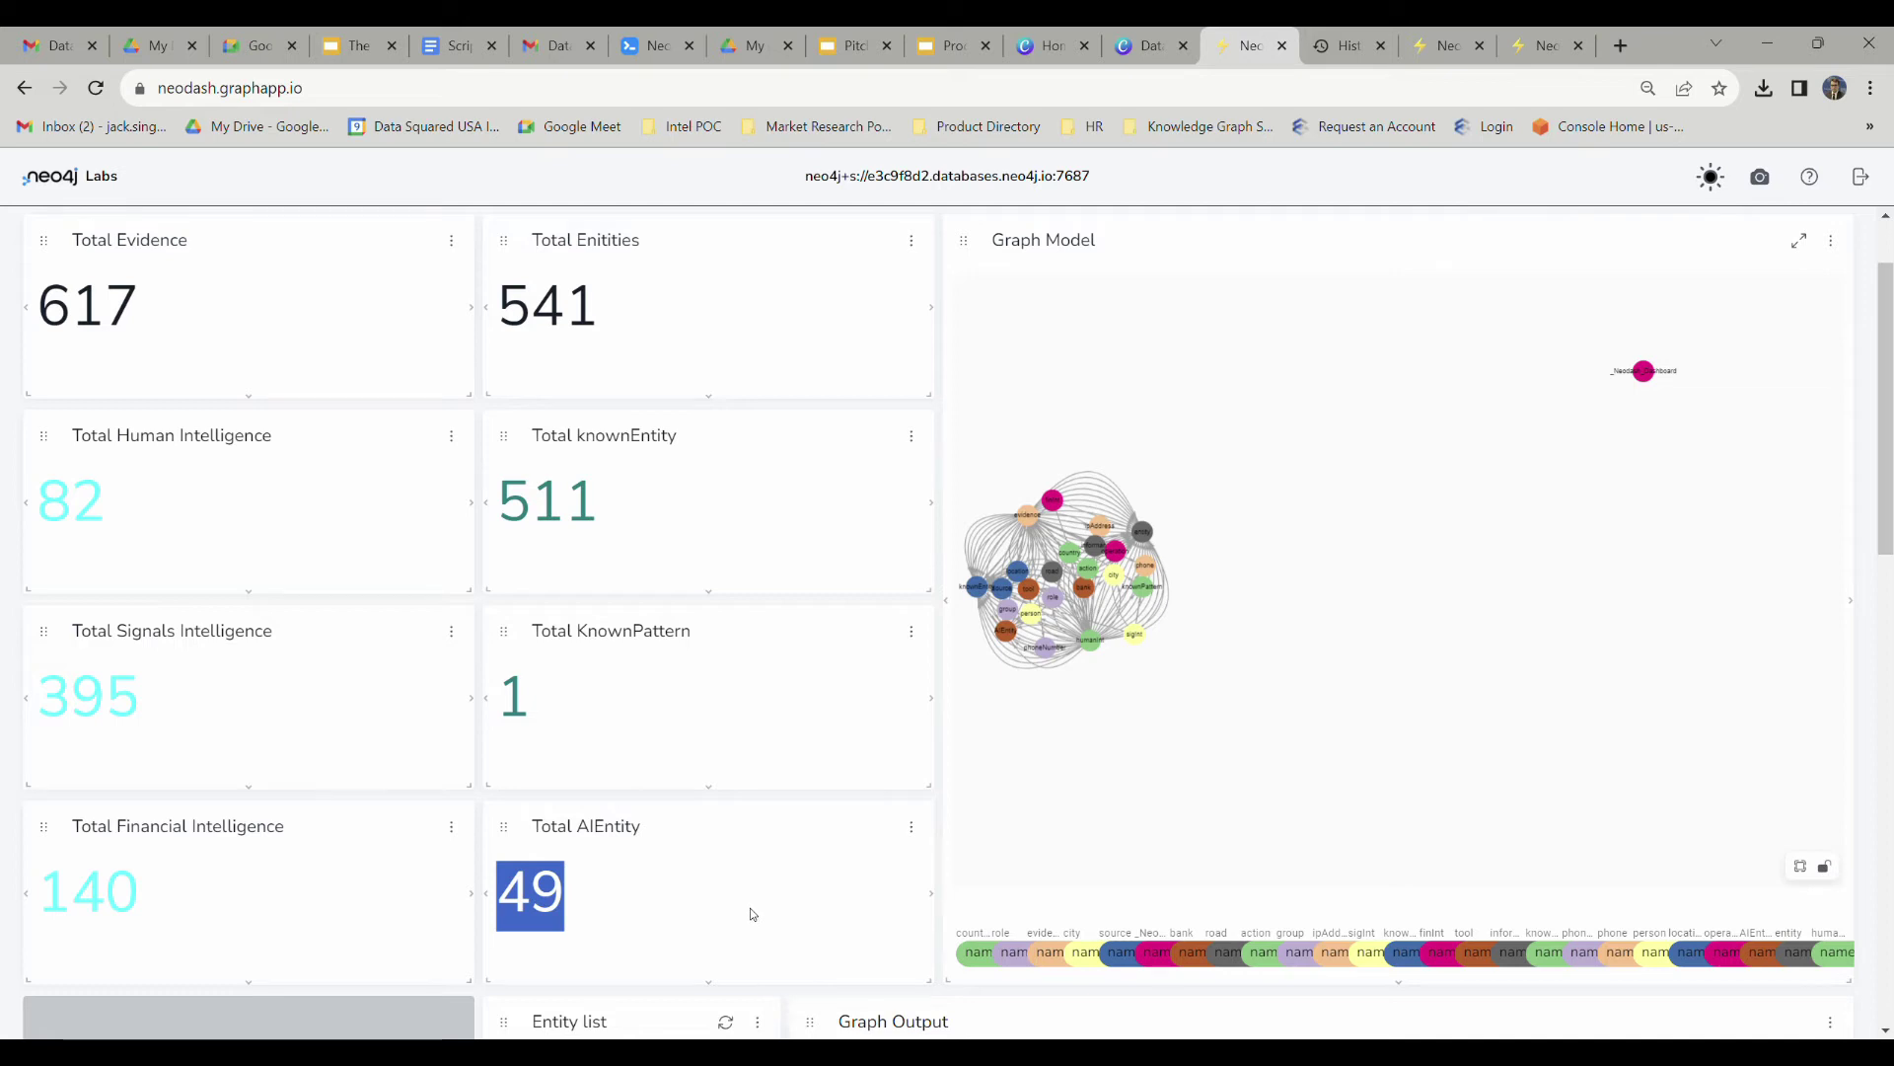
pyautogui.click(602, 896)
pyautogui.scroll(2, 680, 224)
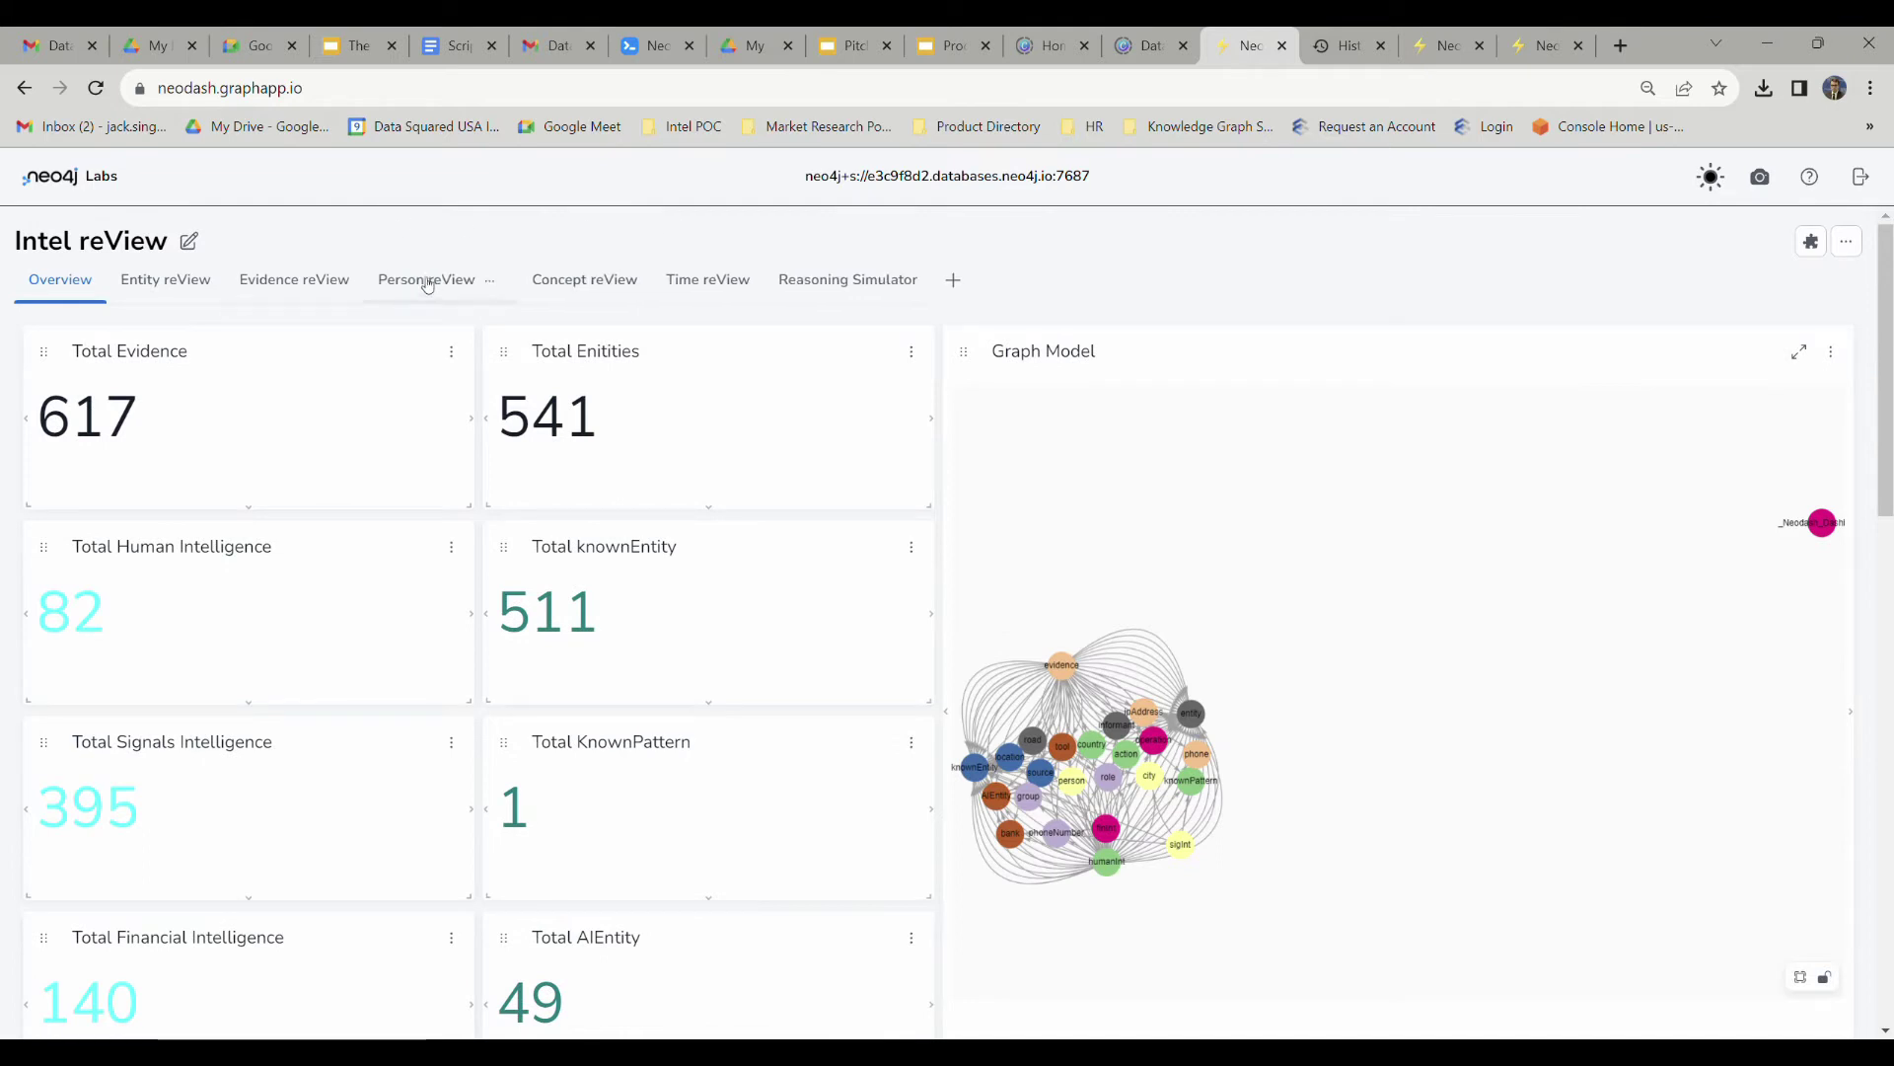
# Open the Evidence reView page and choose humanInt as the evidence type.
pyautogui.click(308, 286)
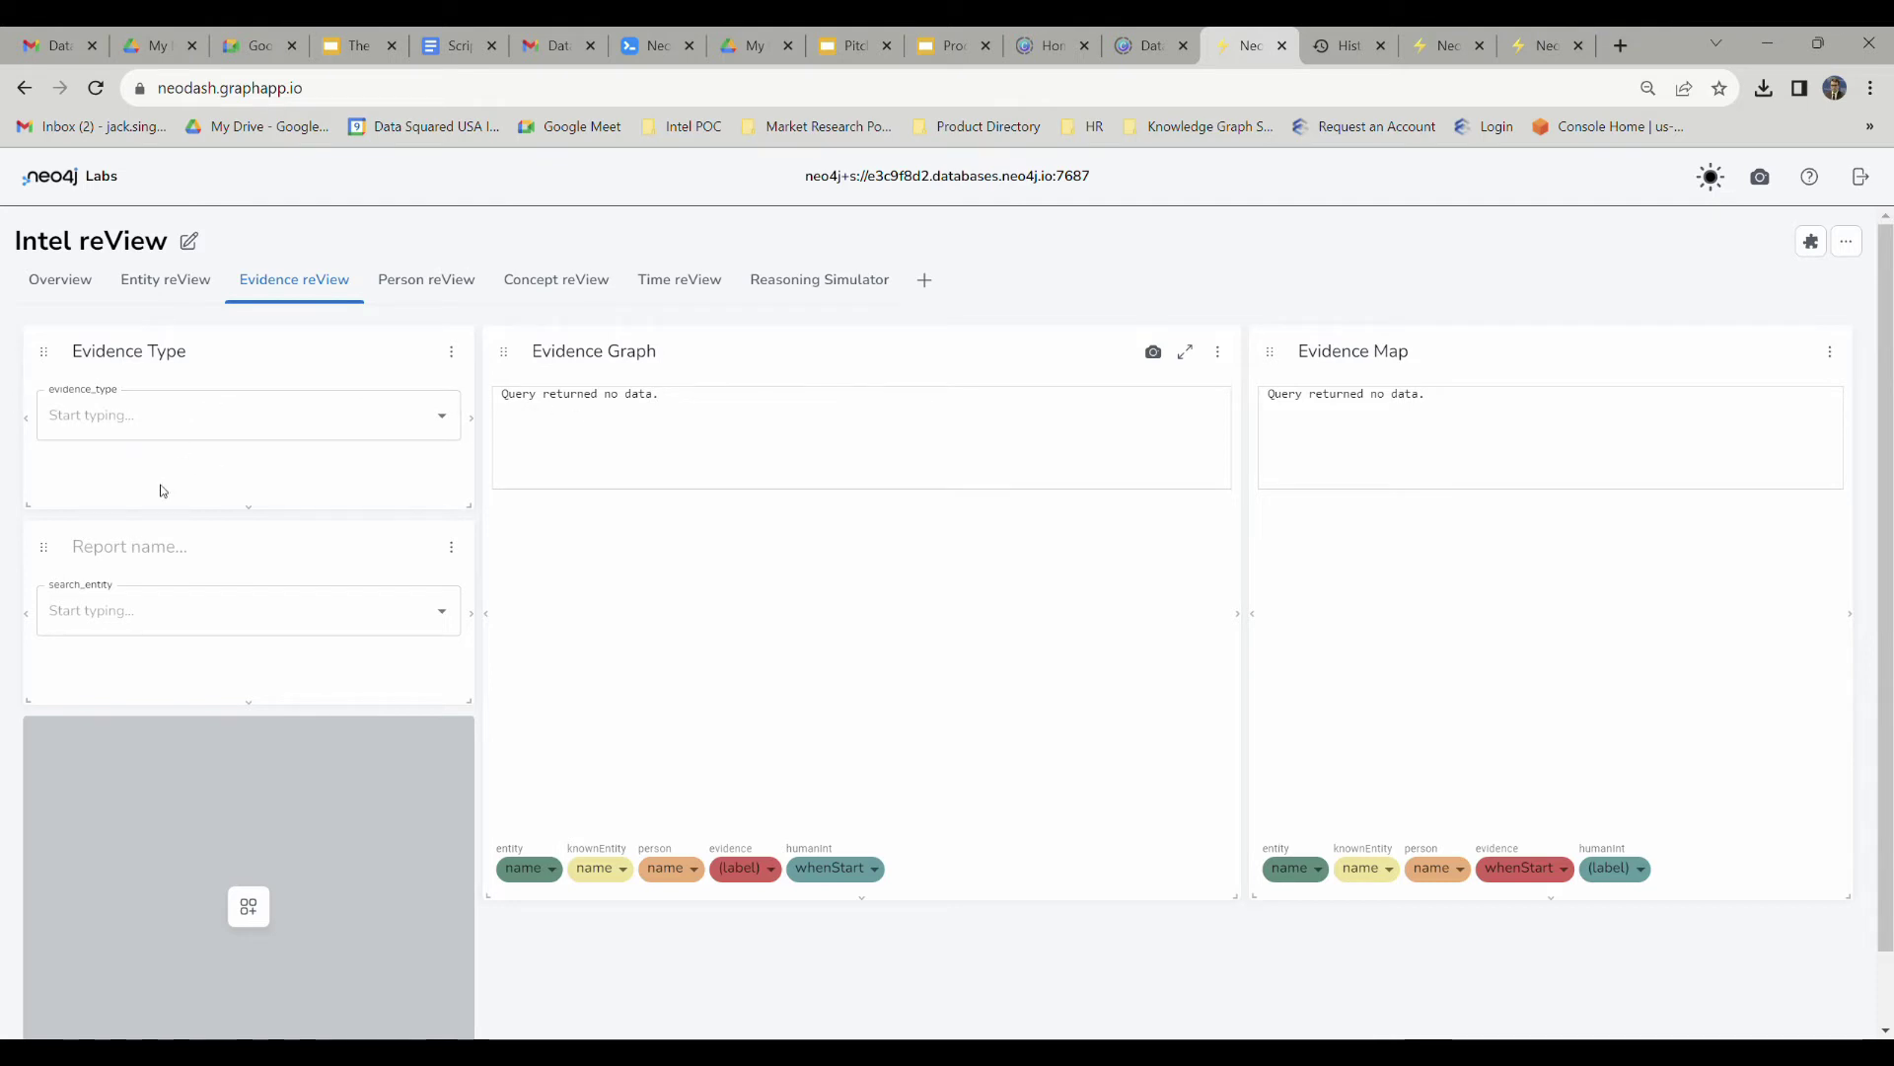
pyautogui.click(442, 415)
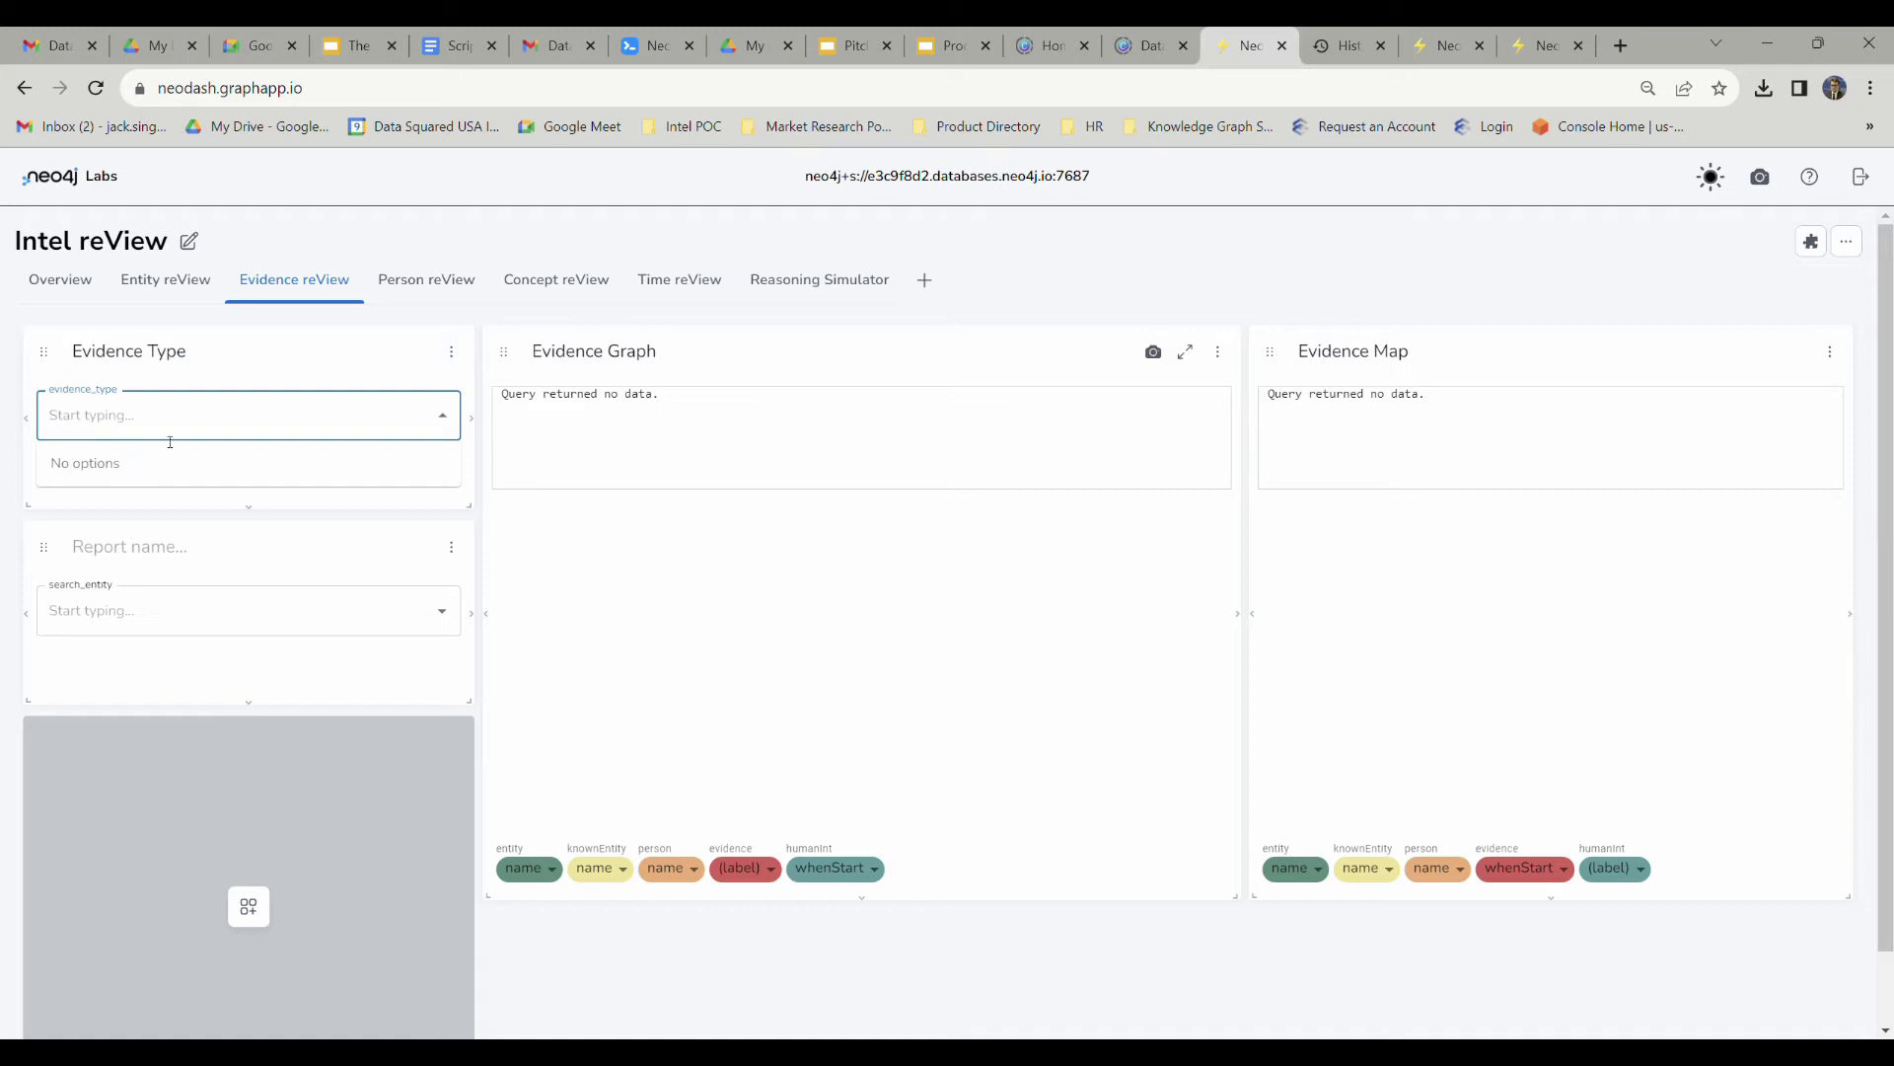
pyautogui.write('hum')
pyautogui.press('Return')
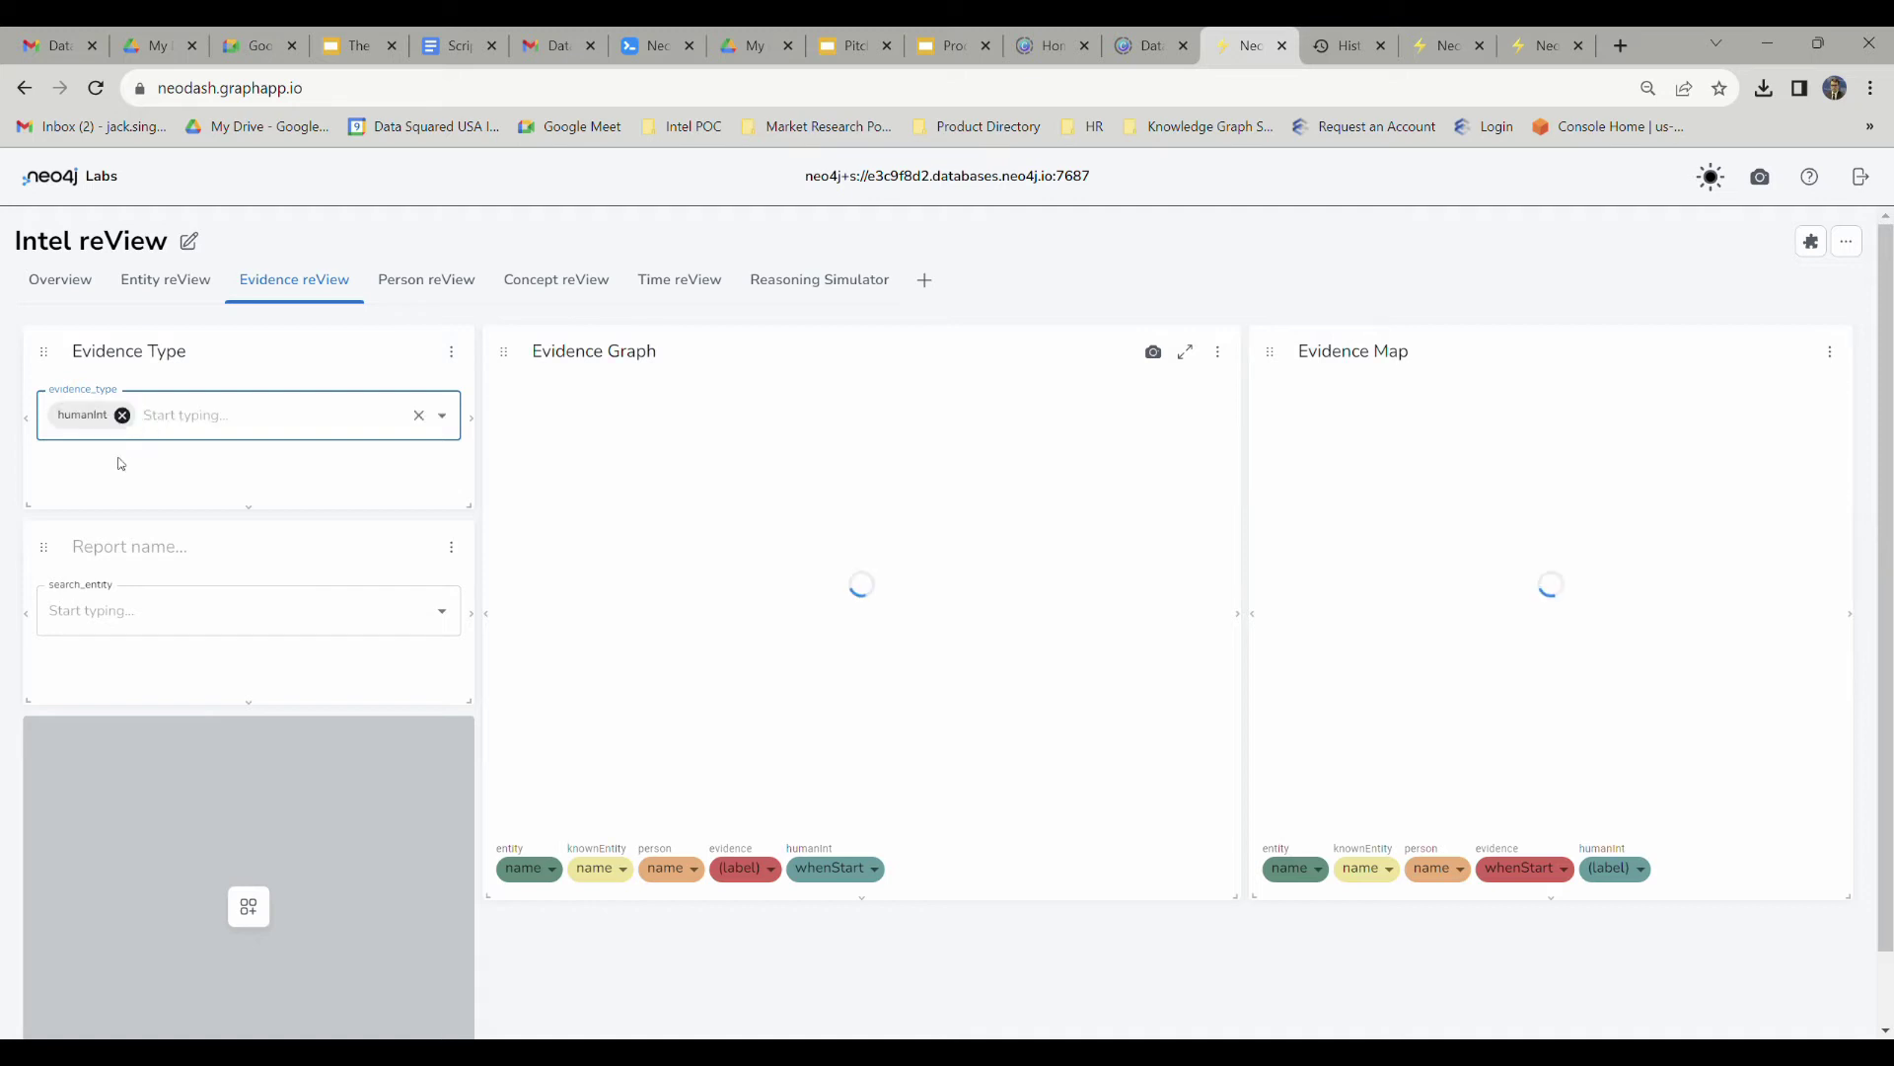
# Add finInt as an evidence type and person and bank as search entities.
pyautogui.write('fin')
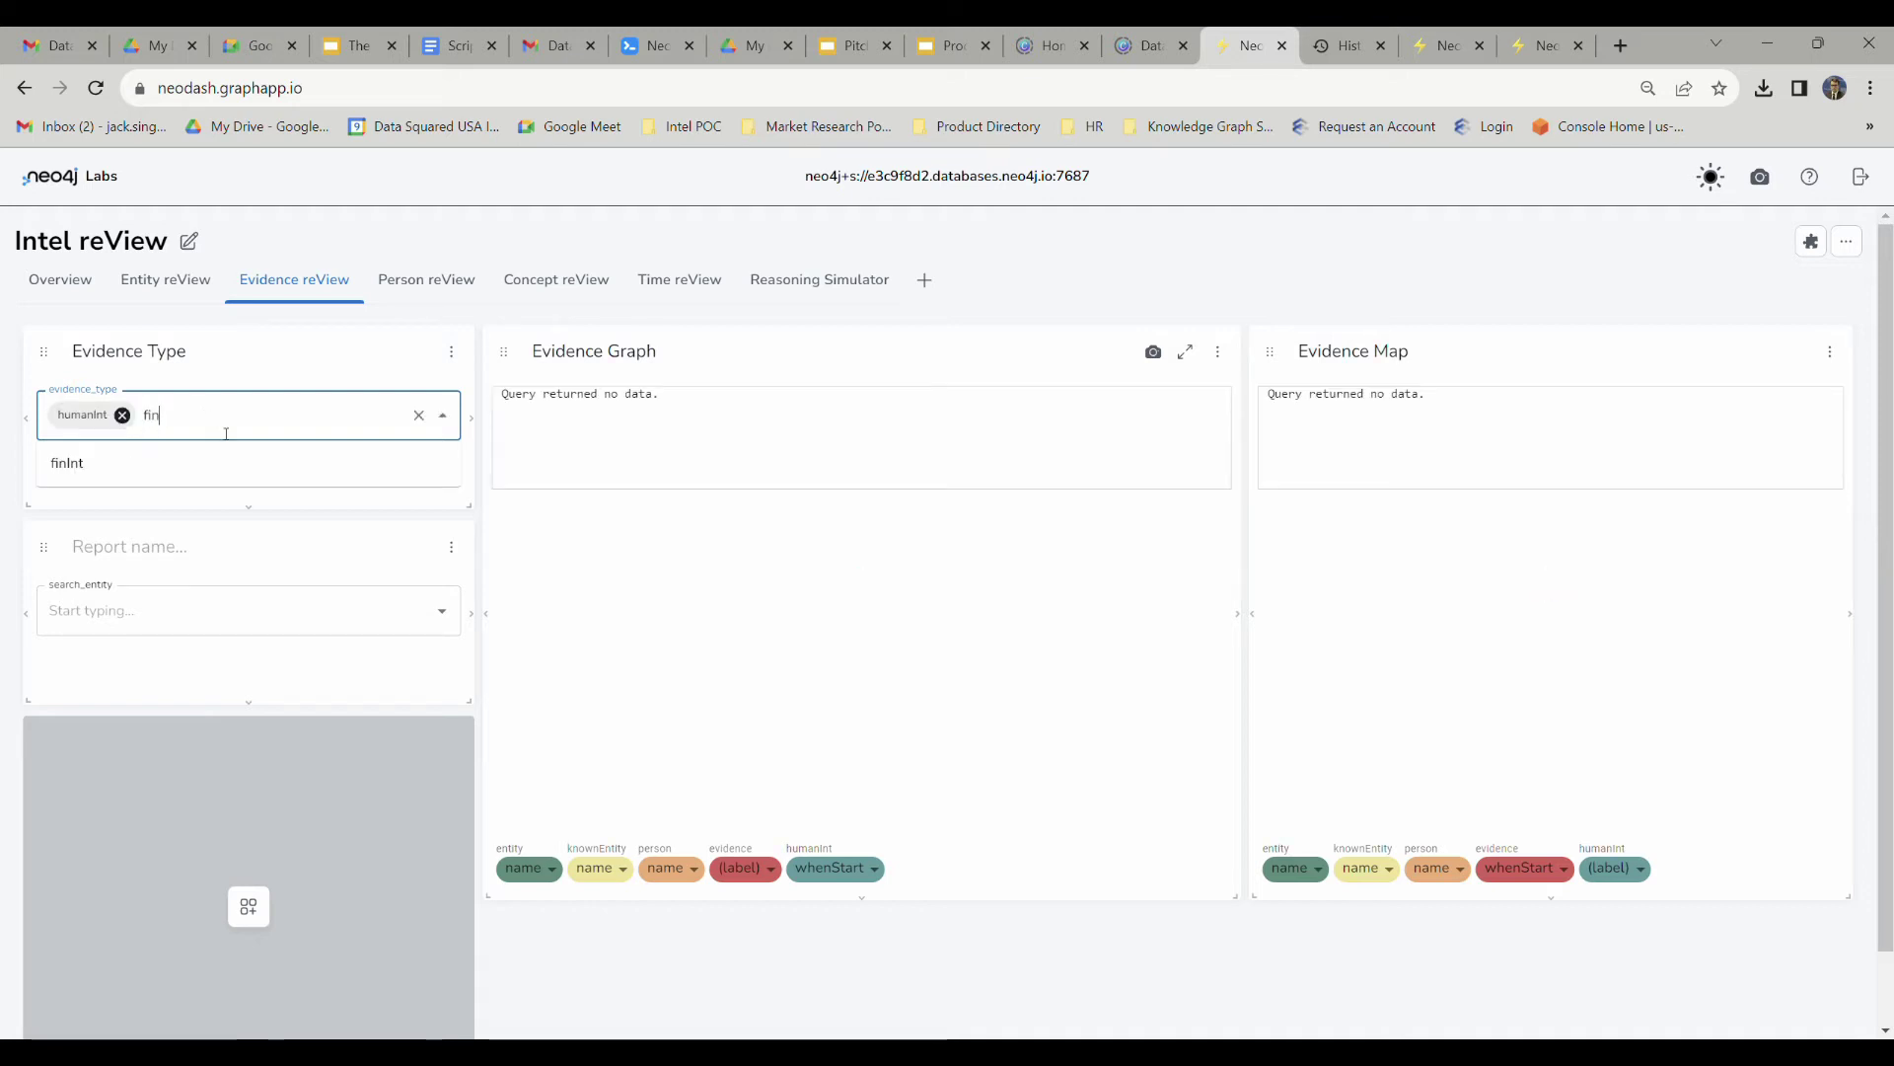
pyautogui.write('in')
pyautogui.click(131, 621)
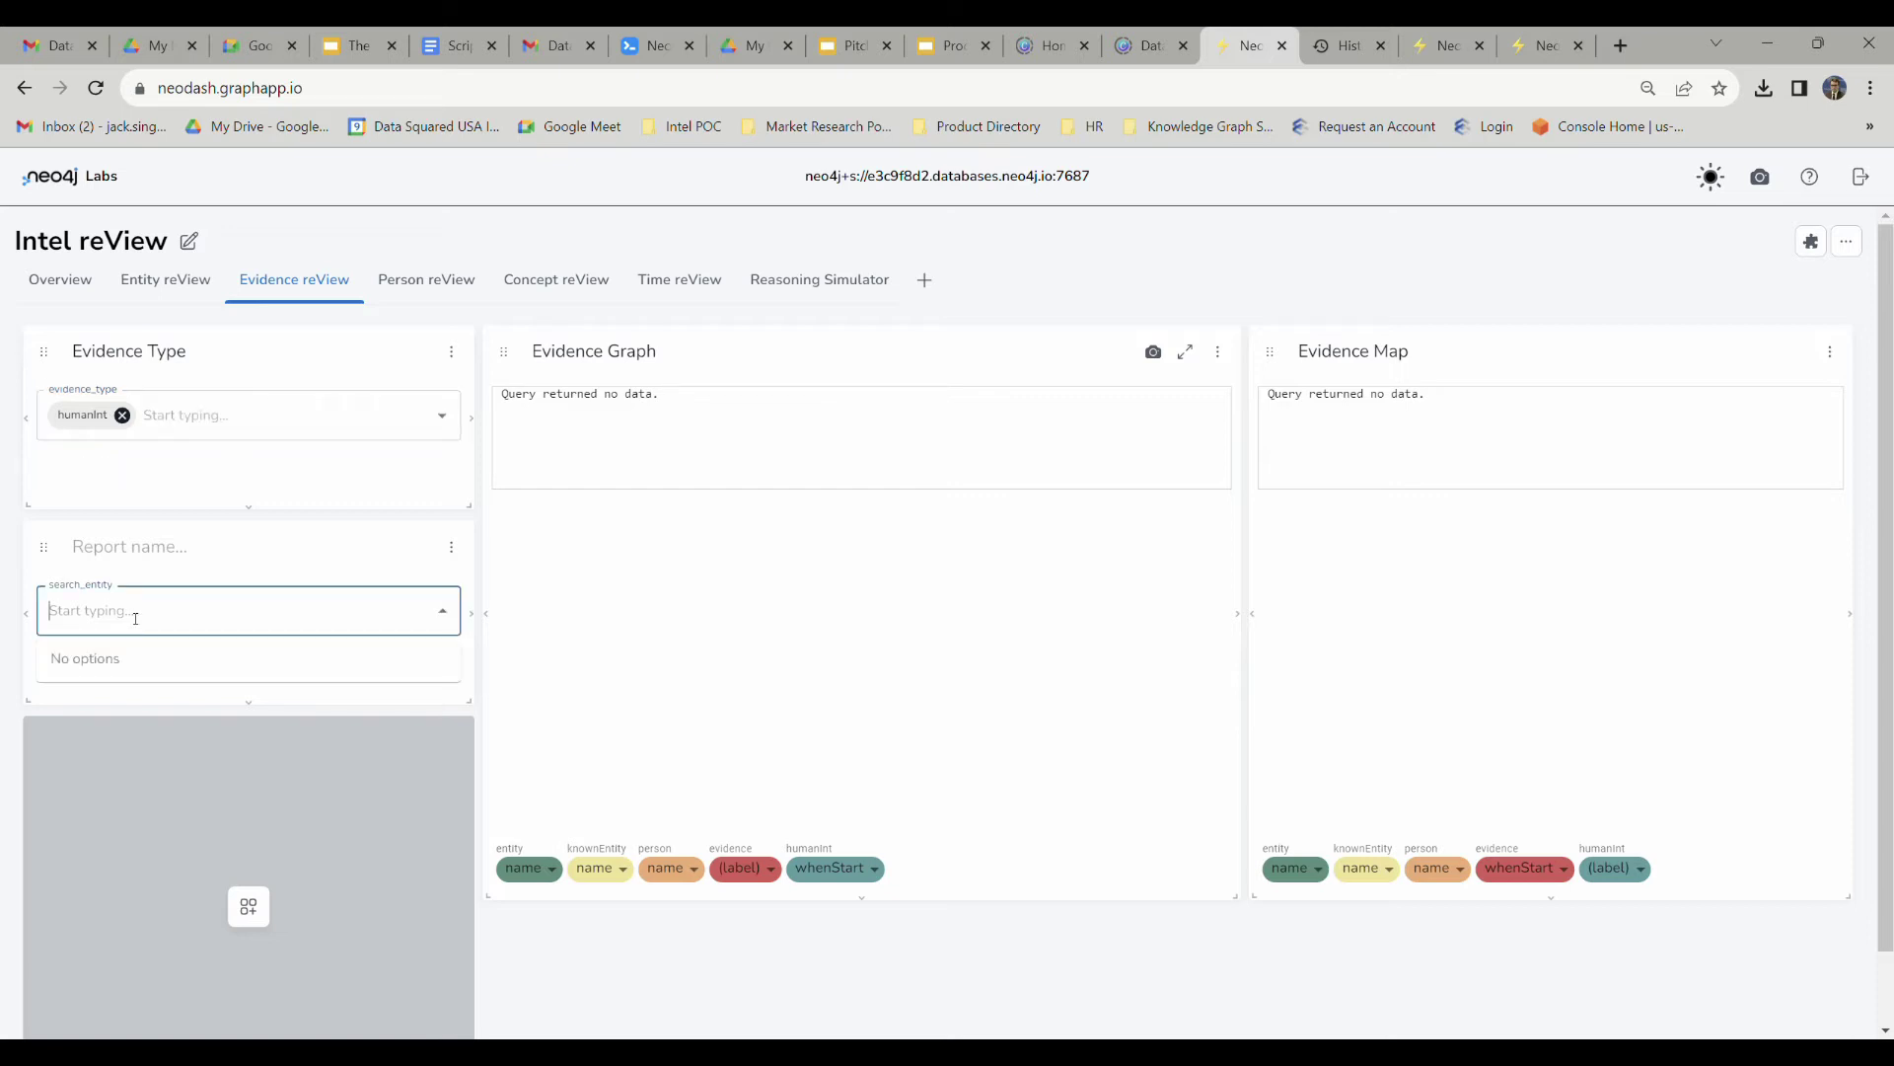
pyautogui.write('person')
pyautogui.click(148, 657)
pyautogui.click(334, 414)
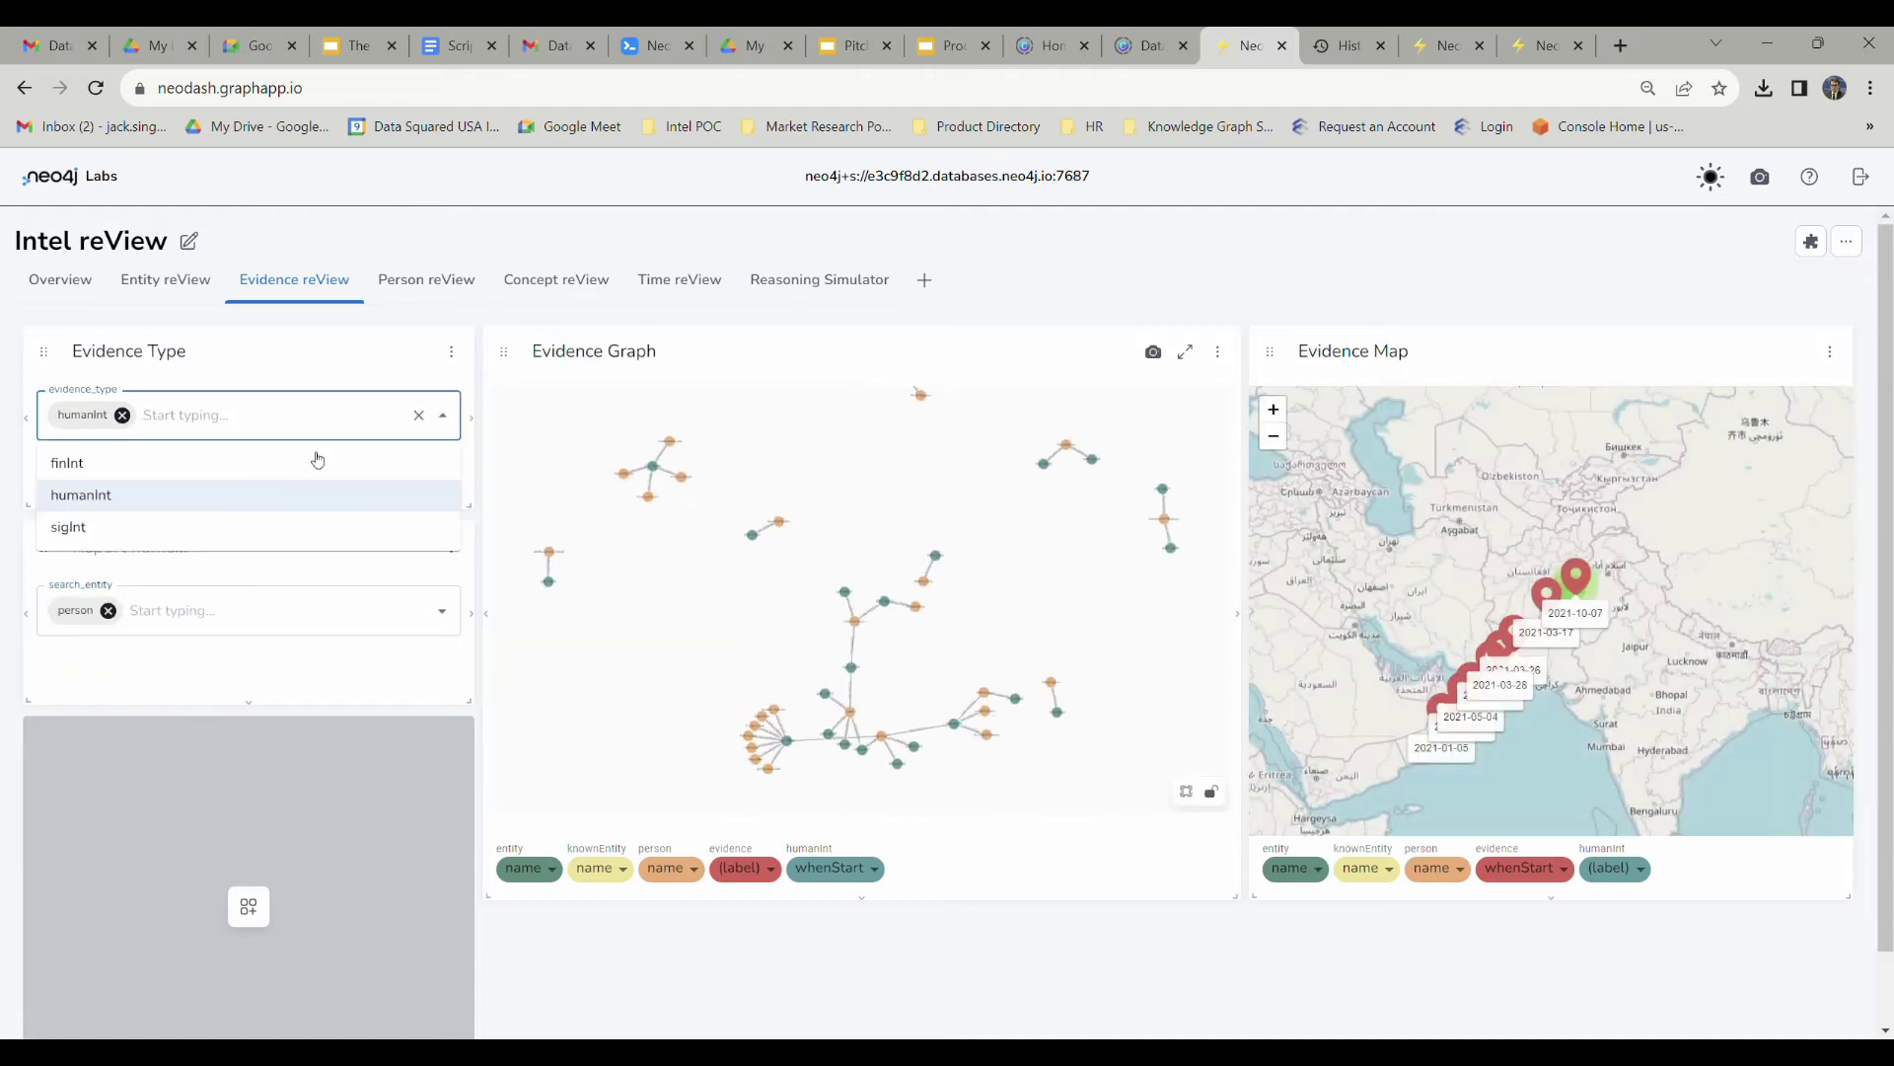
pyautogui.click(216, 473)
pyautogui.click(231, 614)
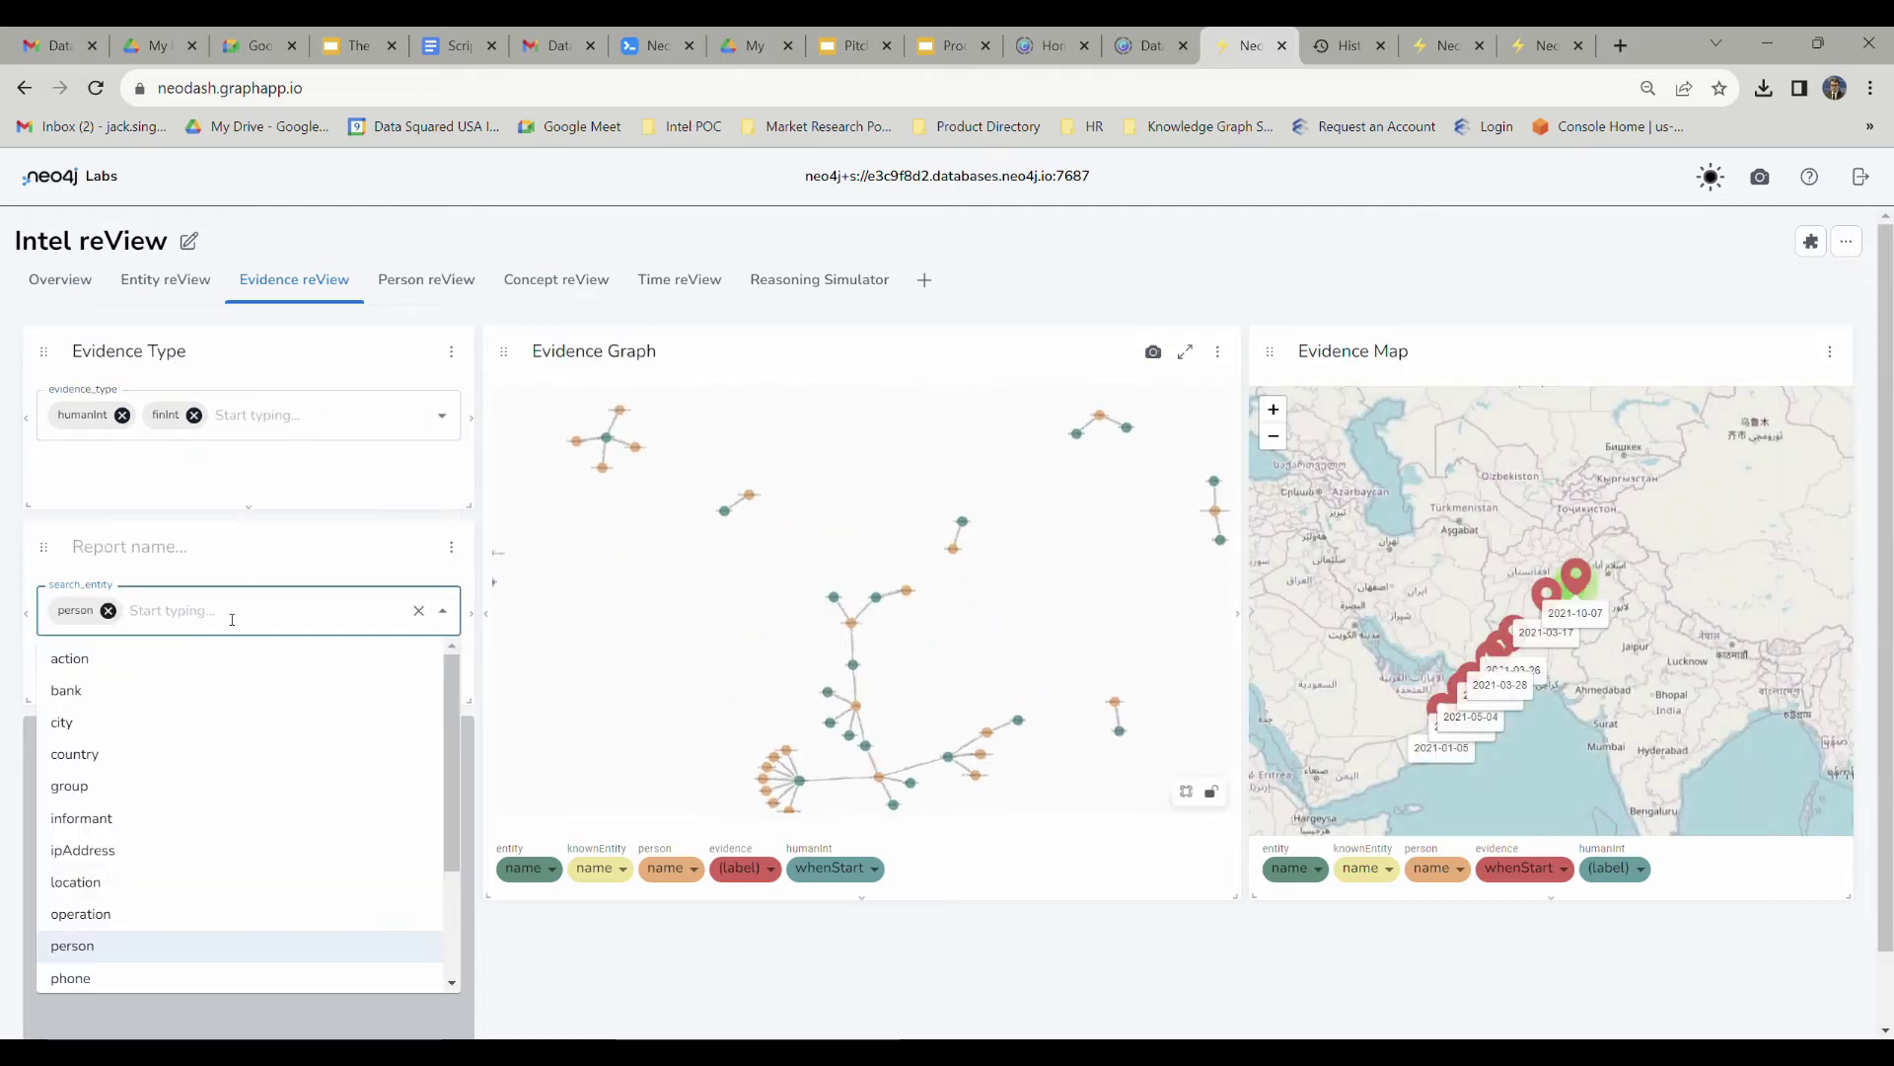
pyautogui.write('ba')
pyautogui.click(197, 658)
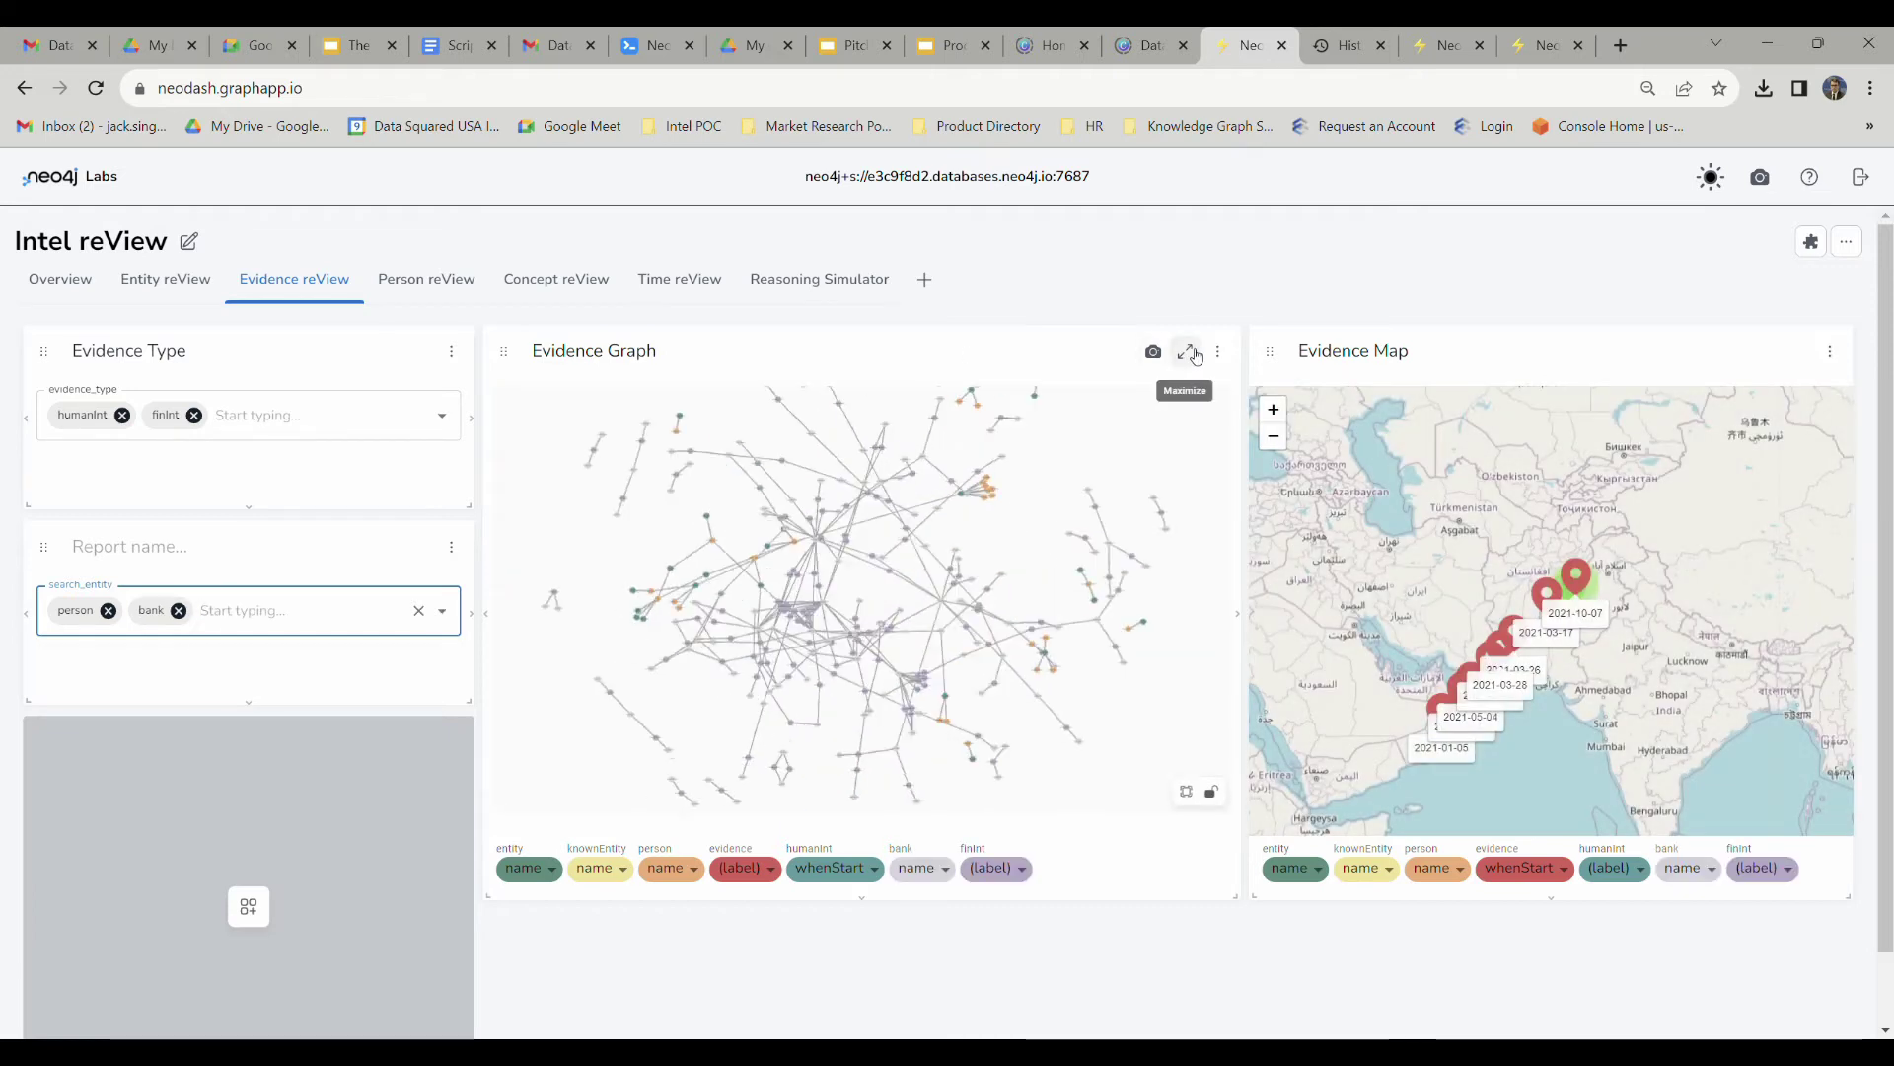
# Expand the Evidence Graph to full screen and bring the finInt and bank cluster into view.
pyautogui.click(1184, 351)
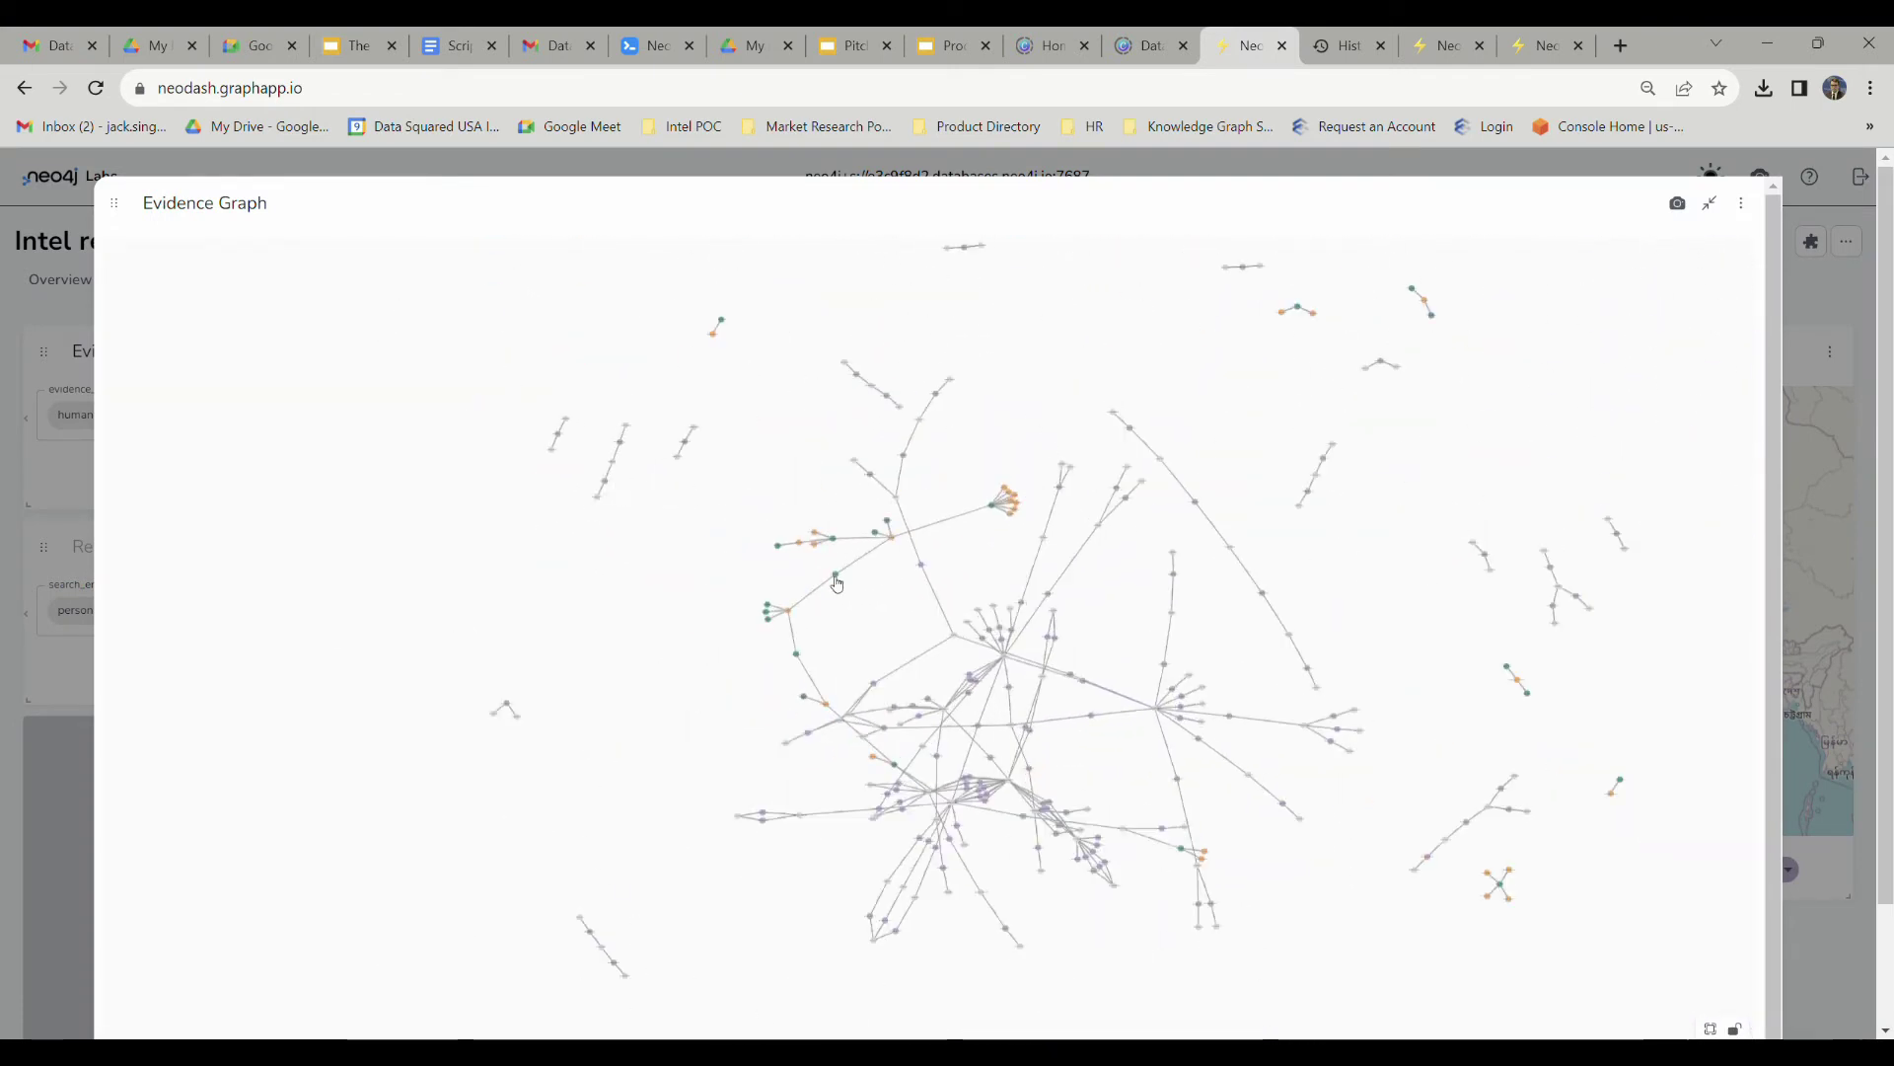
pyautogui.scroll(5, 738, 701)
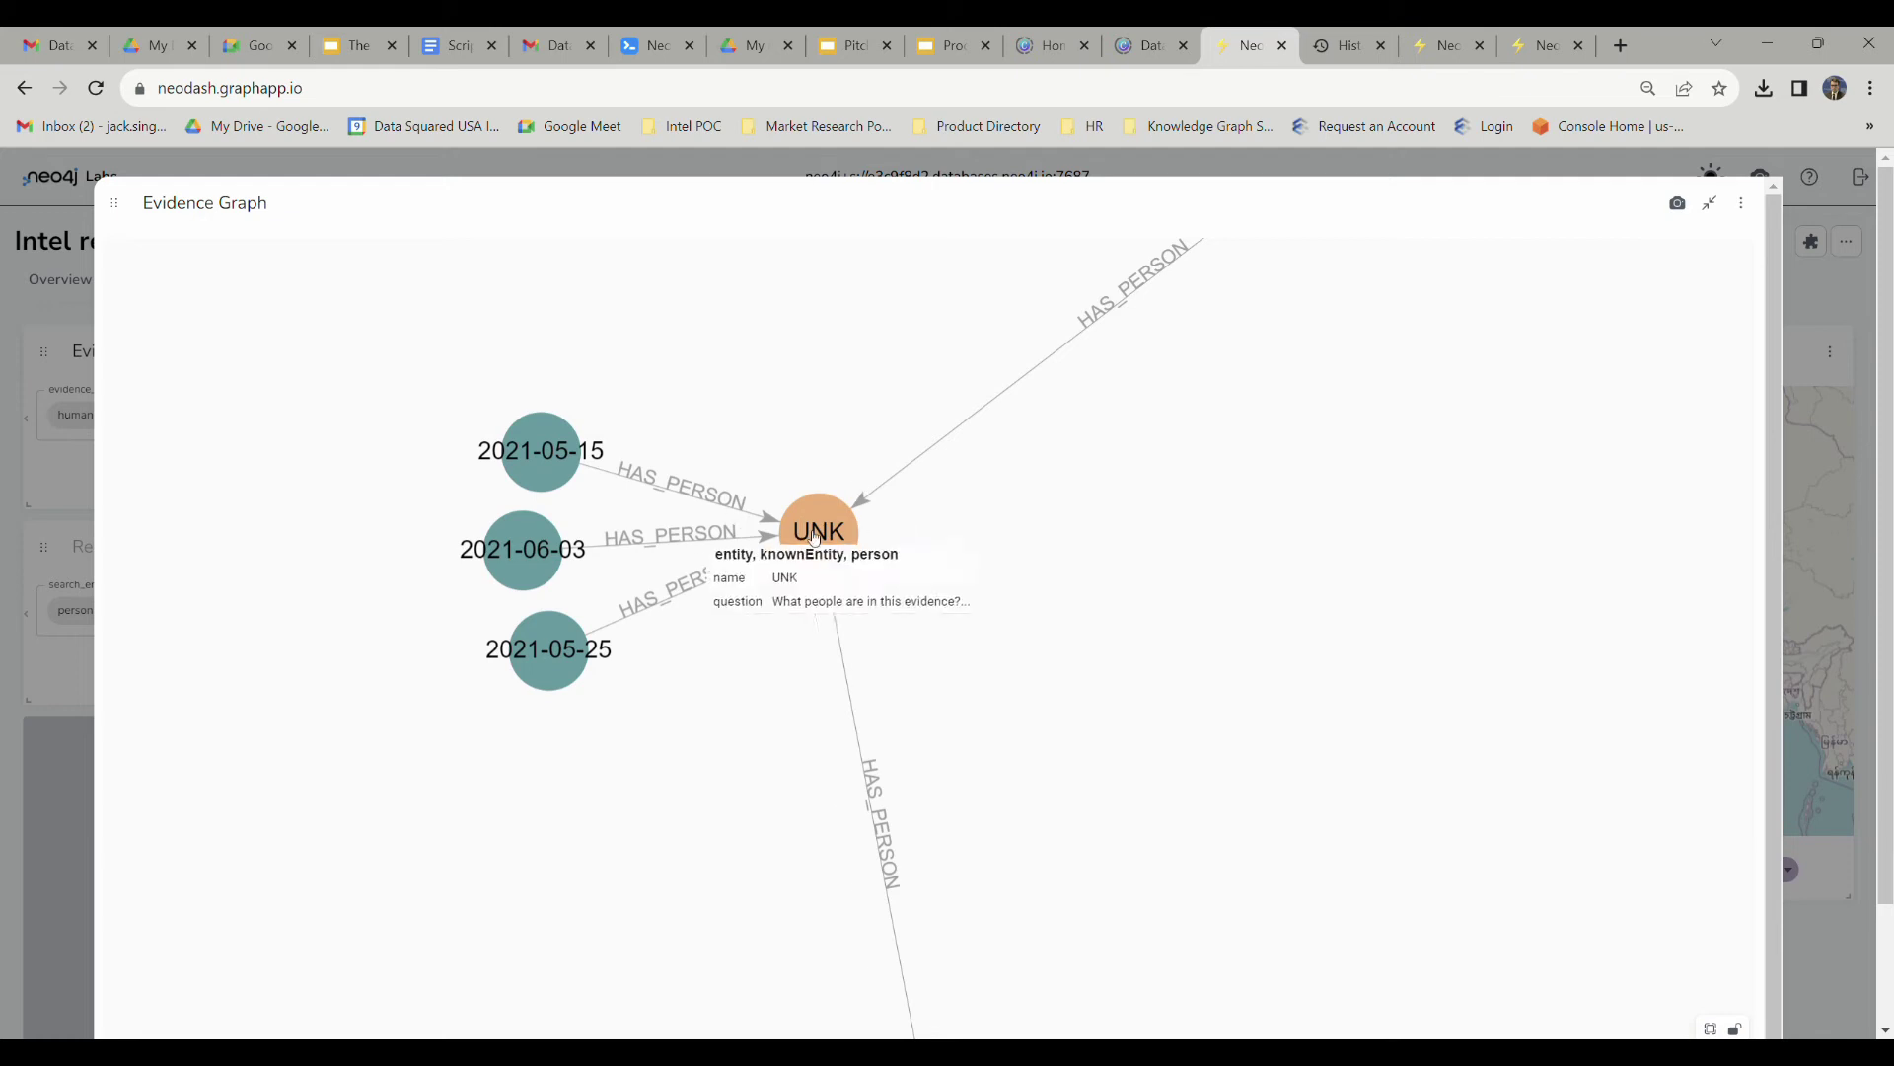
pyautogui.scroll(-2, 926, 655)
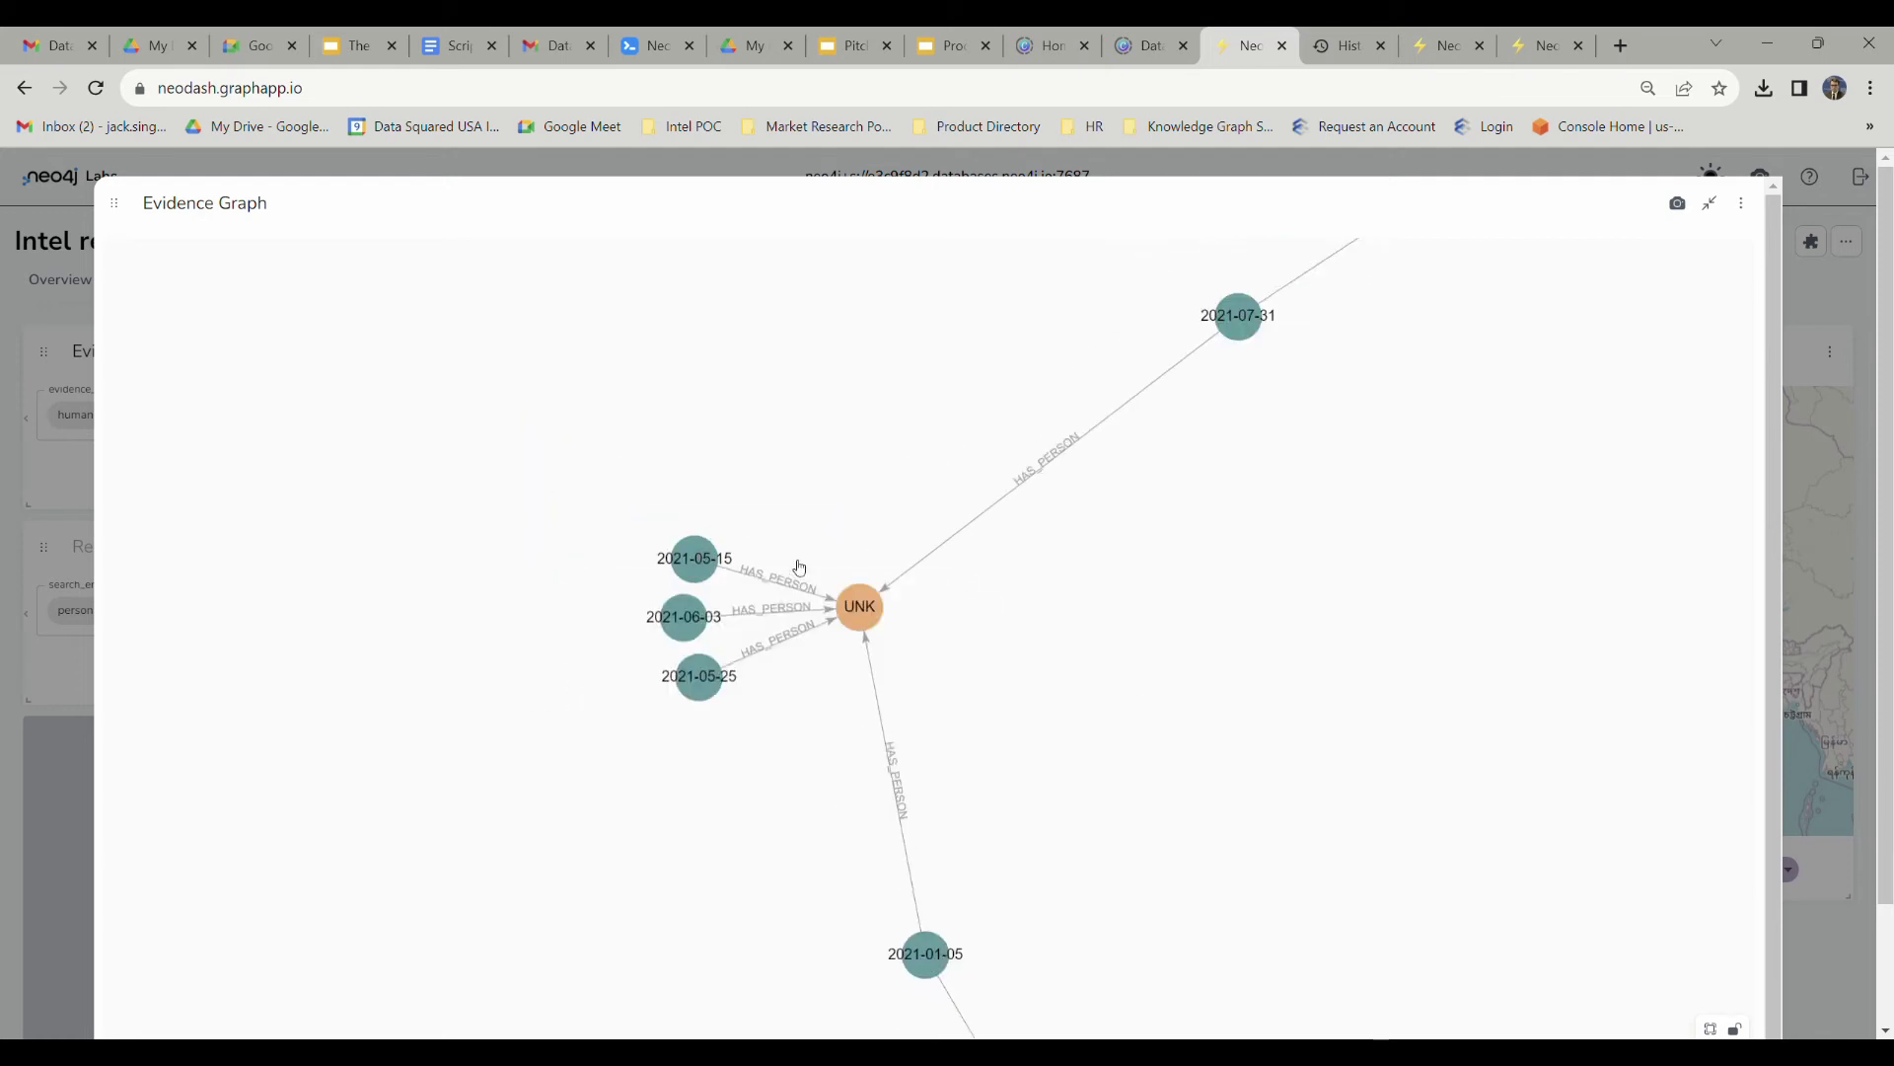
pyautogui.moveTo(1134, 688); pyautogui.dragTo(1069, 558)
pyautogui.scroll(-2, 921, 753)
pyautogui.moveTo(922, 752); pyautogui.dragTo(947, 465)
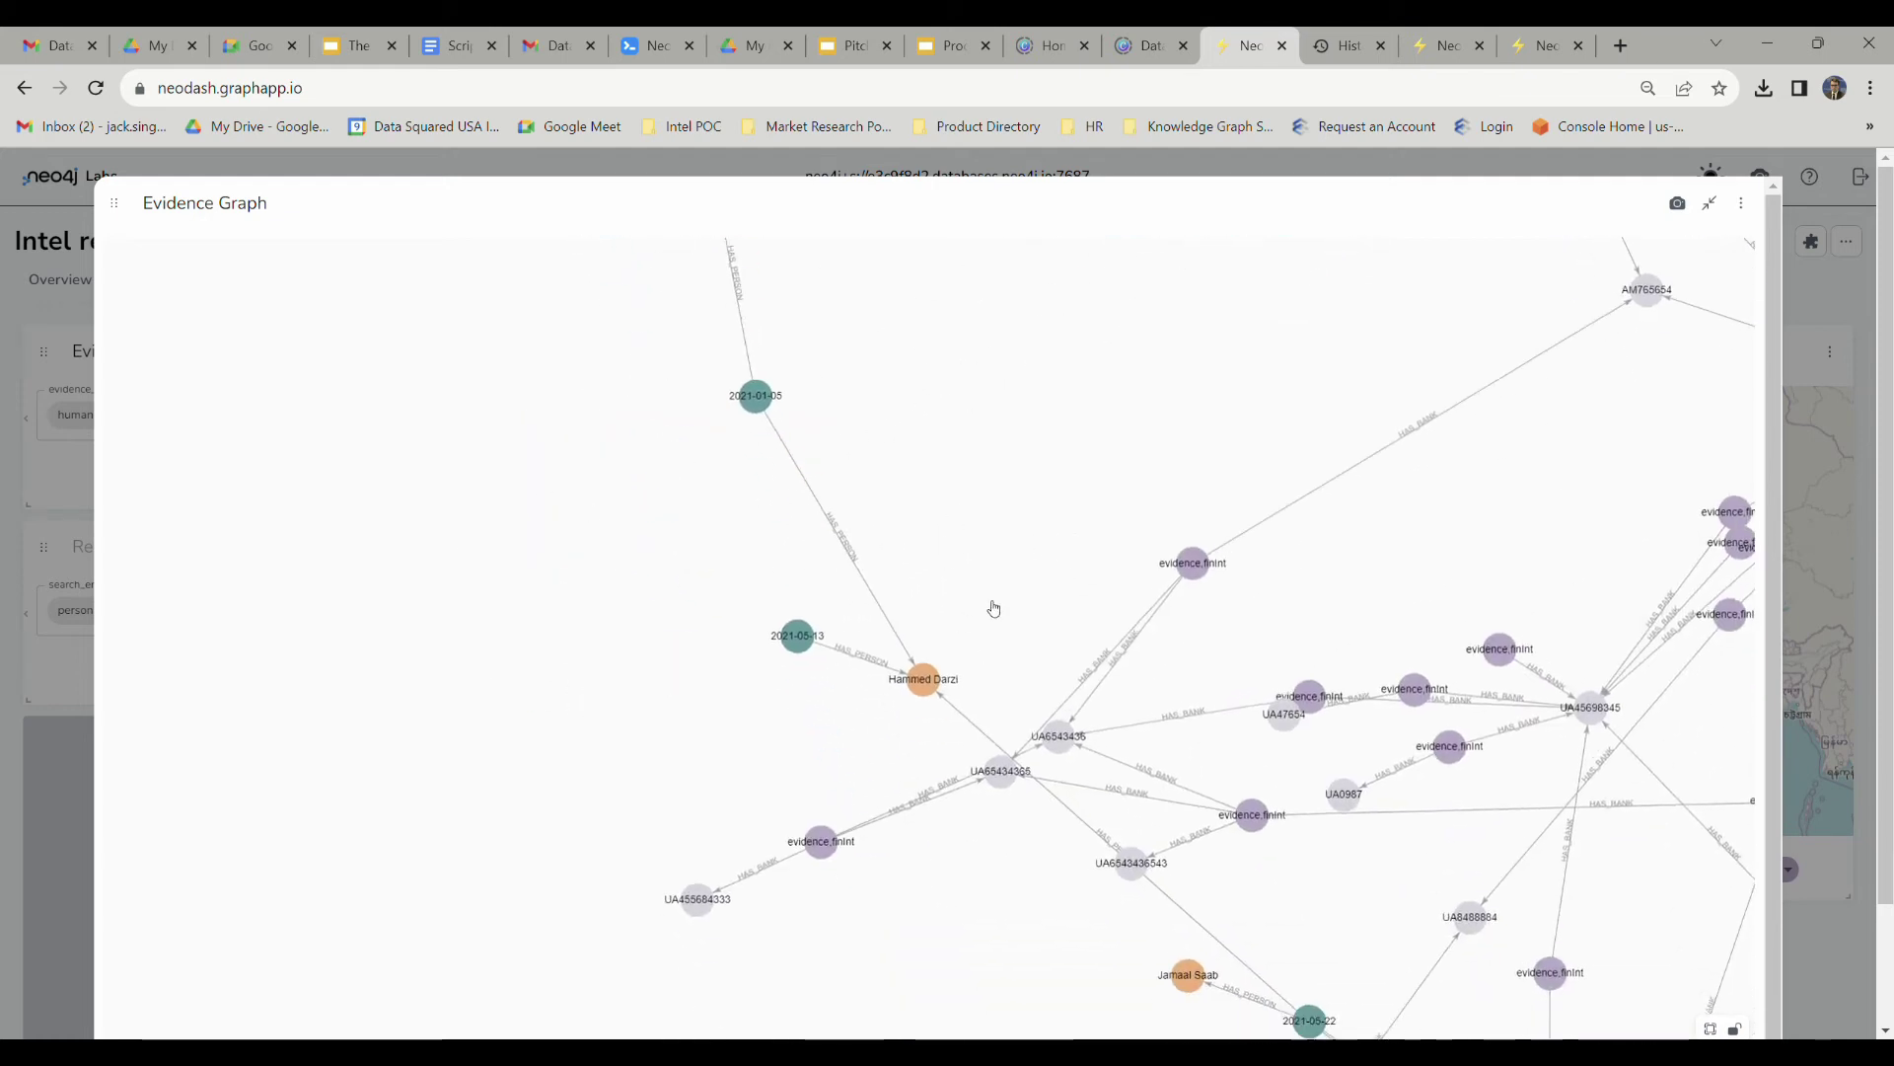
pyautogui.moveTo(993, 605); pyautogui.dragTo(658, 590)
pyautogui.scroll(2, 664, 777)
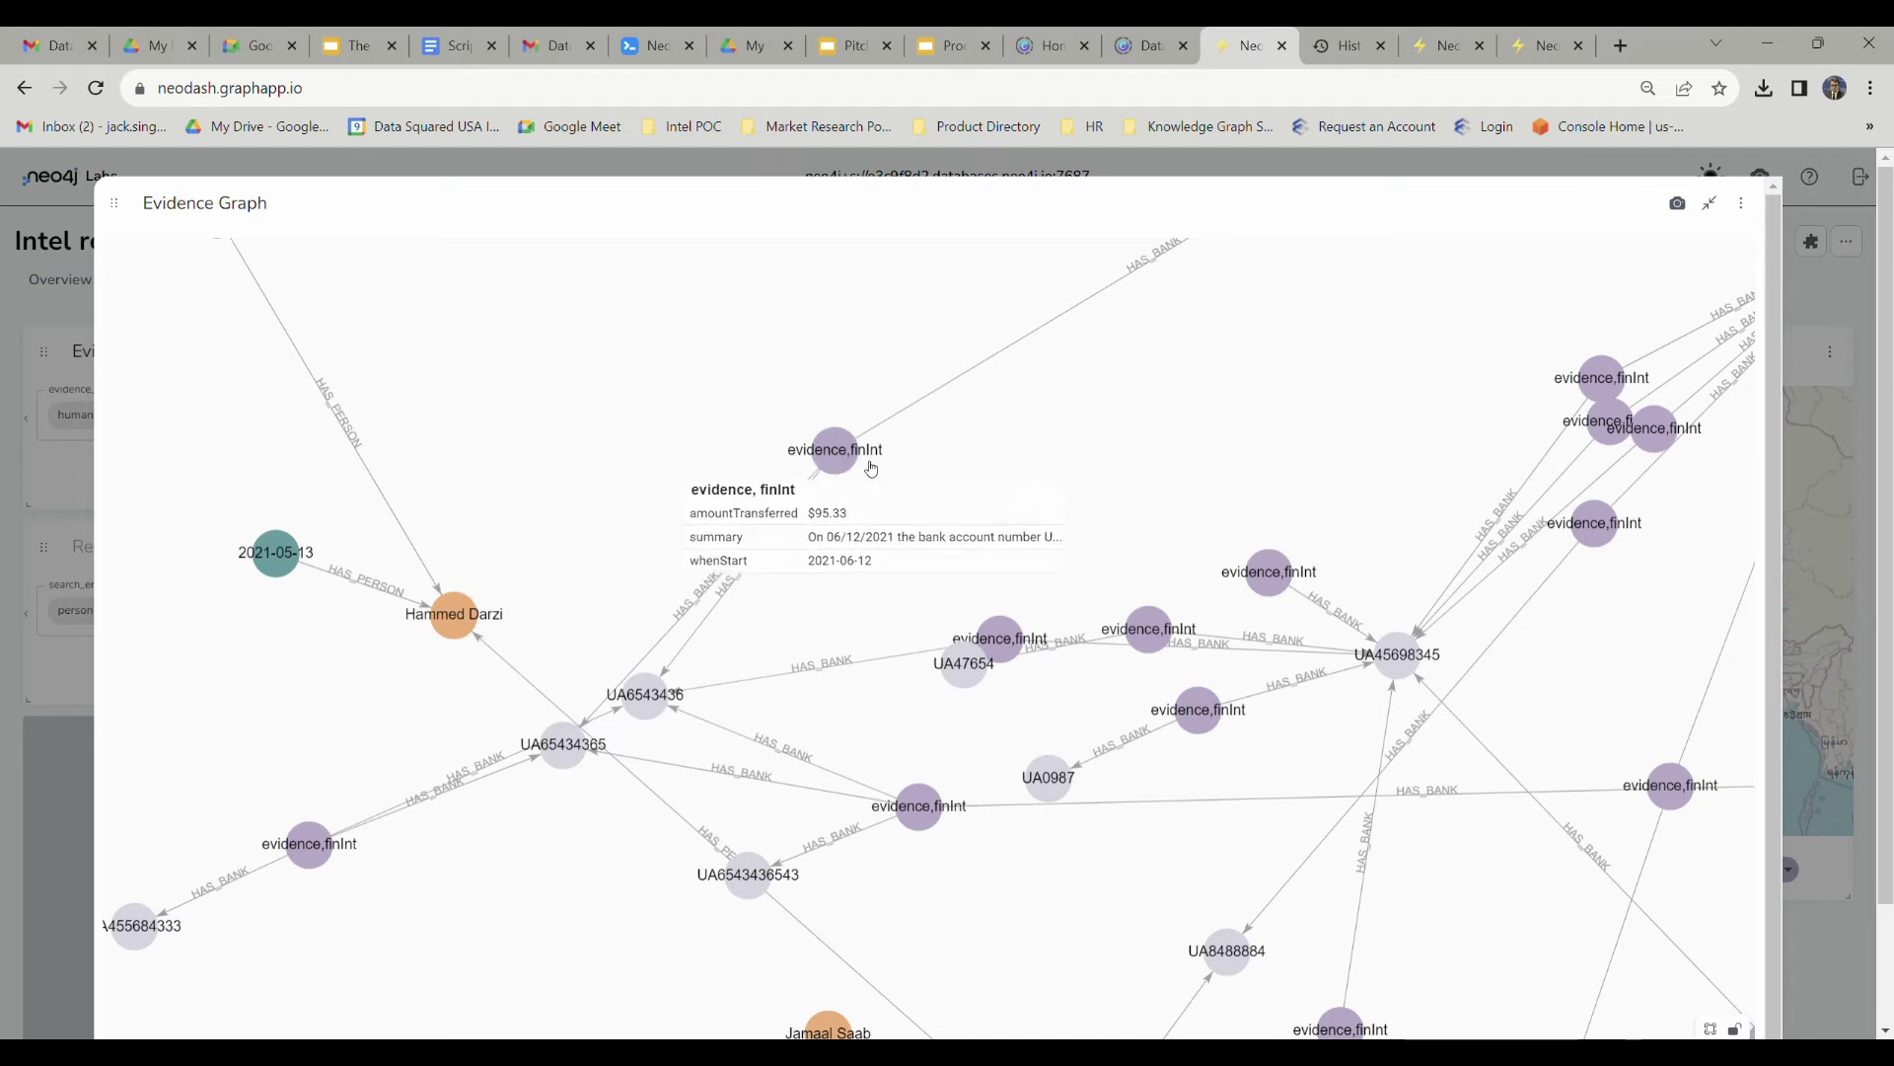
pyautogui.moveTo(890, 464); pyautogui.dragTo(864, 592)
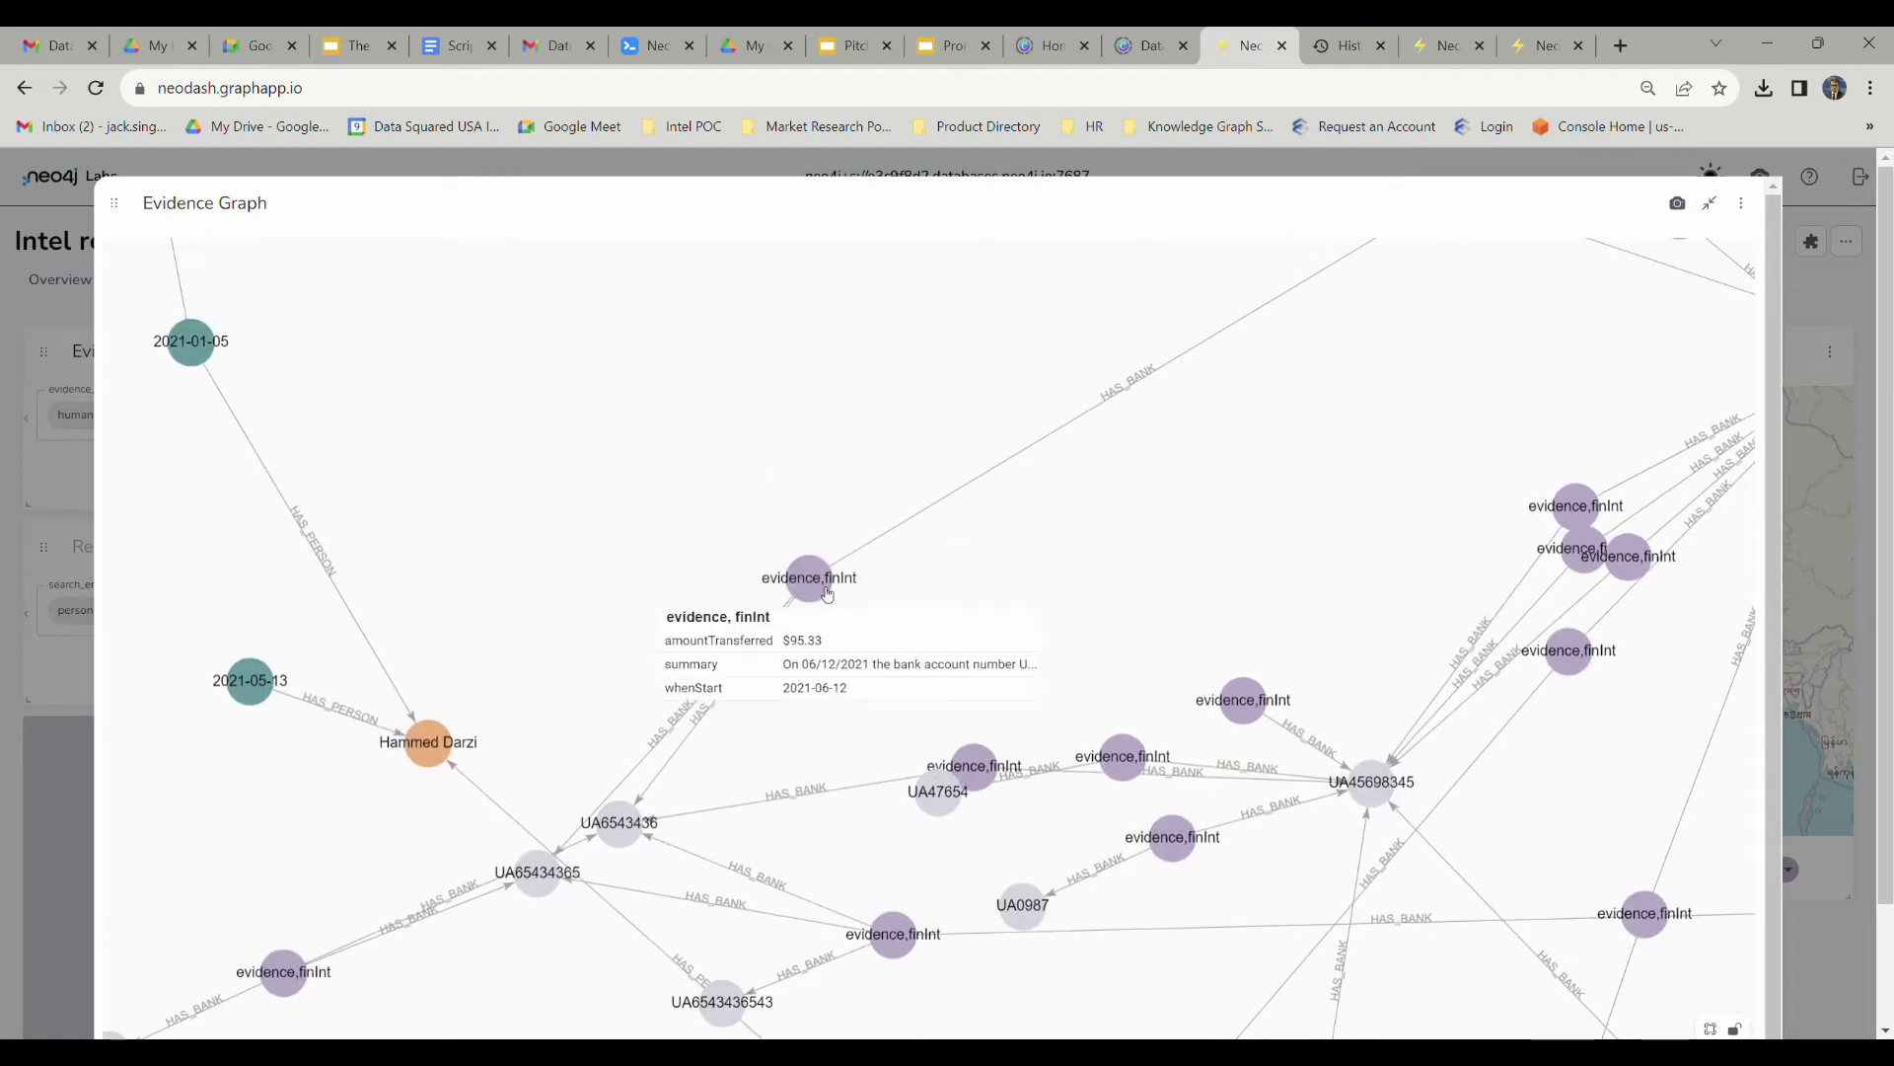
# Inspect a finInt evidence node, then open the 2021-05-13 evidence's full properties.
pyautogui.click(804, 587)
pyautogui.click(1316, 523)
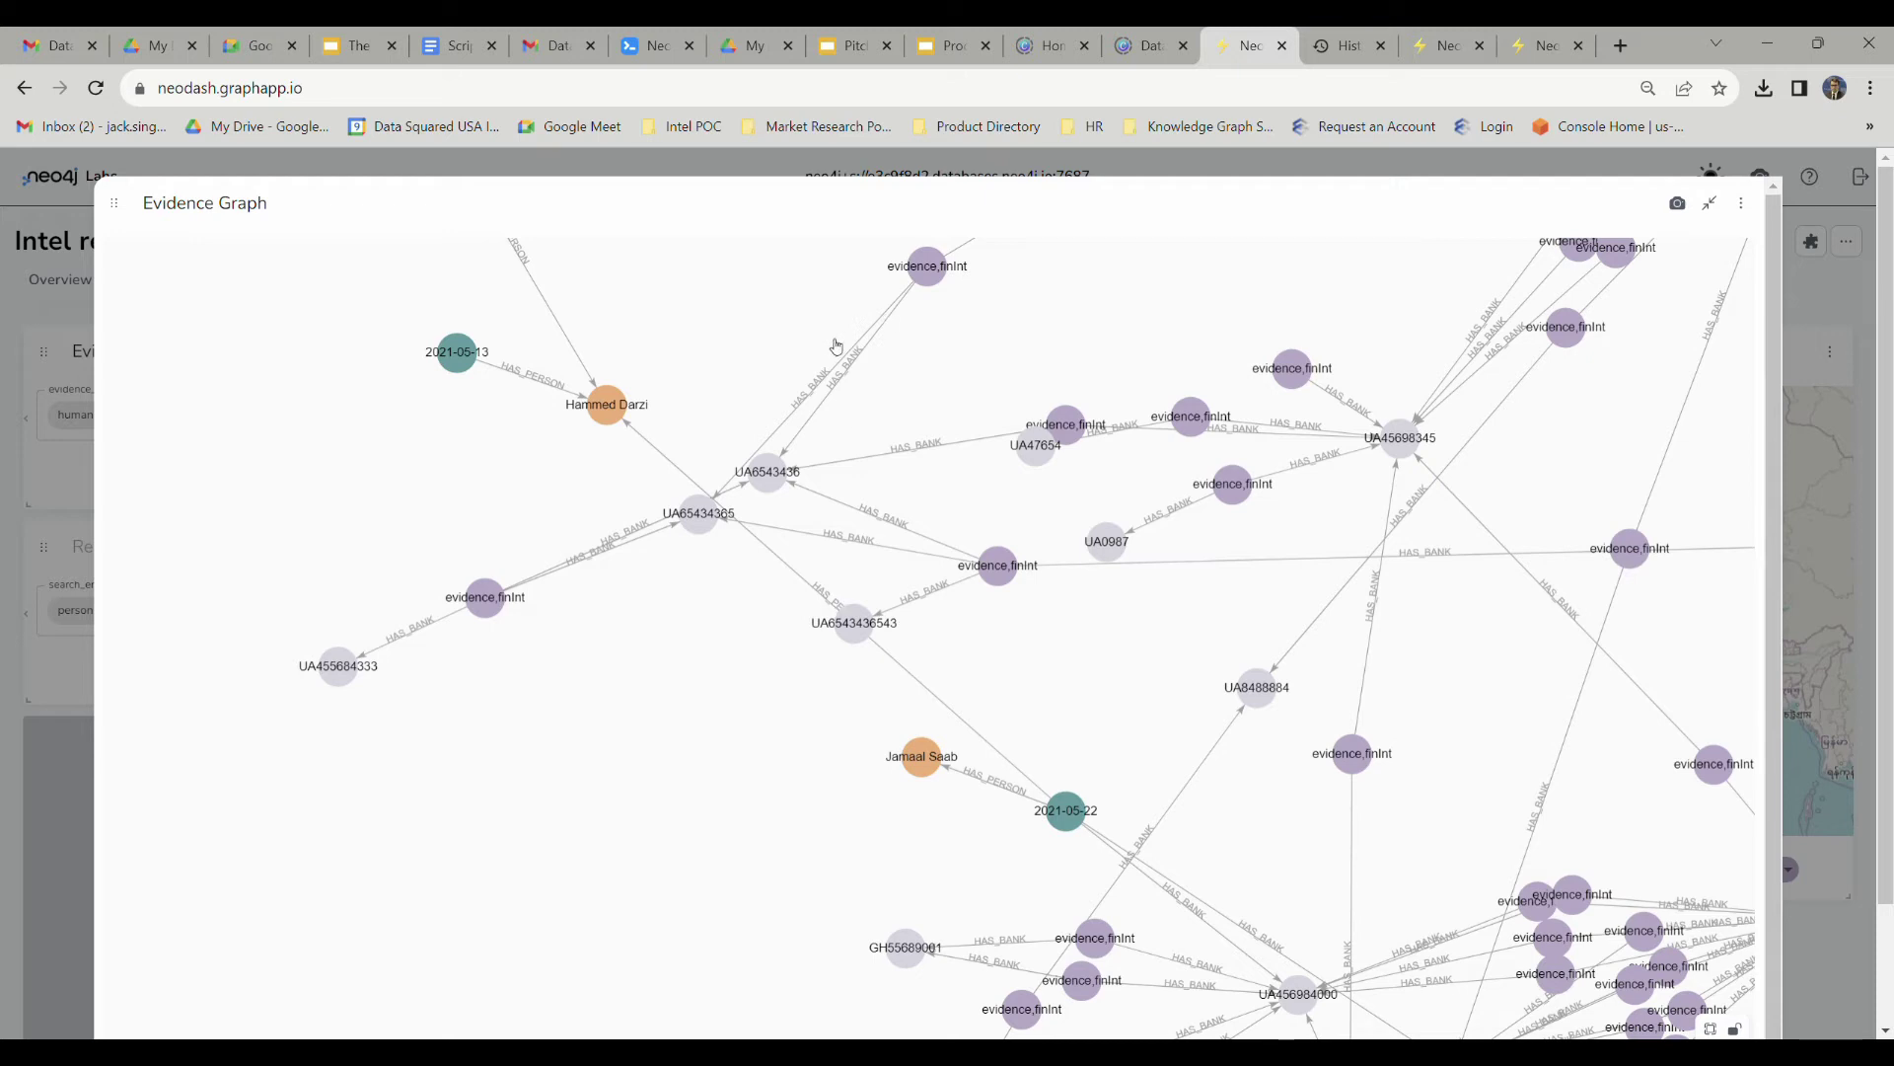
pyautogui.scroll(3, 836, 345)
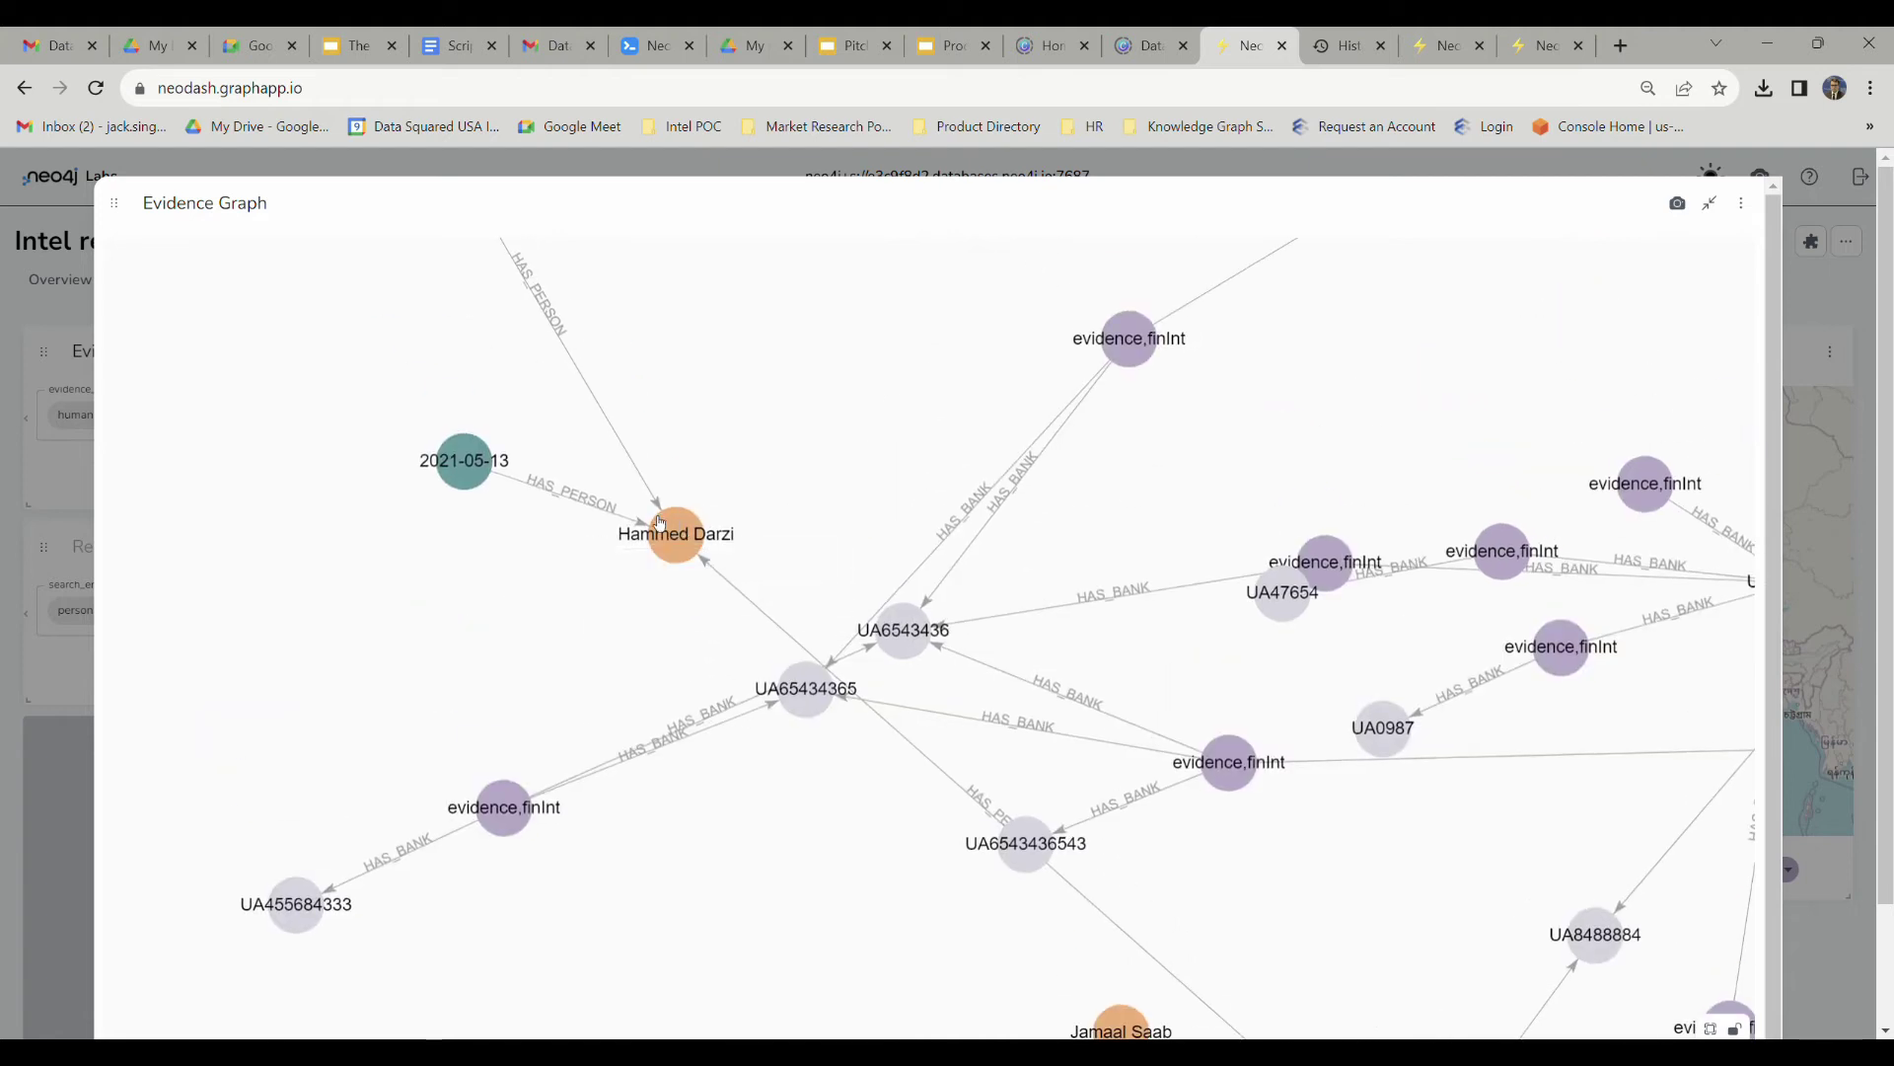
pyautogui.moveTo(467, 471)
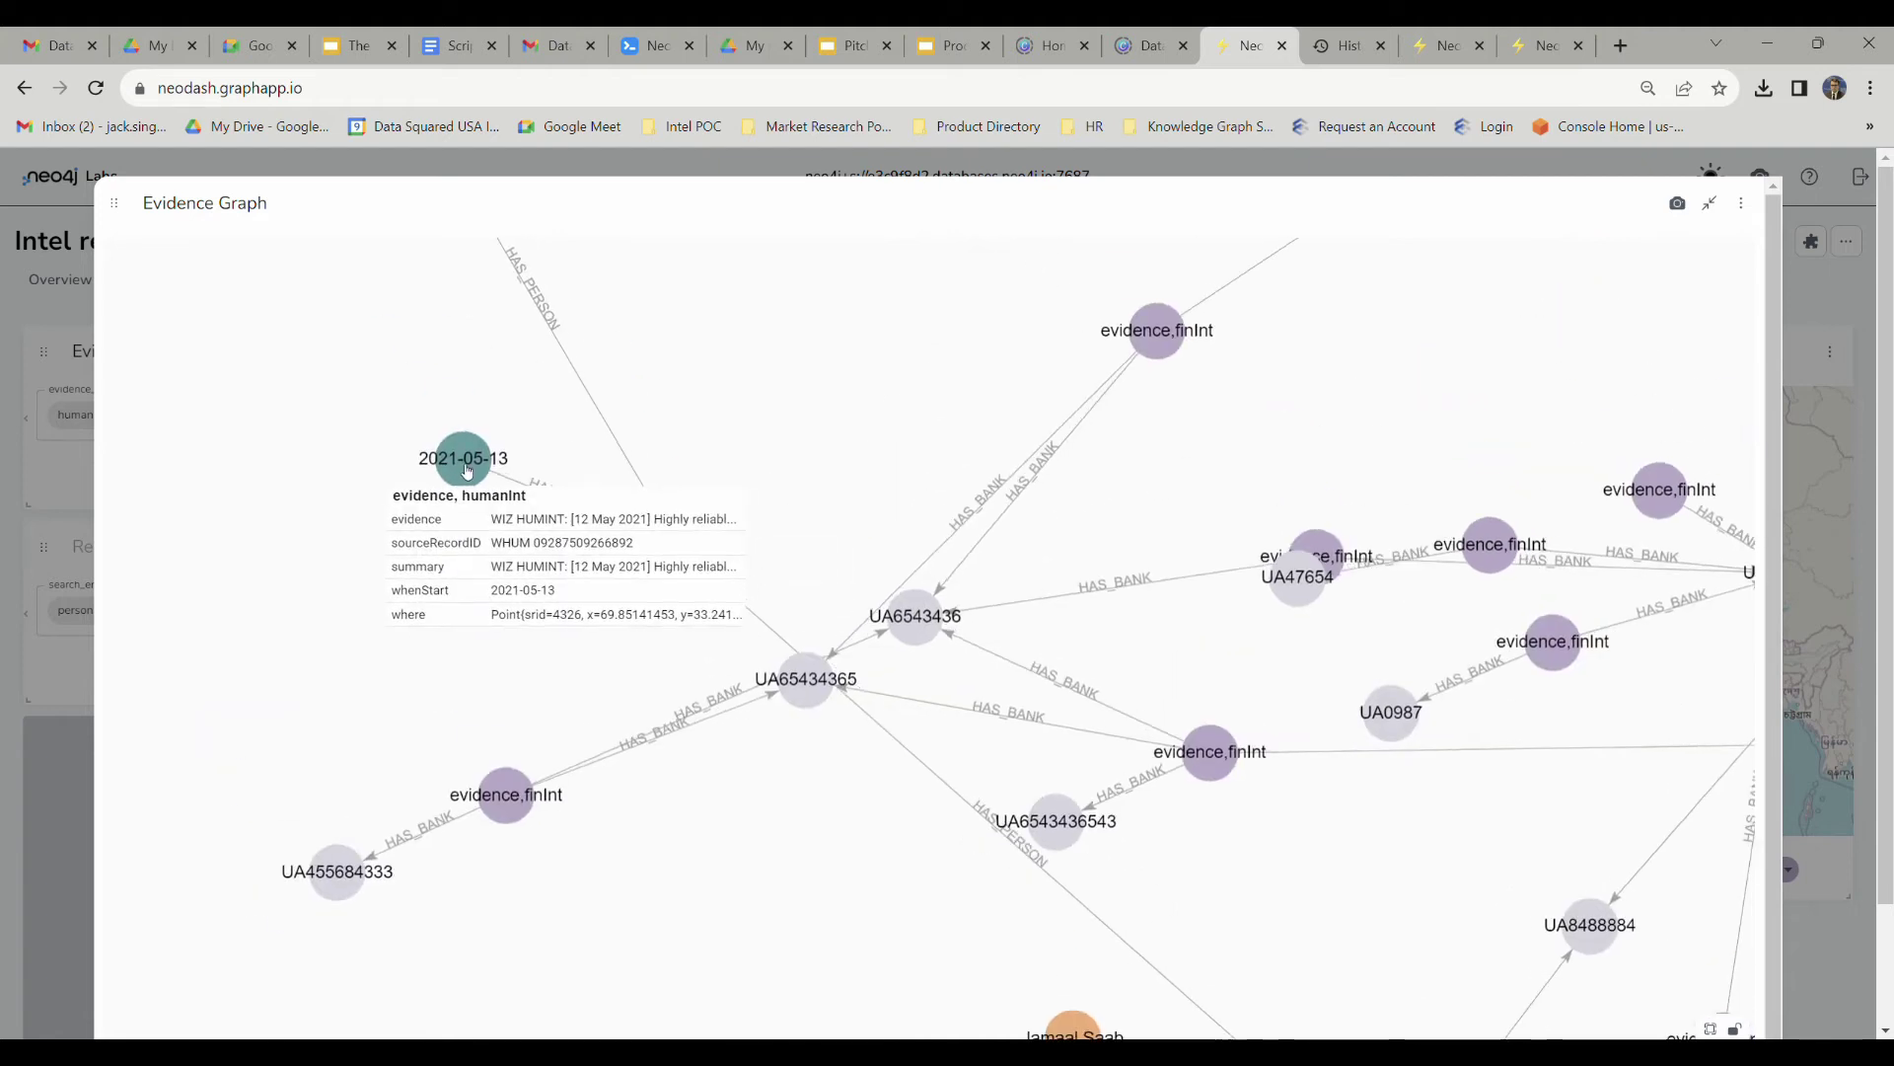
pyautogui.click(465, 469)
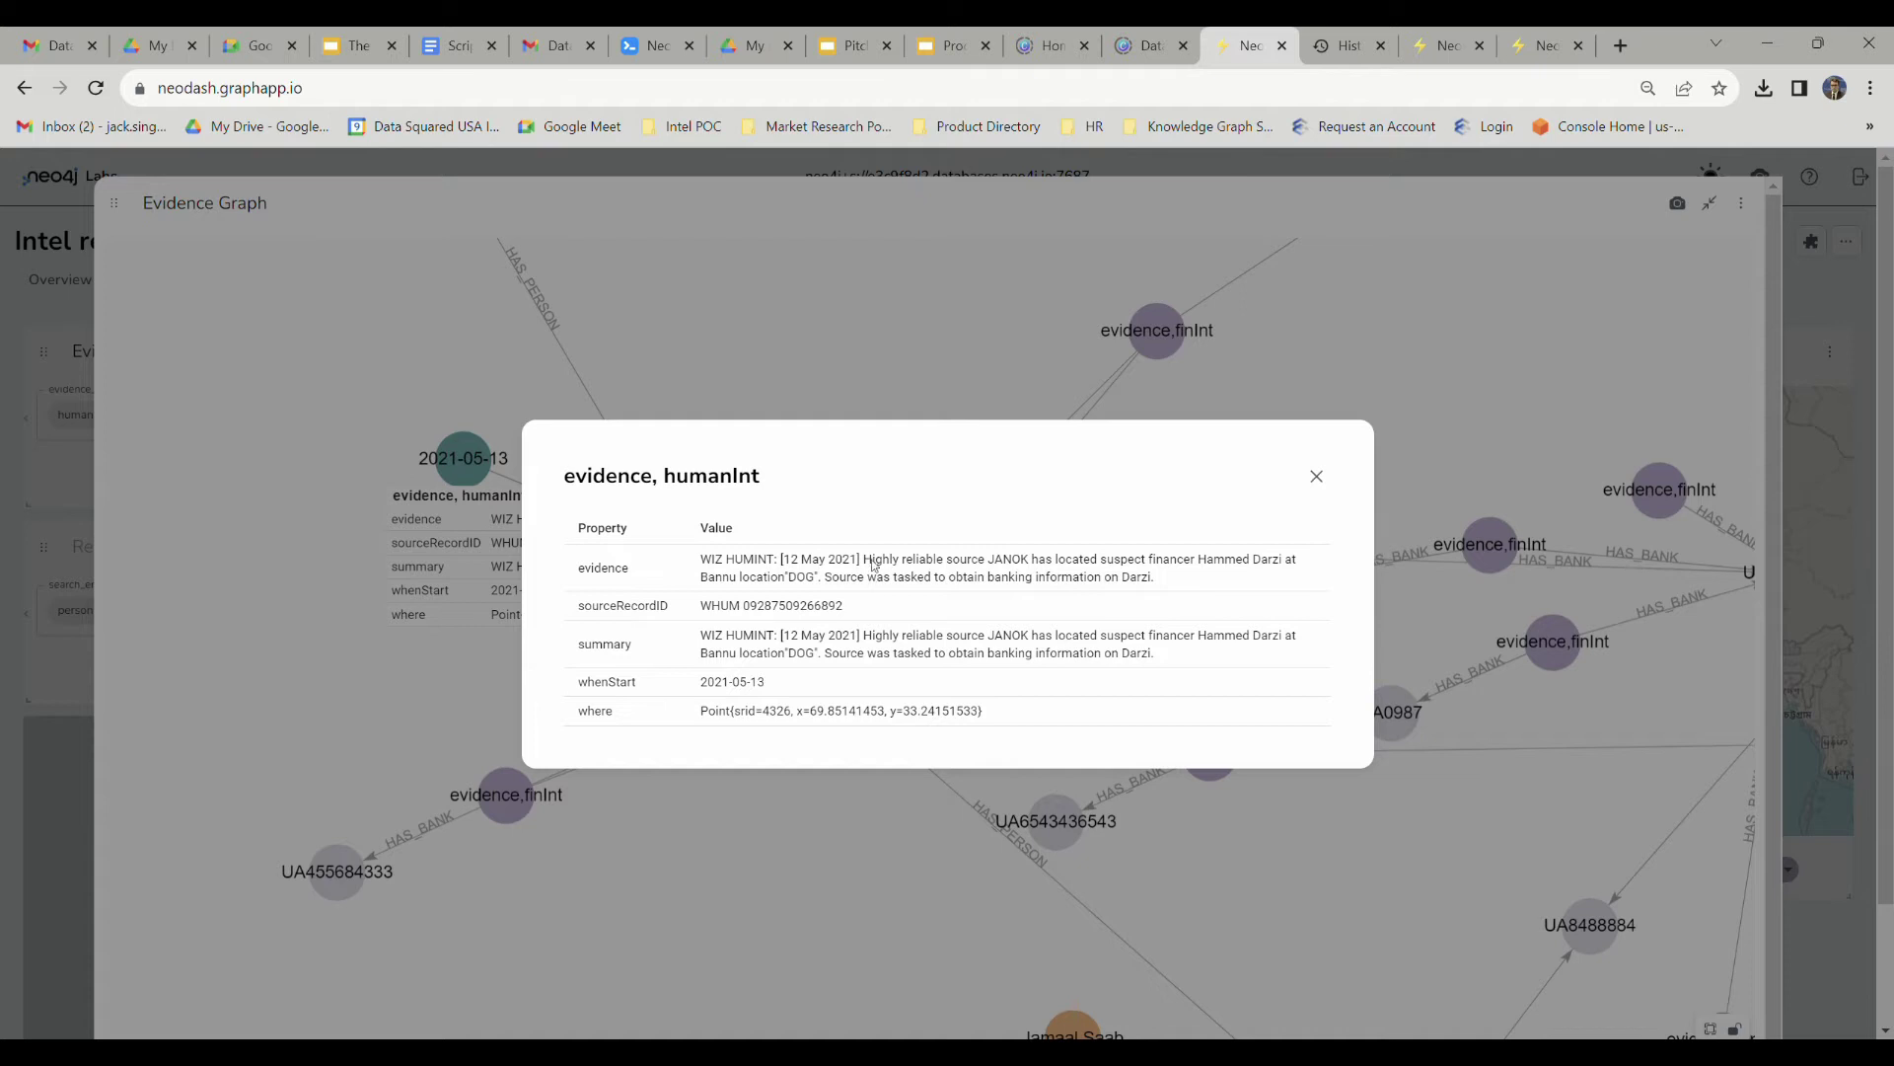
pyautogui.moveTo(864, 562); pyautogui.dragTo(1276, 569)
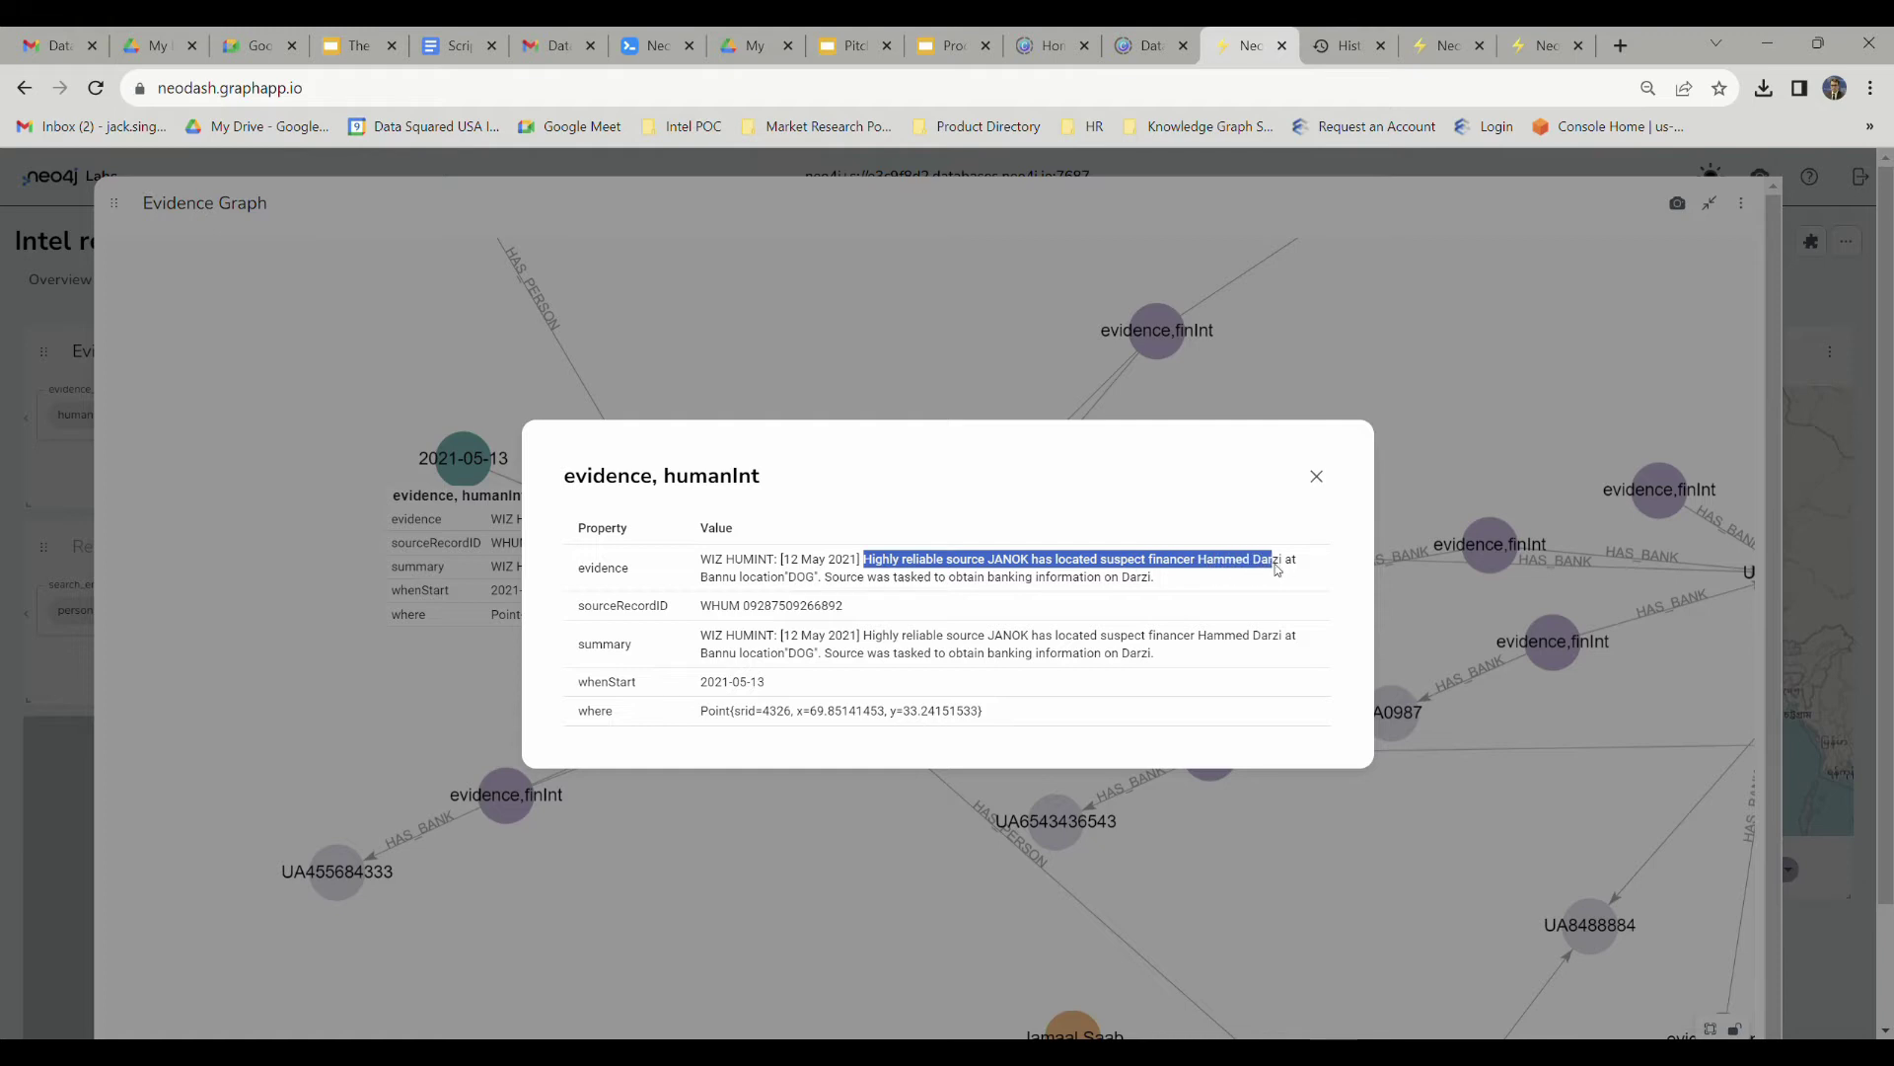
pyautogui.moveTo(708, 578); pyautogui.dragTo(801, 586)
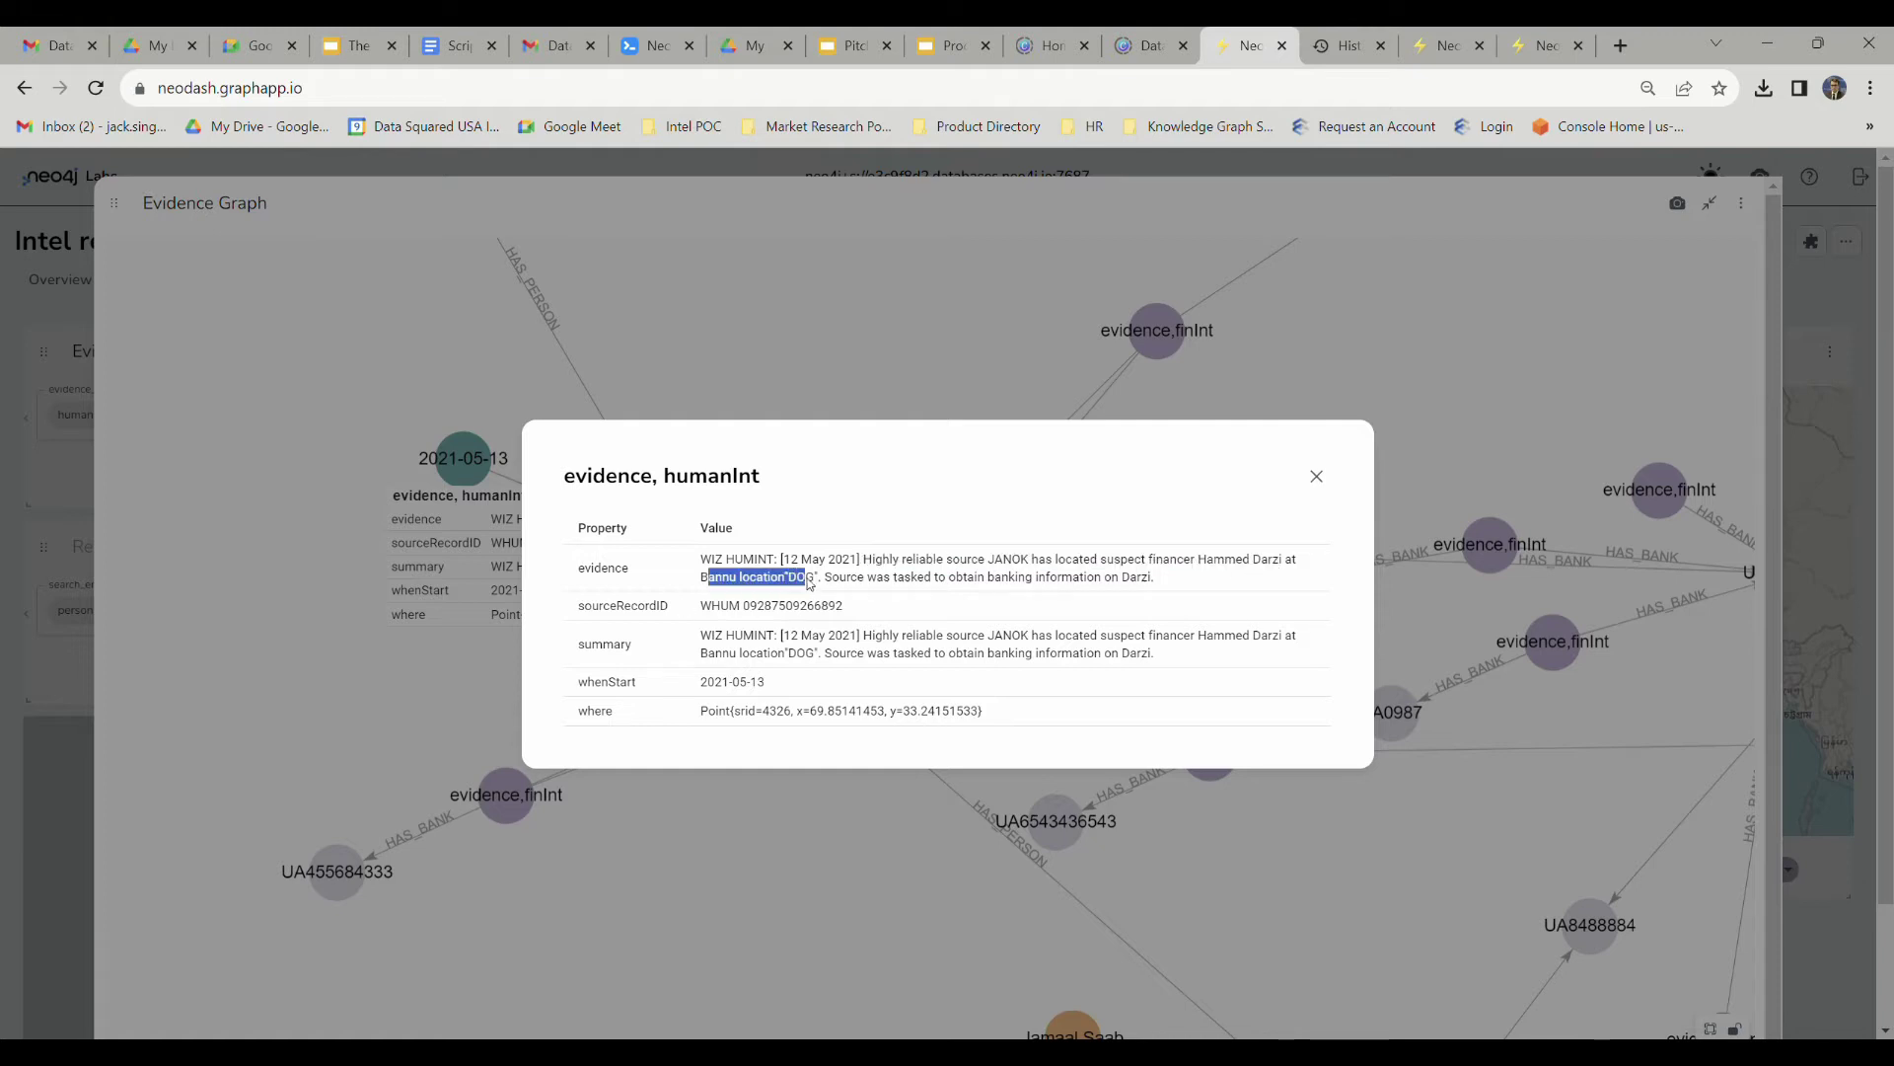
pyautogui.click(1316, 475)
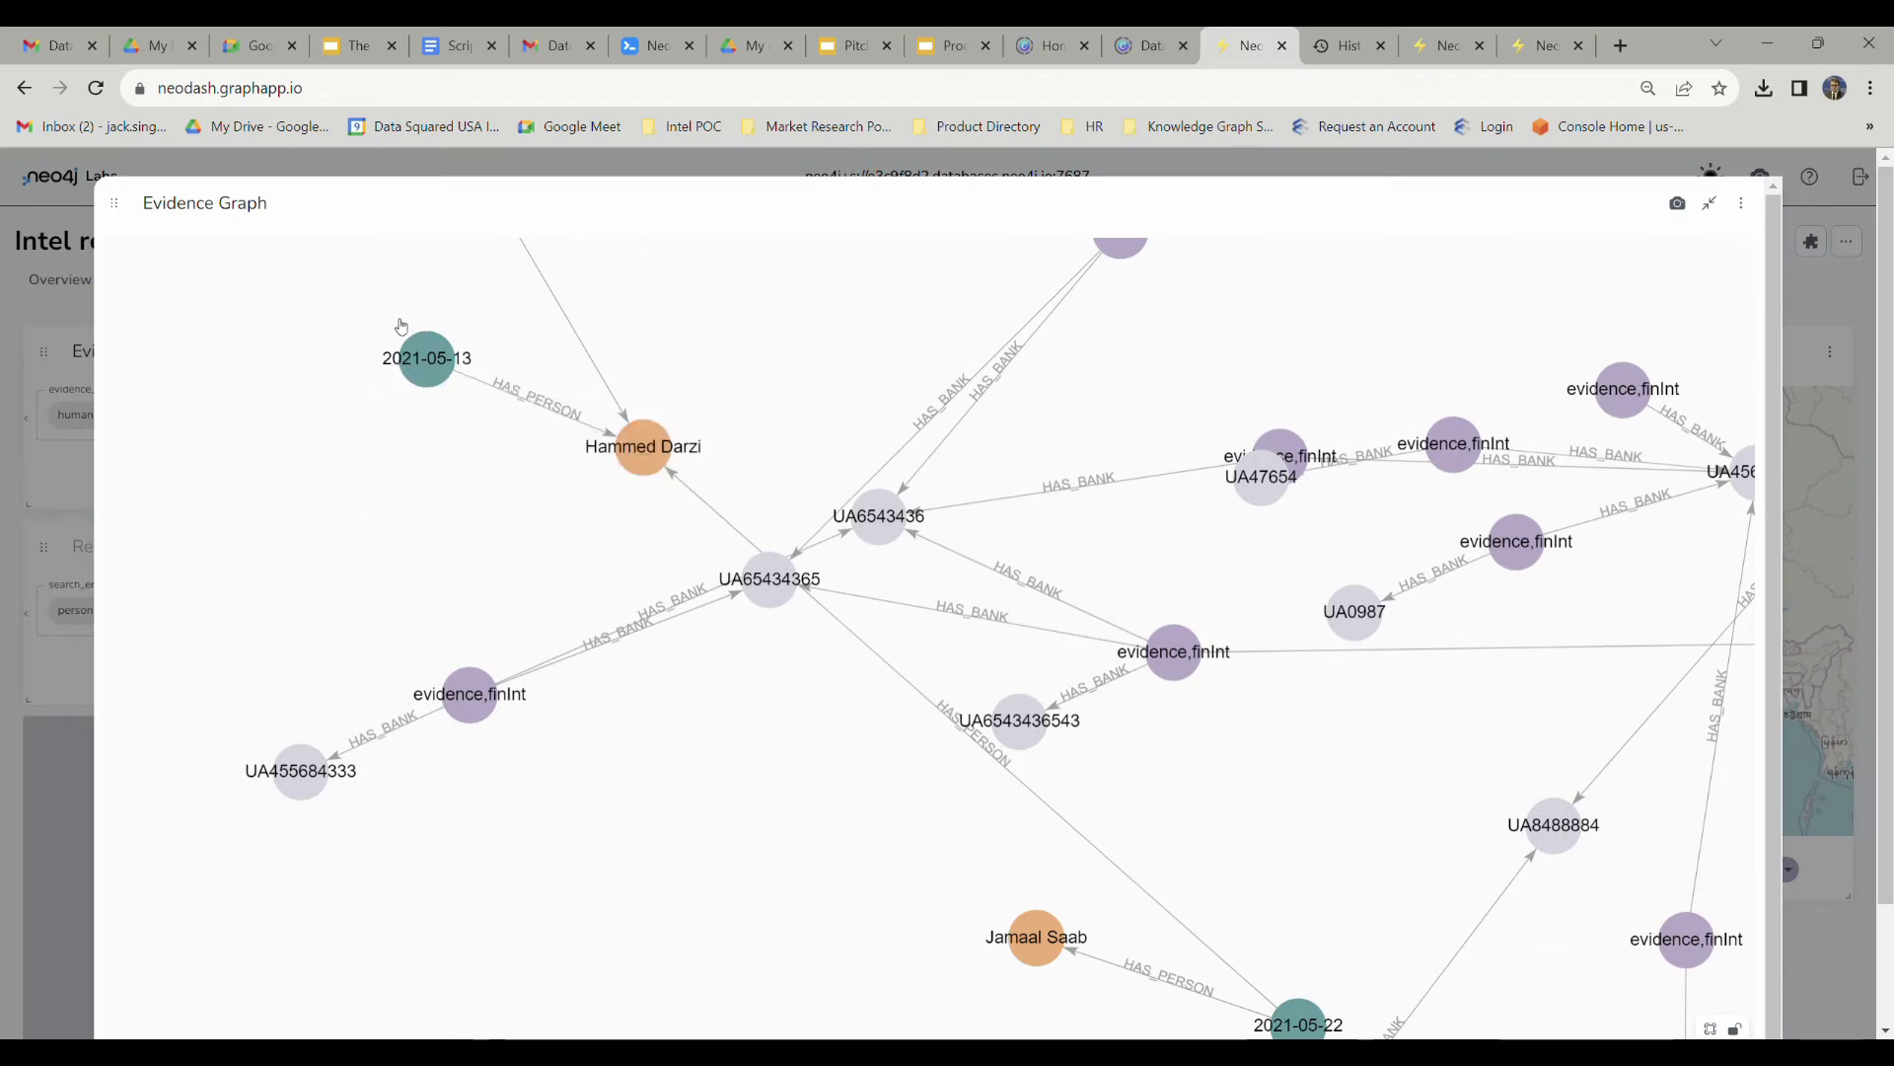
pyautogui.moveTo(443, 369)
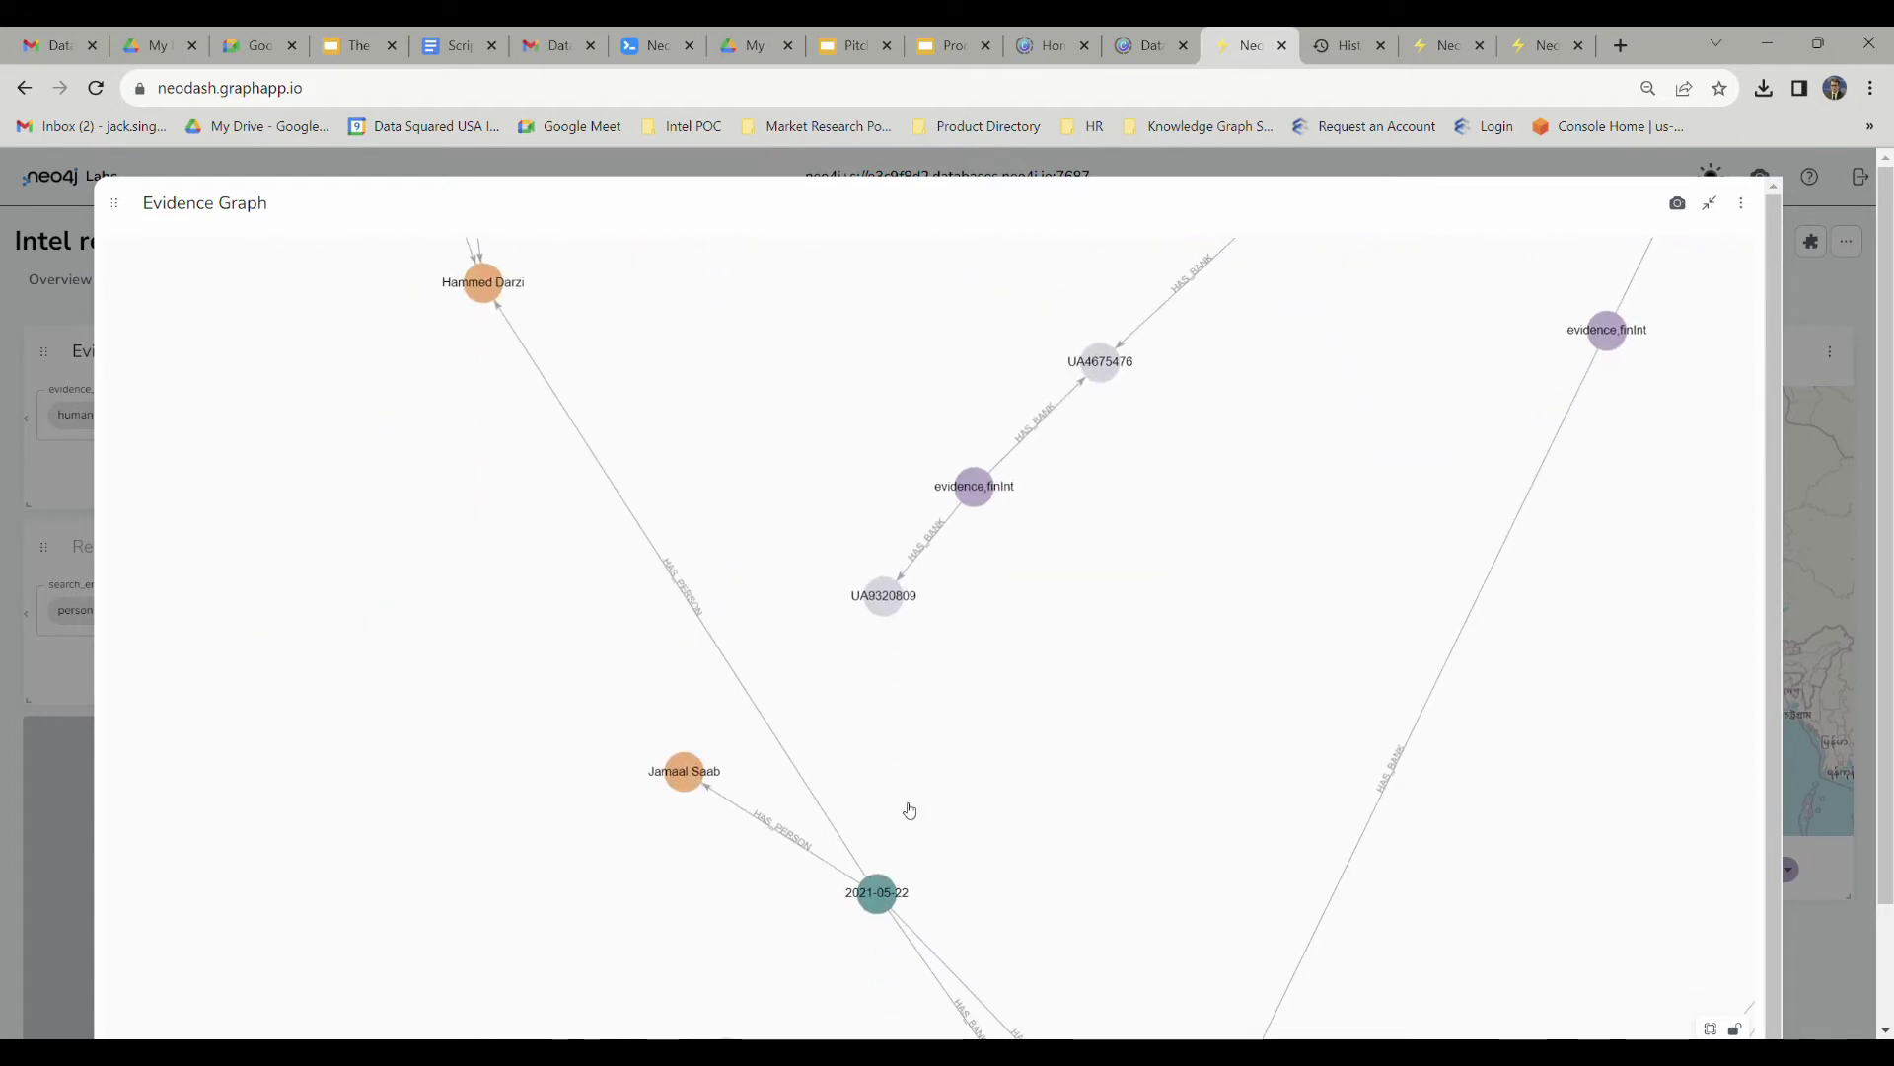
pyautogui.scroll(5, 816, 752)
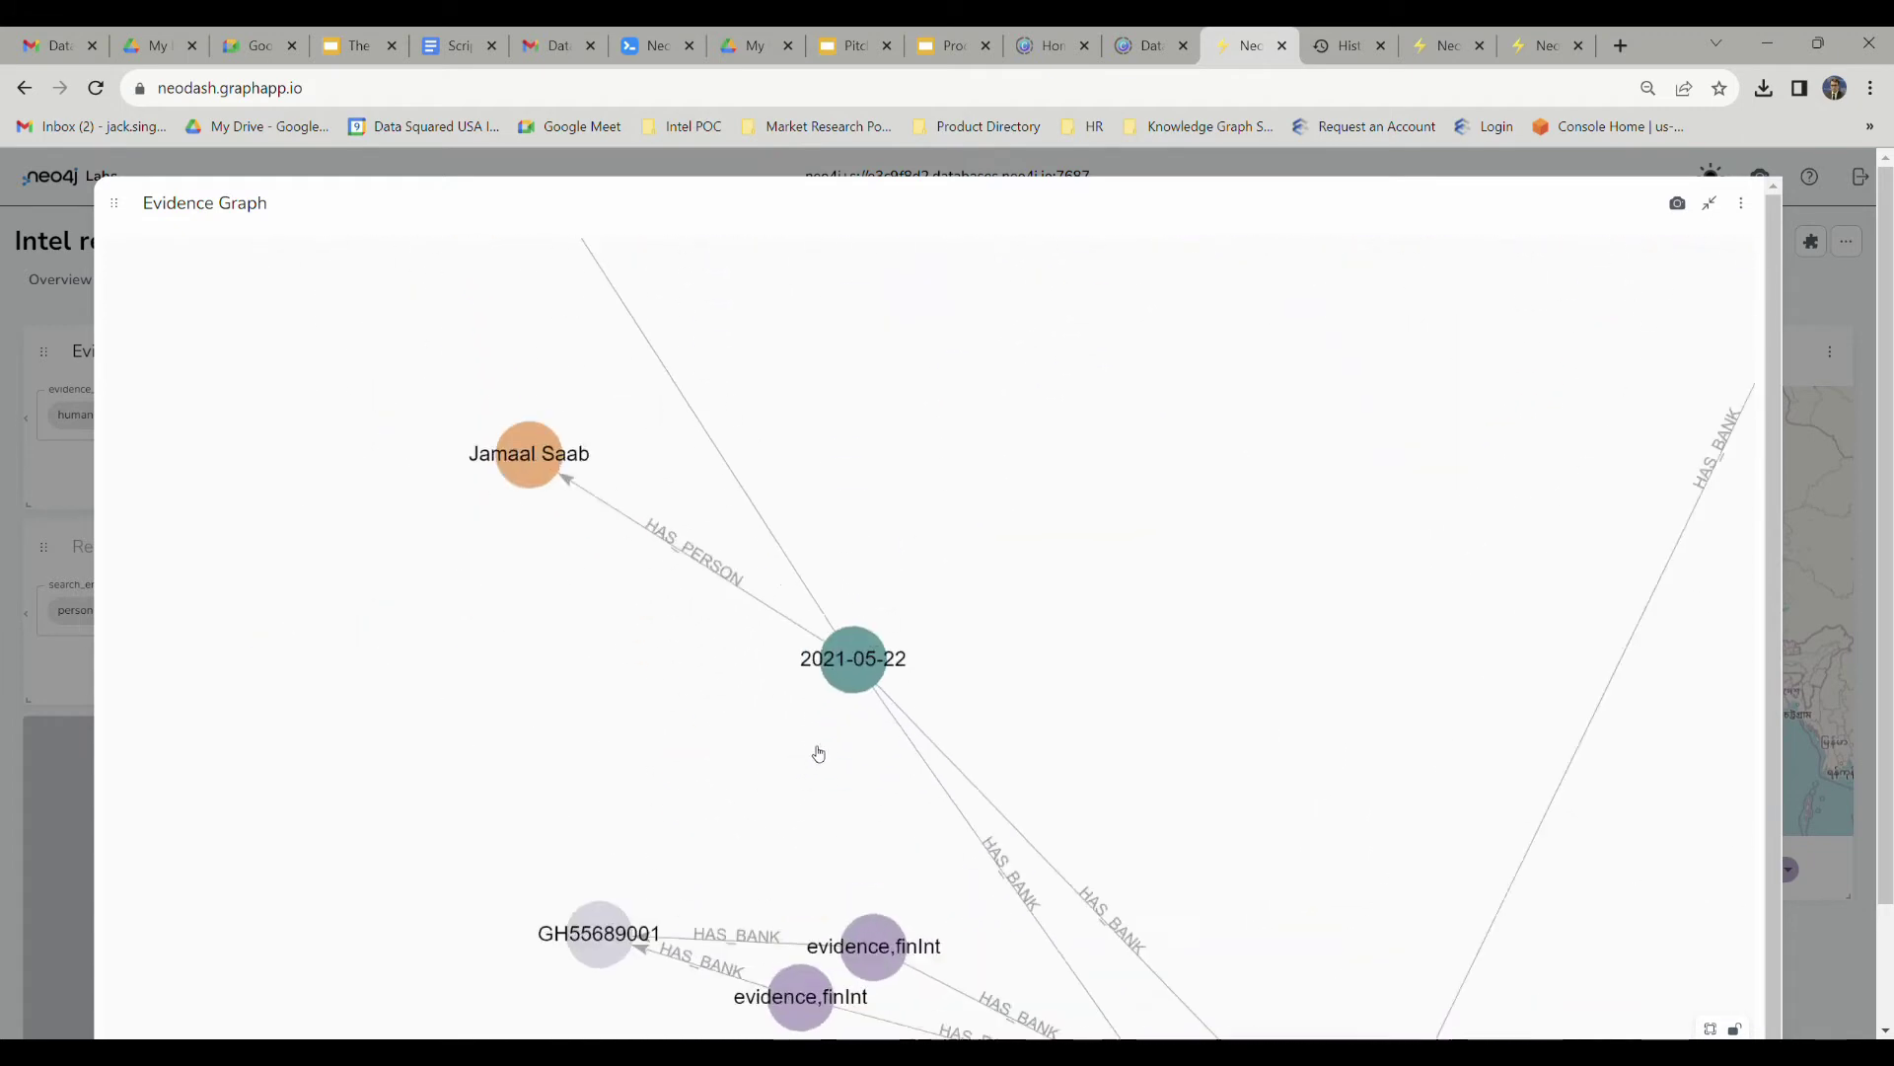
pyautogui.click(858, 661)
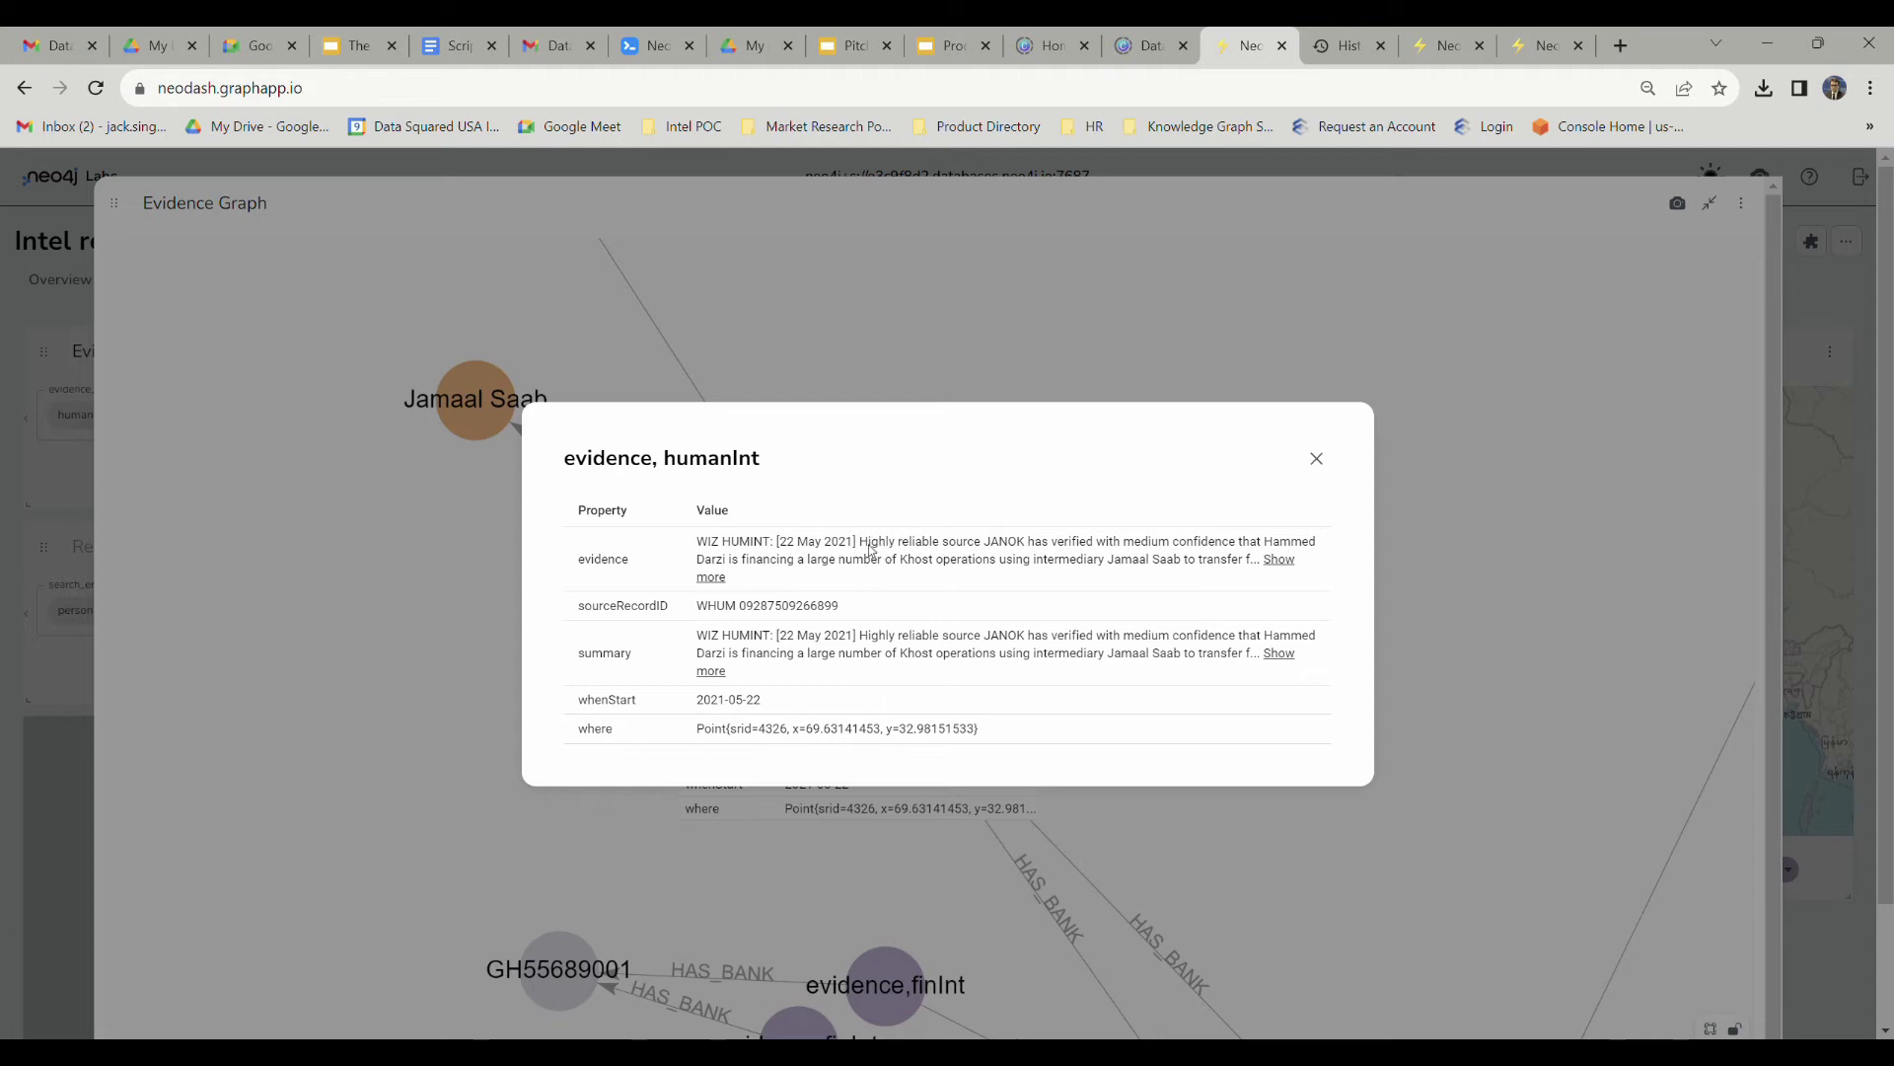
pyautogui.moveTo(961, 545); pyautogui.dragTo(727, 571)
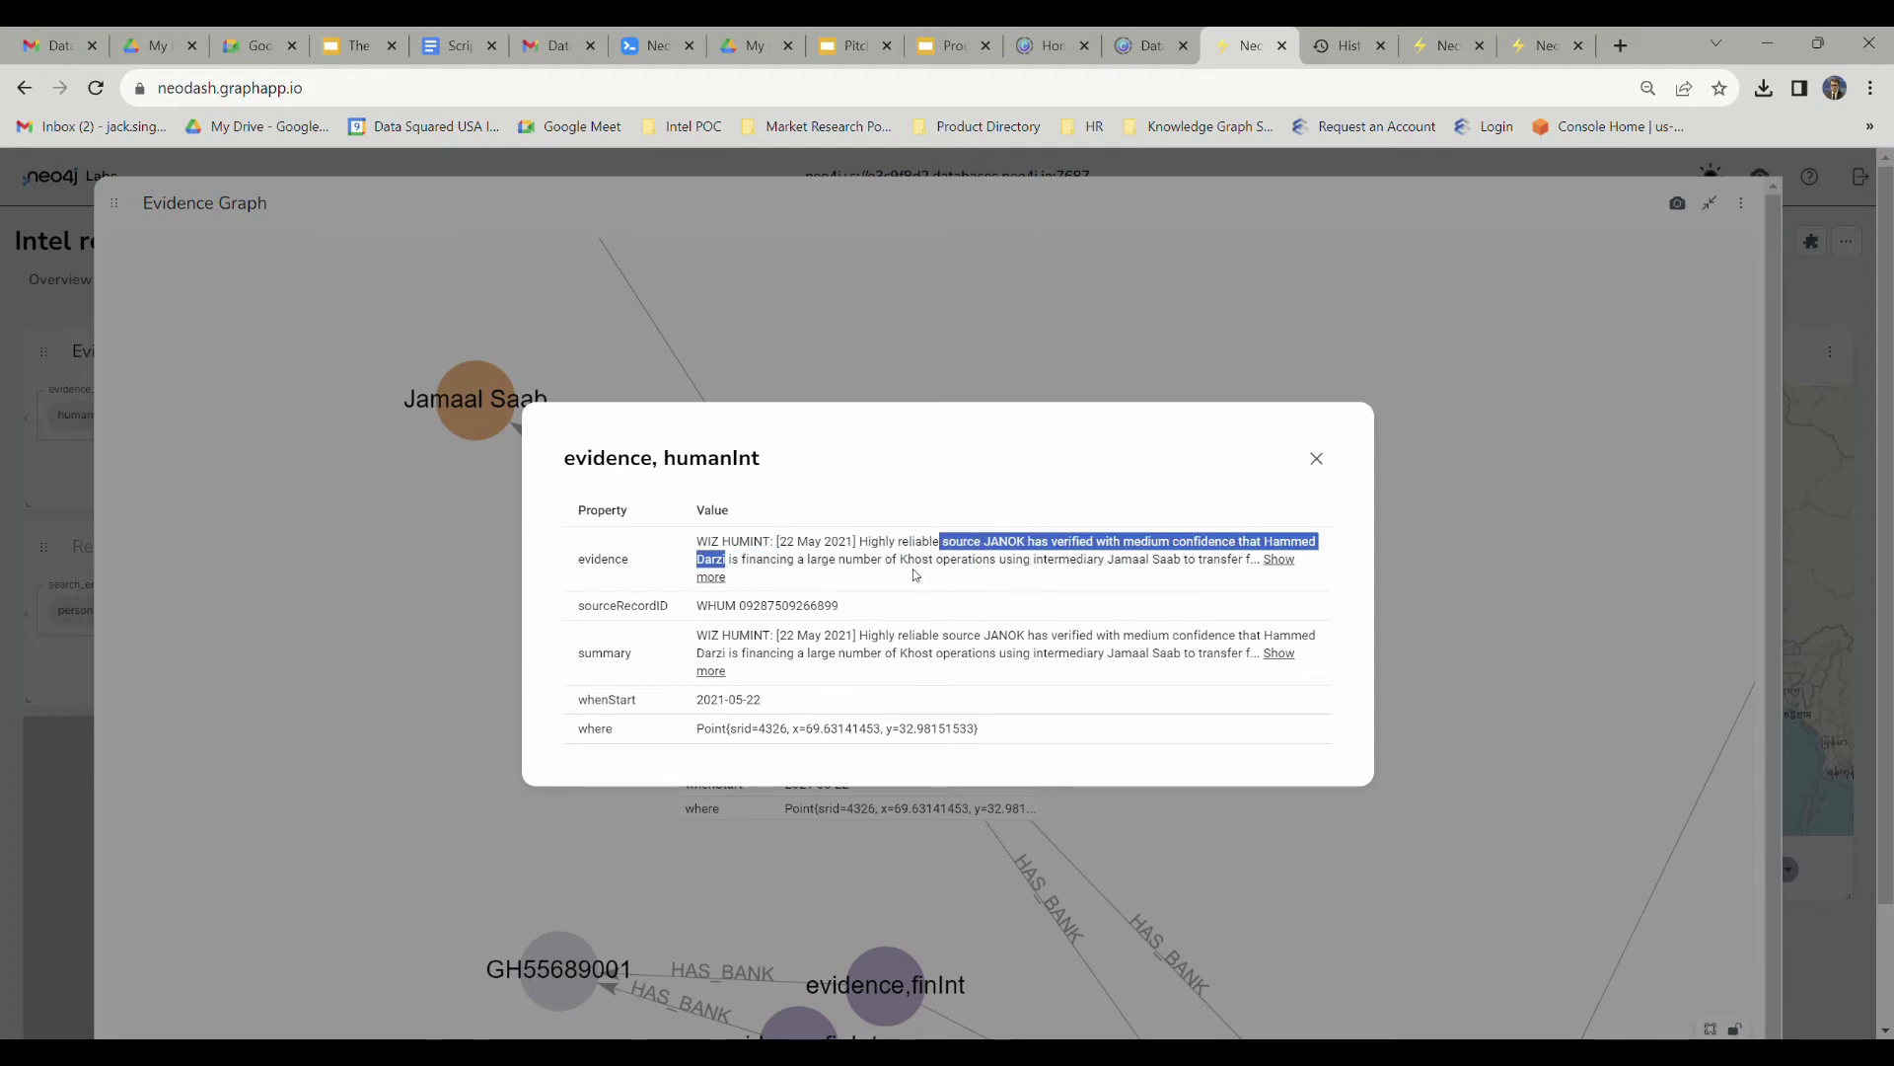
pyautogui.click(1280, 561)
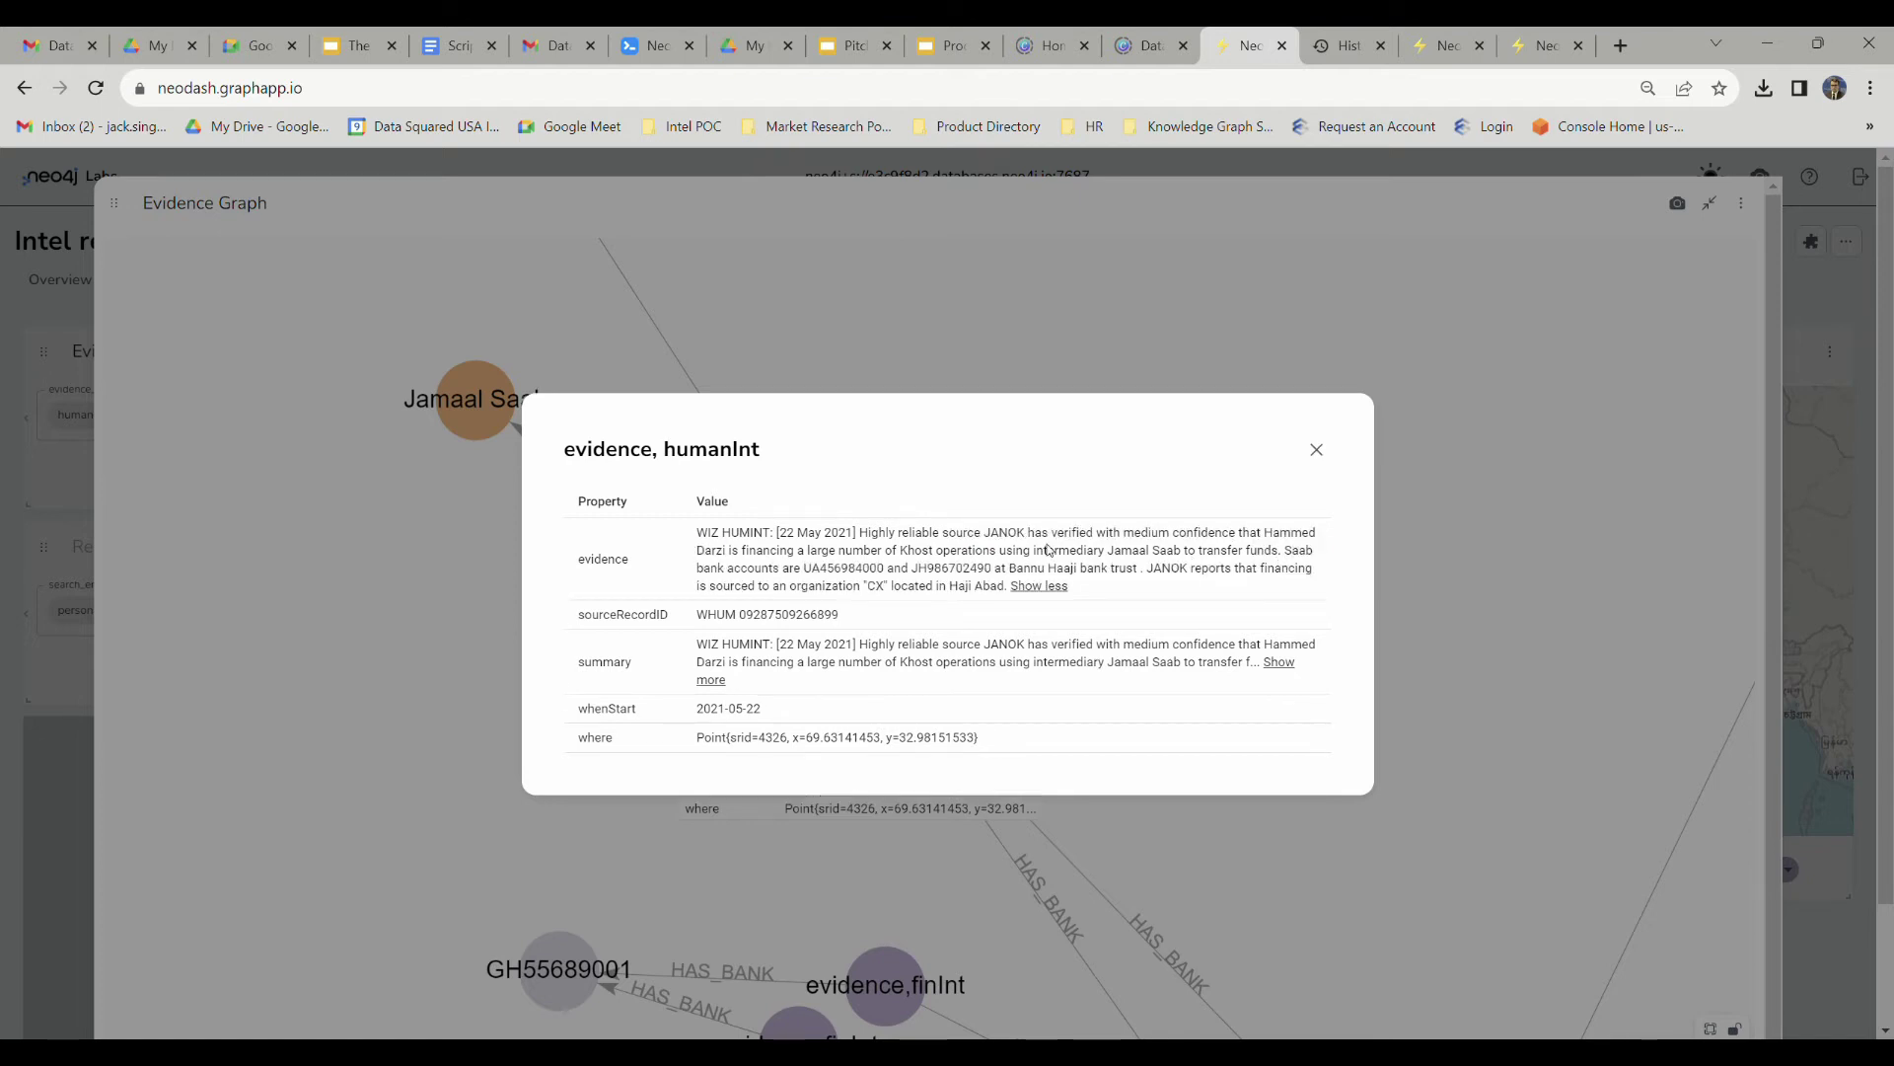
pyautogui.click(1318, 451)
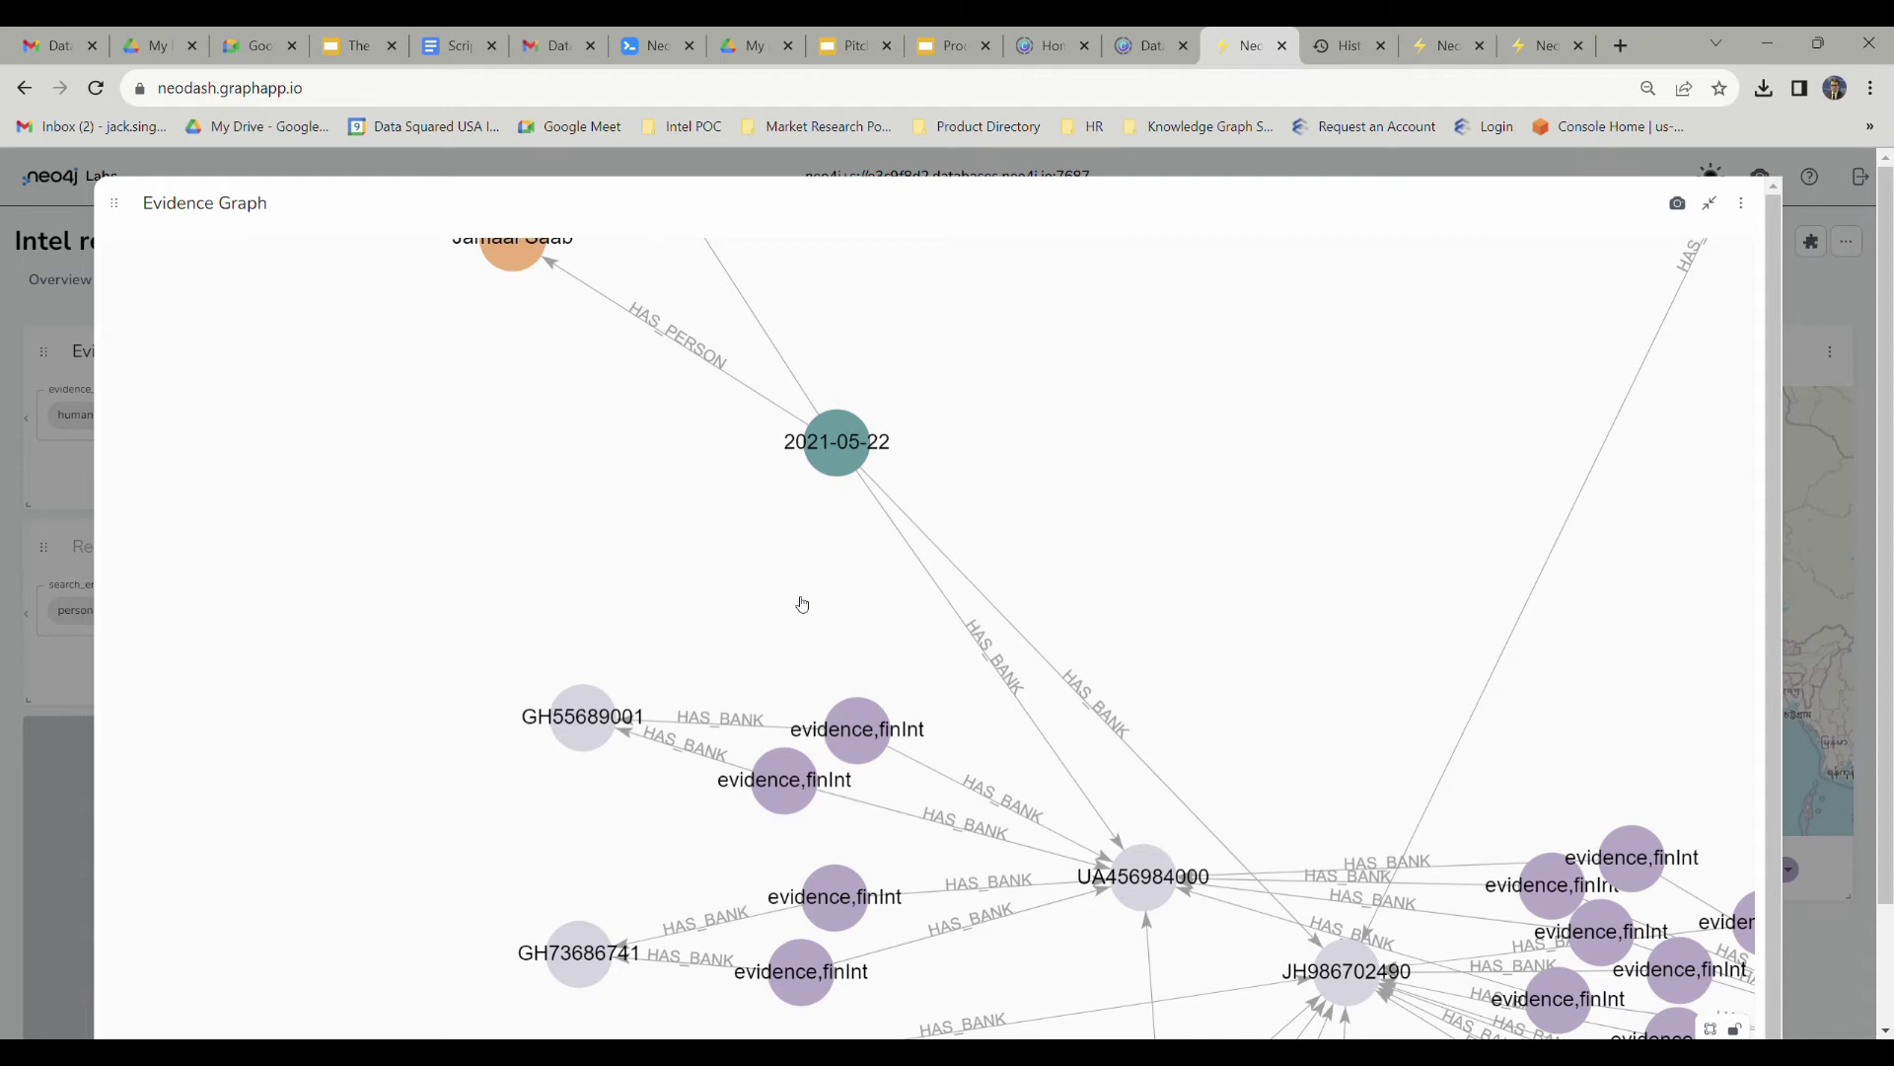
pyautogui.moveTo(898, 619); pyautogui.dragTo(825, 526)
pyautogui.moveTo(768, 331)
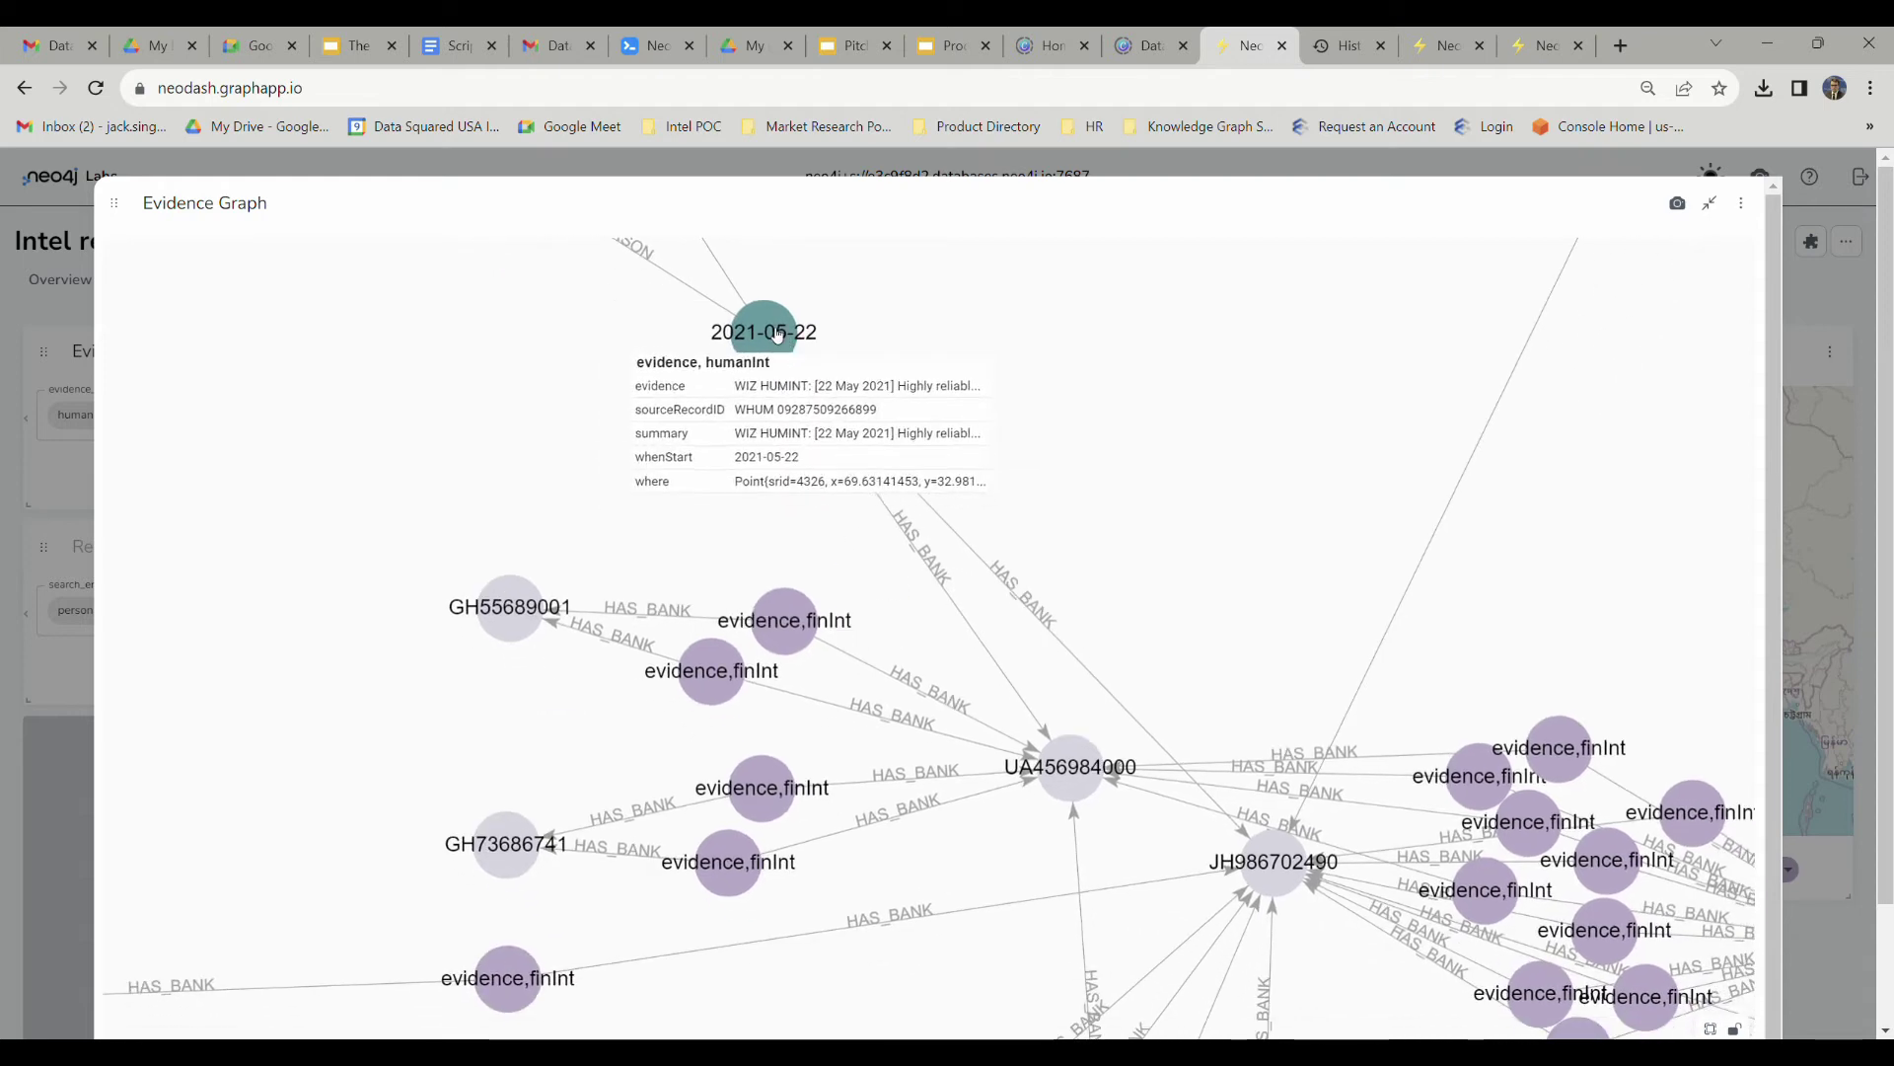
pyautogui.moveTo(1162, 845); pyautogui.dragTo(1111, 802)
pyautogui.moveTo(1019, 731)
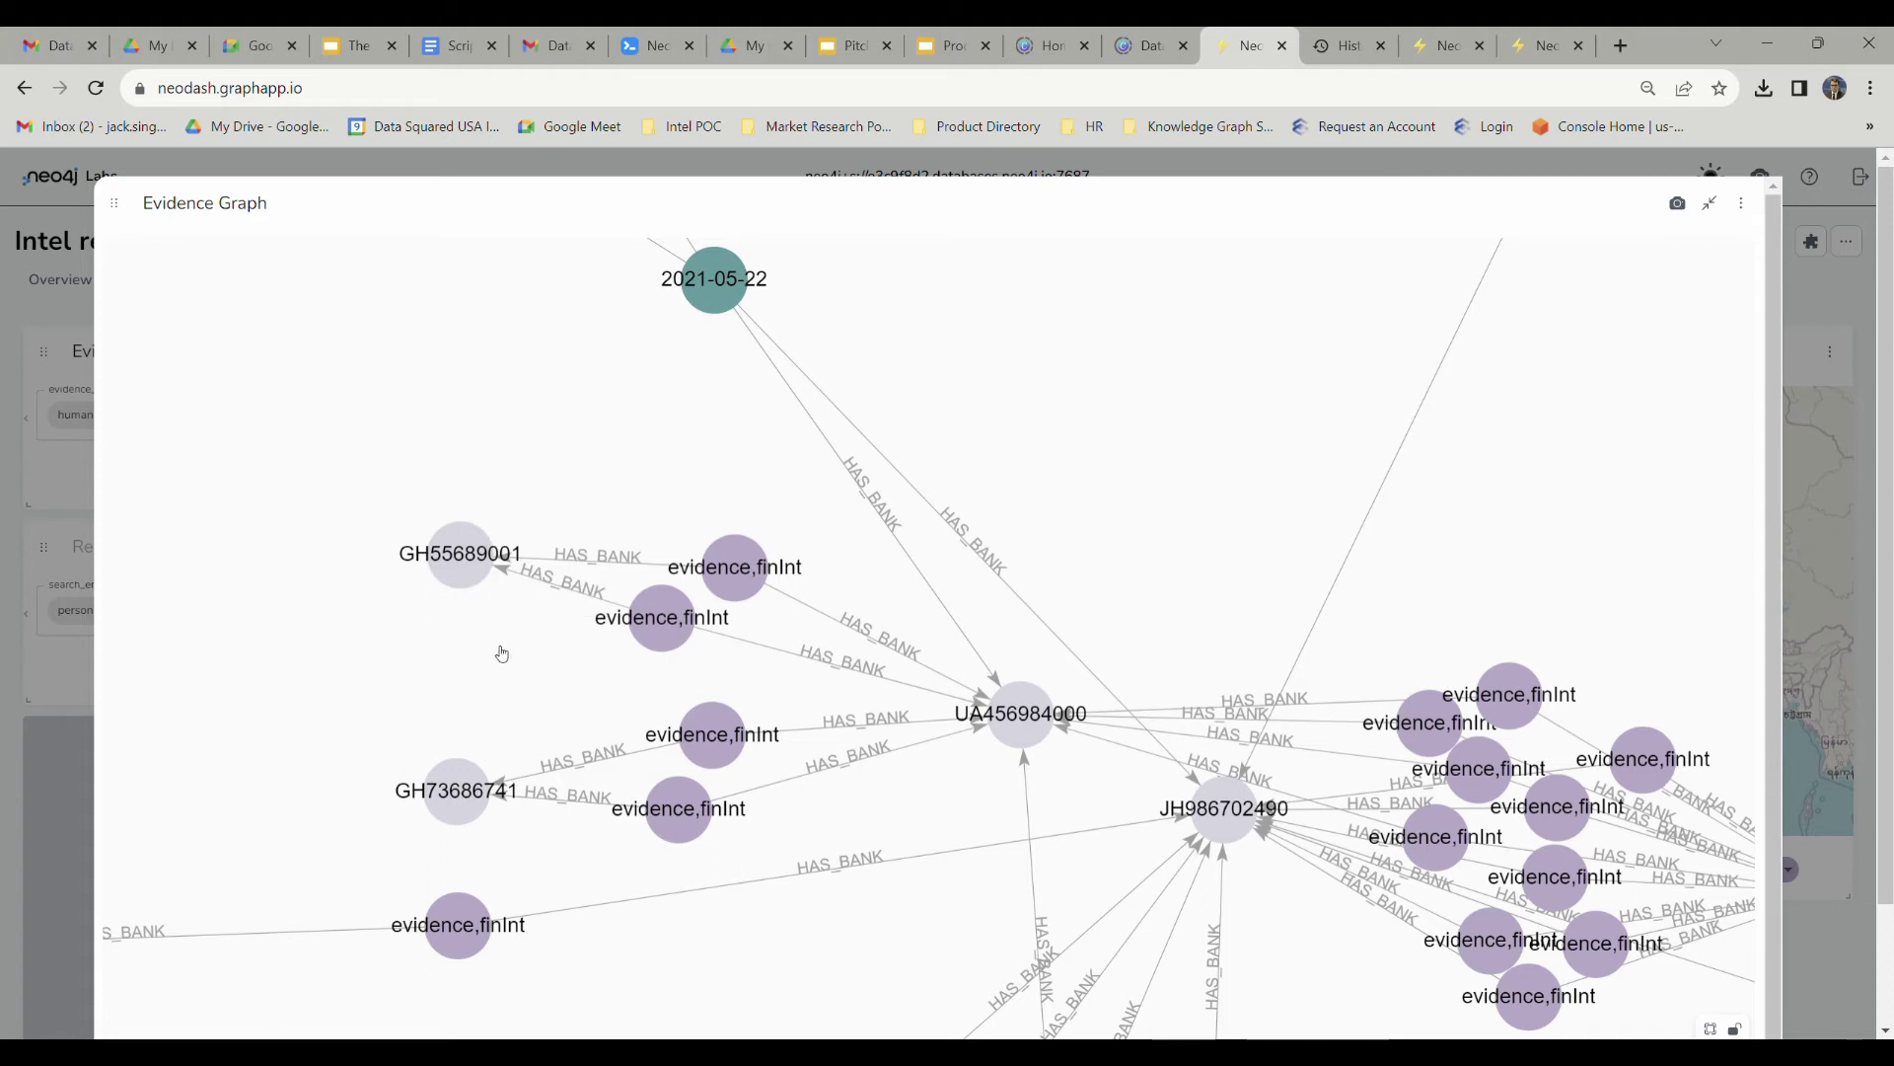
pyautogui.click(678, 621)
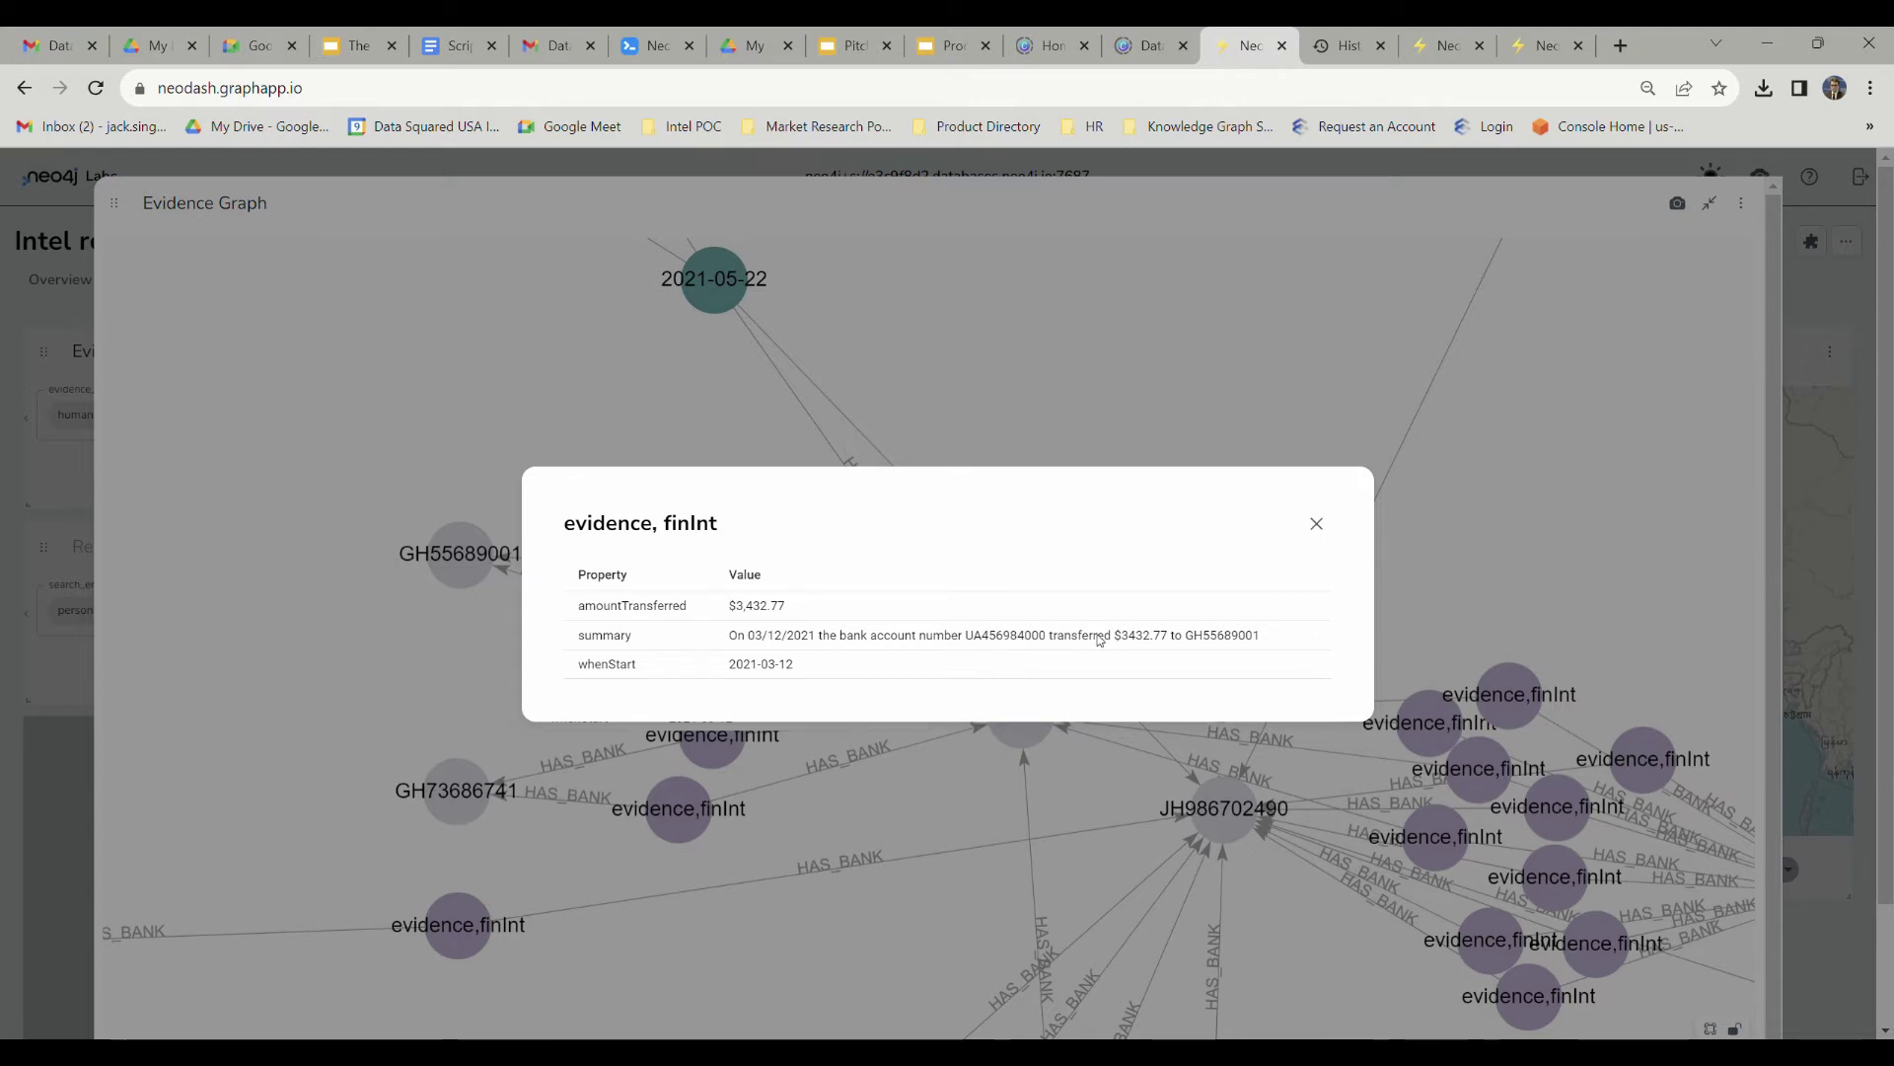
pyautogui.click(1316, 523)
pyautogui.moveTo(742, 568)
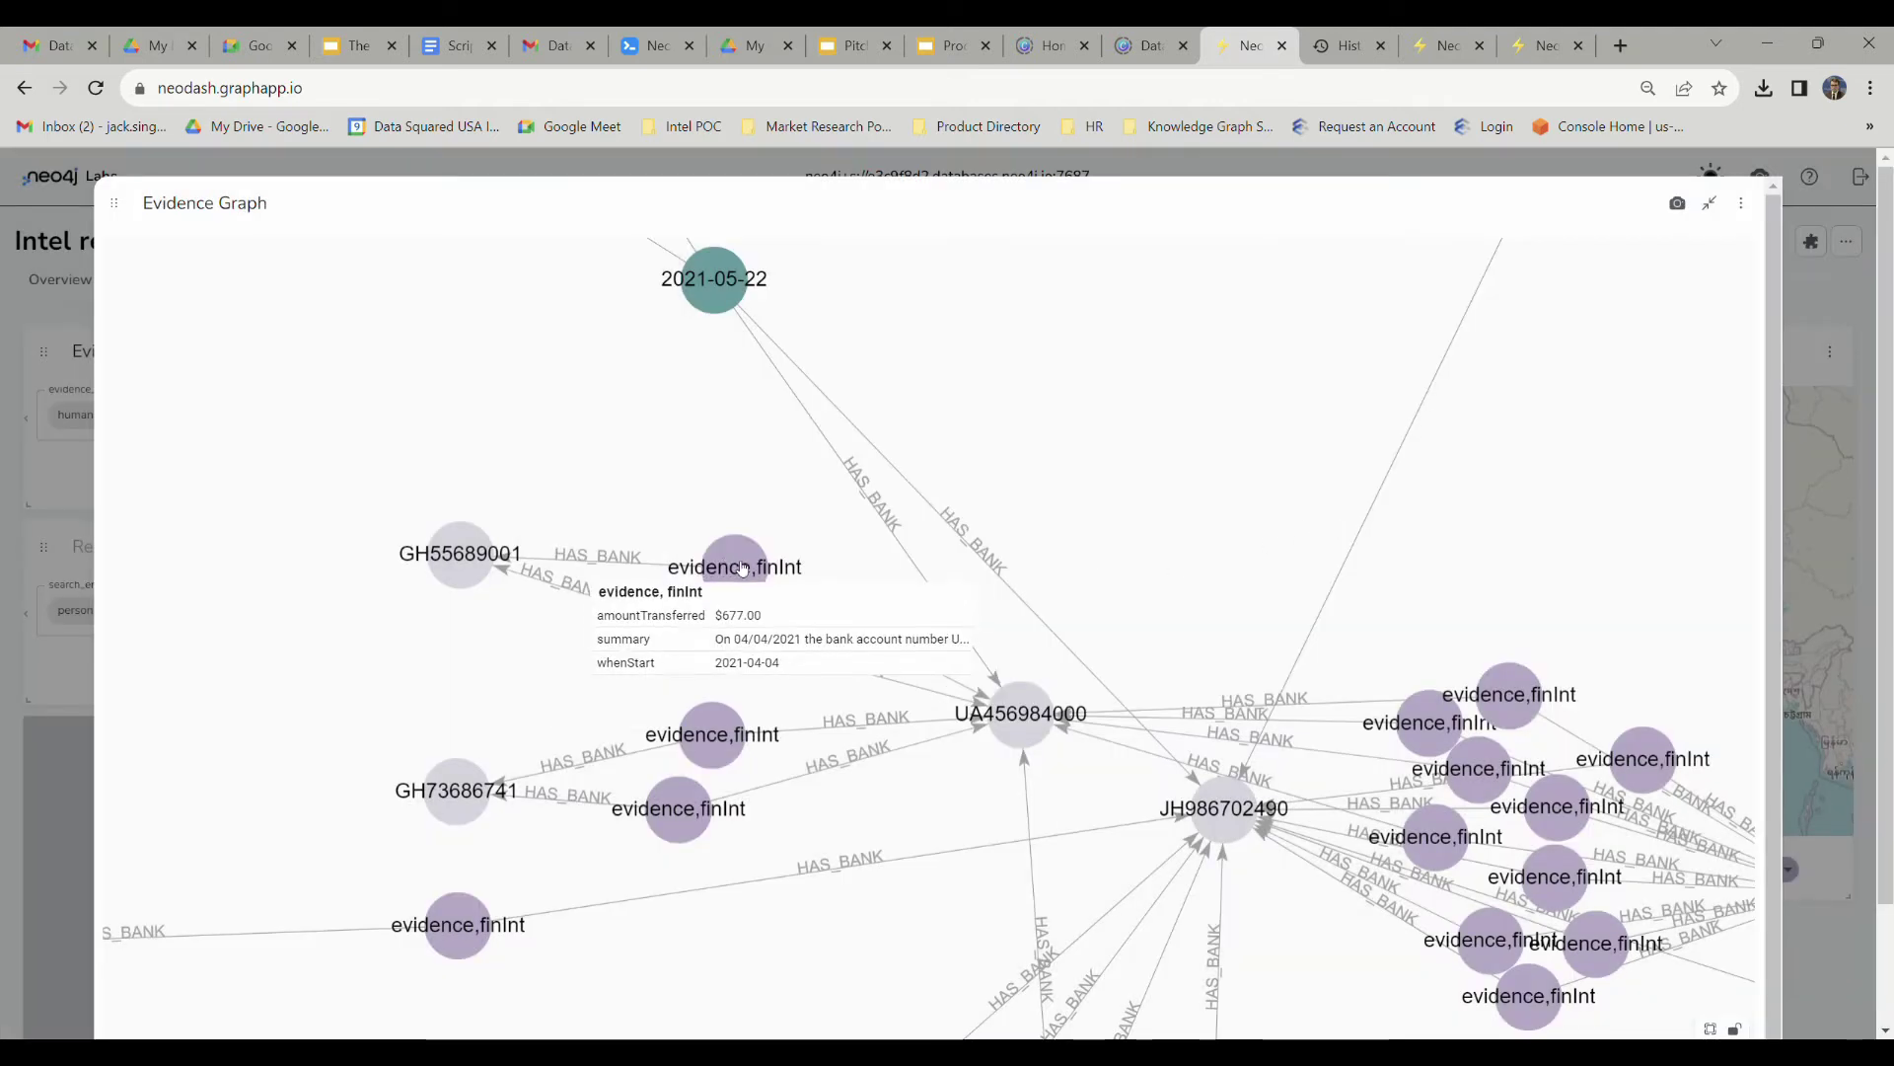
pyautogui.click(742, 568)
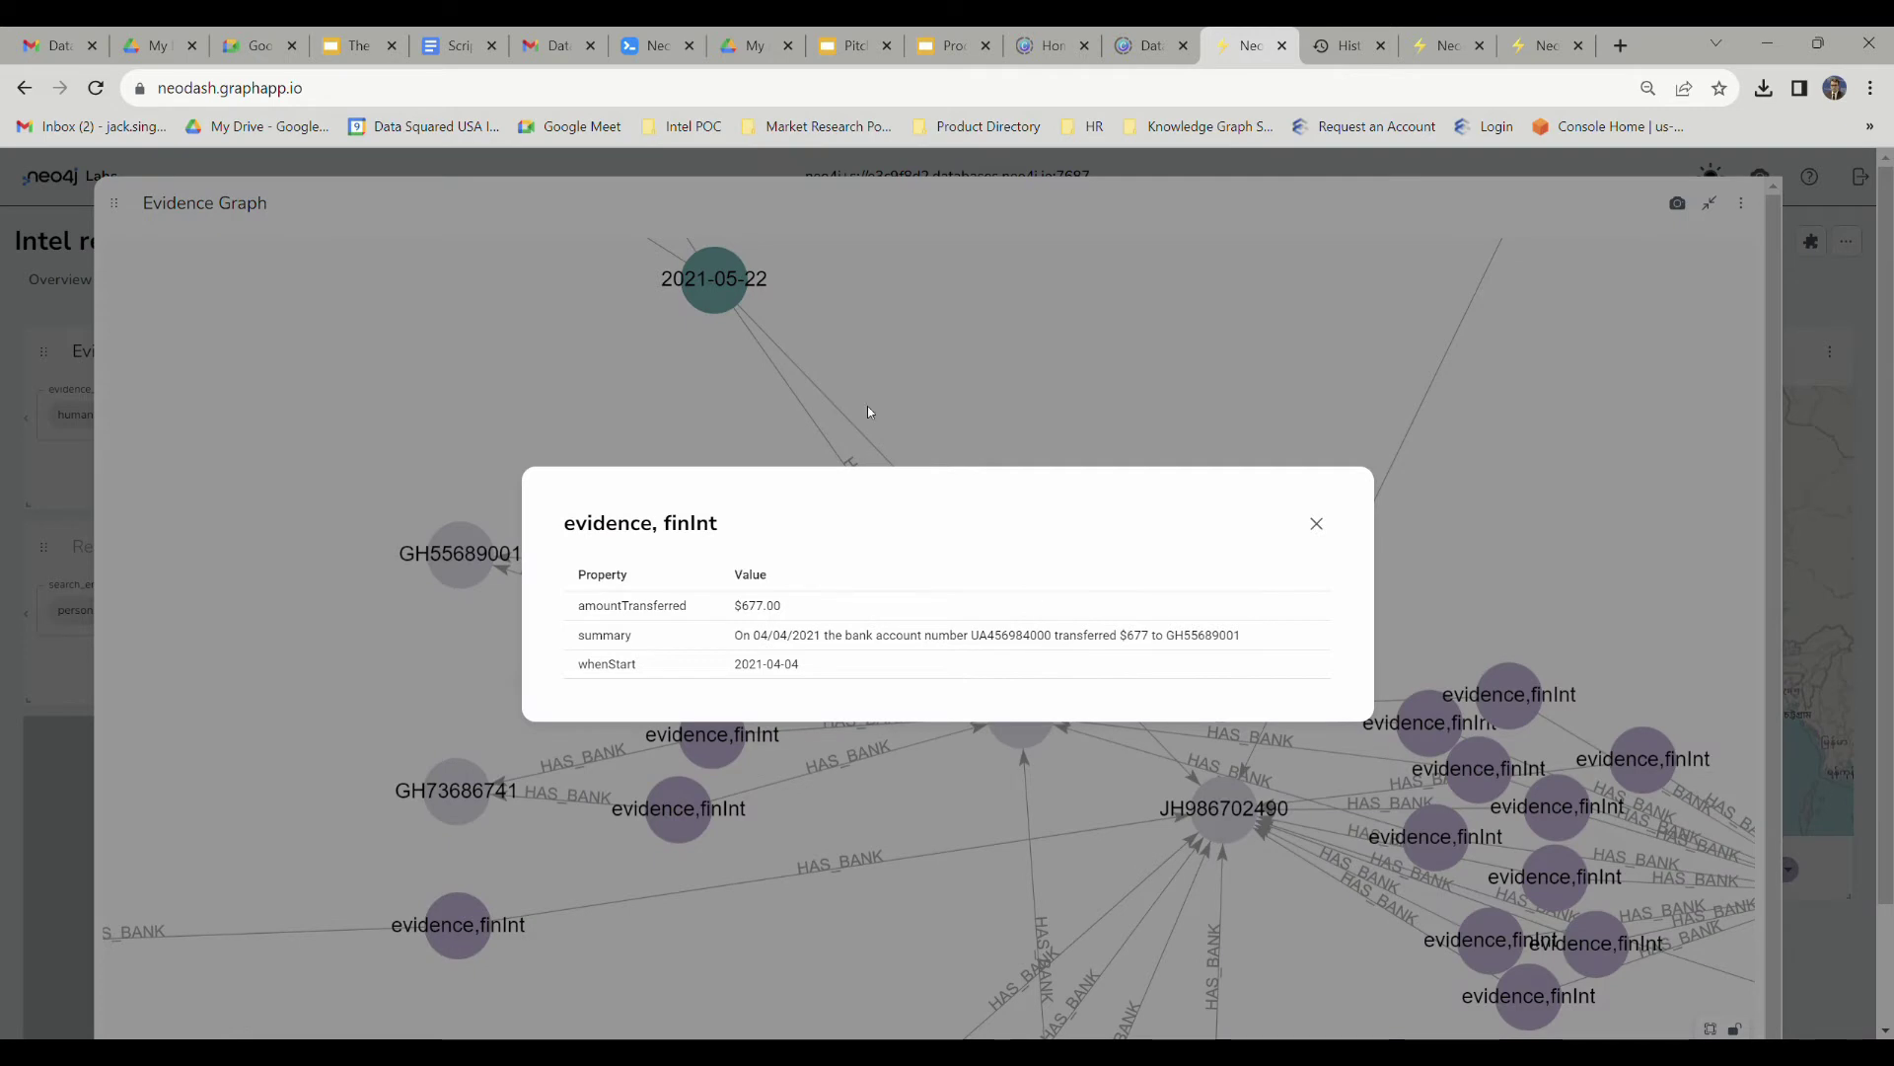
pyautogui.click(1316, 523)
pyautogui.scroll(-8, 1086, 493)
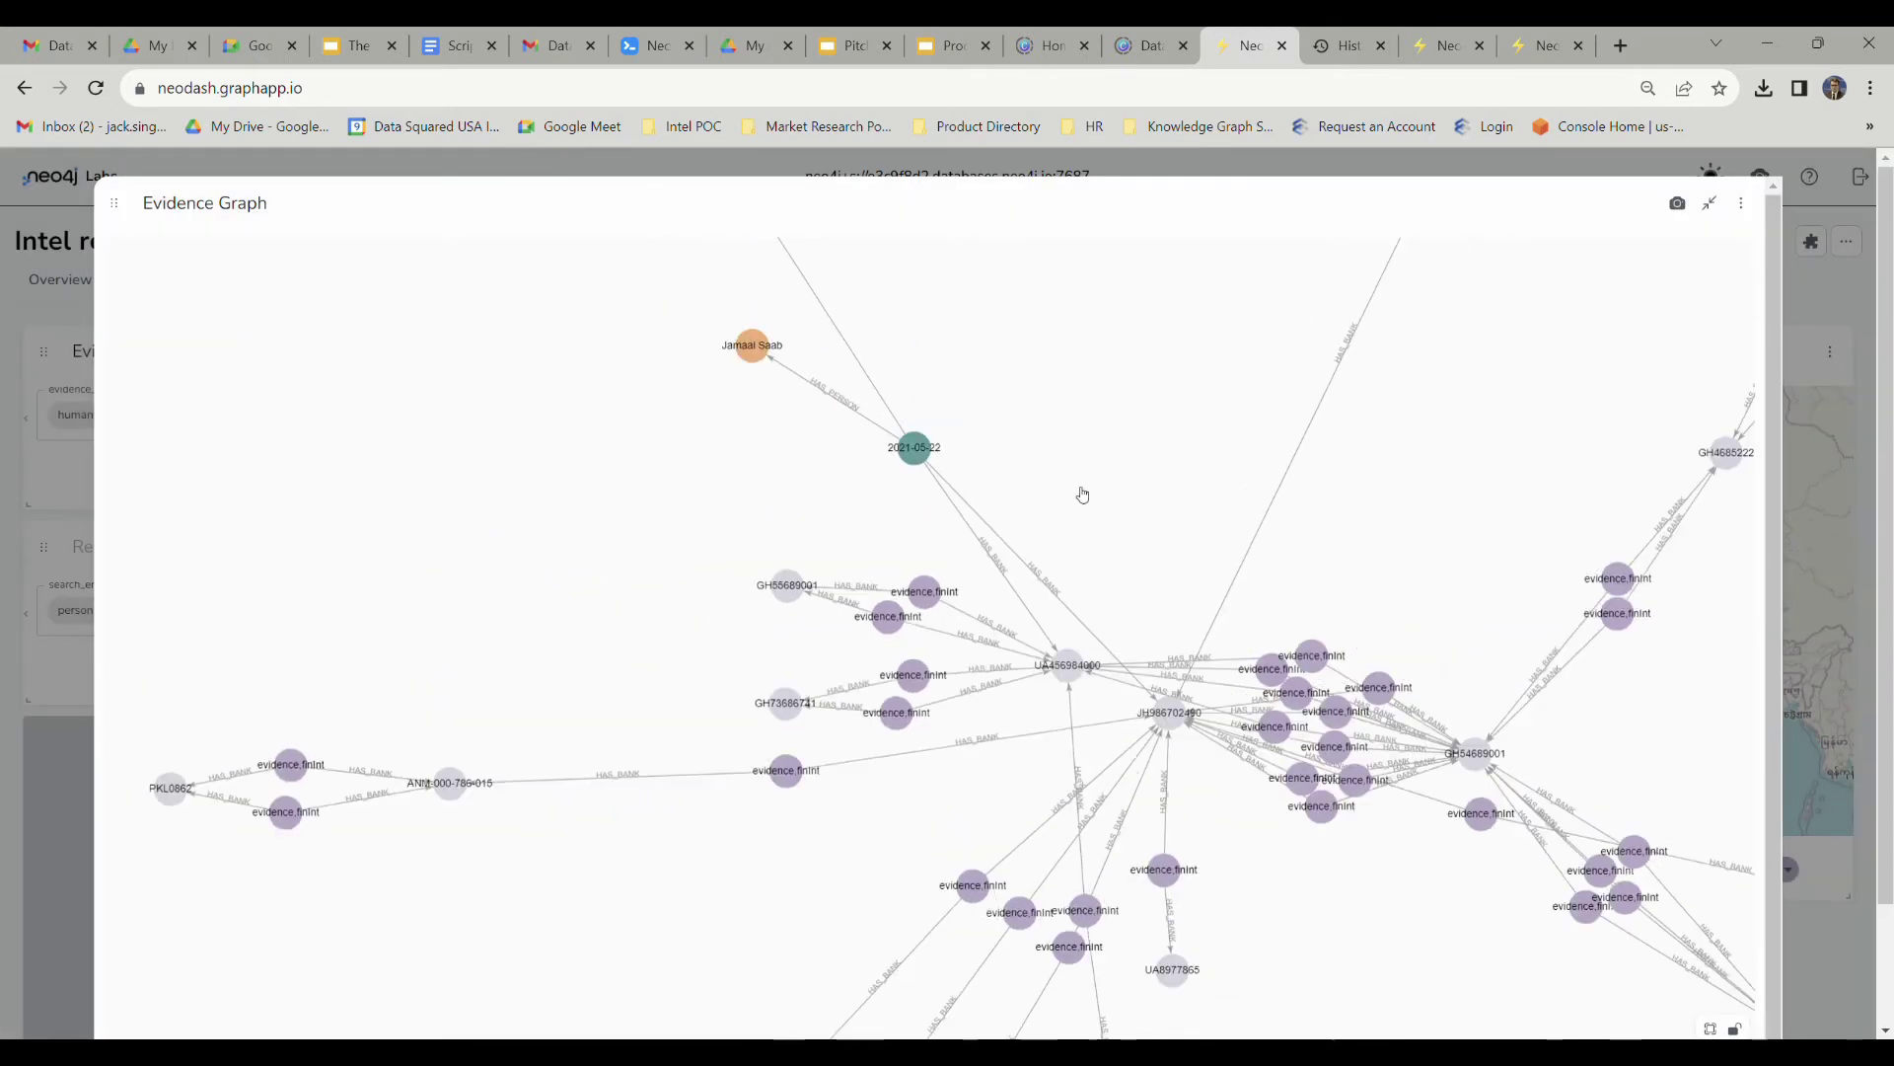
# Zoom across the full-screen Evidence Graph's clusters and return it to the Evidence reView layout.
pyautogui.scroll(-5, 844, 605)
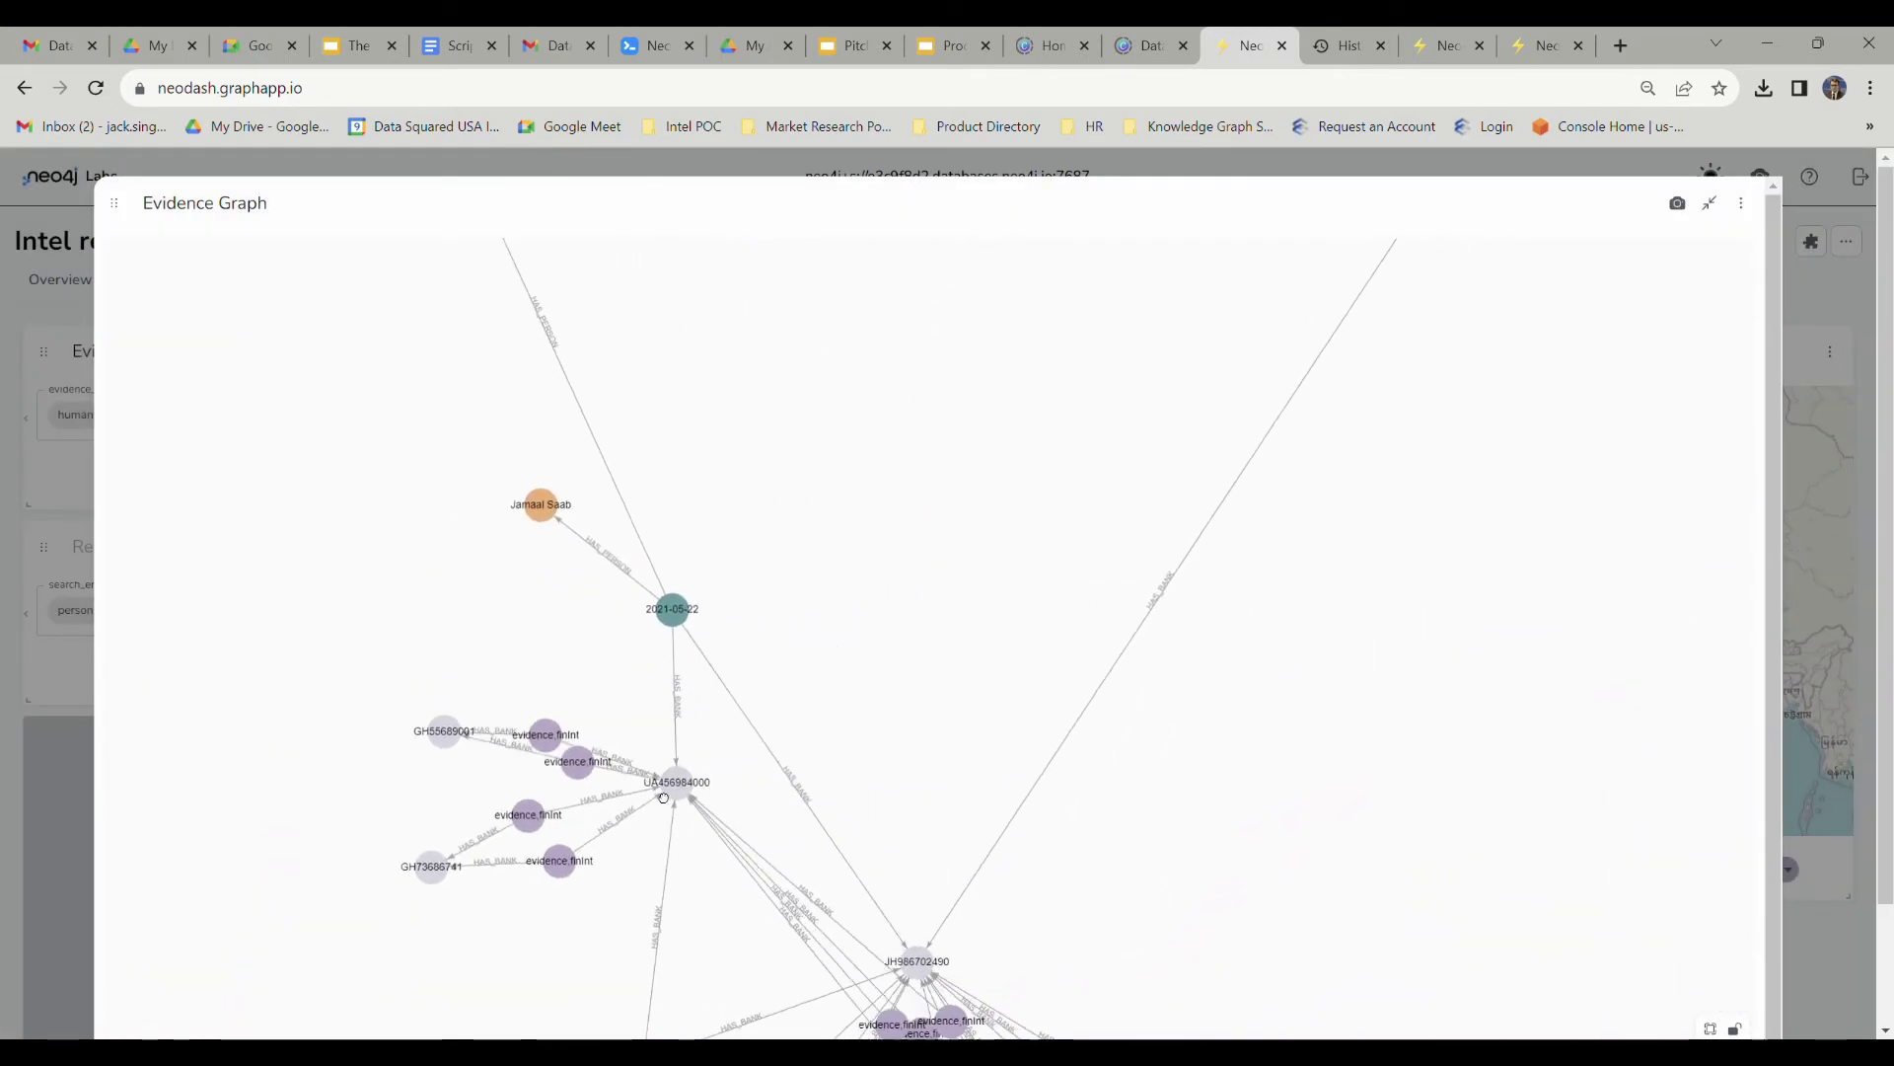
pyautogui.scroll(-3, 819, 523)
pyautogui.scroll(5, 934, 664)
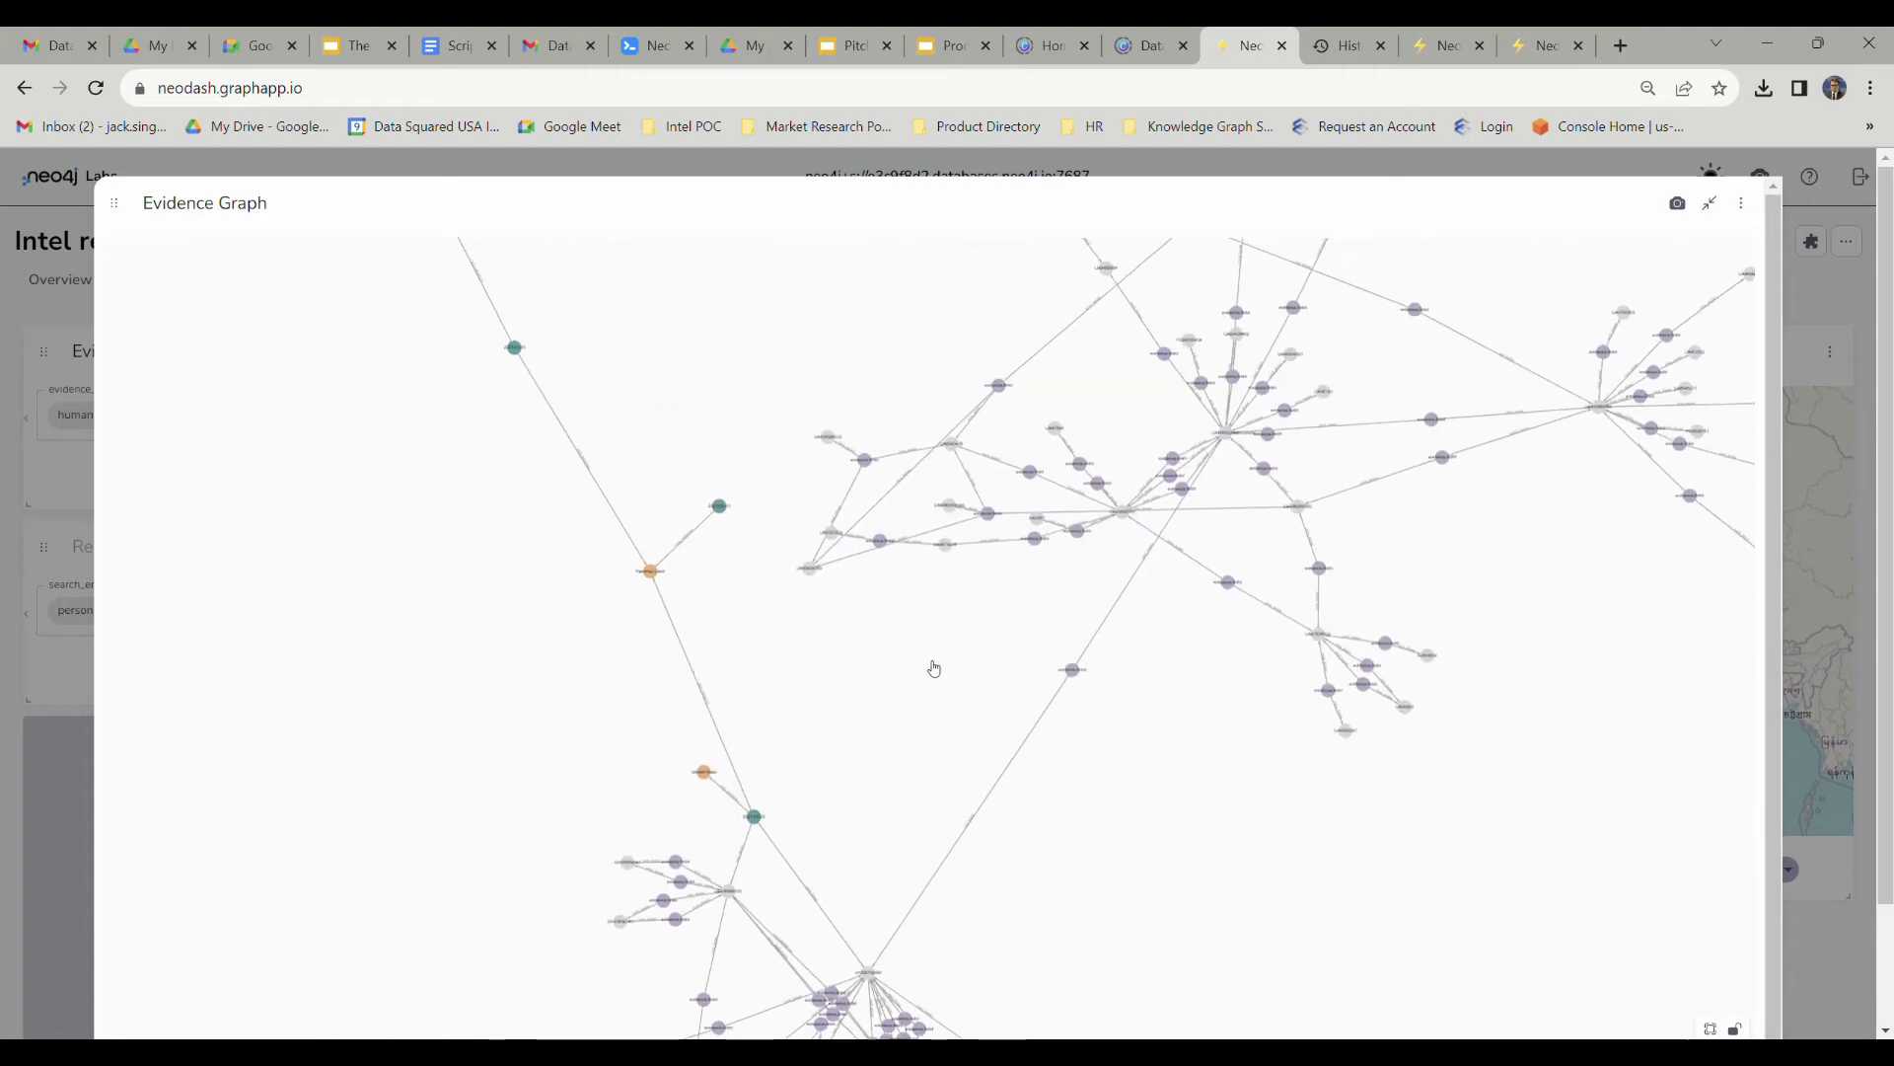
pyautogui.scroll(-4, 781, 421)
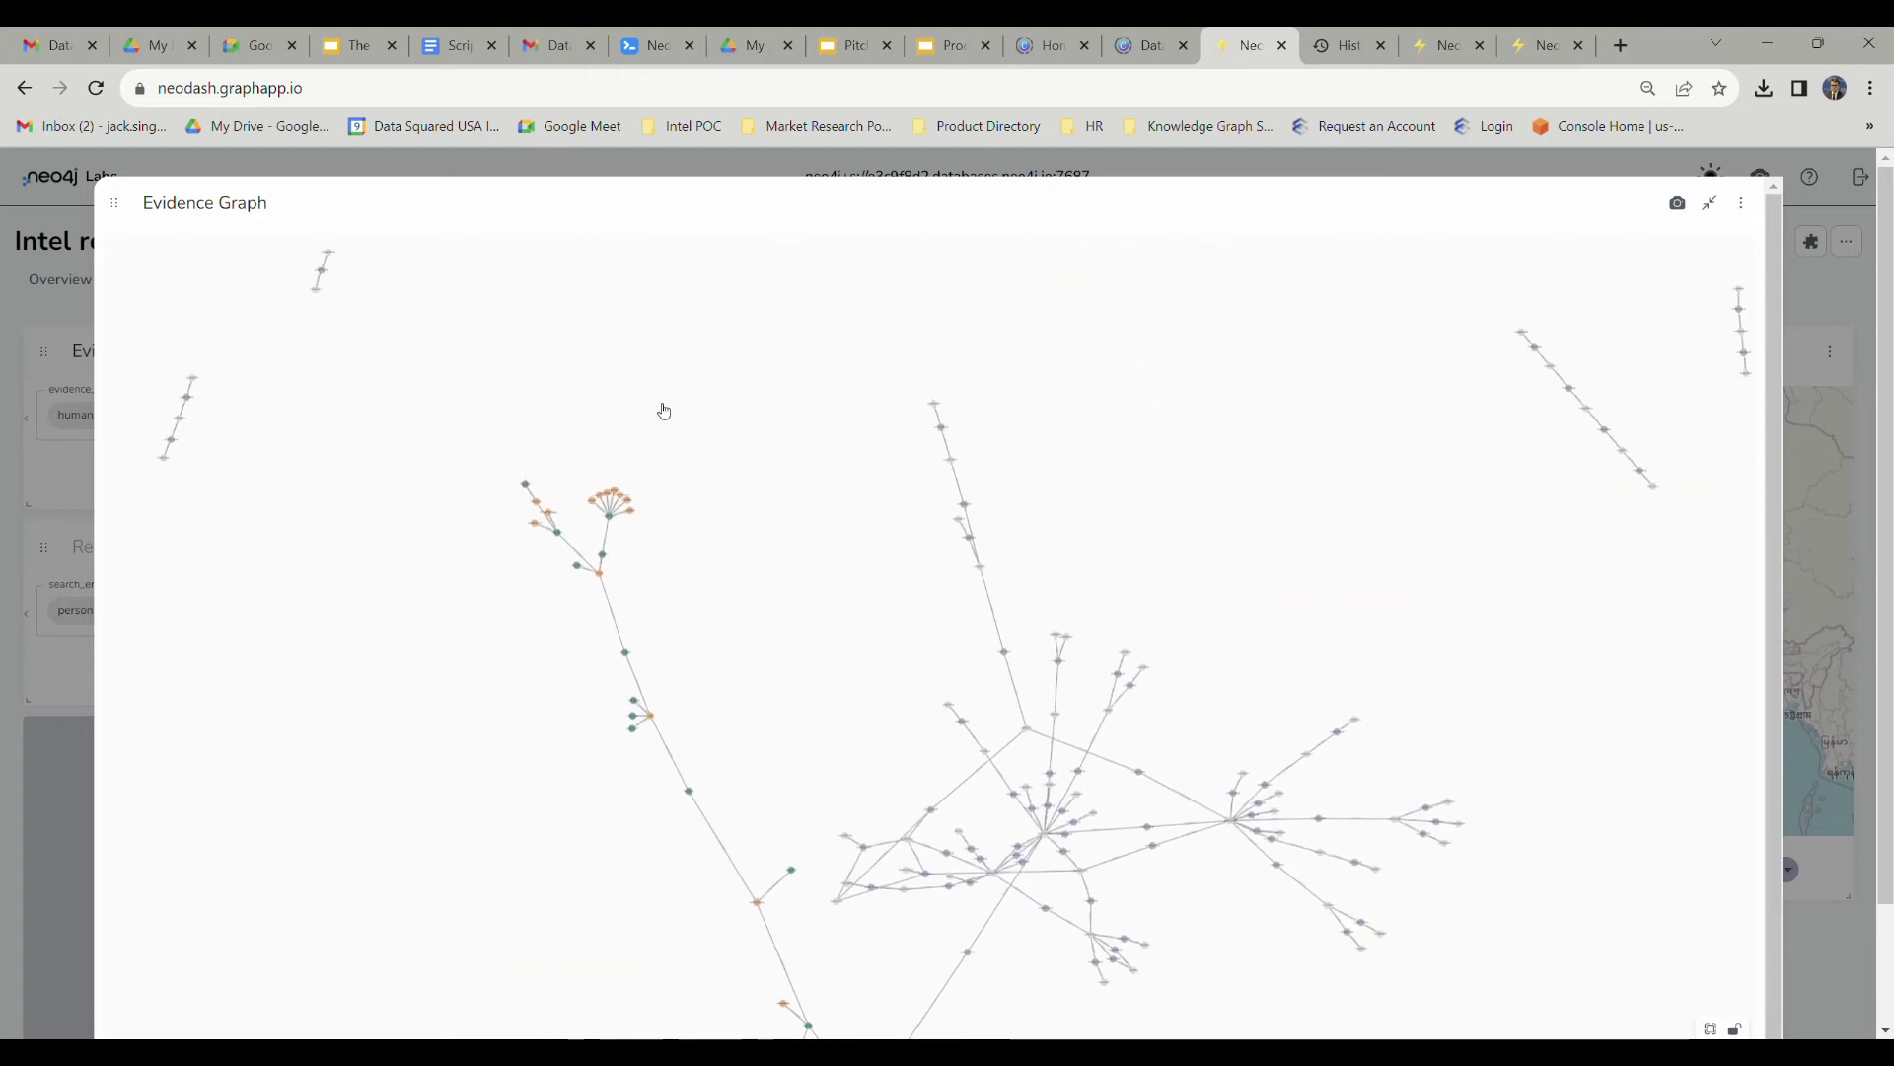
pyautogui.scroll(5, 559, 598)
pyautogui.scroll(5, 559, 598)
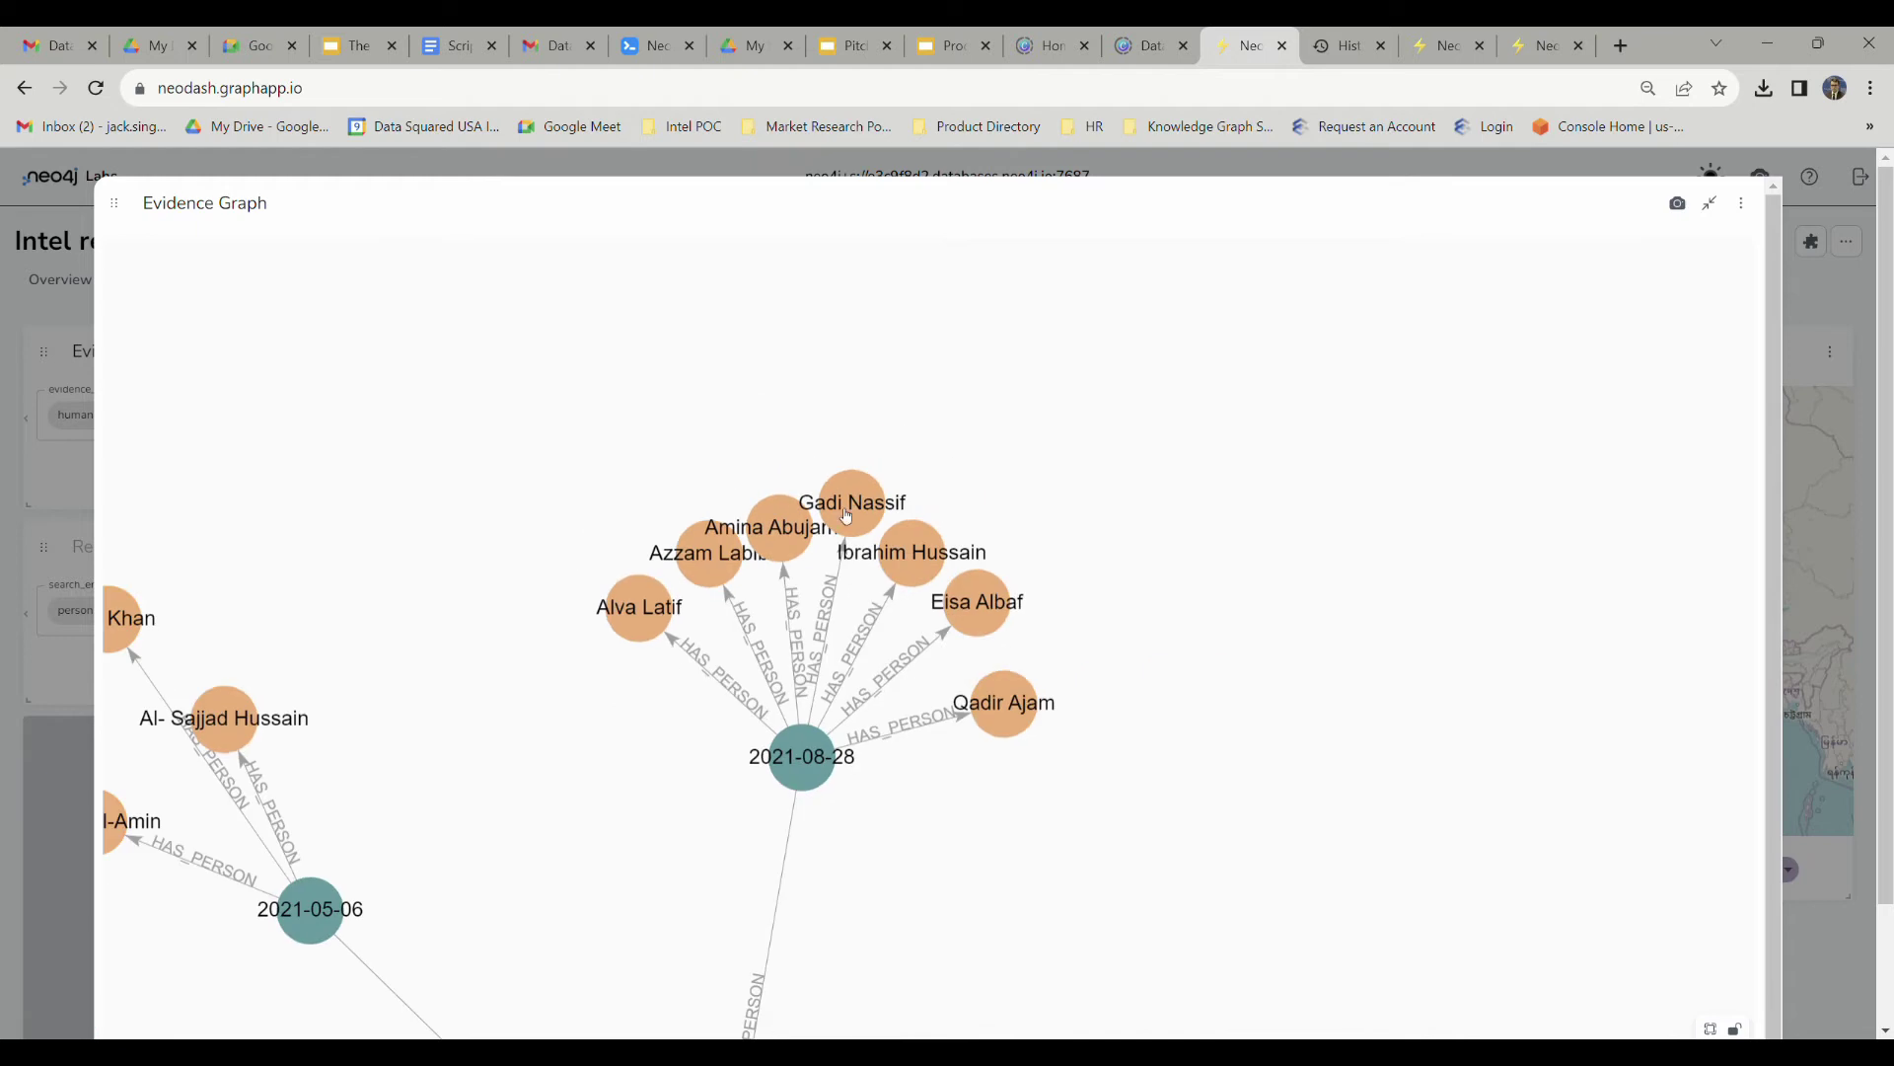
pyautogui.scroll(-5, 836, 782)
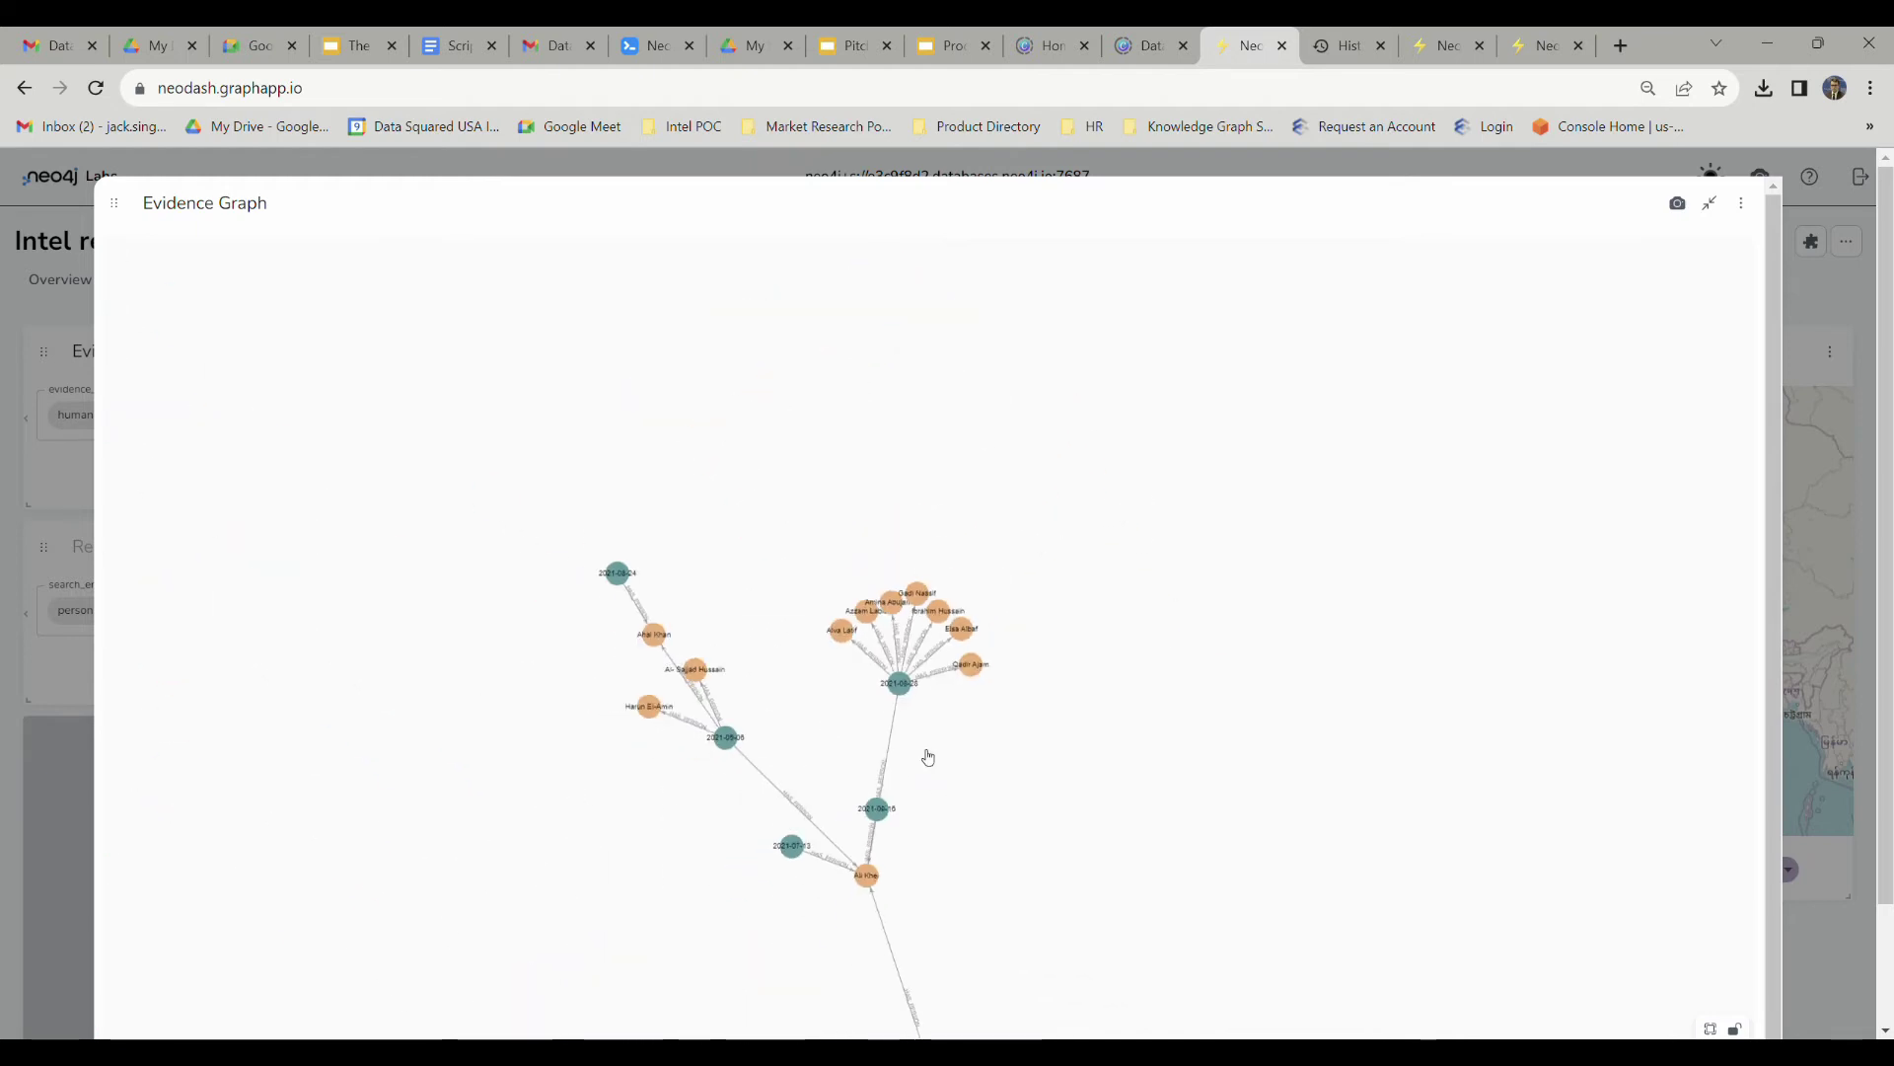
pyautogui.scroll(3, 927, 752)
pyautogui.scroll(-3, 990, 573)
pyautogui.scroll(6, 1095, 714)
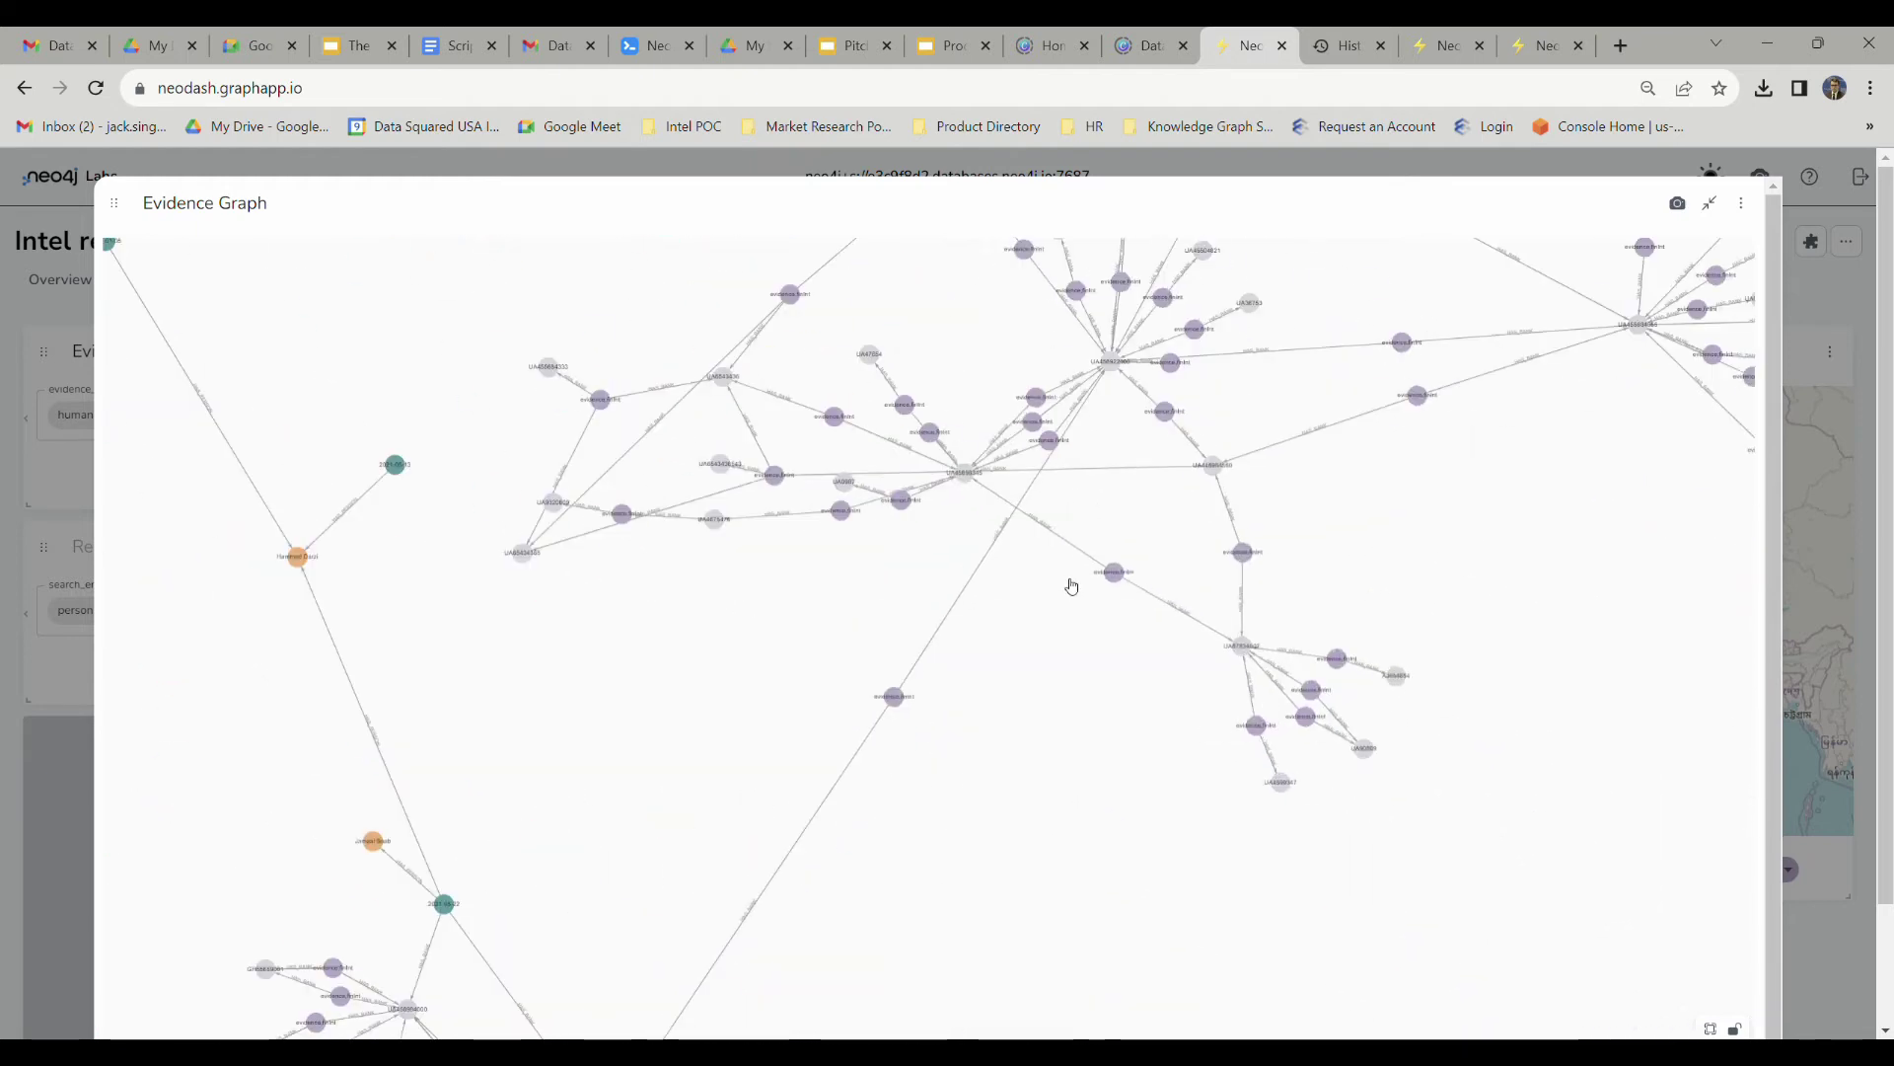
pyautogui.scroll(-3, 947, 632)
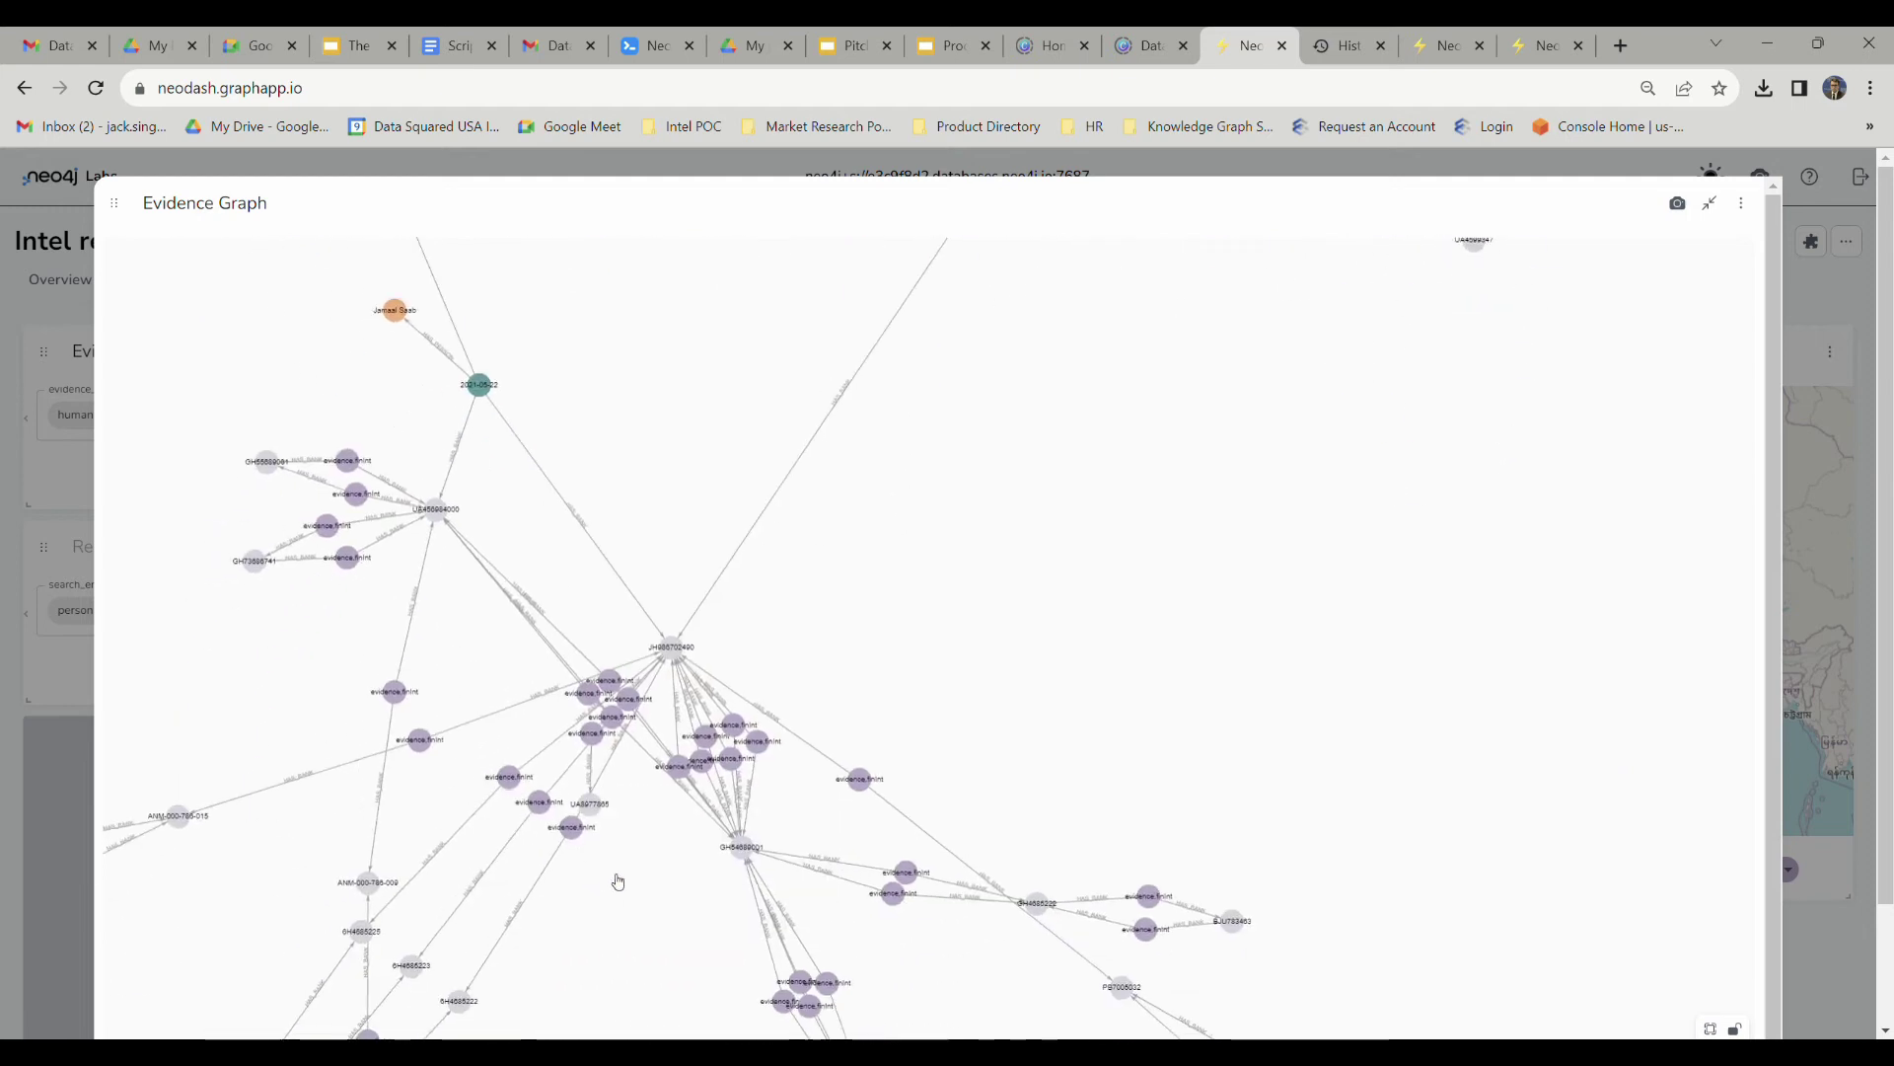
pyautogui.scroll(3, 802, 759)
pyautogui.scroll(3, 802, 759)
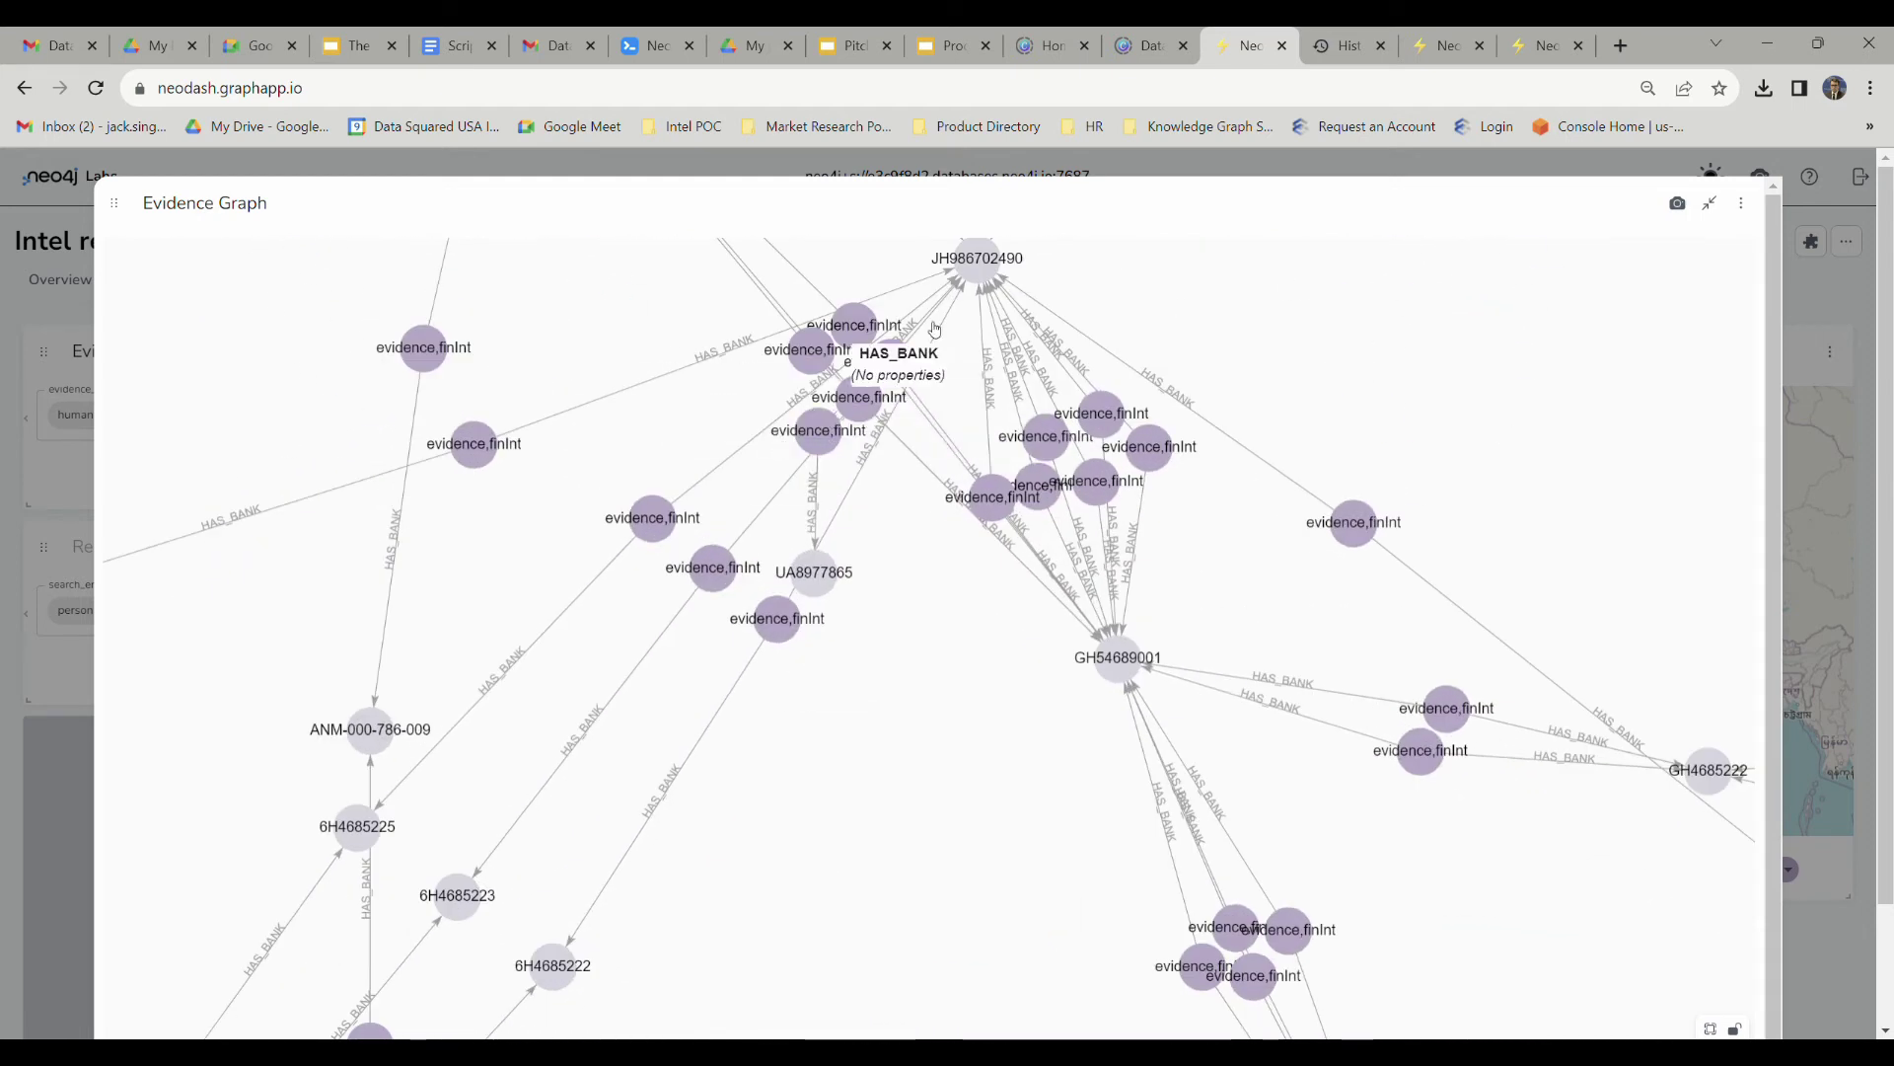
pyautogui.scroll(-5, 917, 652)
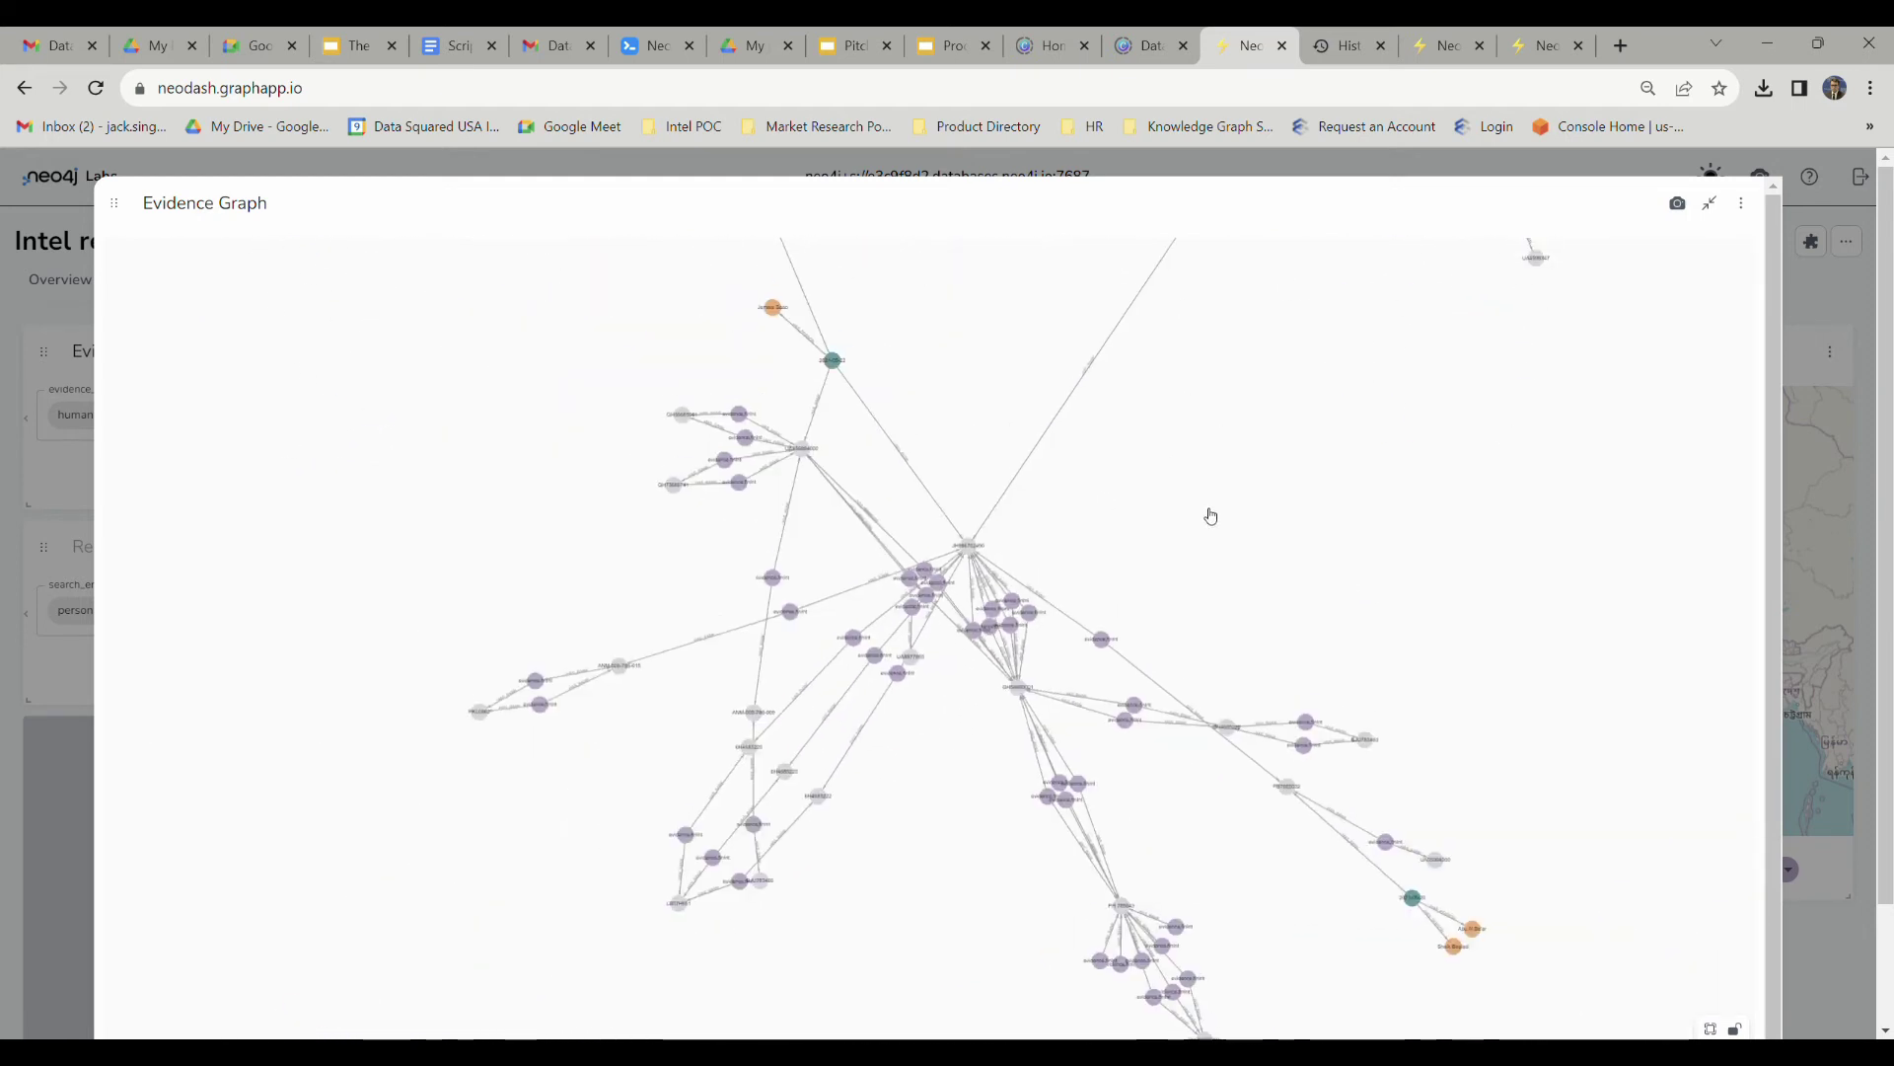
pyautogui.scroll(-5, 1226, 539)
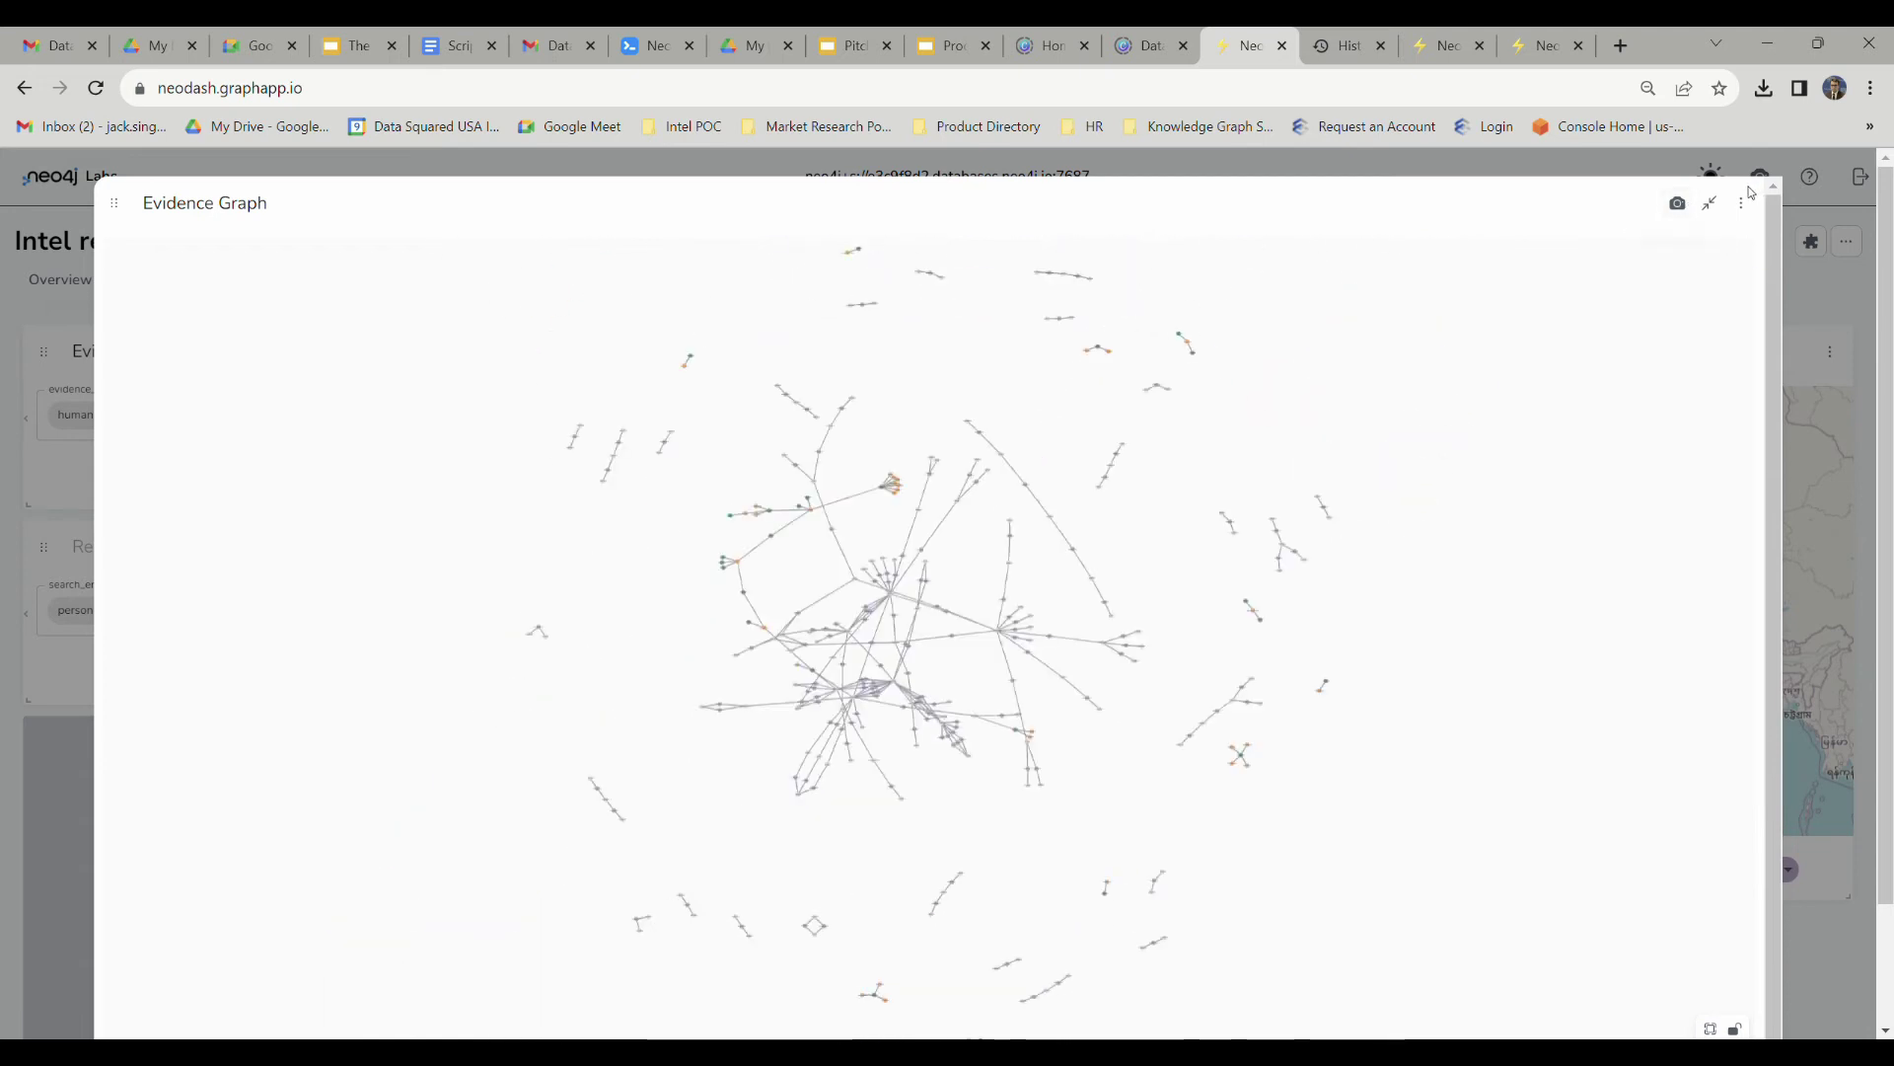
pyautogui.click(1710, 207)
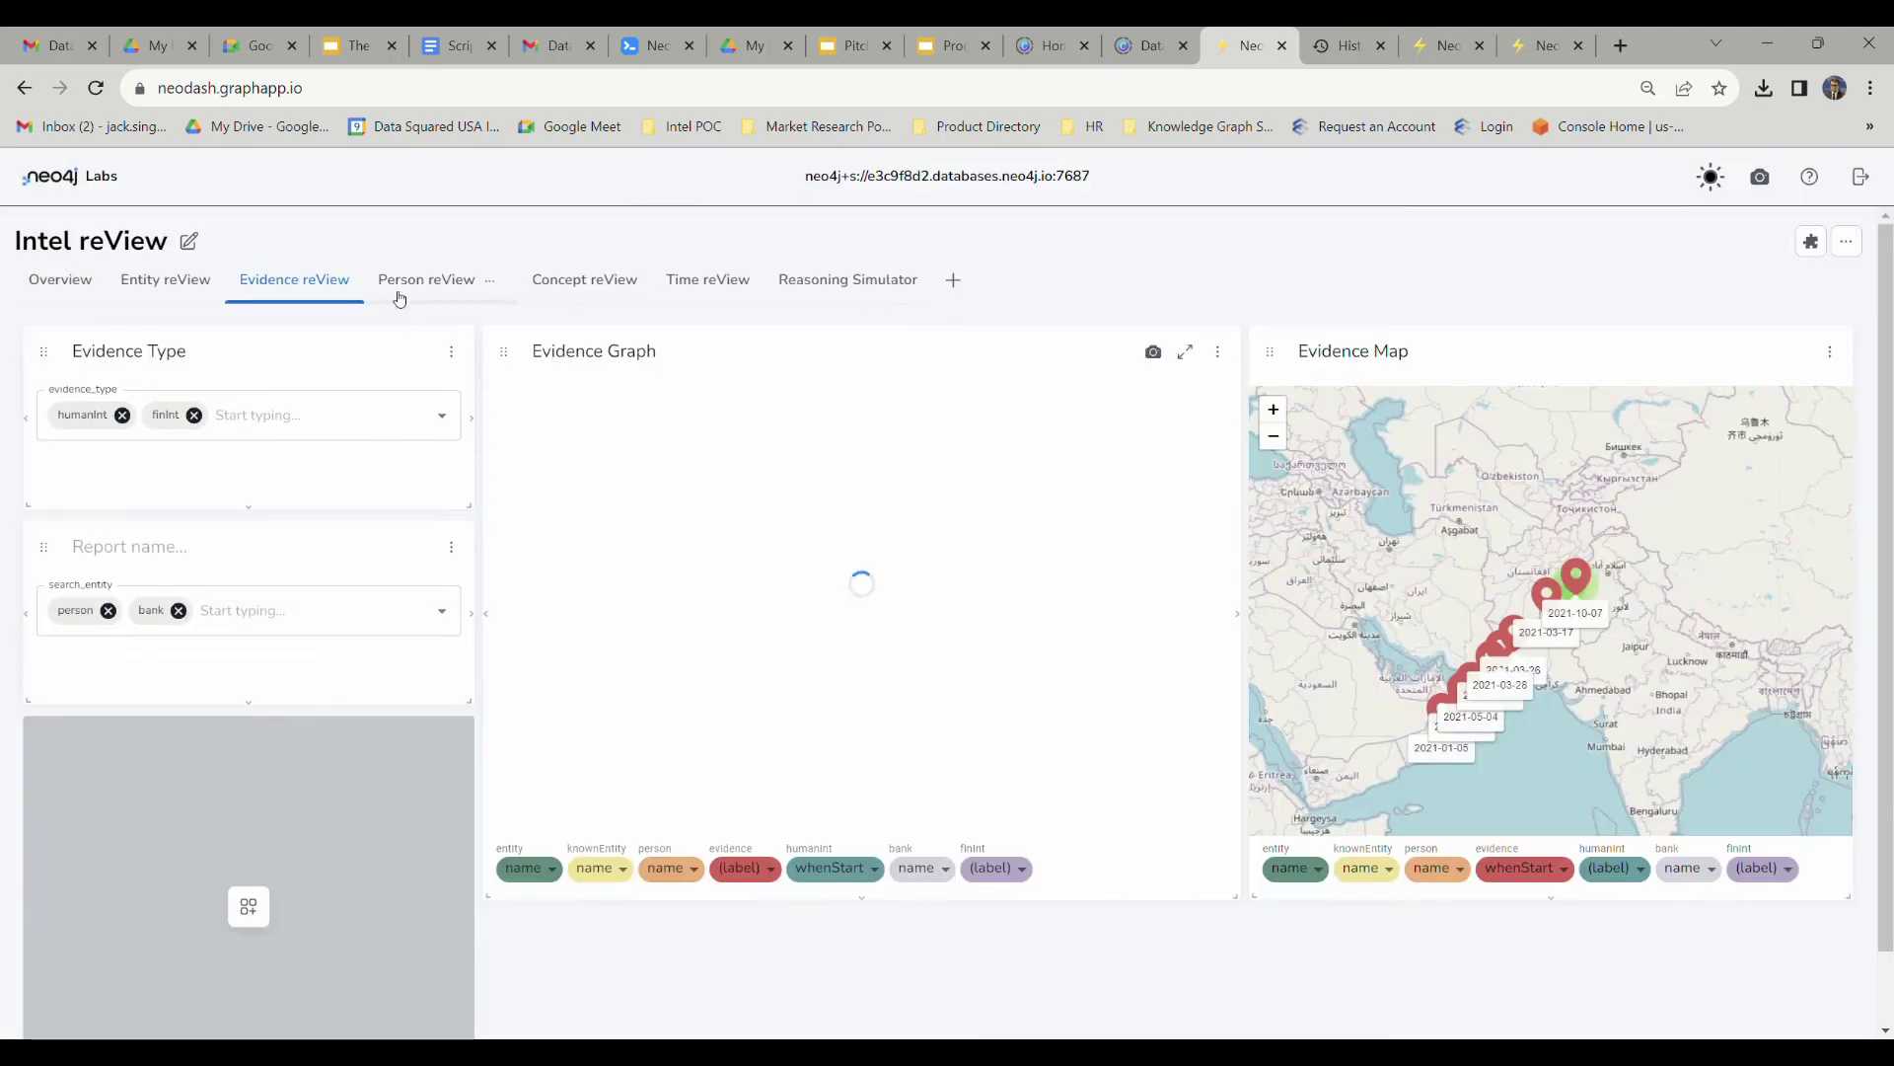
# On Person reView, search 'hamme', select the second suggested person, then begin a 'jam' search.
pyautogui.click(399, 286)
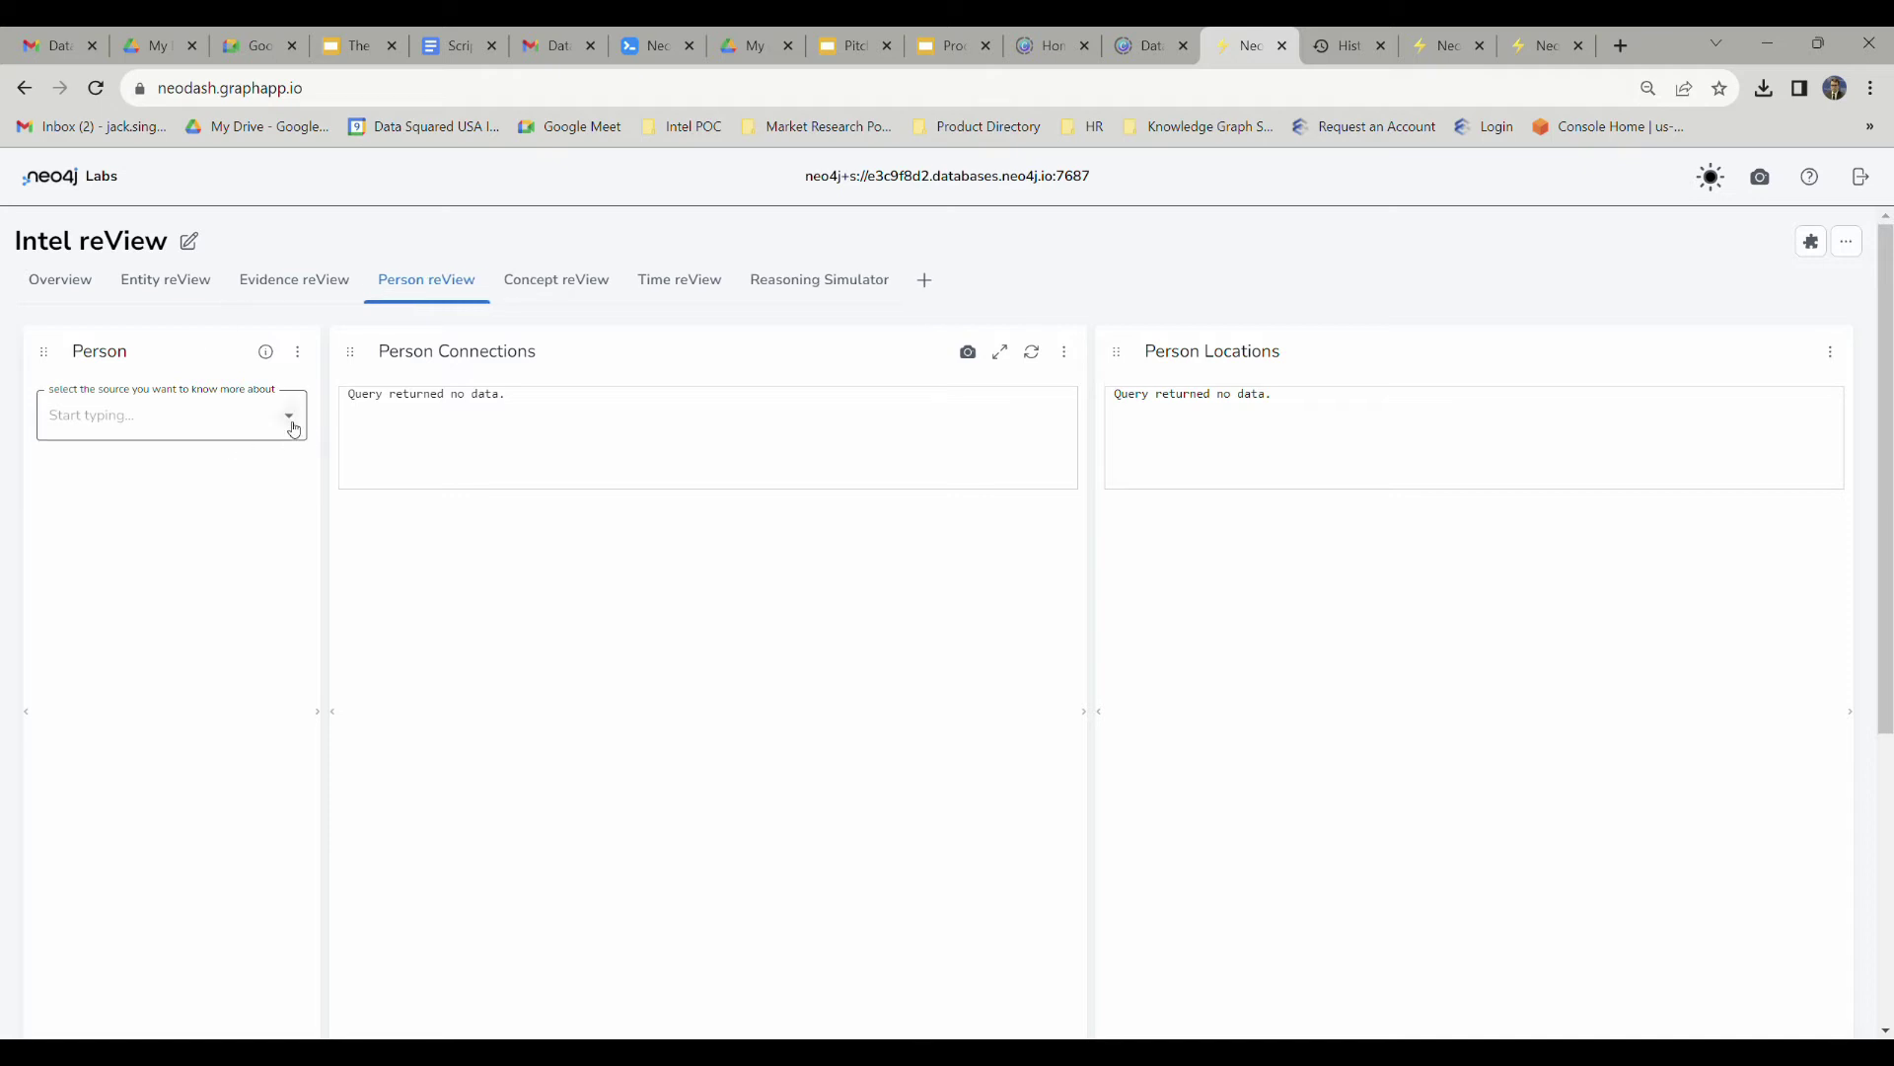
pyautogui.click(293, 429)
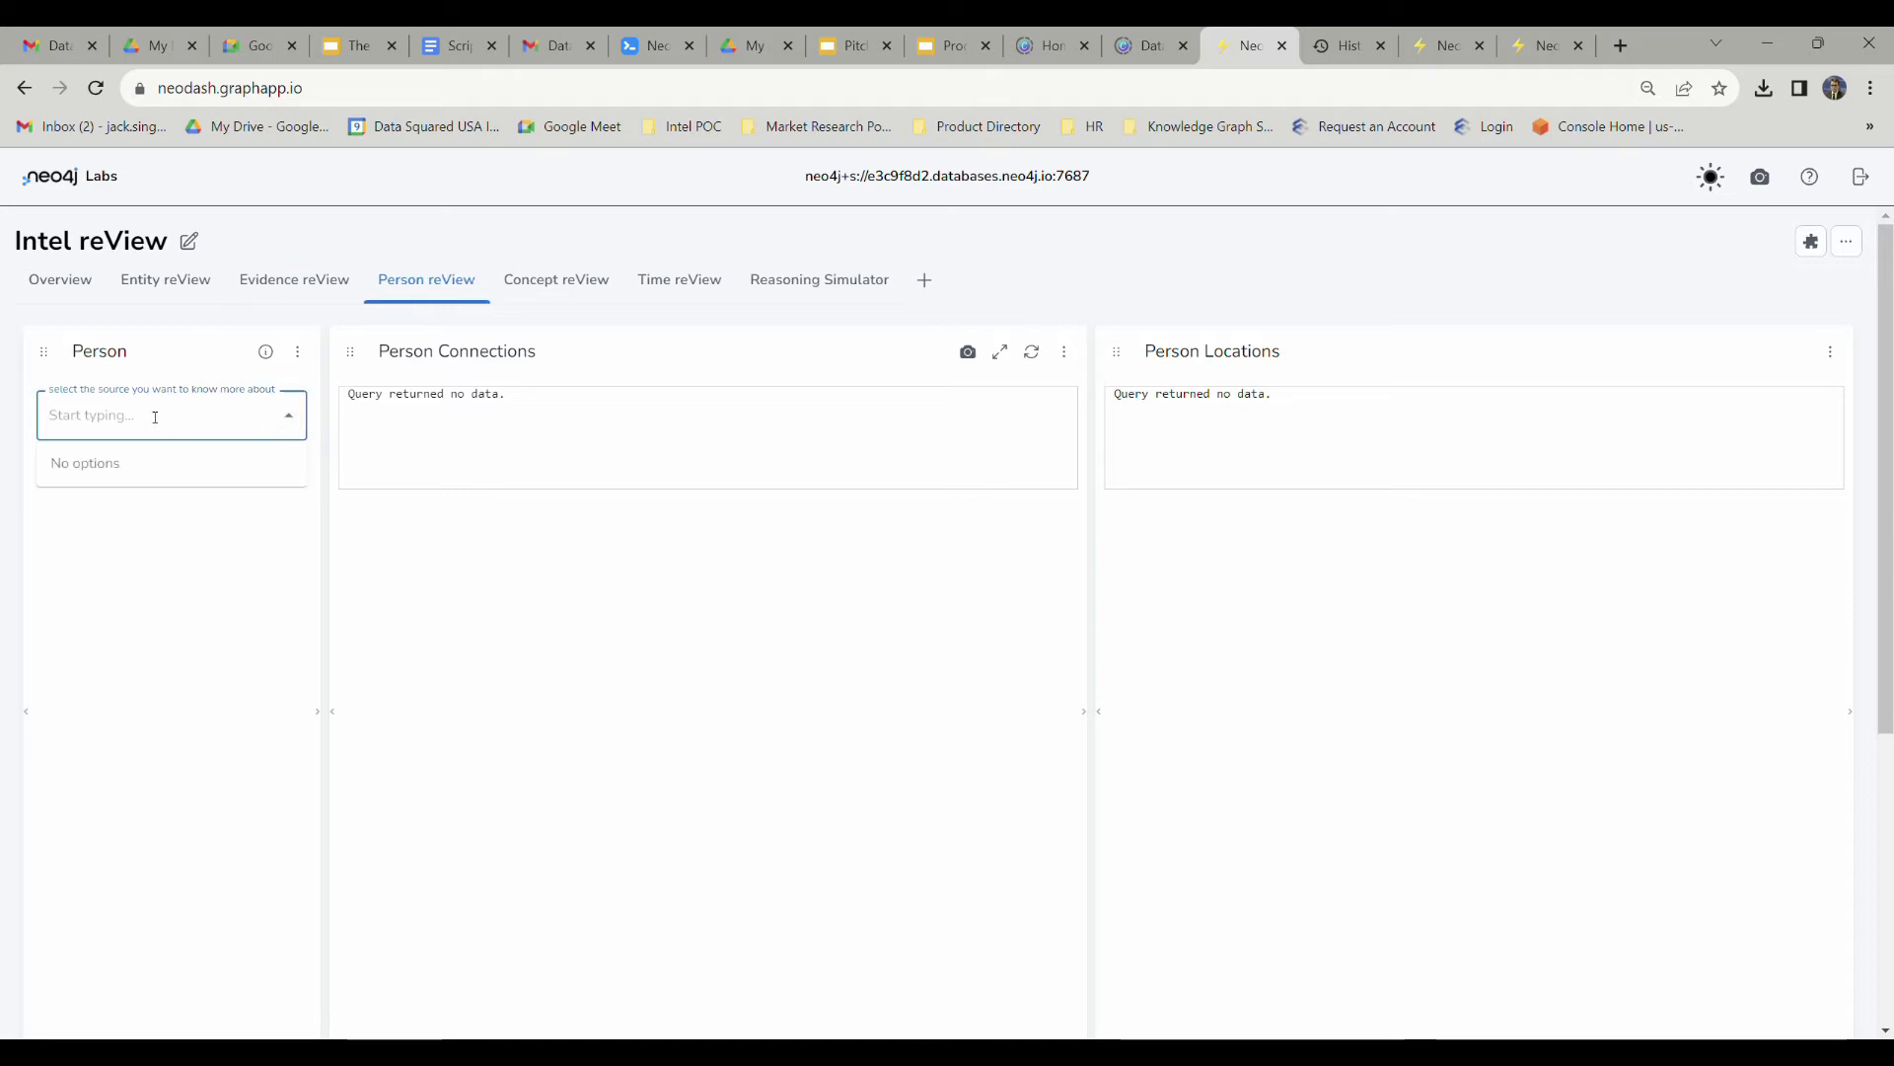
pyautogui.write('ham')
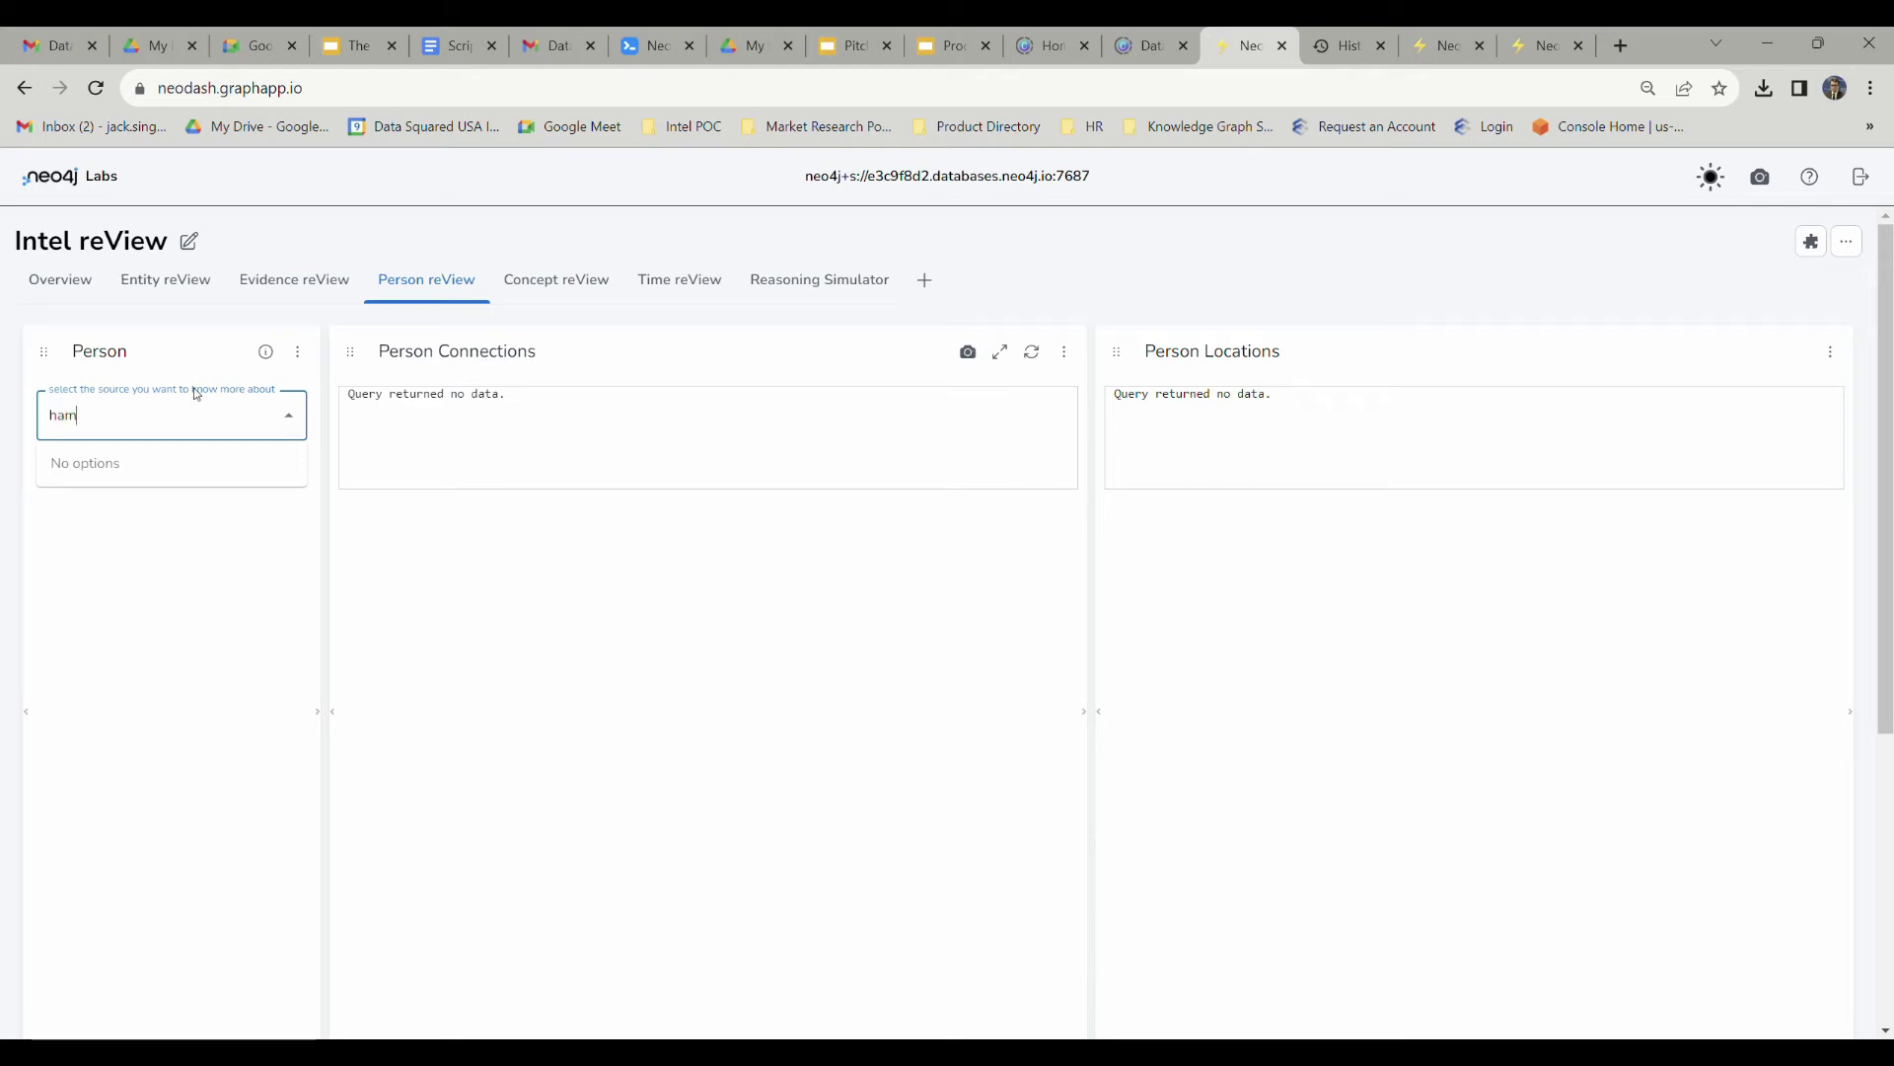
pyautogui.write('med')
pyautogui.press('BackSpace')
pyautogui.press('BackSpace')
pyautogui.press('BackSpace')
pyautogui.press('BackSpace')
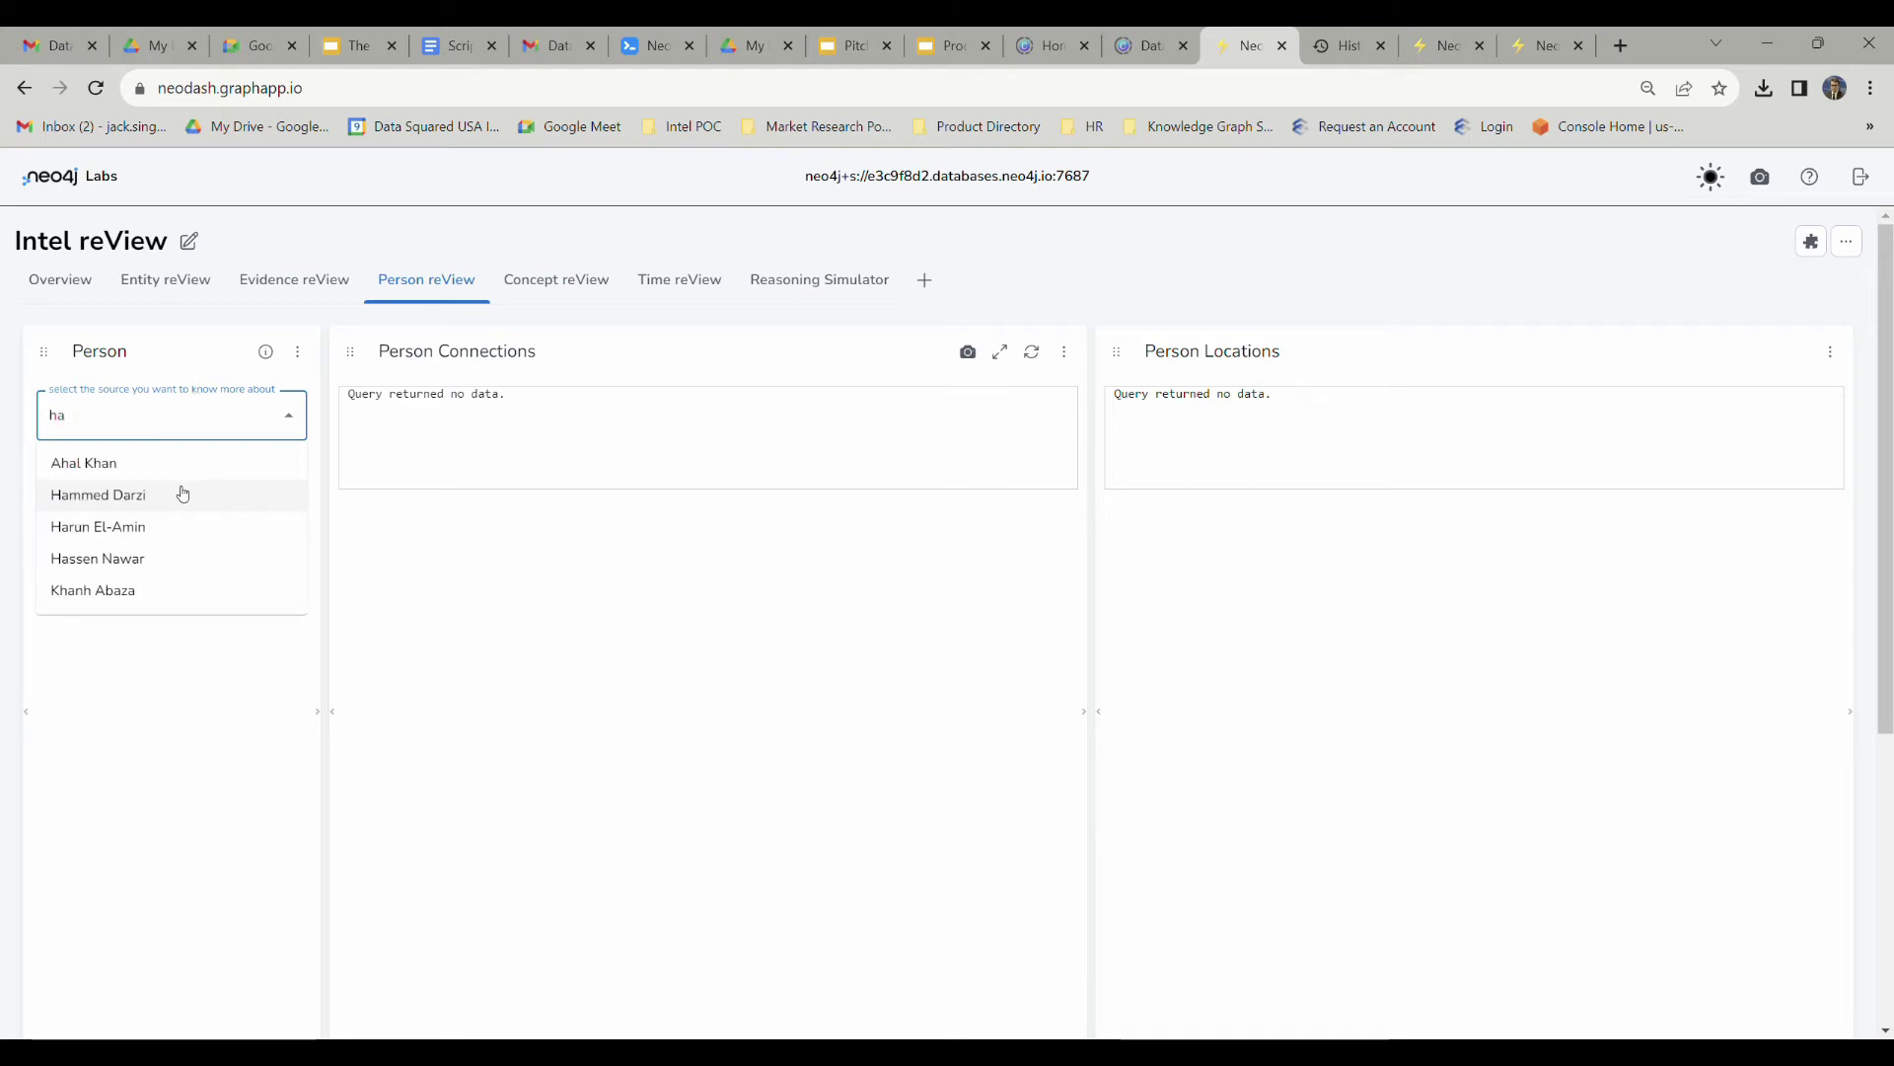
pyautogui.click(183, 493)
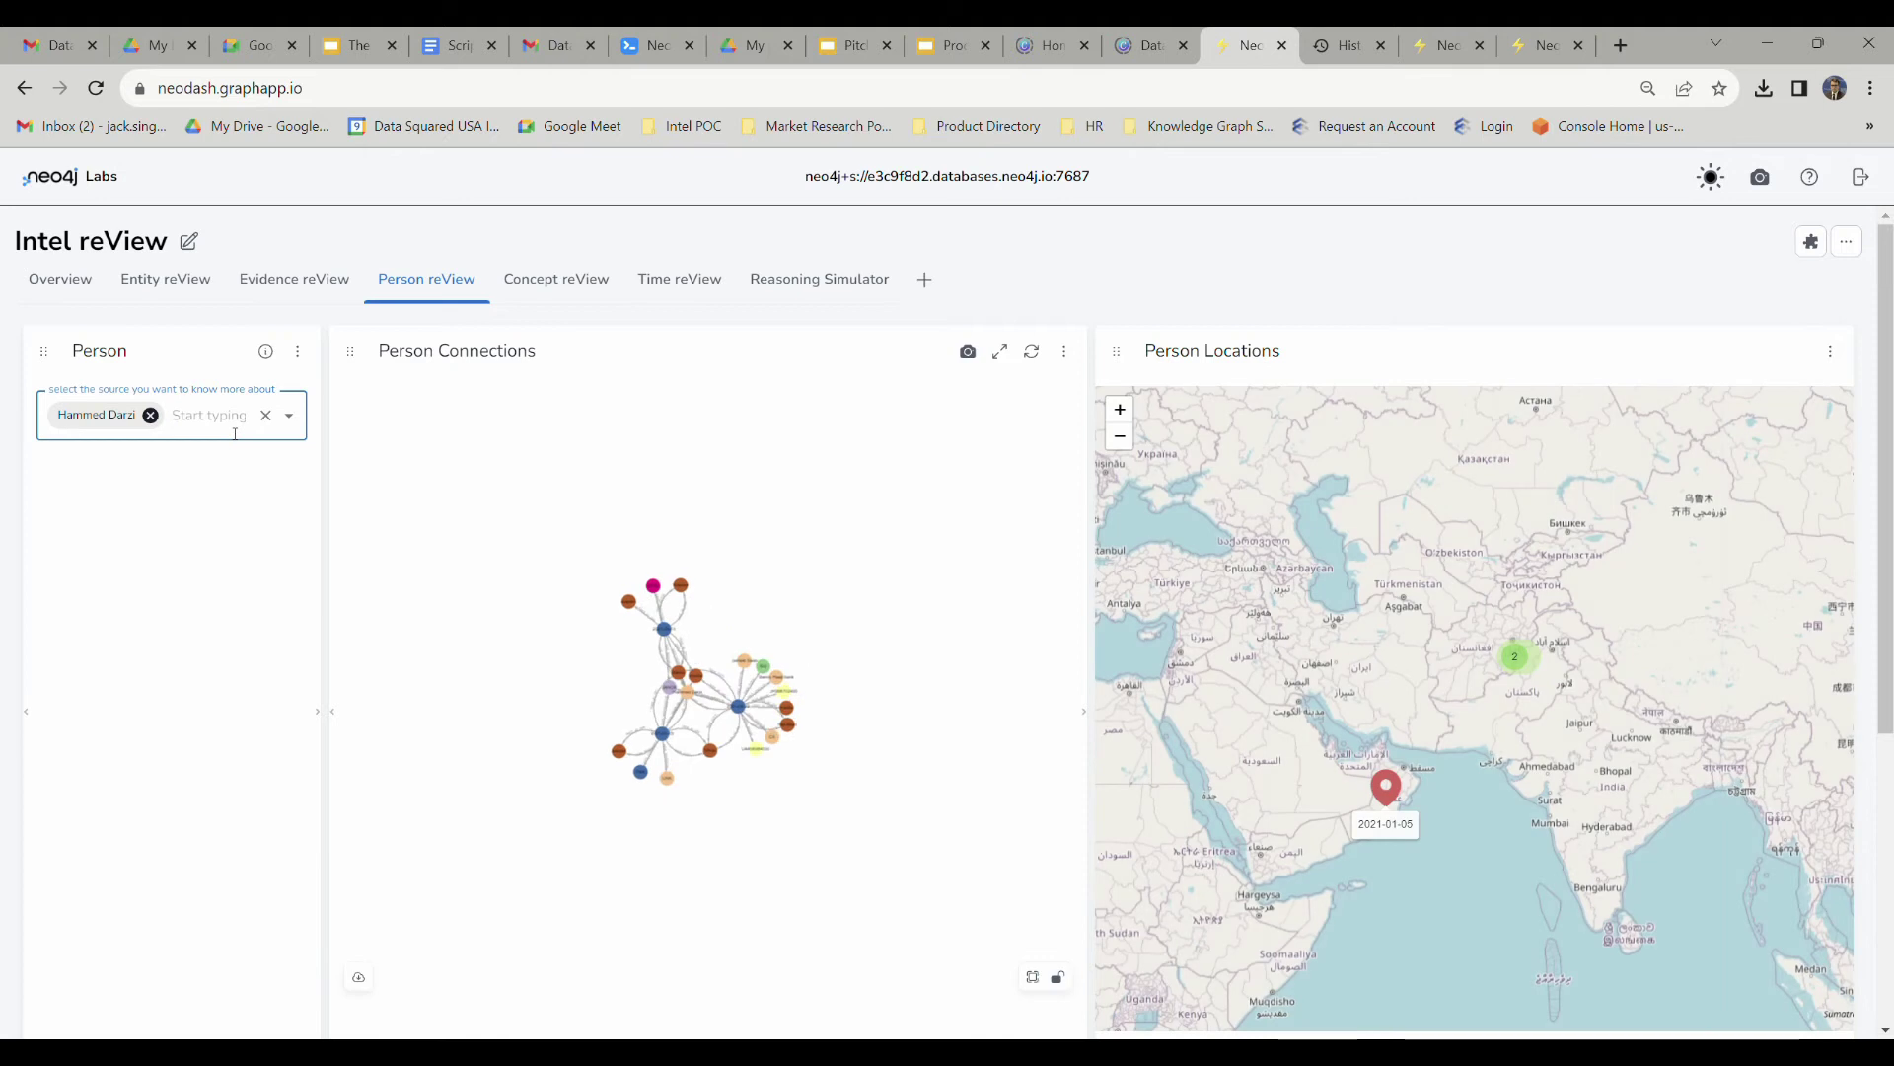
pyautogui.write('jam')
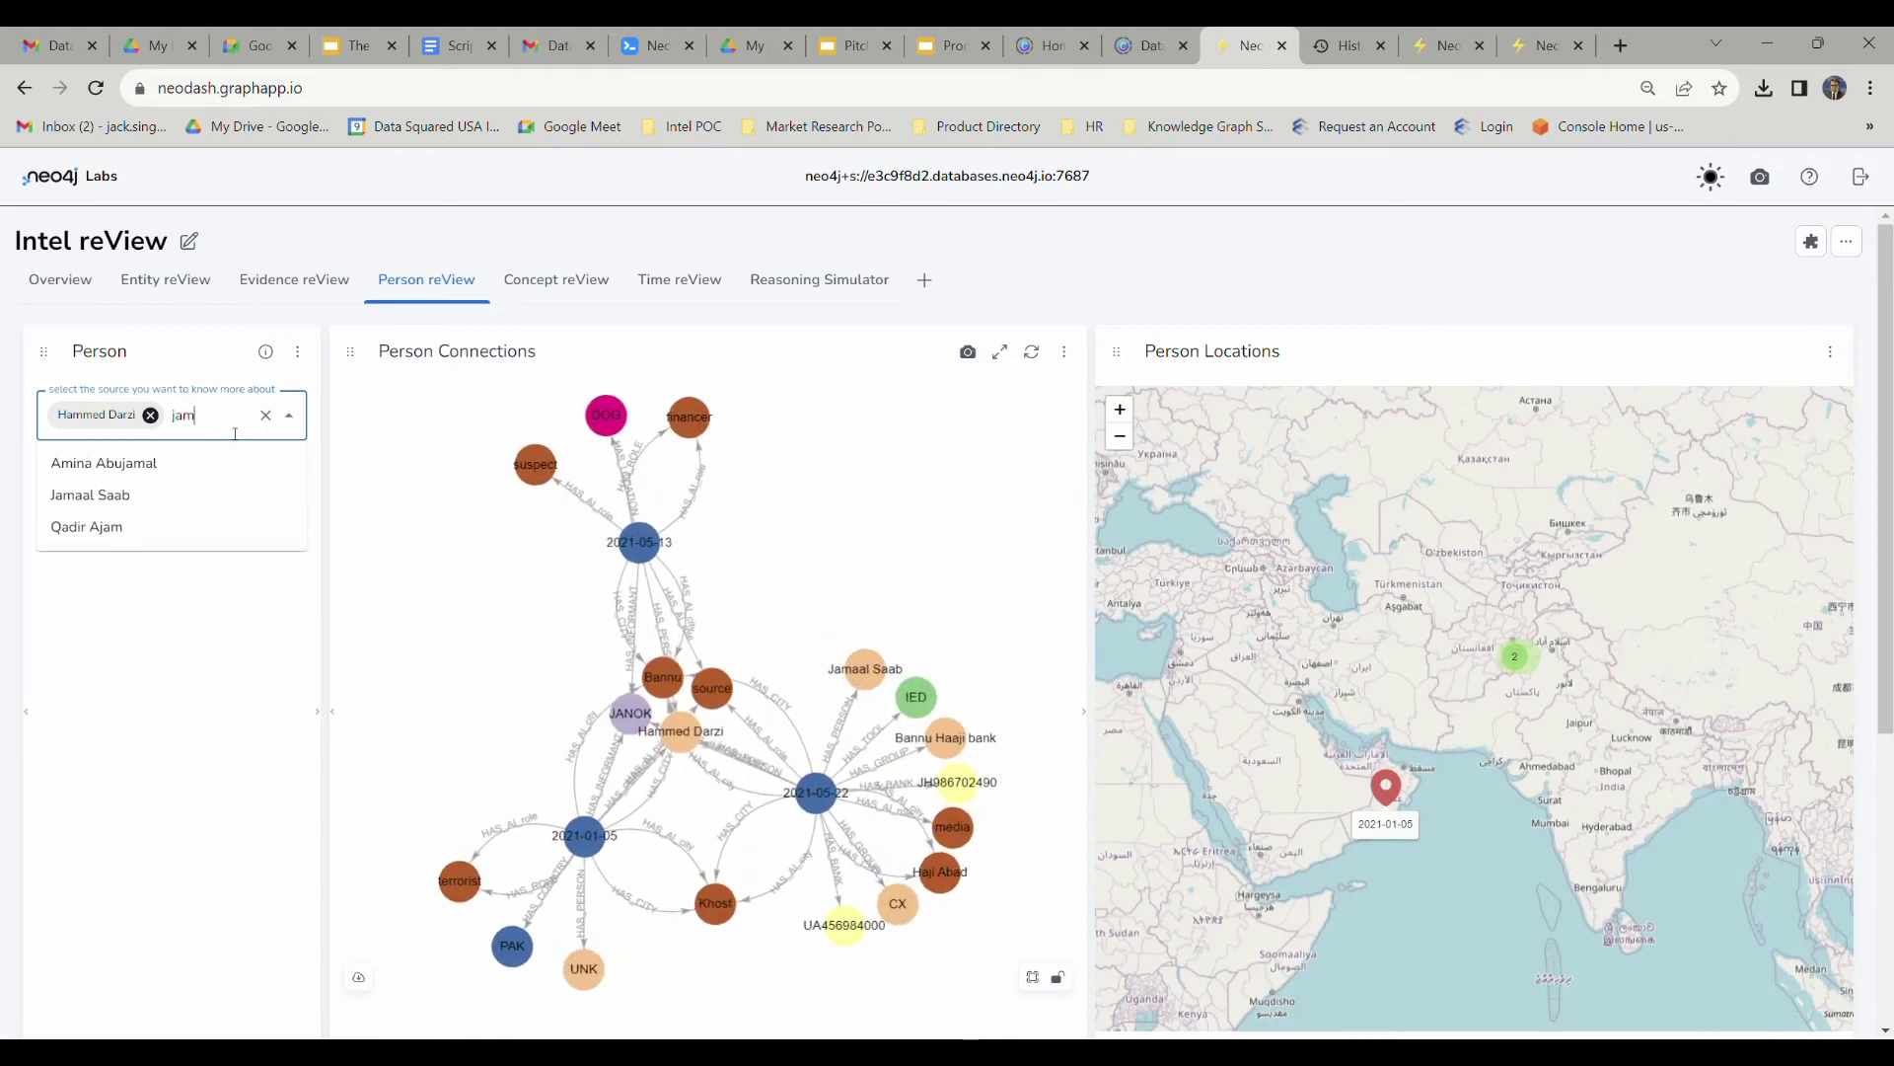
# Add the second suggested person and read the 2021-05-13 evidence about the located suspect.
pyautogui.click(115, 493)
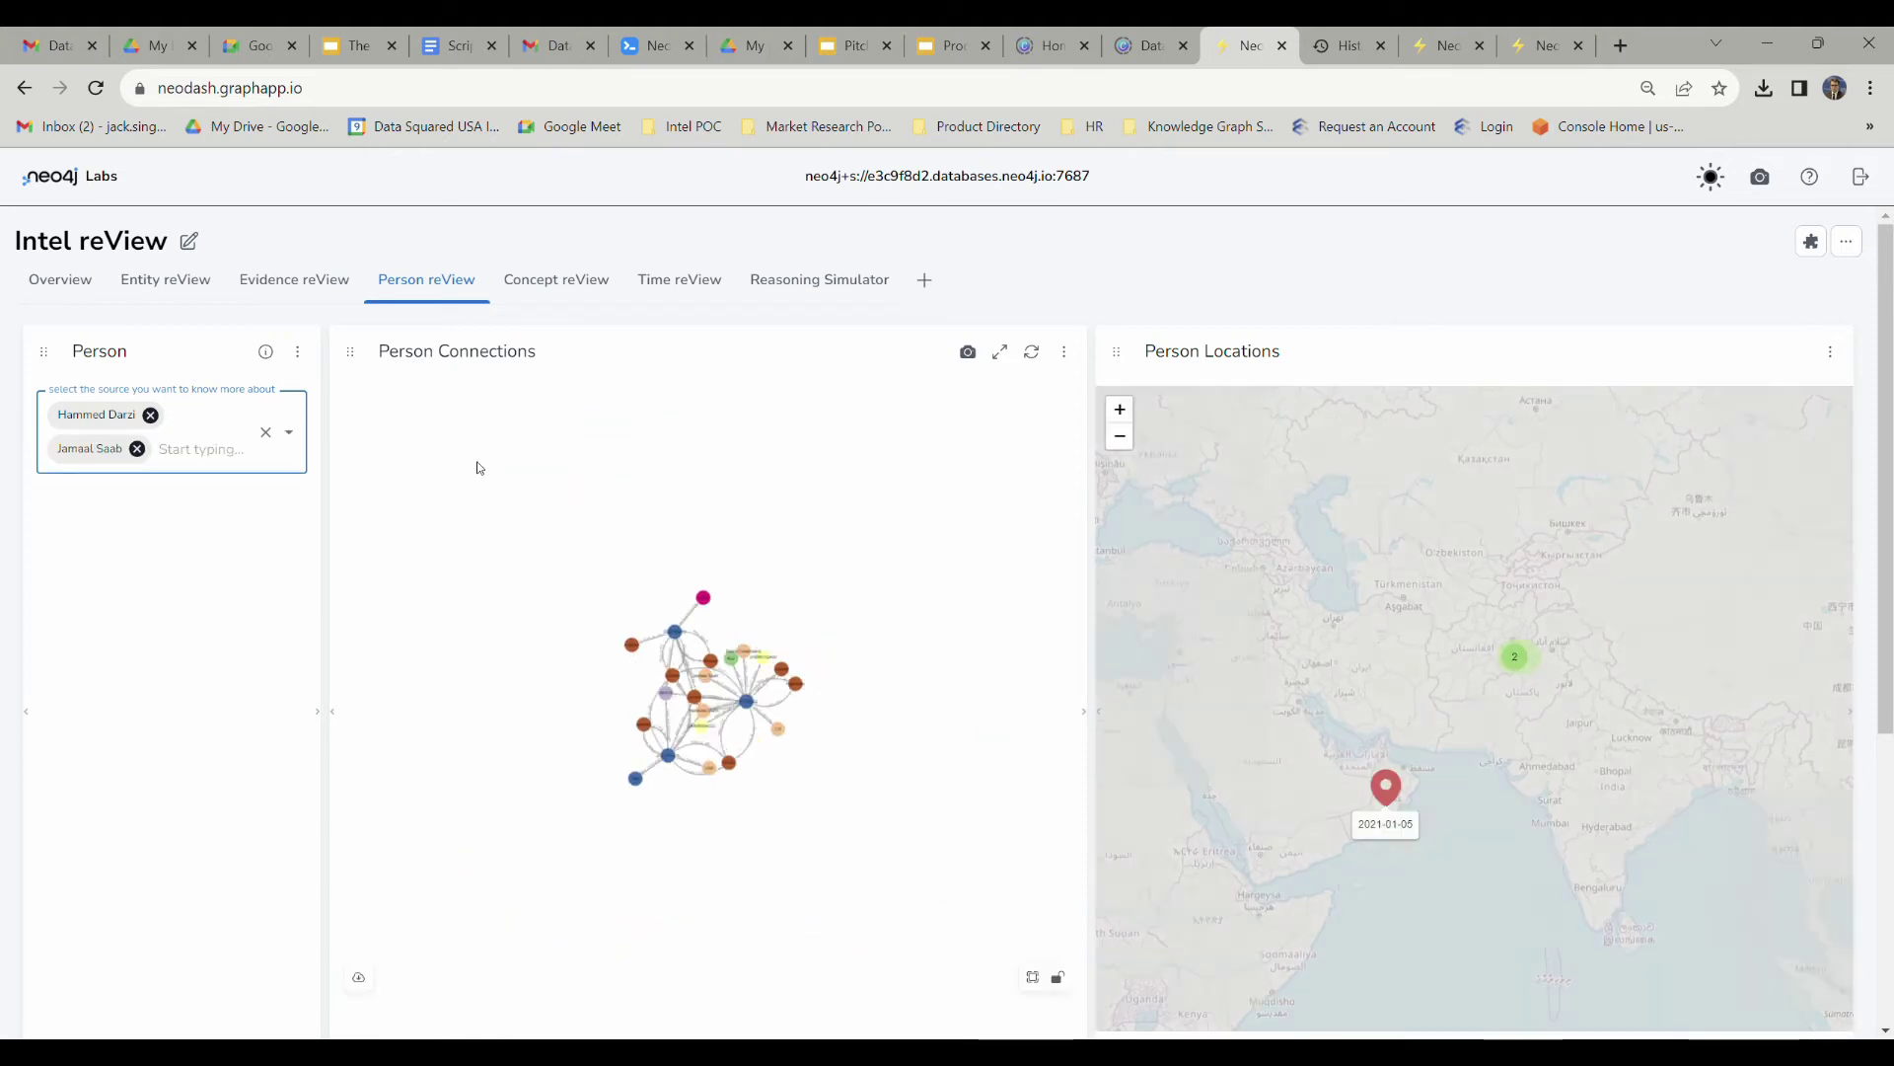
pyautogui.scroll(5, 607, 671)
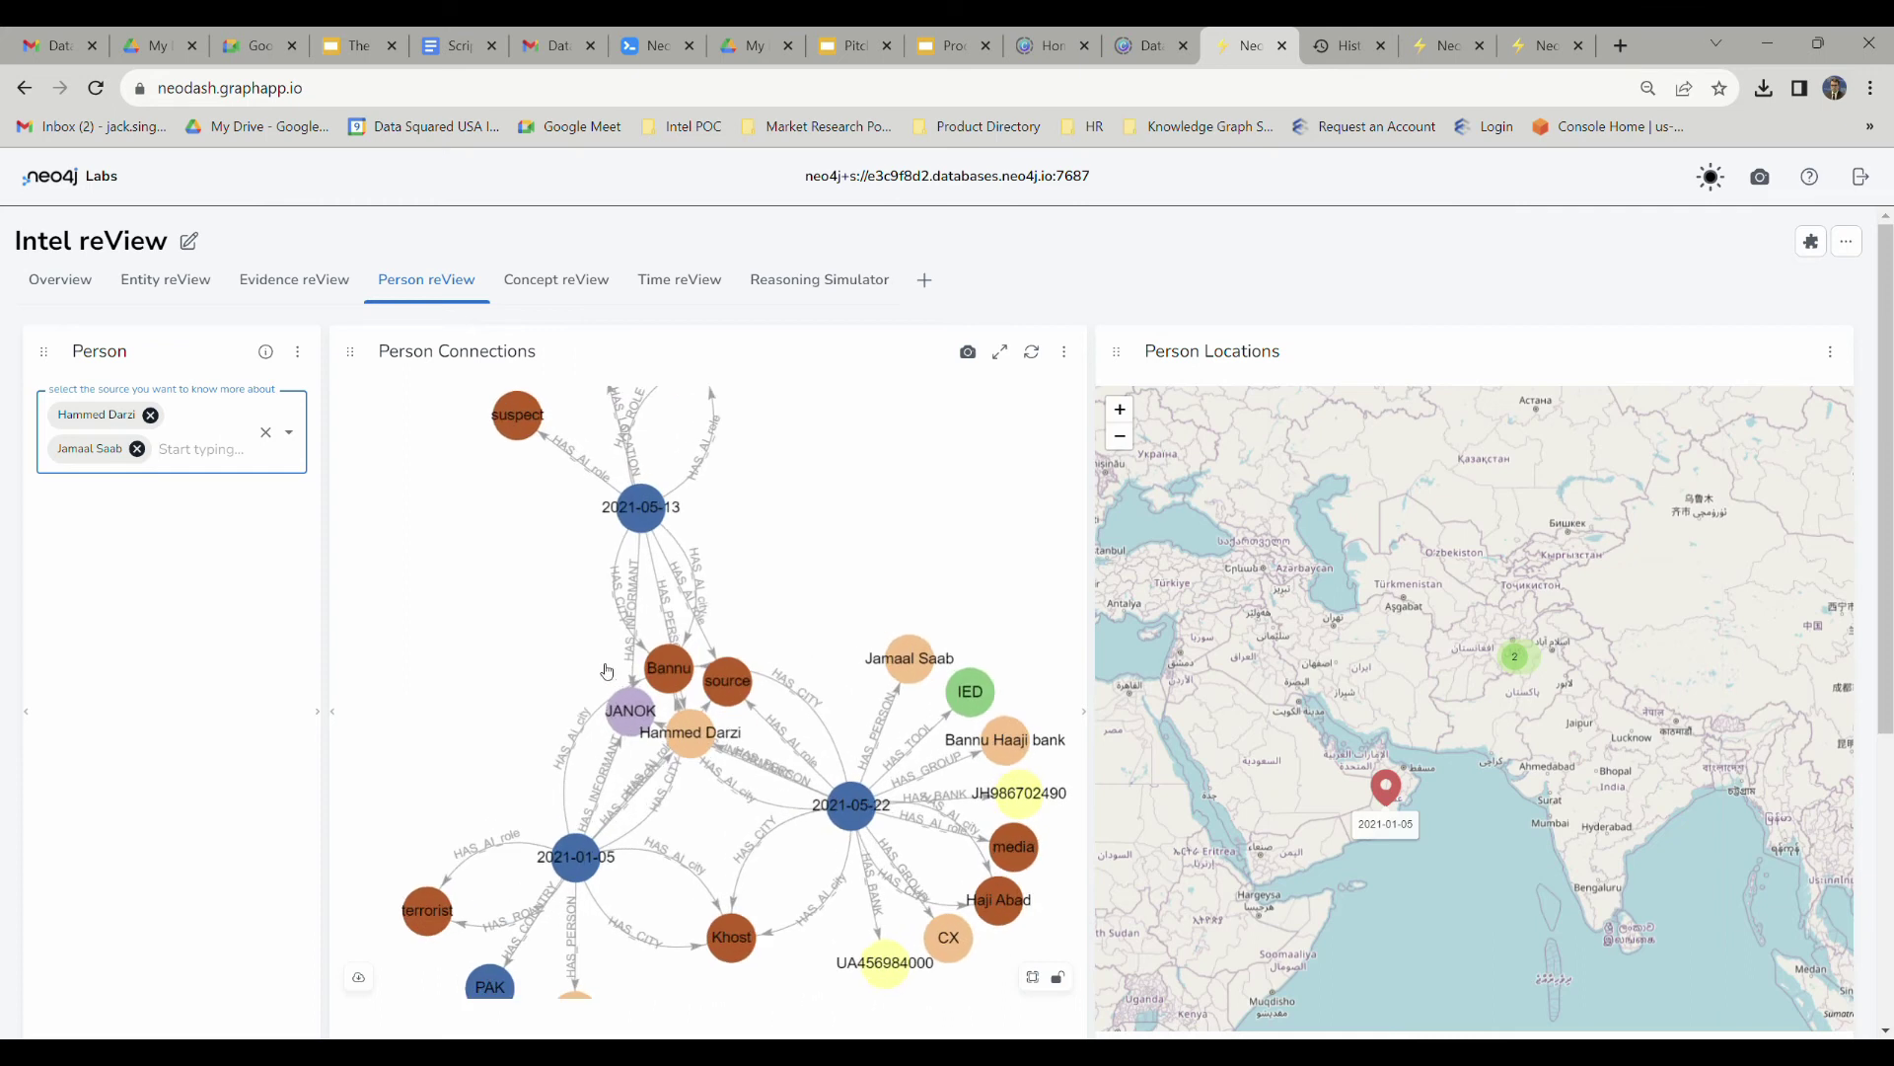
pyautogui.moveTo(536, 646); pyautogui.dragTo(493, 689)
pyautogui.moveTo(580, 427); pyautogui.dragTo(511, 550)
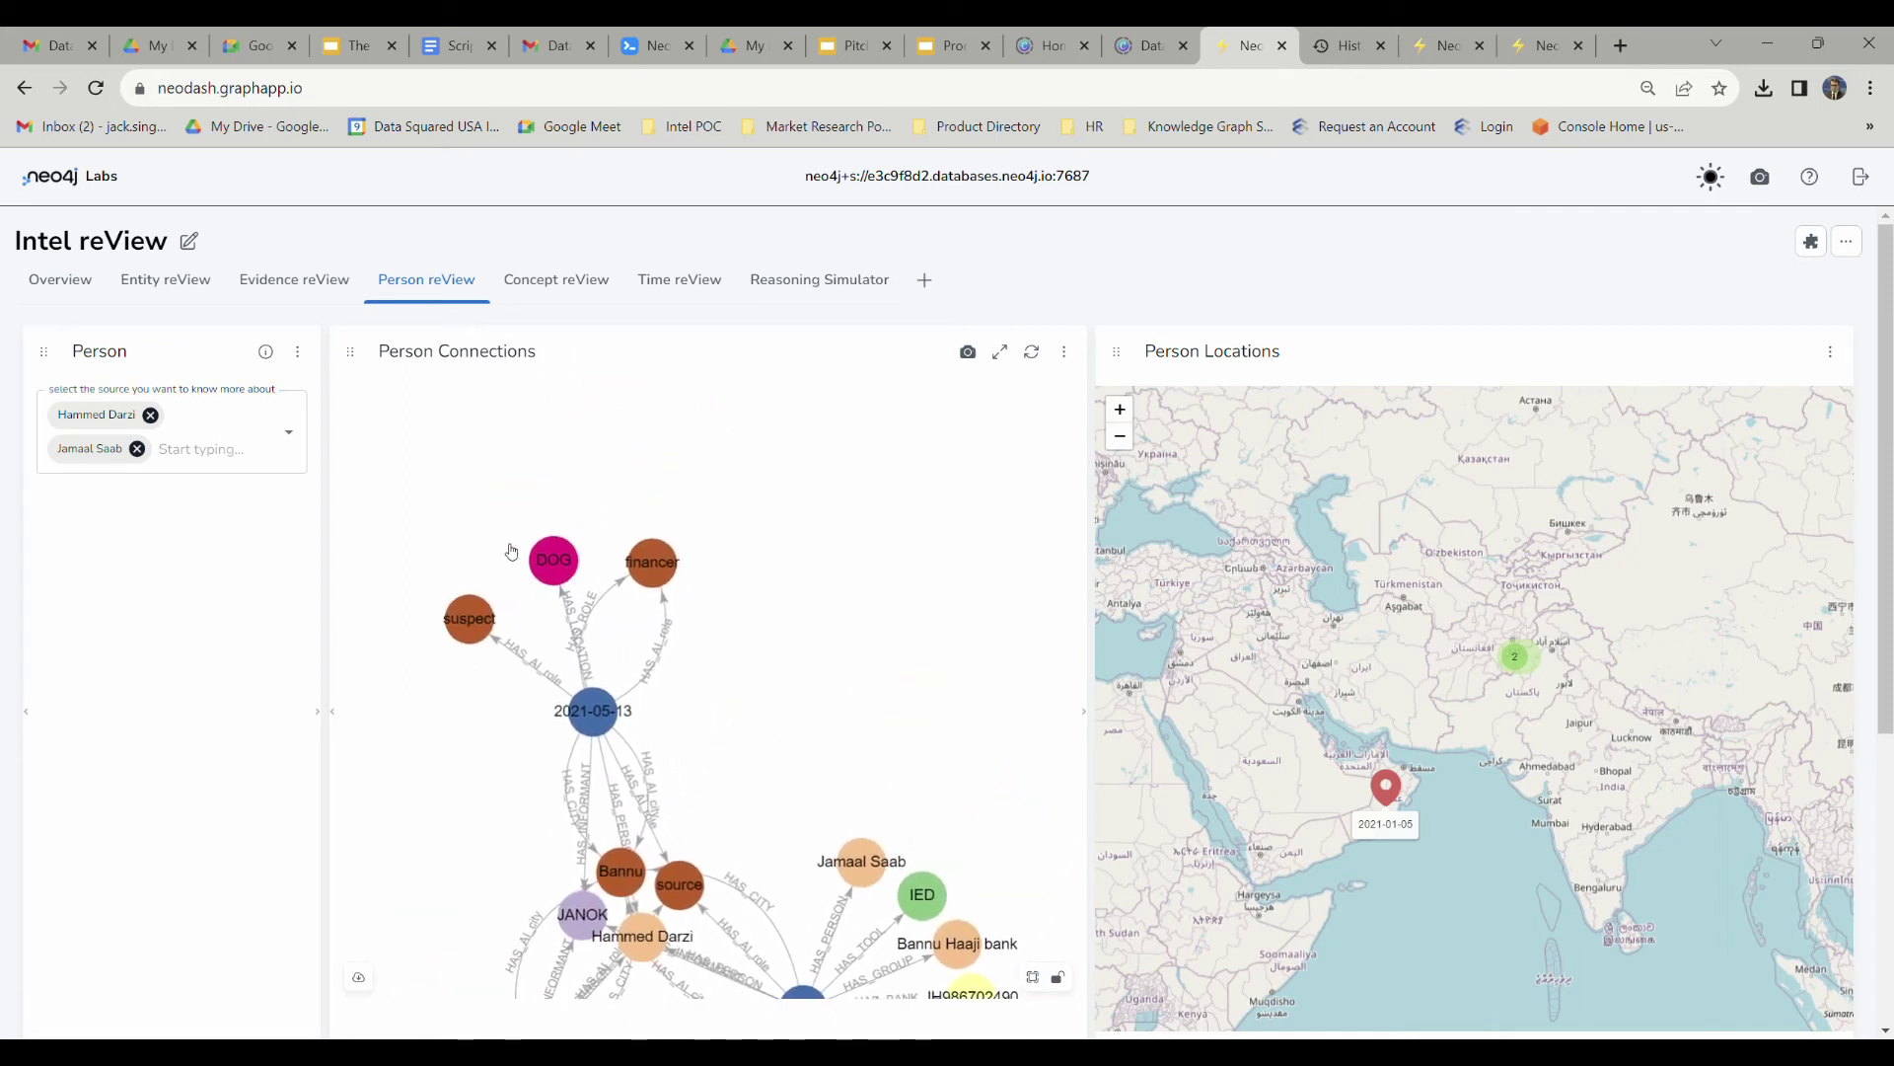
pyautogui.moveTo(851, 669); pyautogui.dragTo(866, 582)
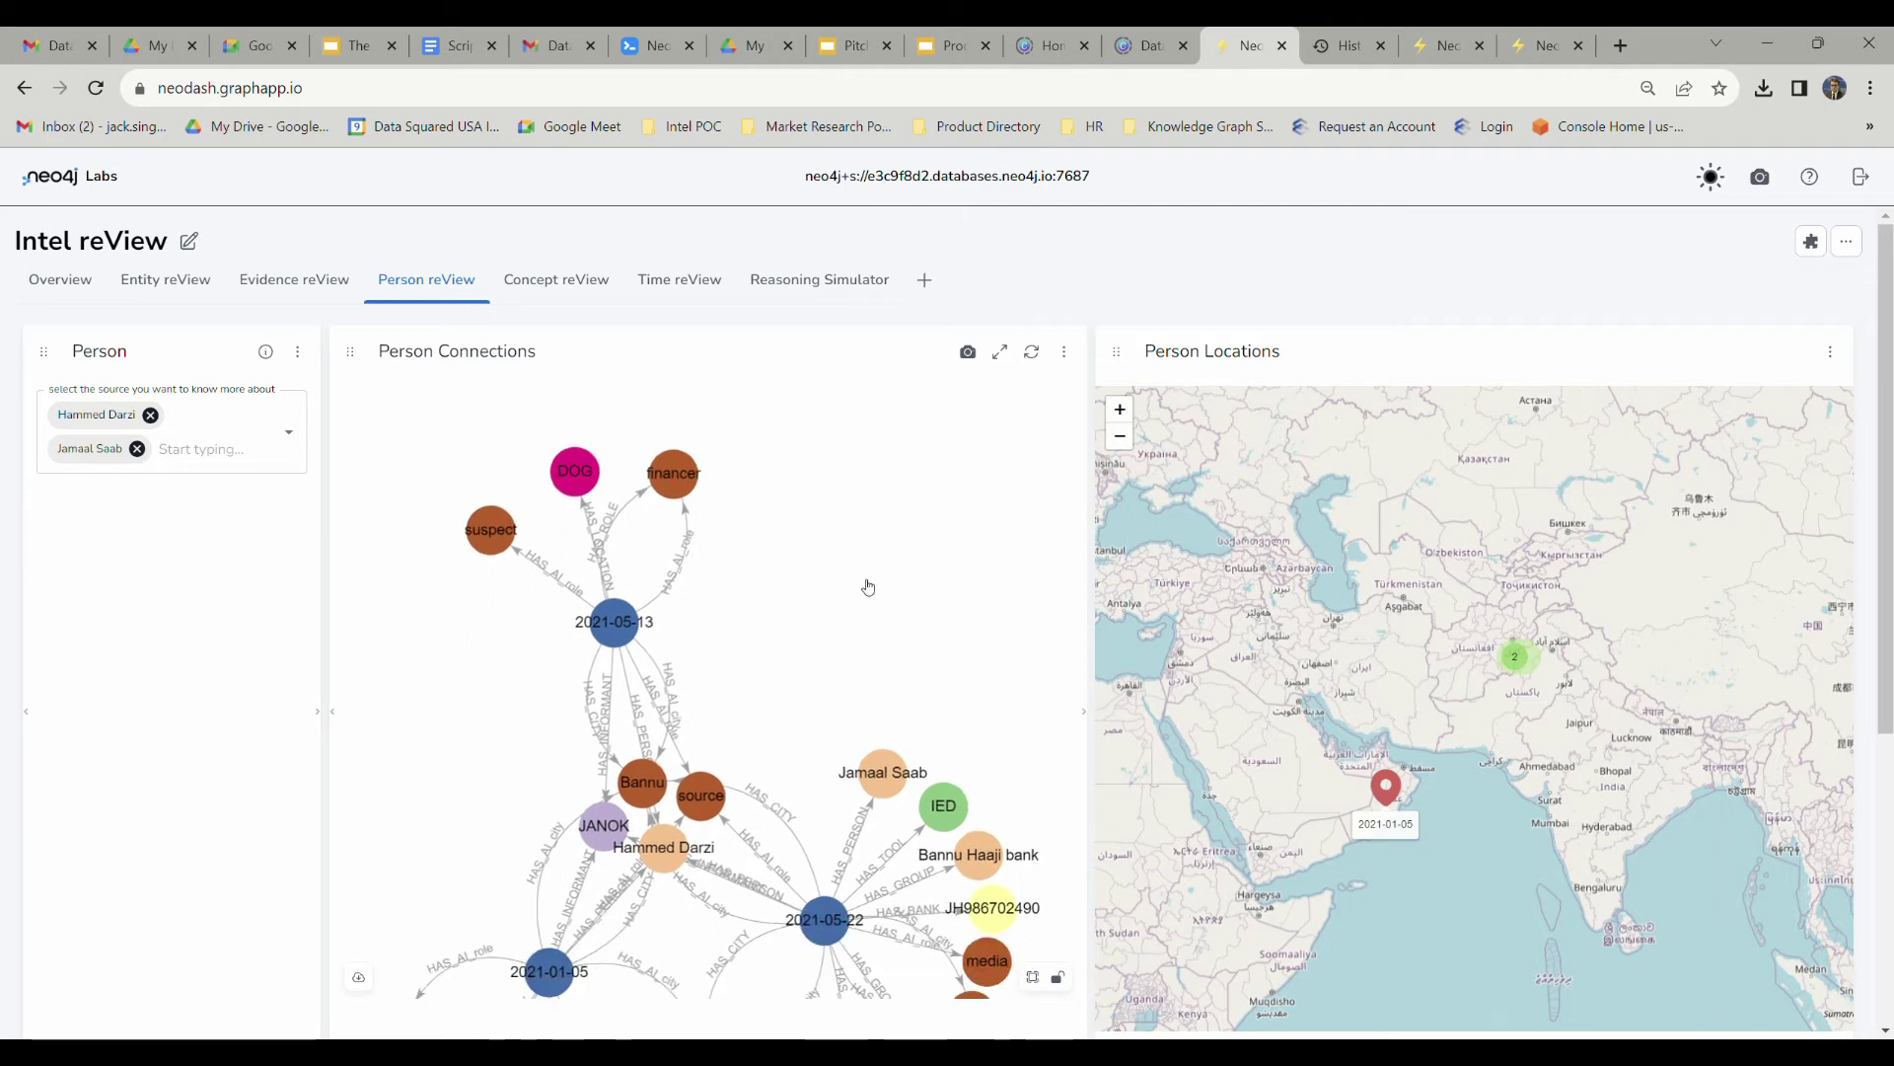
pyautogui.click(622, 624)
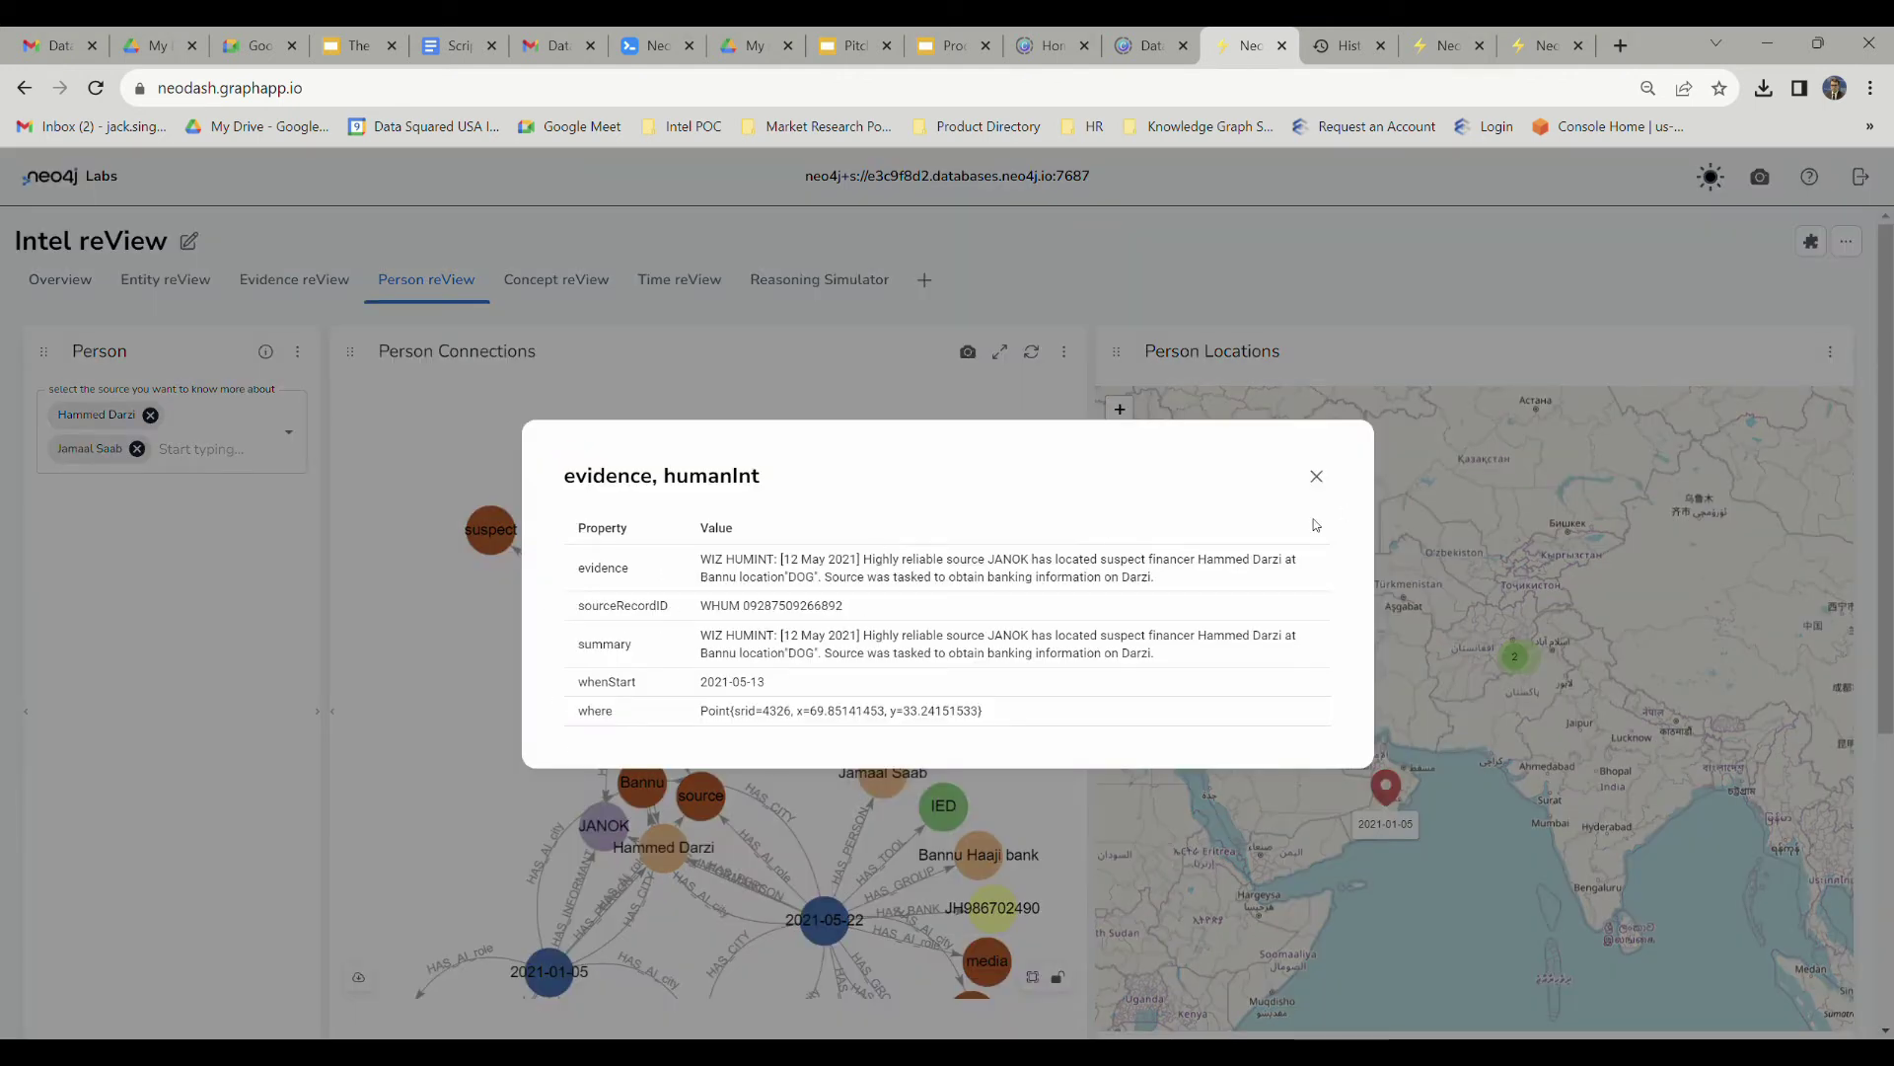
pyautogui.moveTo(925, 555); pyautogui.dragTo(1162, 579)
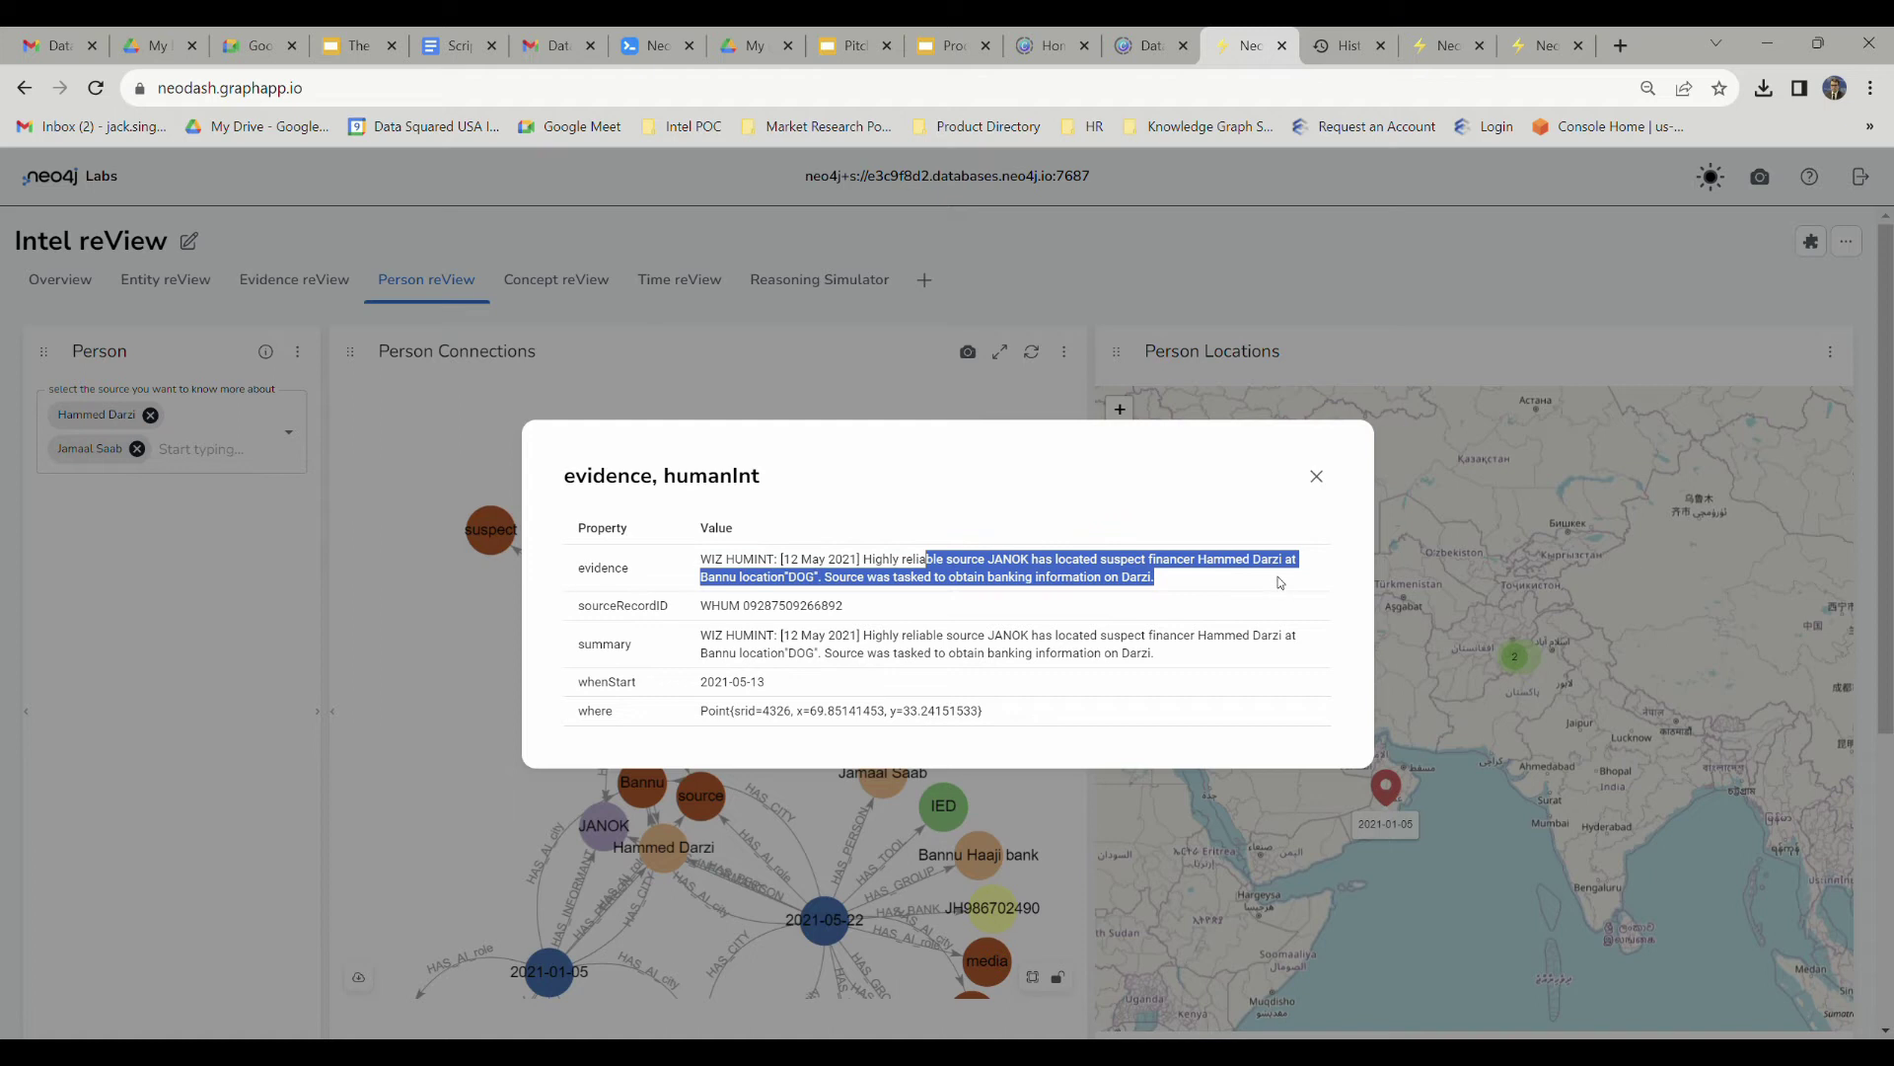
pyautogui.click(1316, 475)
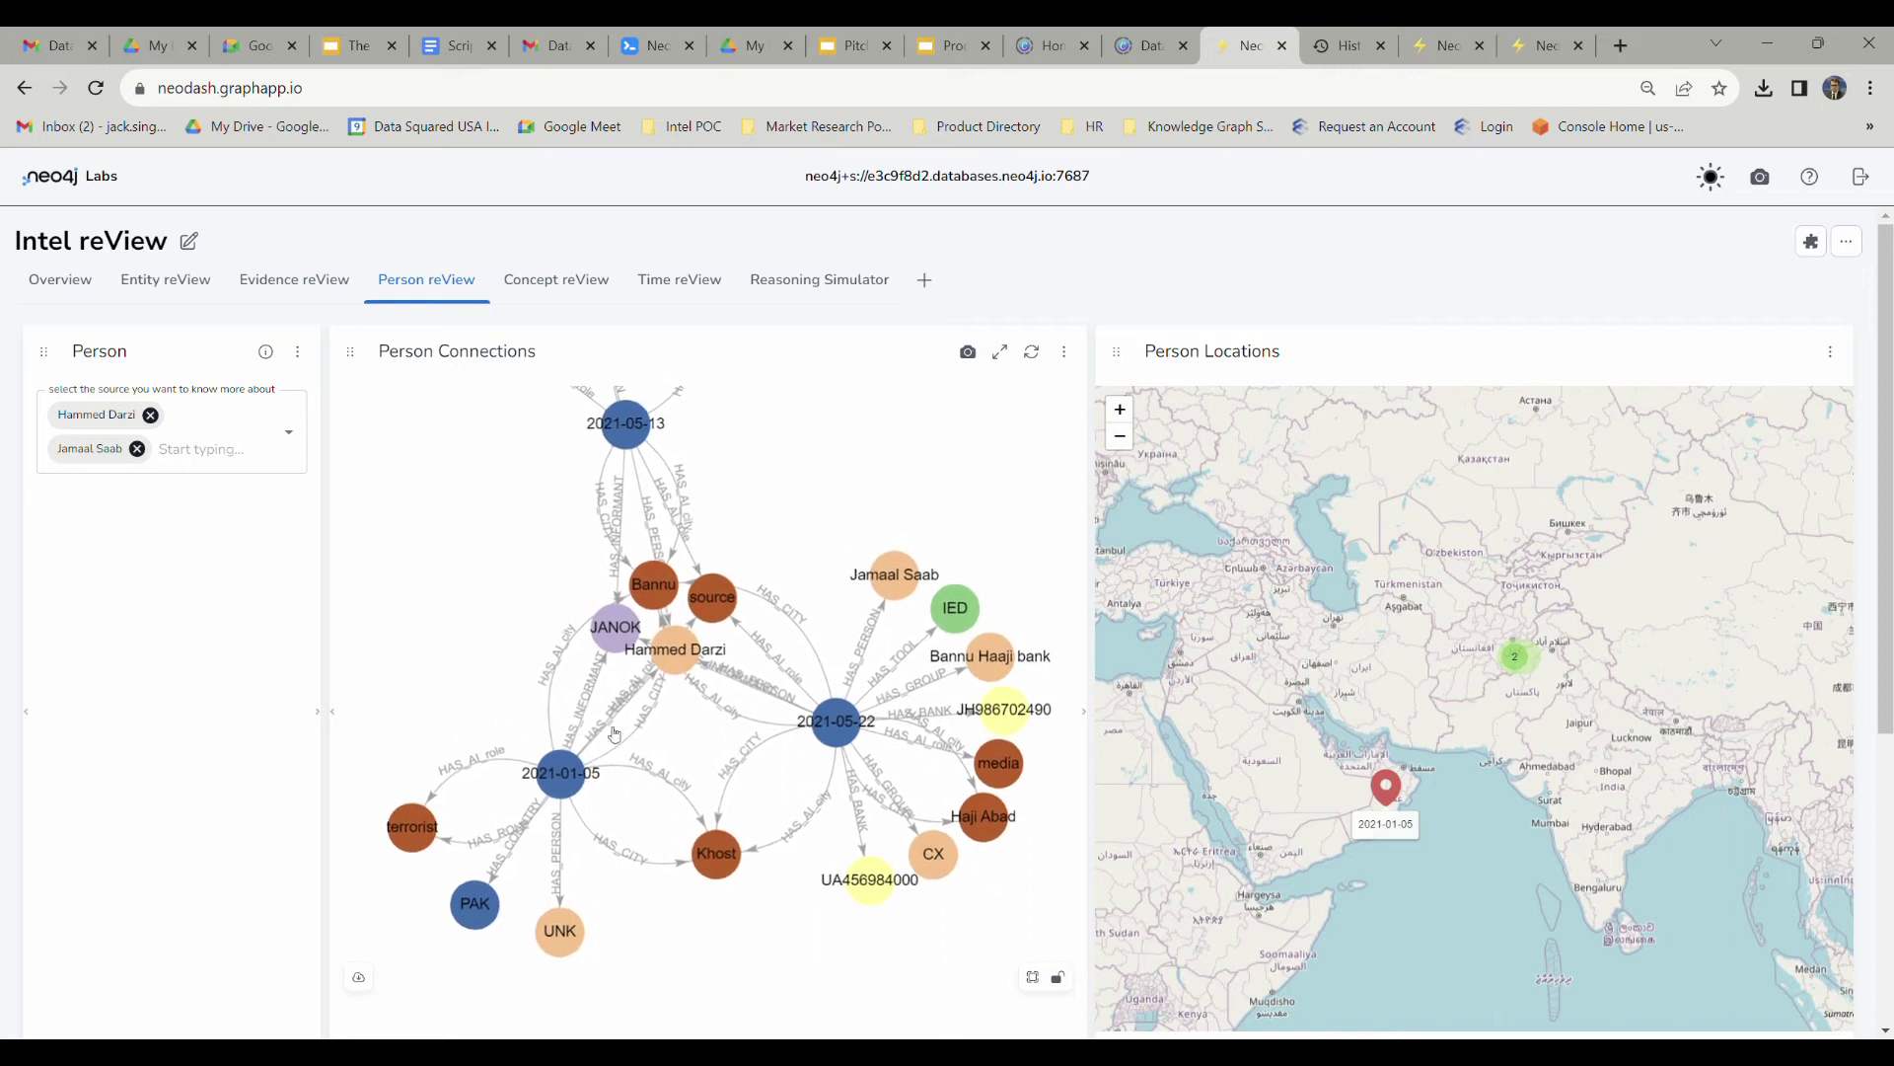
# Pan the connections graph and view the 2021-05-22 node's evidence details.
pyautogui.moveTo(542, 610); pyautogui.dragTo(602, 702)
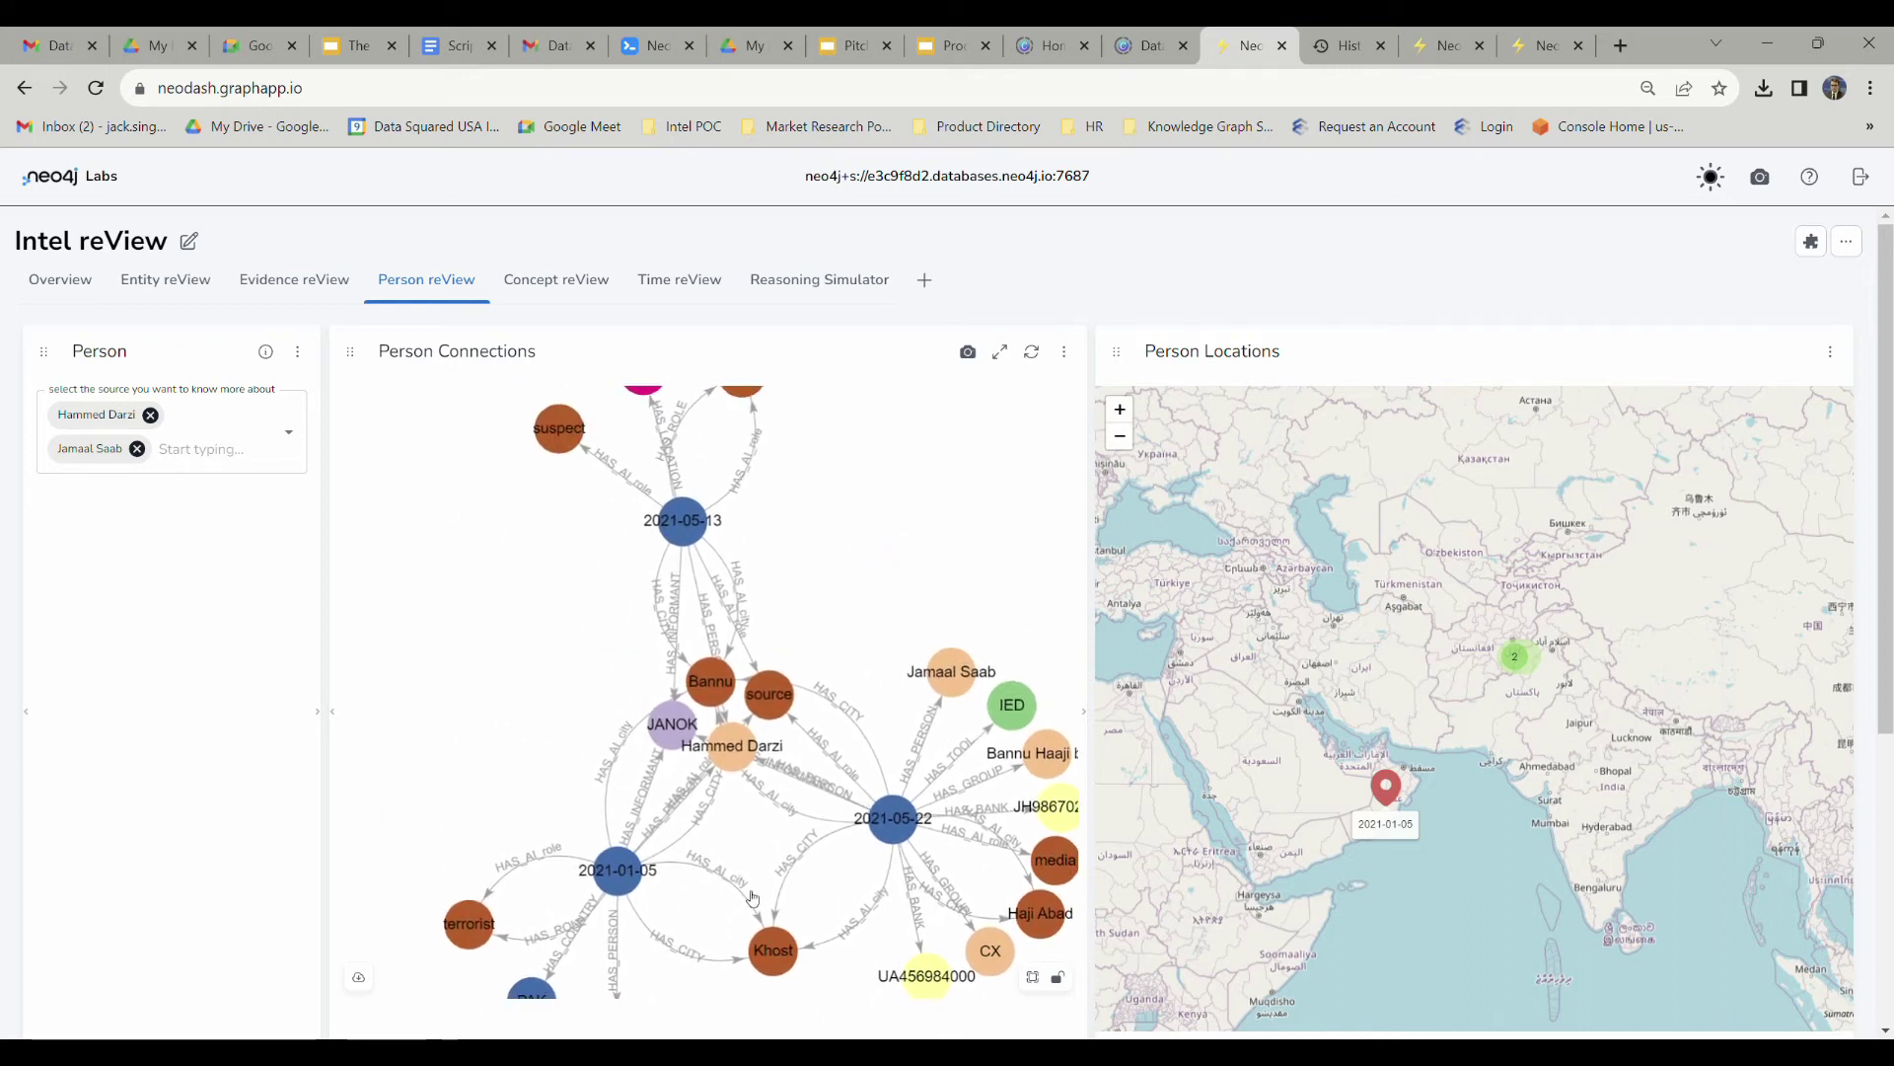
pyautogui.moveTo(751, 898); pyautogui.dragTo(586, 834)
pyautogui.moveTo(676, 611); pyautogui.dragTo(622, 516)
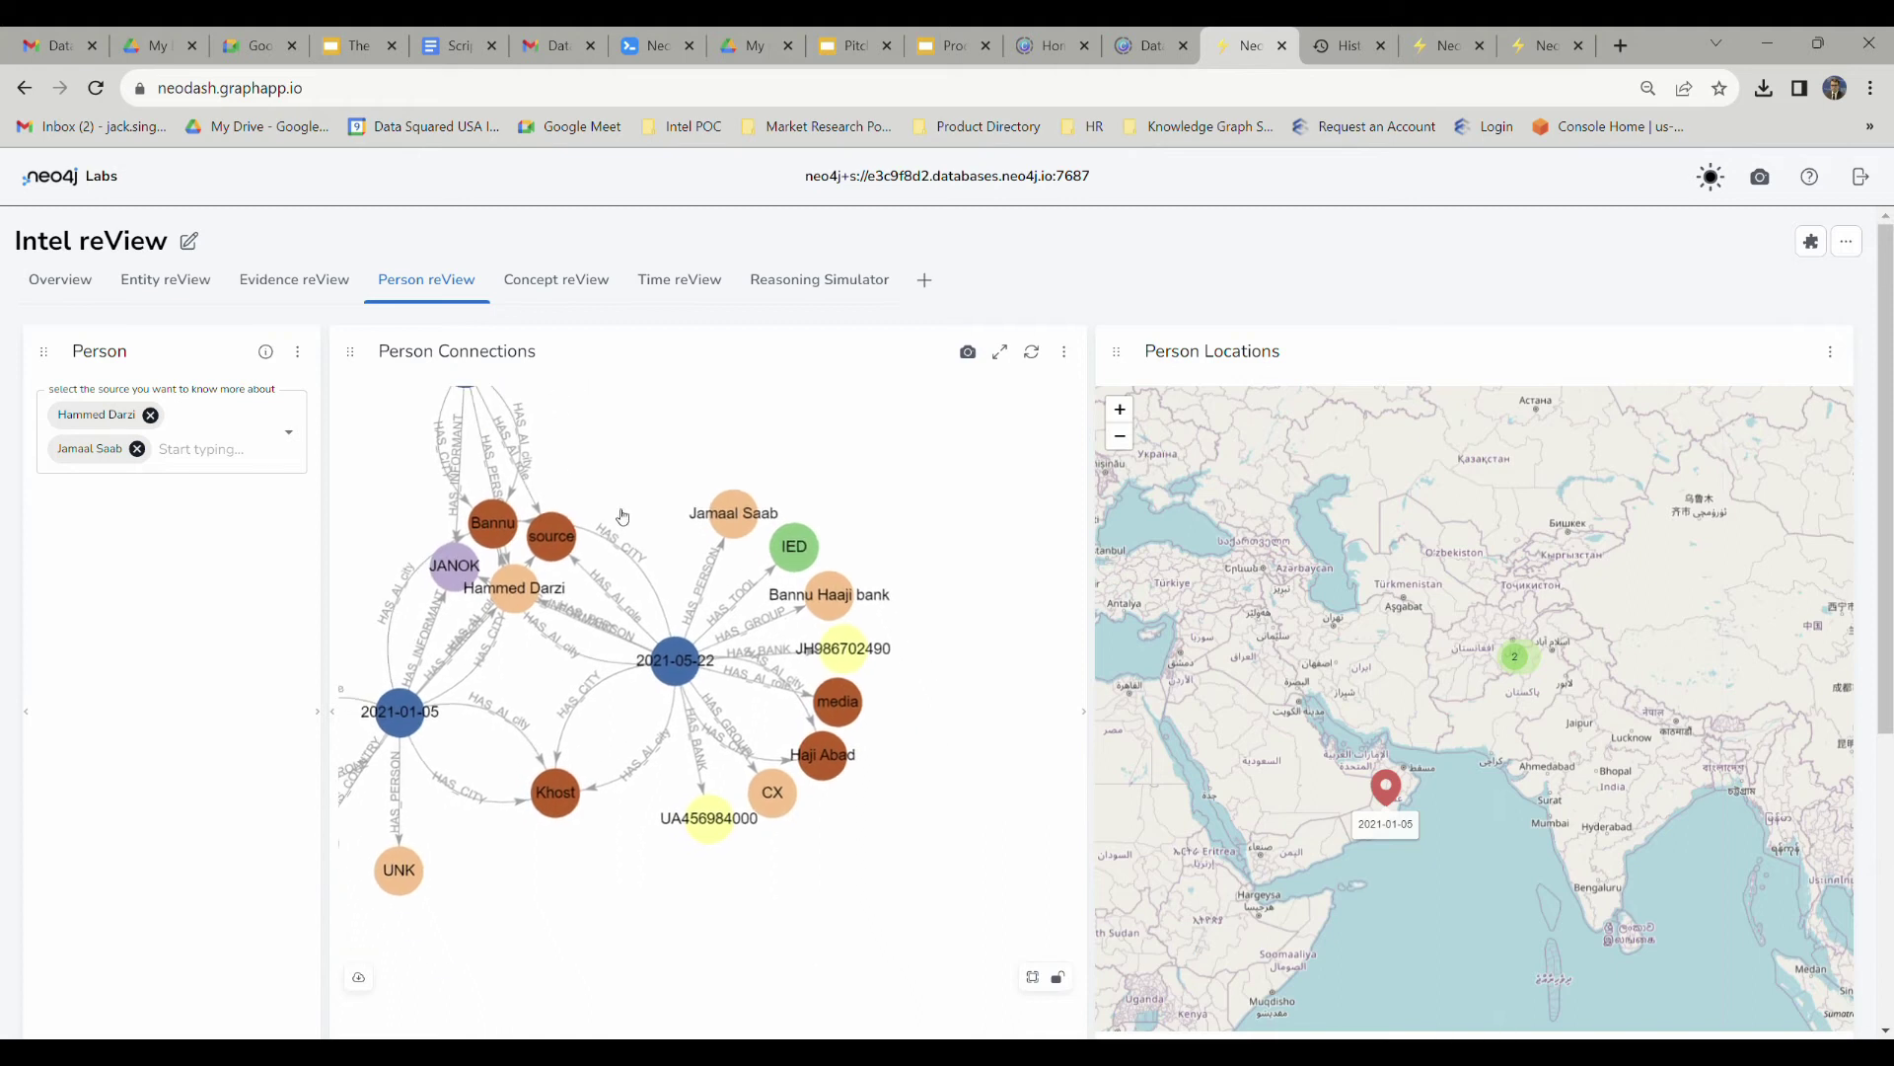
pyautogui.scroll(3, 752, 508)
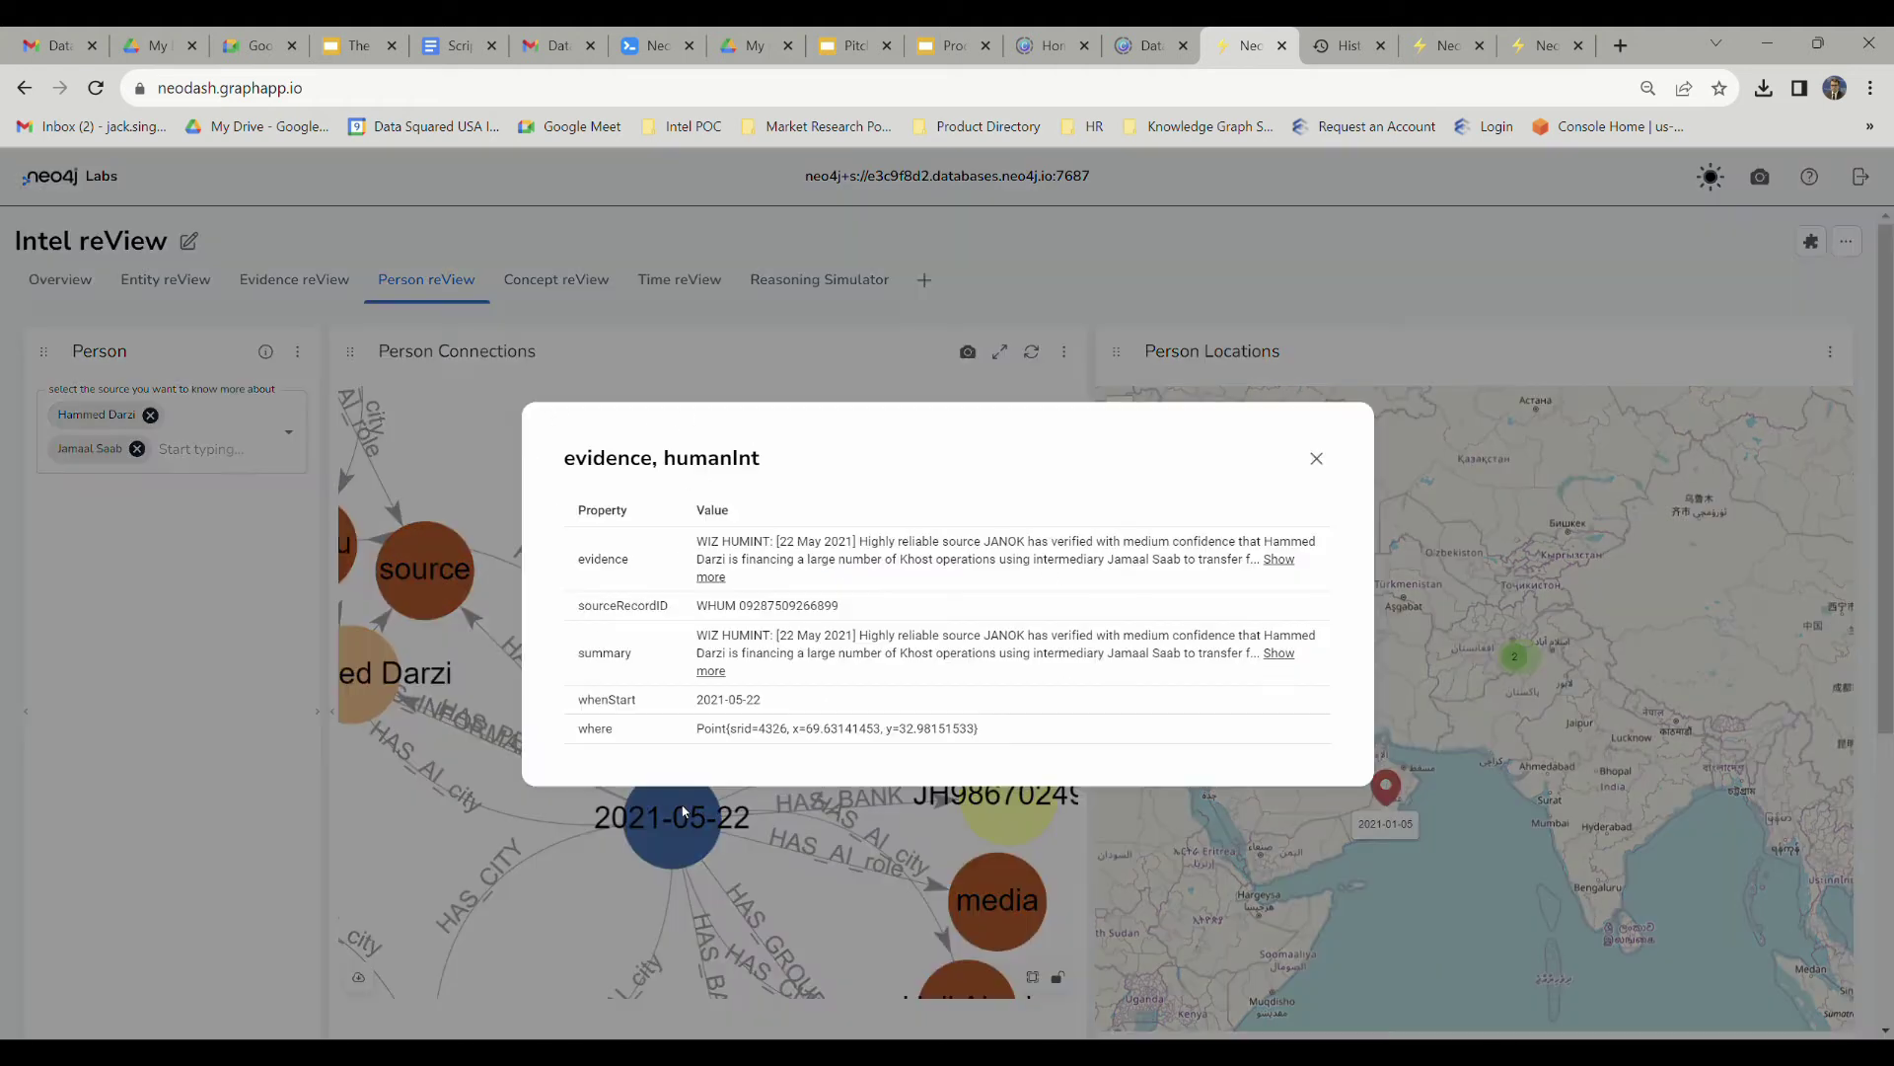
pyautogui.click(686, 819)
pyautogui.click(1317, 458)
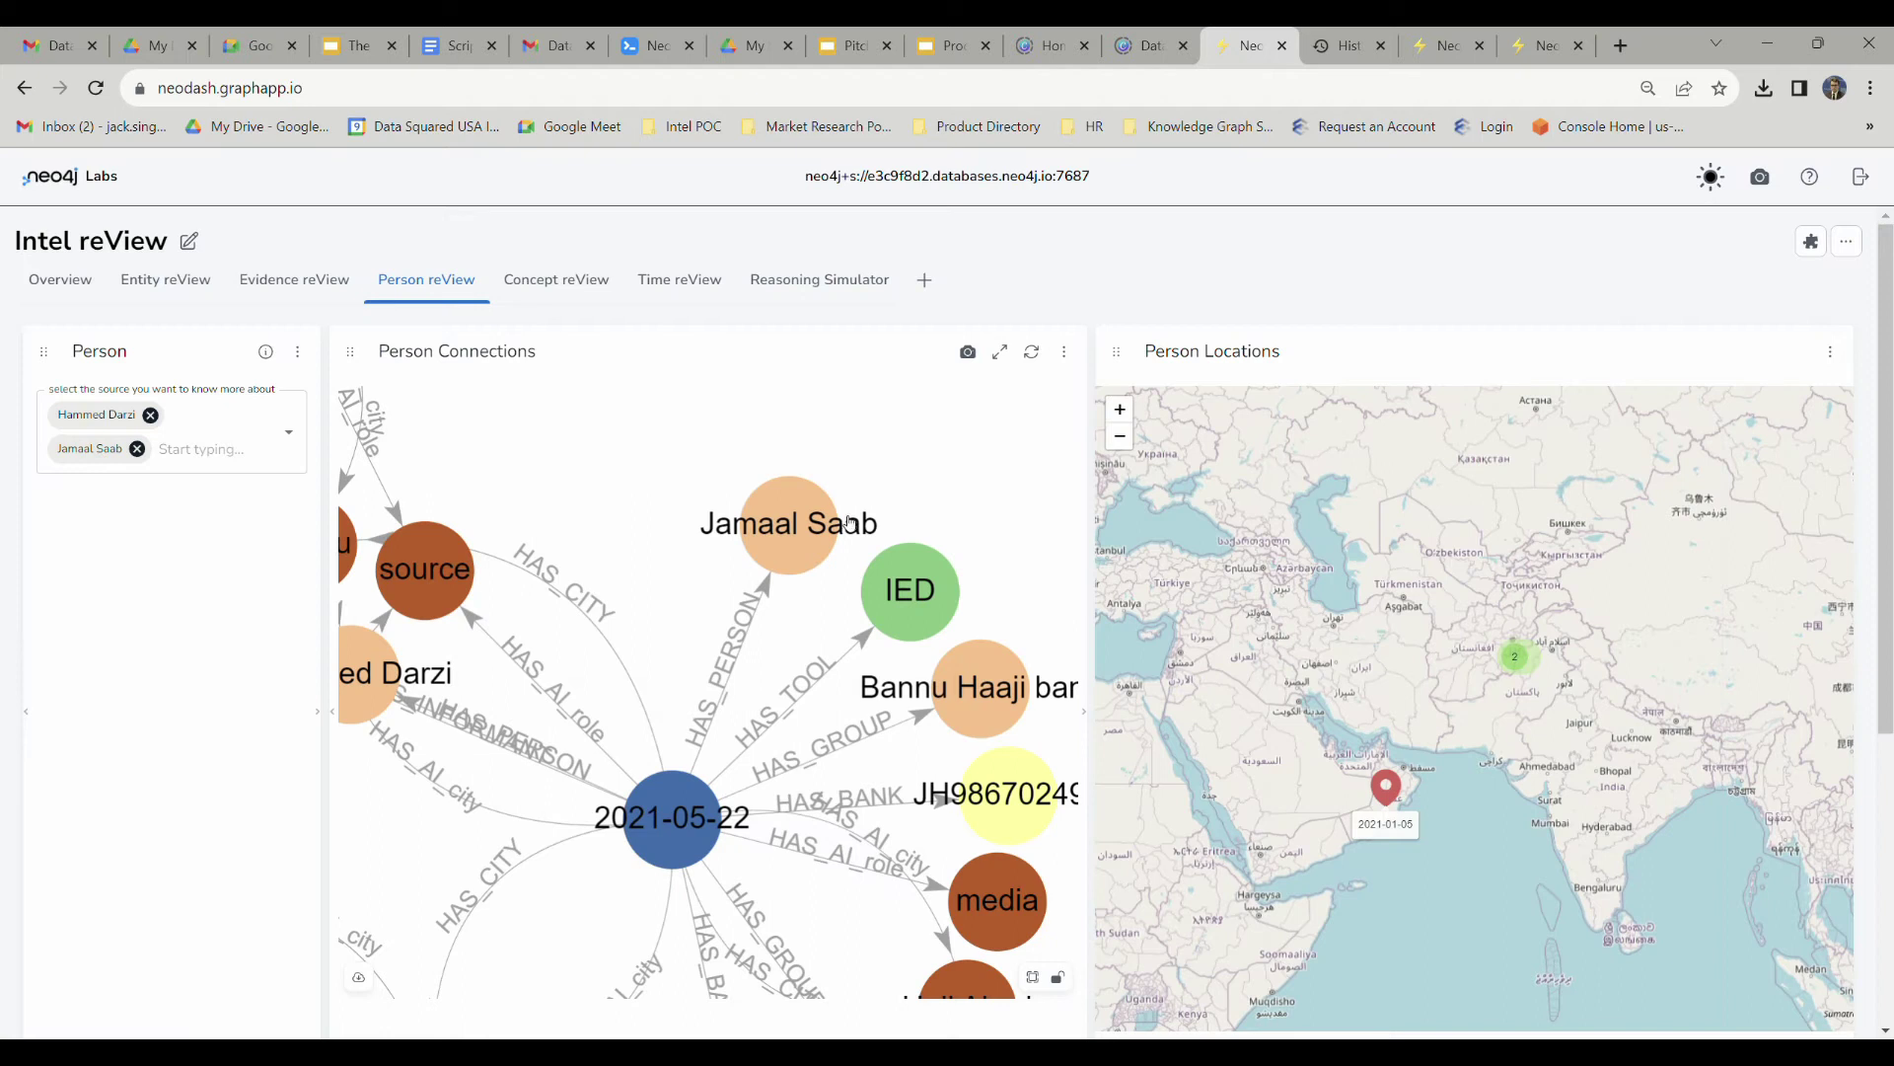
# Recentre the network to show the Bannu, JANOK, PAK, UNK, 2021-05-13 and terrorist nodes.
pyautogui.moveTo(1083, 736); pyautogui.dragTo(903, 539)
pyautogui.scroll(-2, 904, 539)
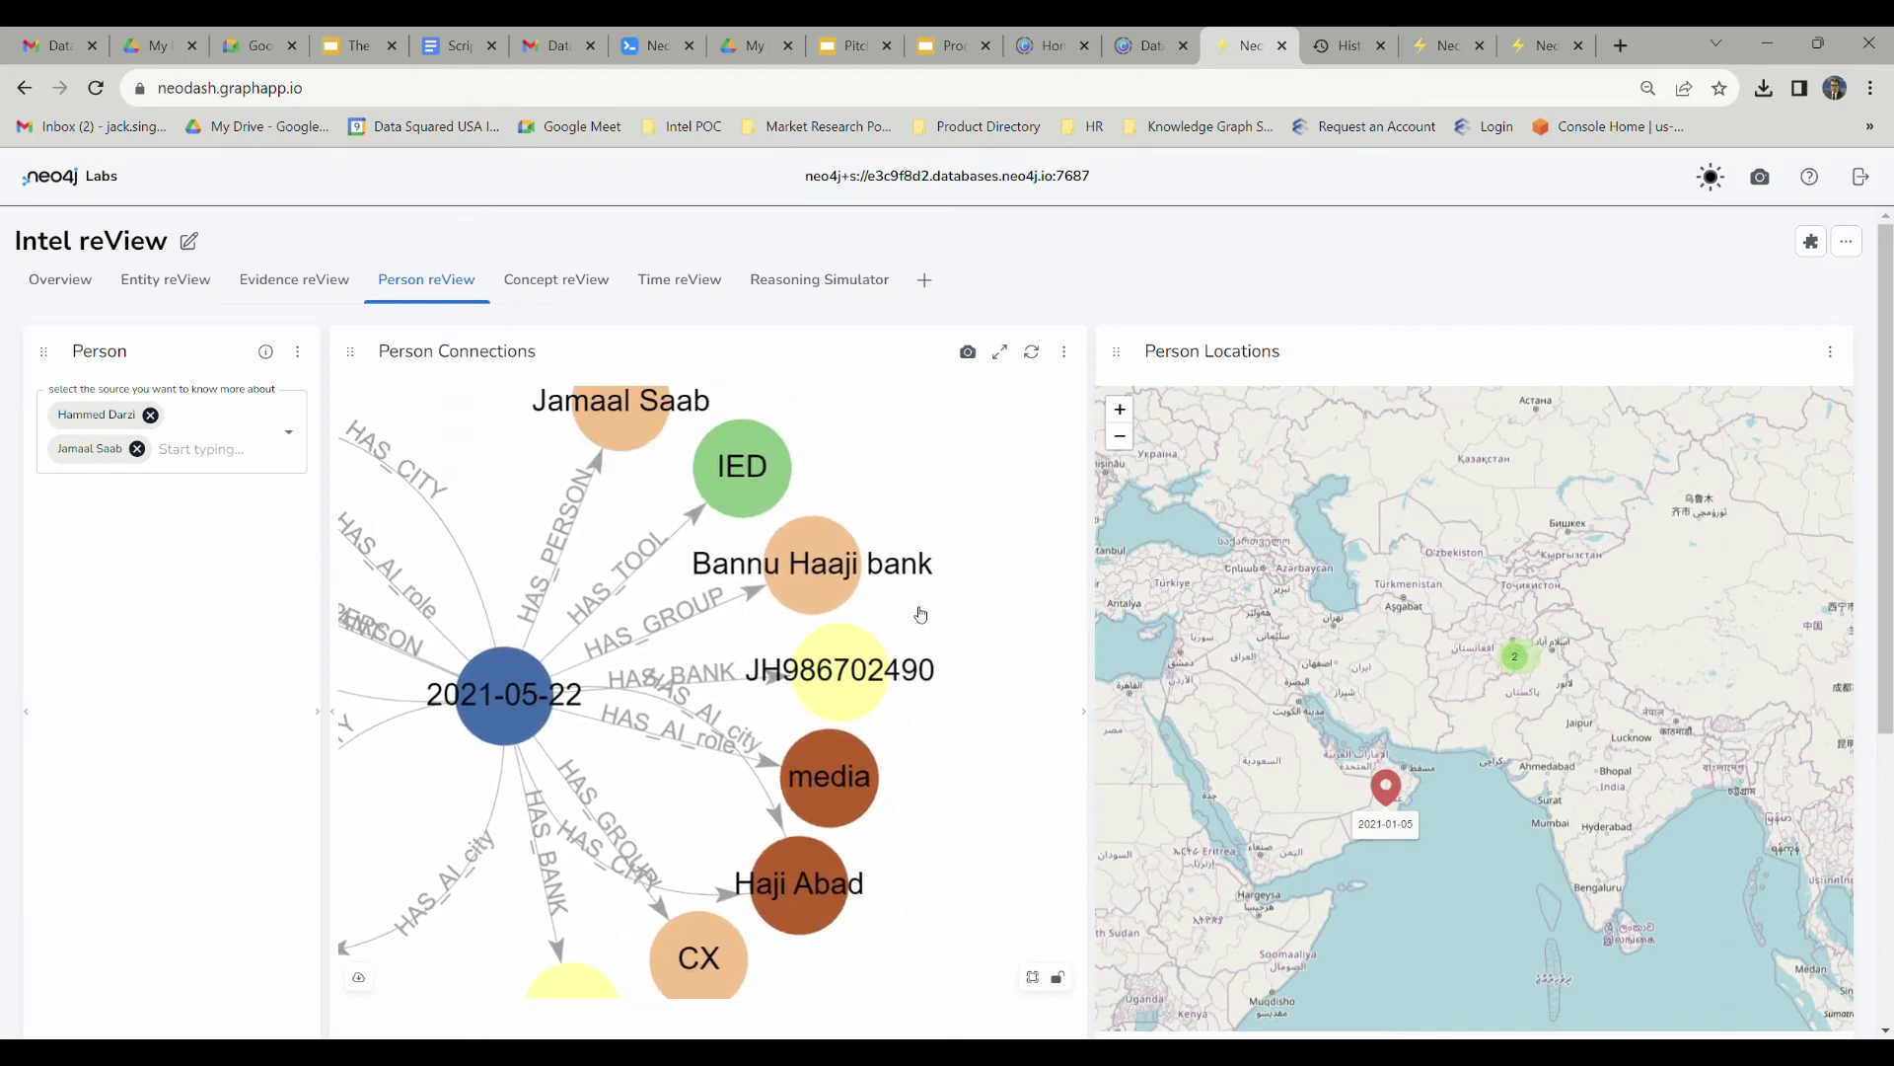
pyautogui.moveTo(956, 599); pyautogui.dragTo(962, 549)
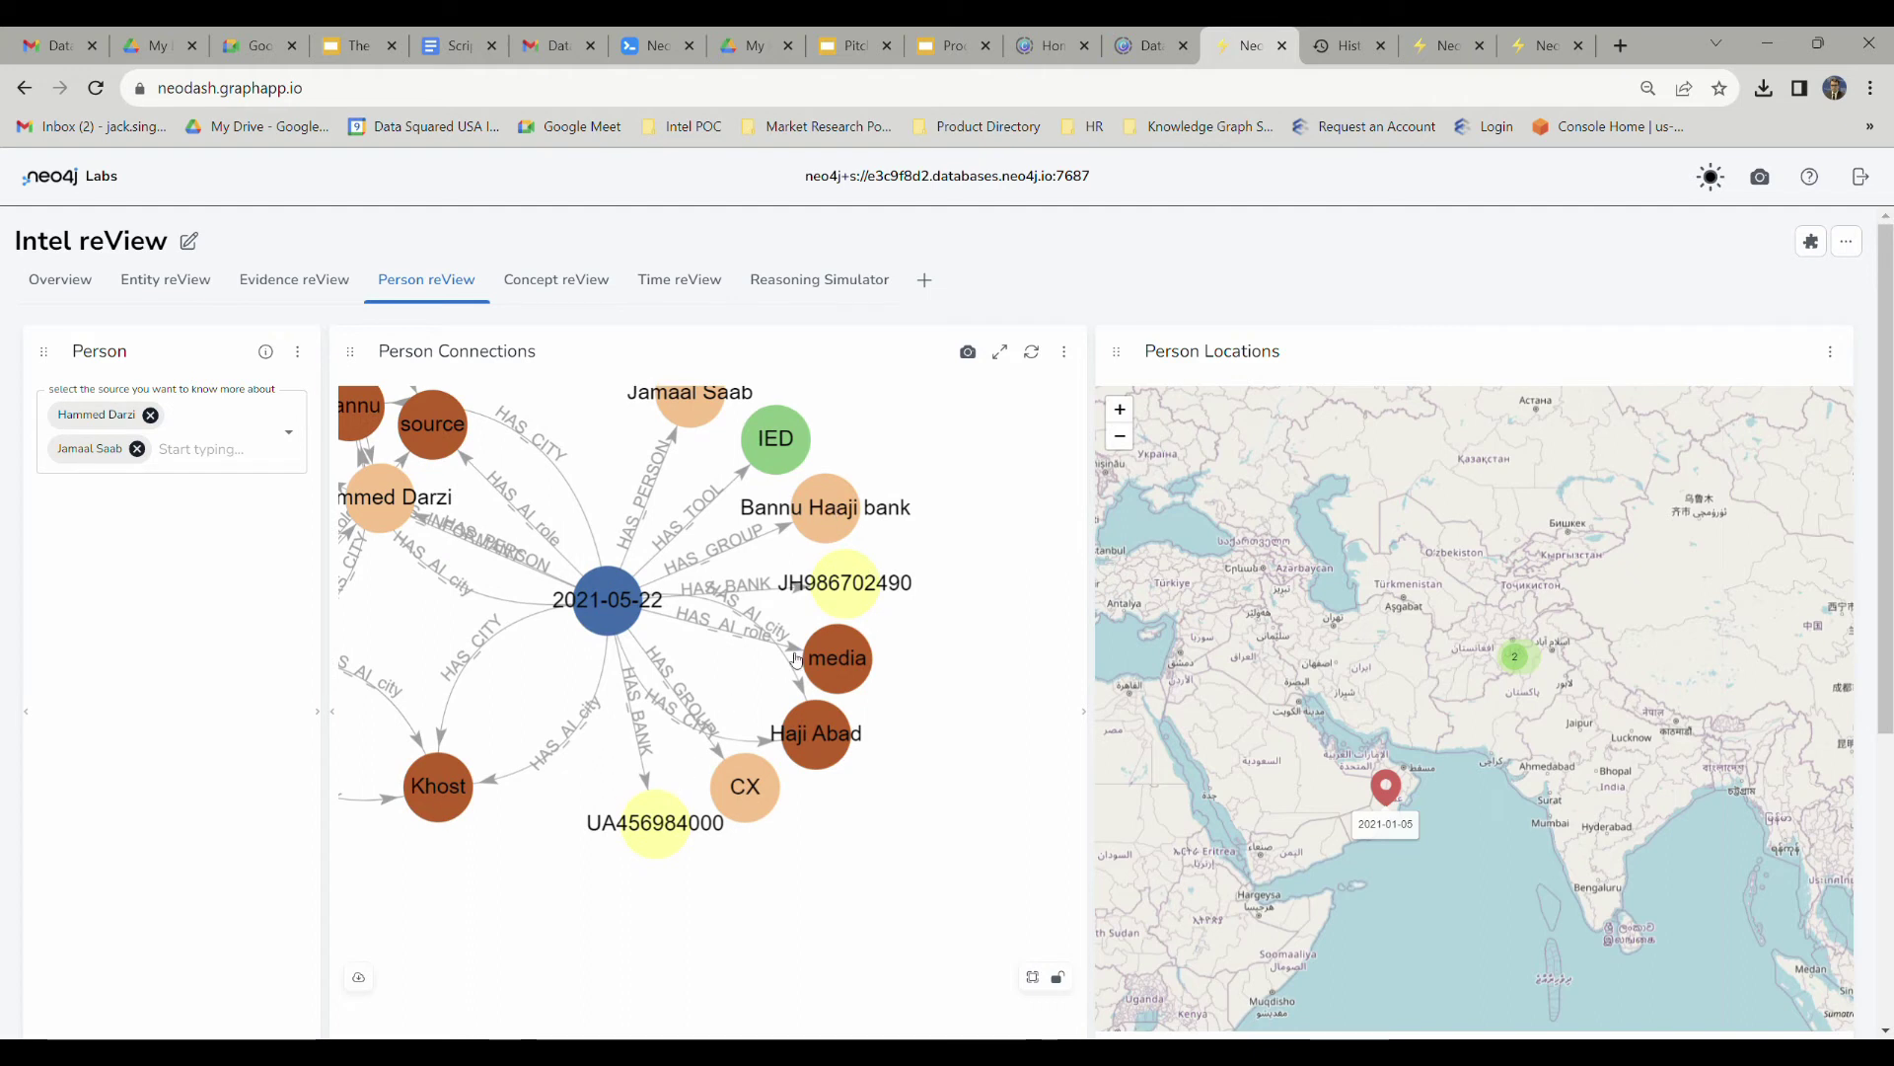
pyautogui.moveTo(342, 624); pyautogui.dragTo(813, 476)
pyautogui.scroll(-2, 813, 475)
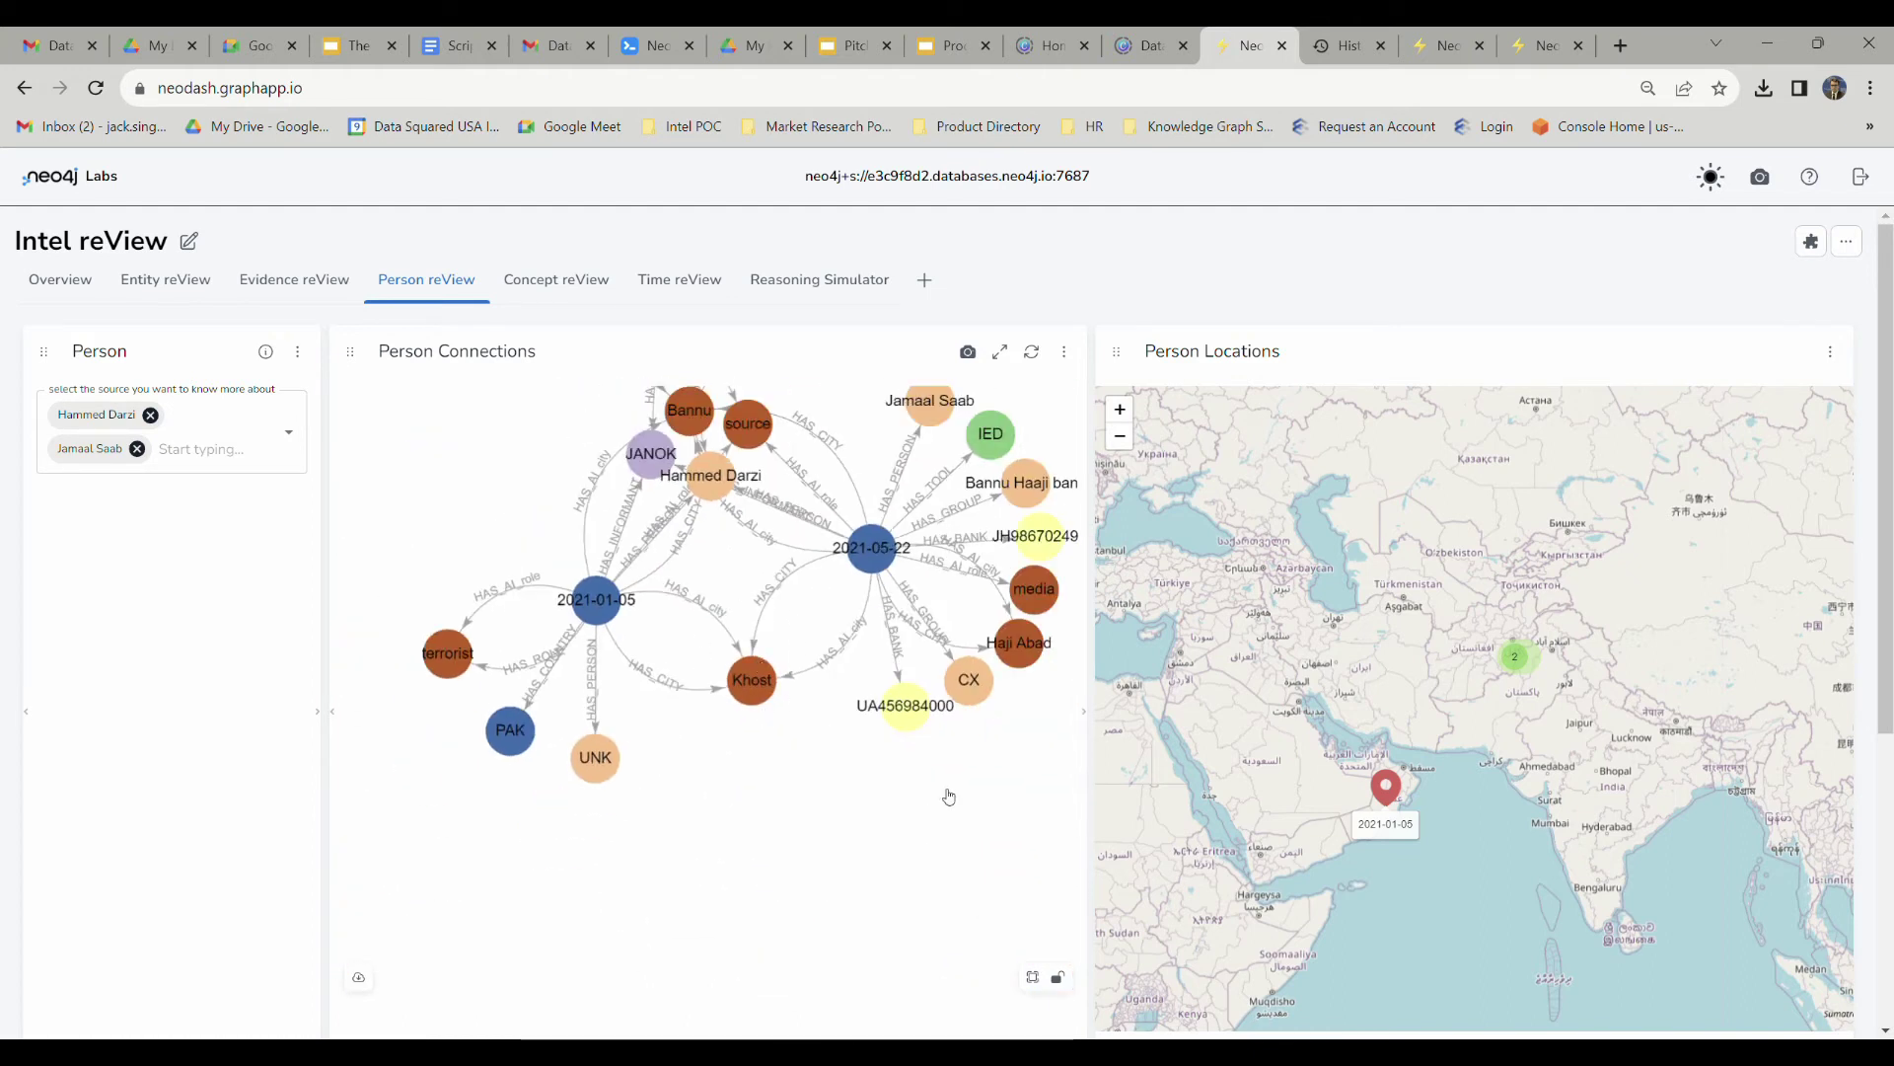
pyautogui.moveTo(762, 736); pyautogui.dragTo(760, 885)
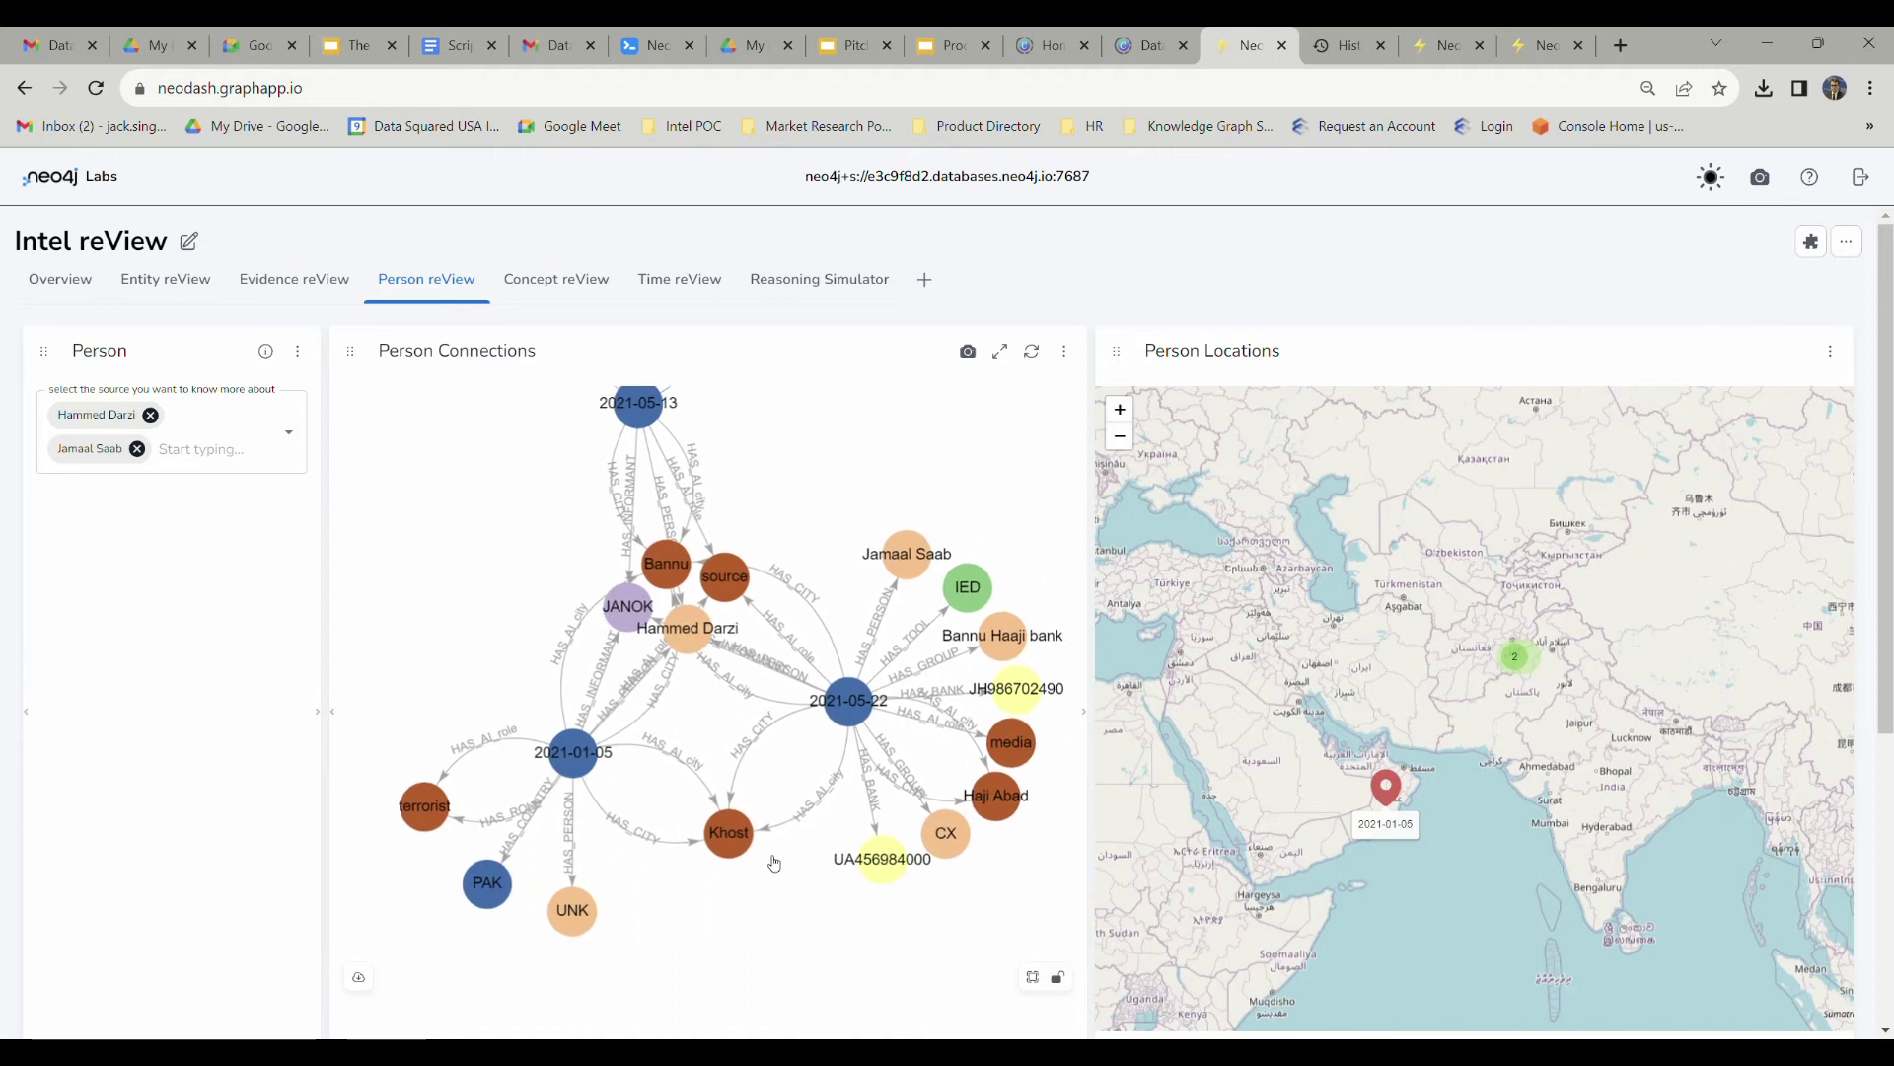
pyautogui.scroll(6, 572, 647)
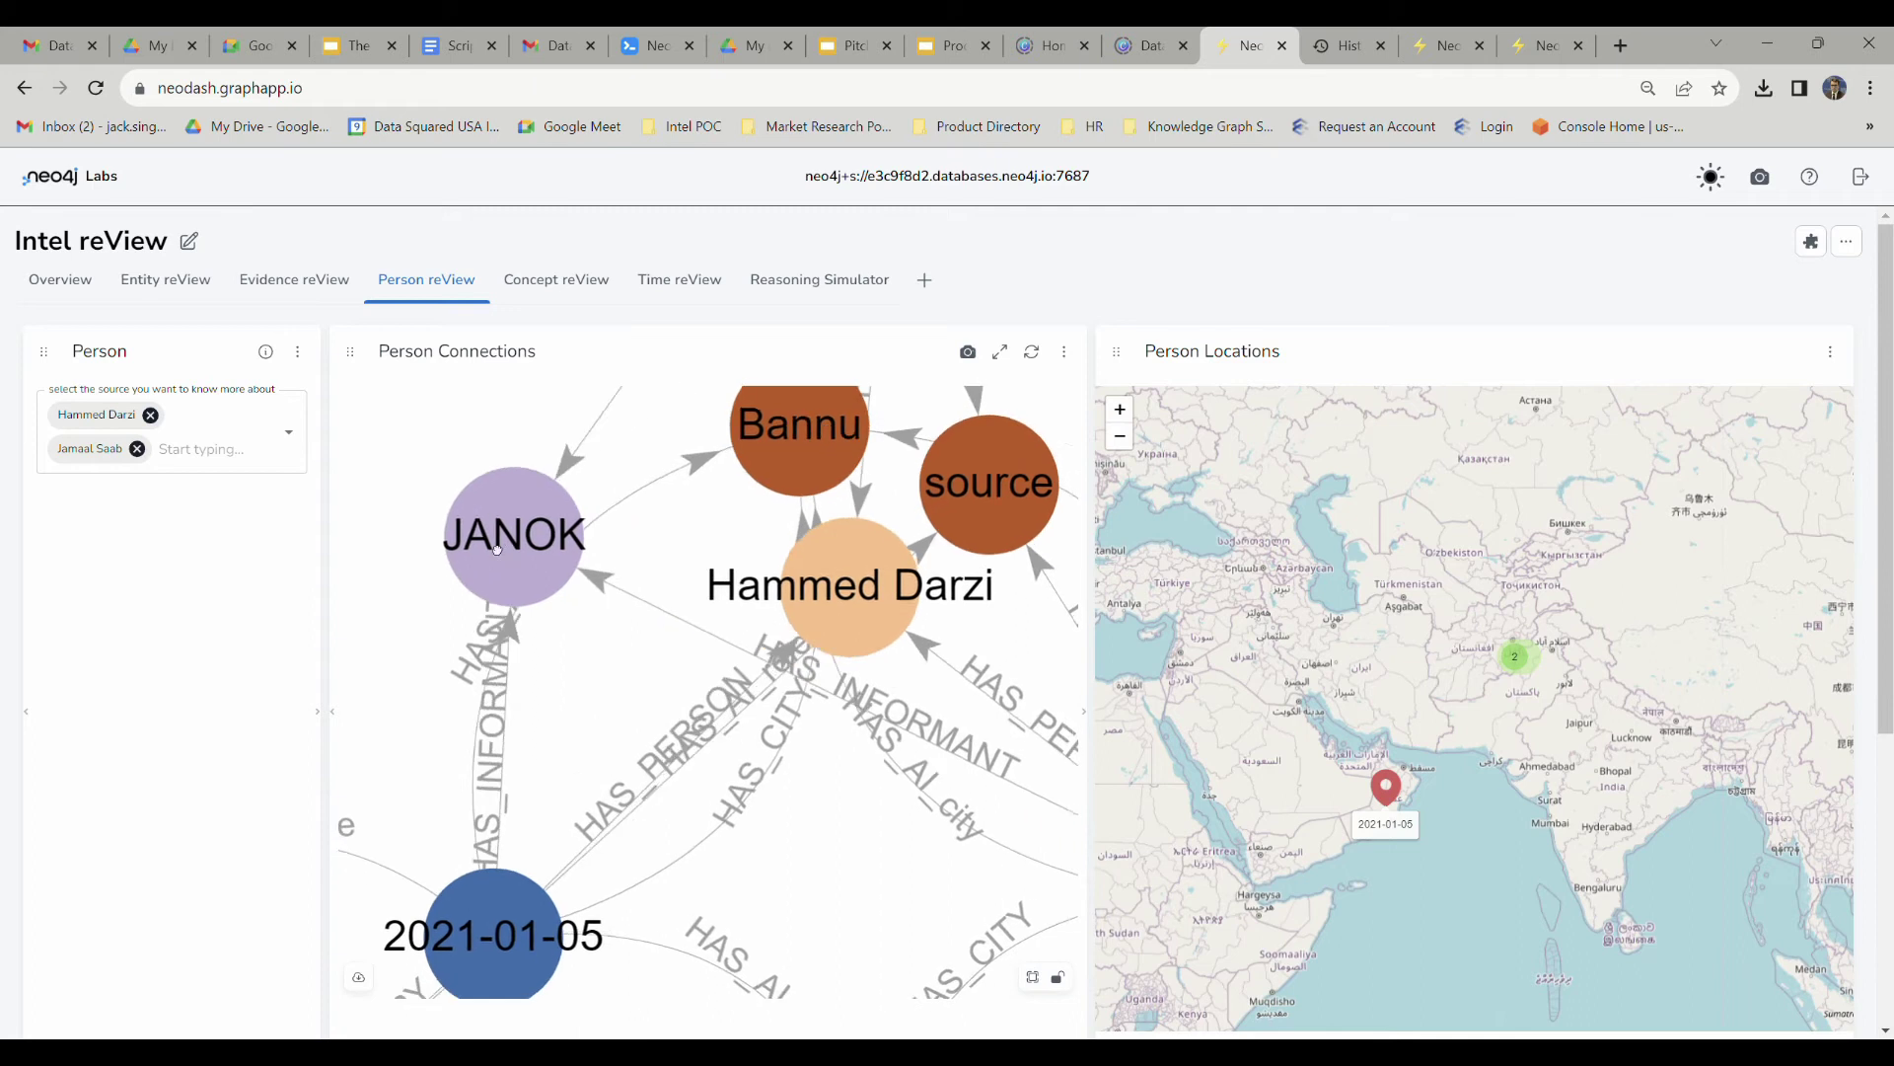
pyautogui.moveTo(657, 631); pyautogui.dragTo(1032, 815)
pyautogui.scroll(-4, 803, 601)
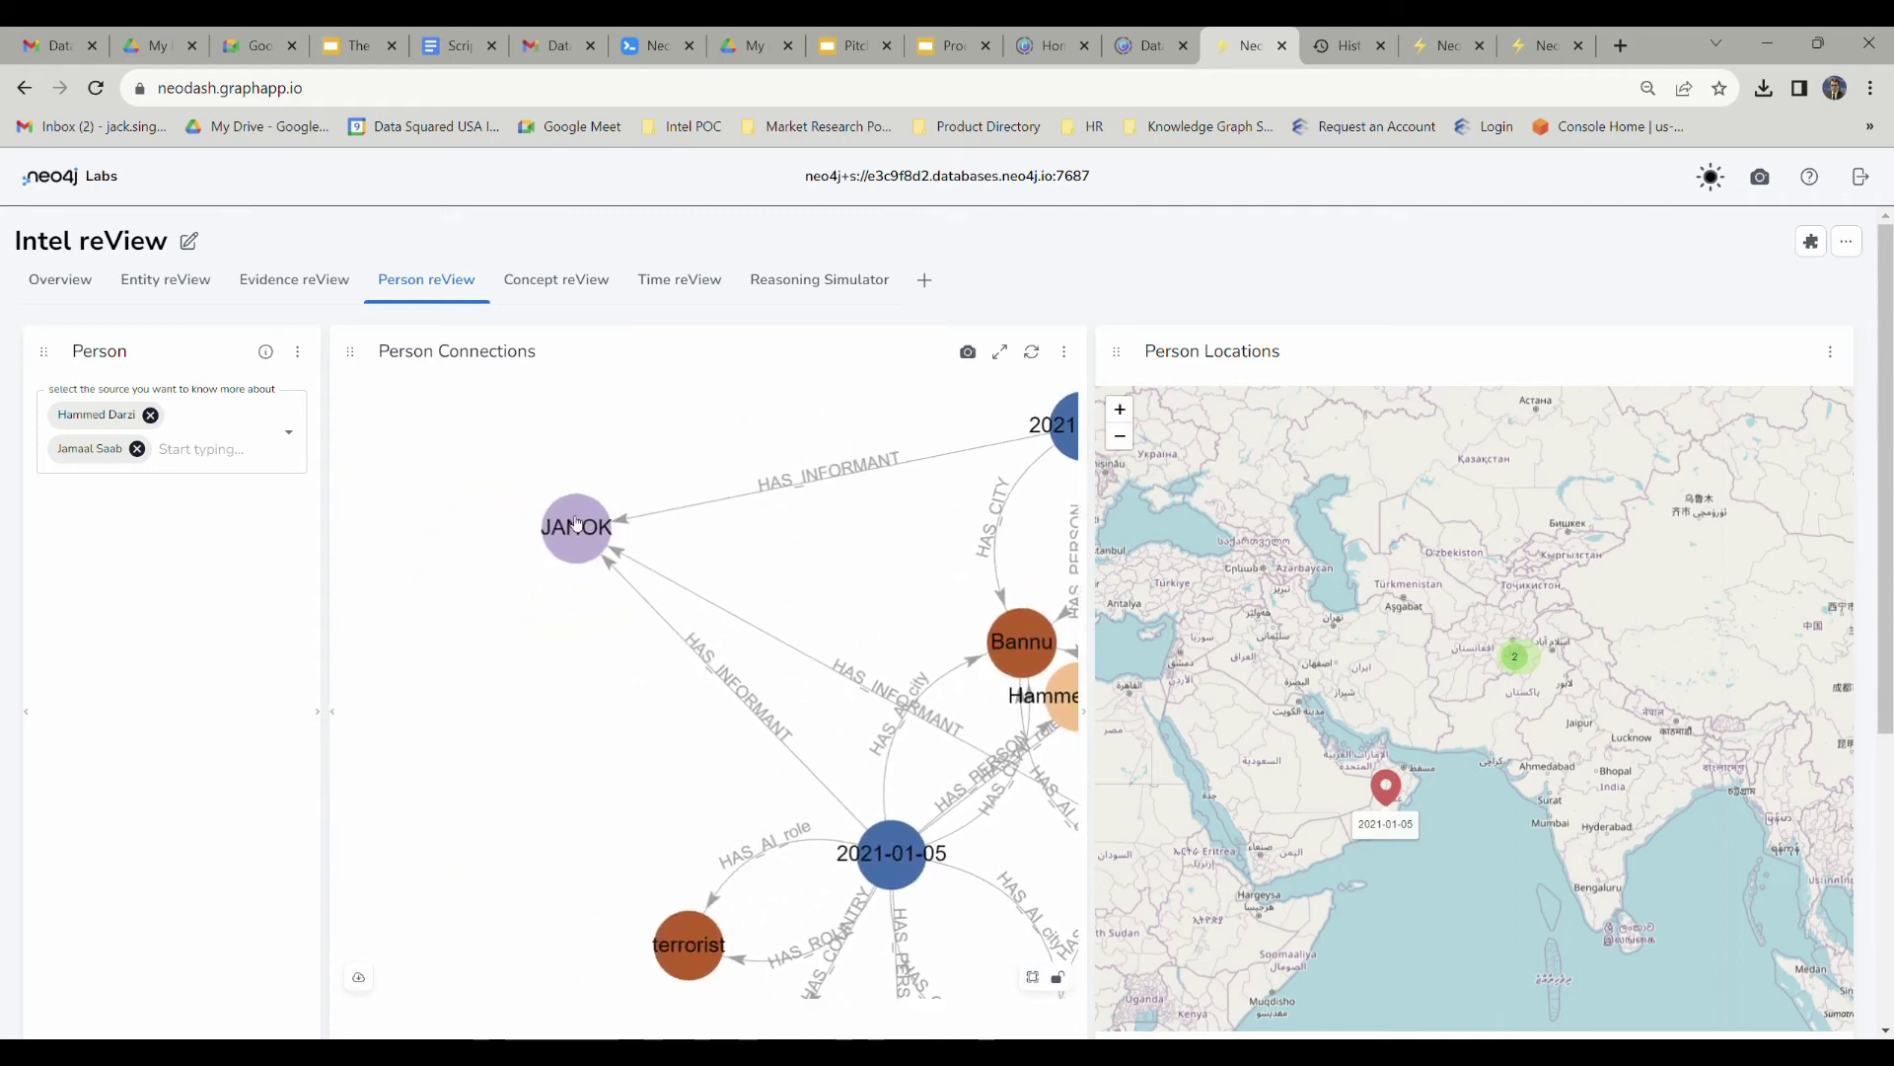
# Expand JANOK's HAS_INFORMANT relationships and arrange the four dated report nodes.
pyautogui.rightClick(577, 525)
pyautogui.moveTo(641, 636)
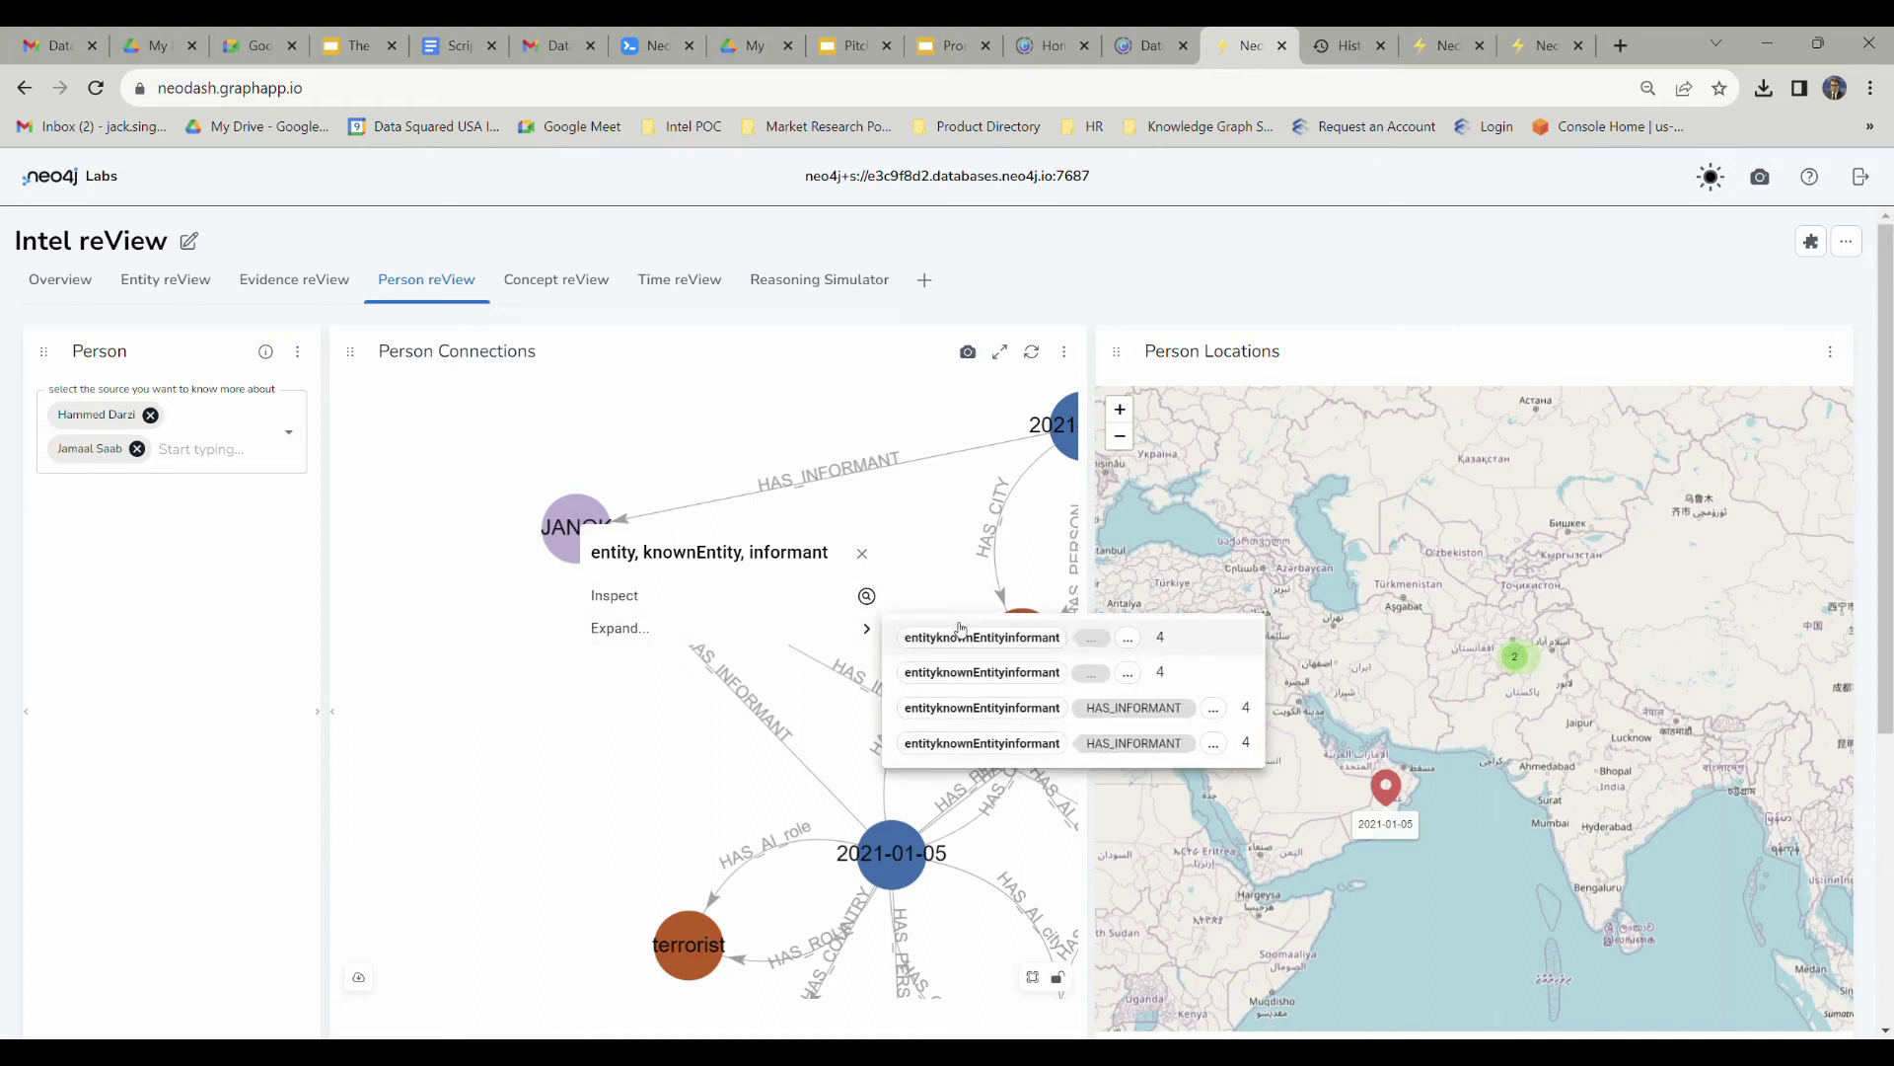
pyautogui.click(1033, 707)
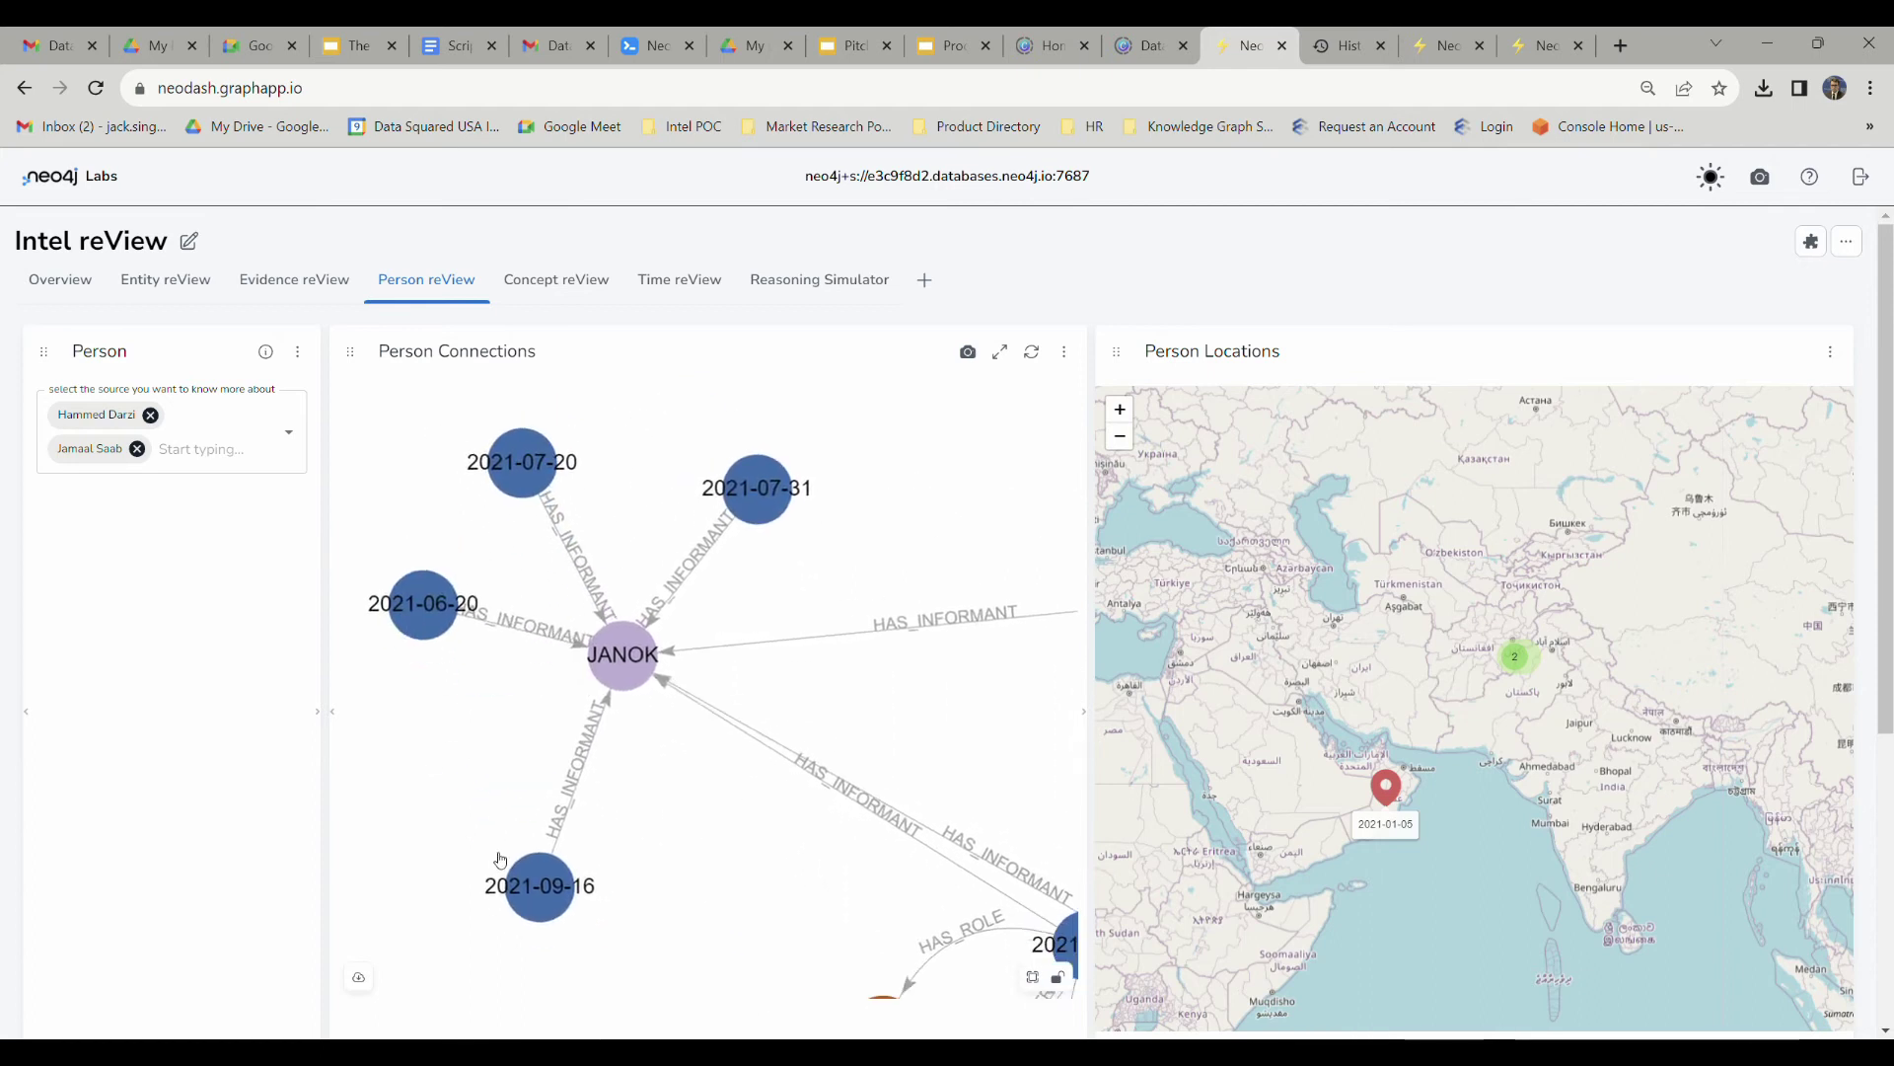
pyautogui.moveTo(540, 913); pyautogui.dragTo(428, 746)
pyautogui.moveTo(765, 516); pyautogui.dragTo(654, 481)
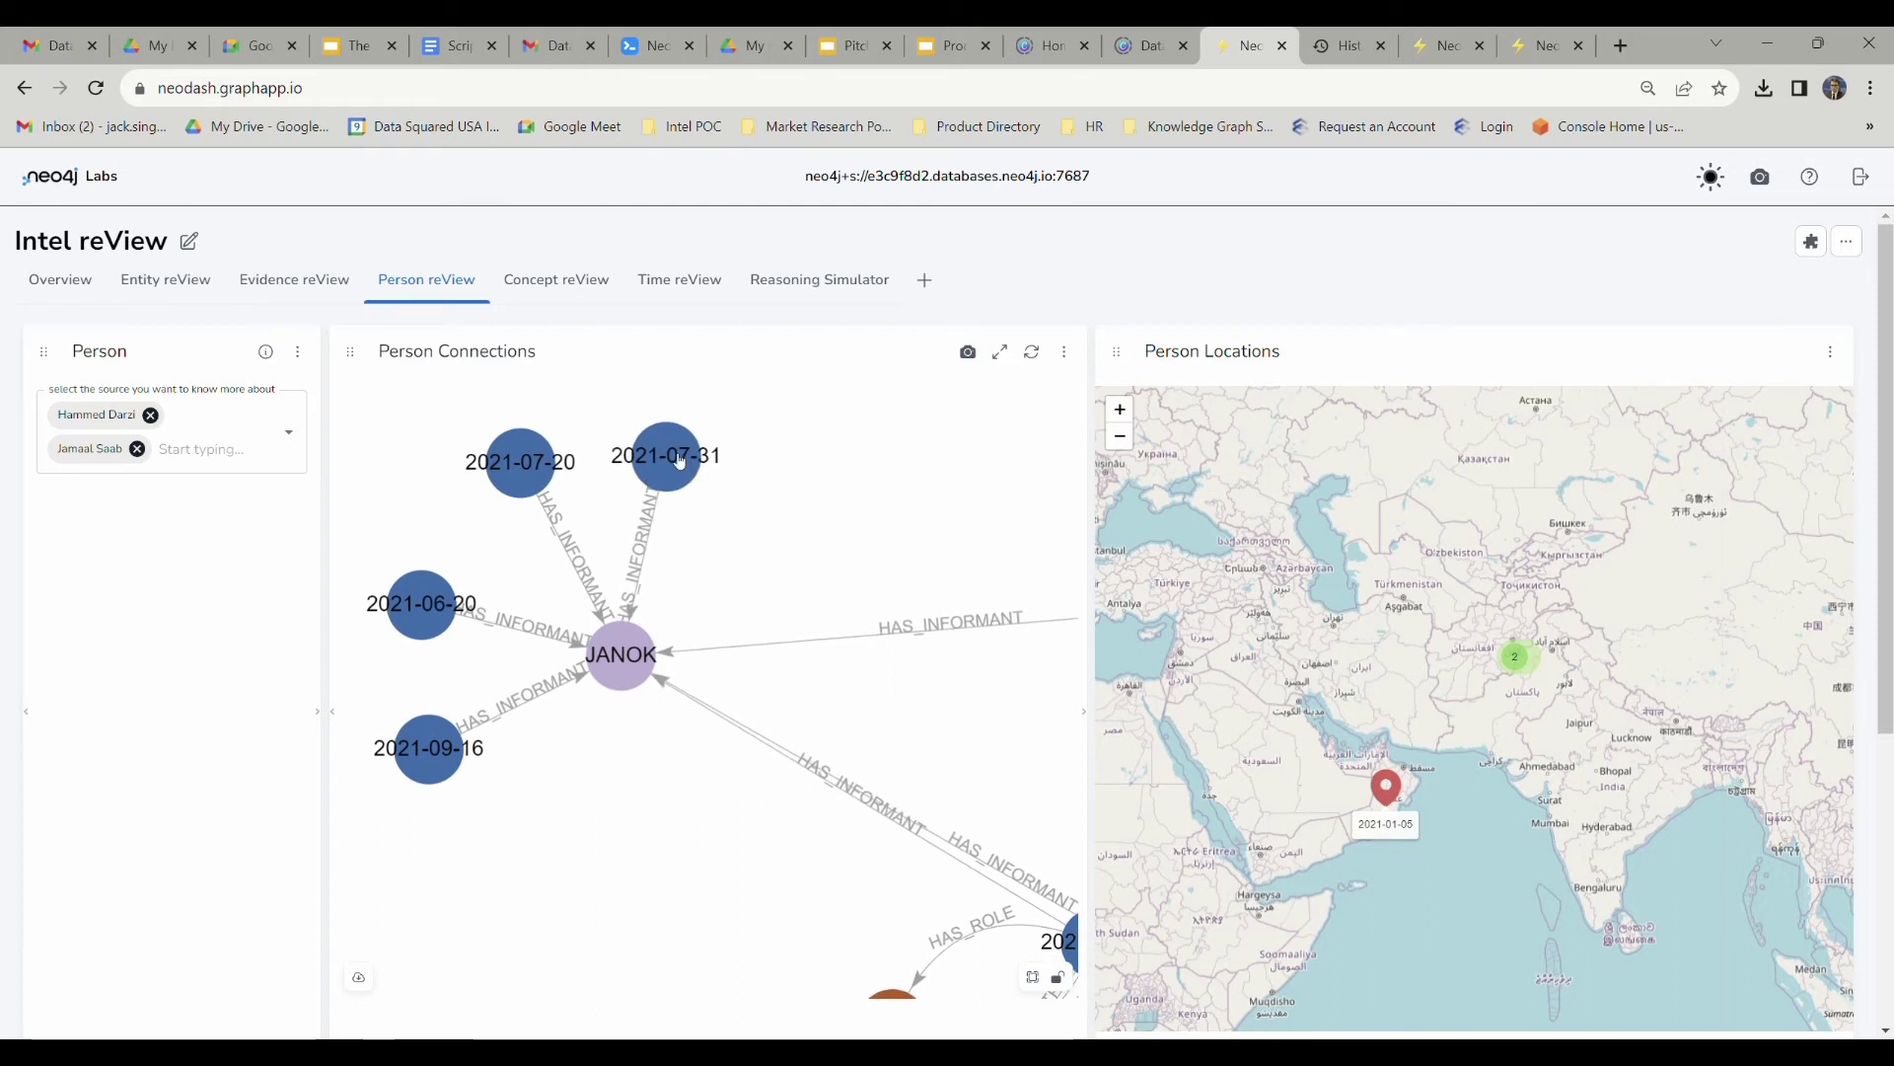
# Review the 2021-07-31 report saying JANOK was killed, then the 2021-07-20 report.
pyautogui.click(681, 463)
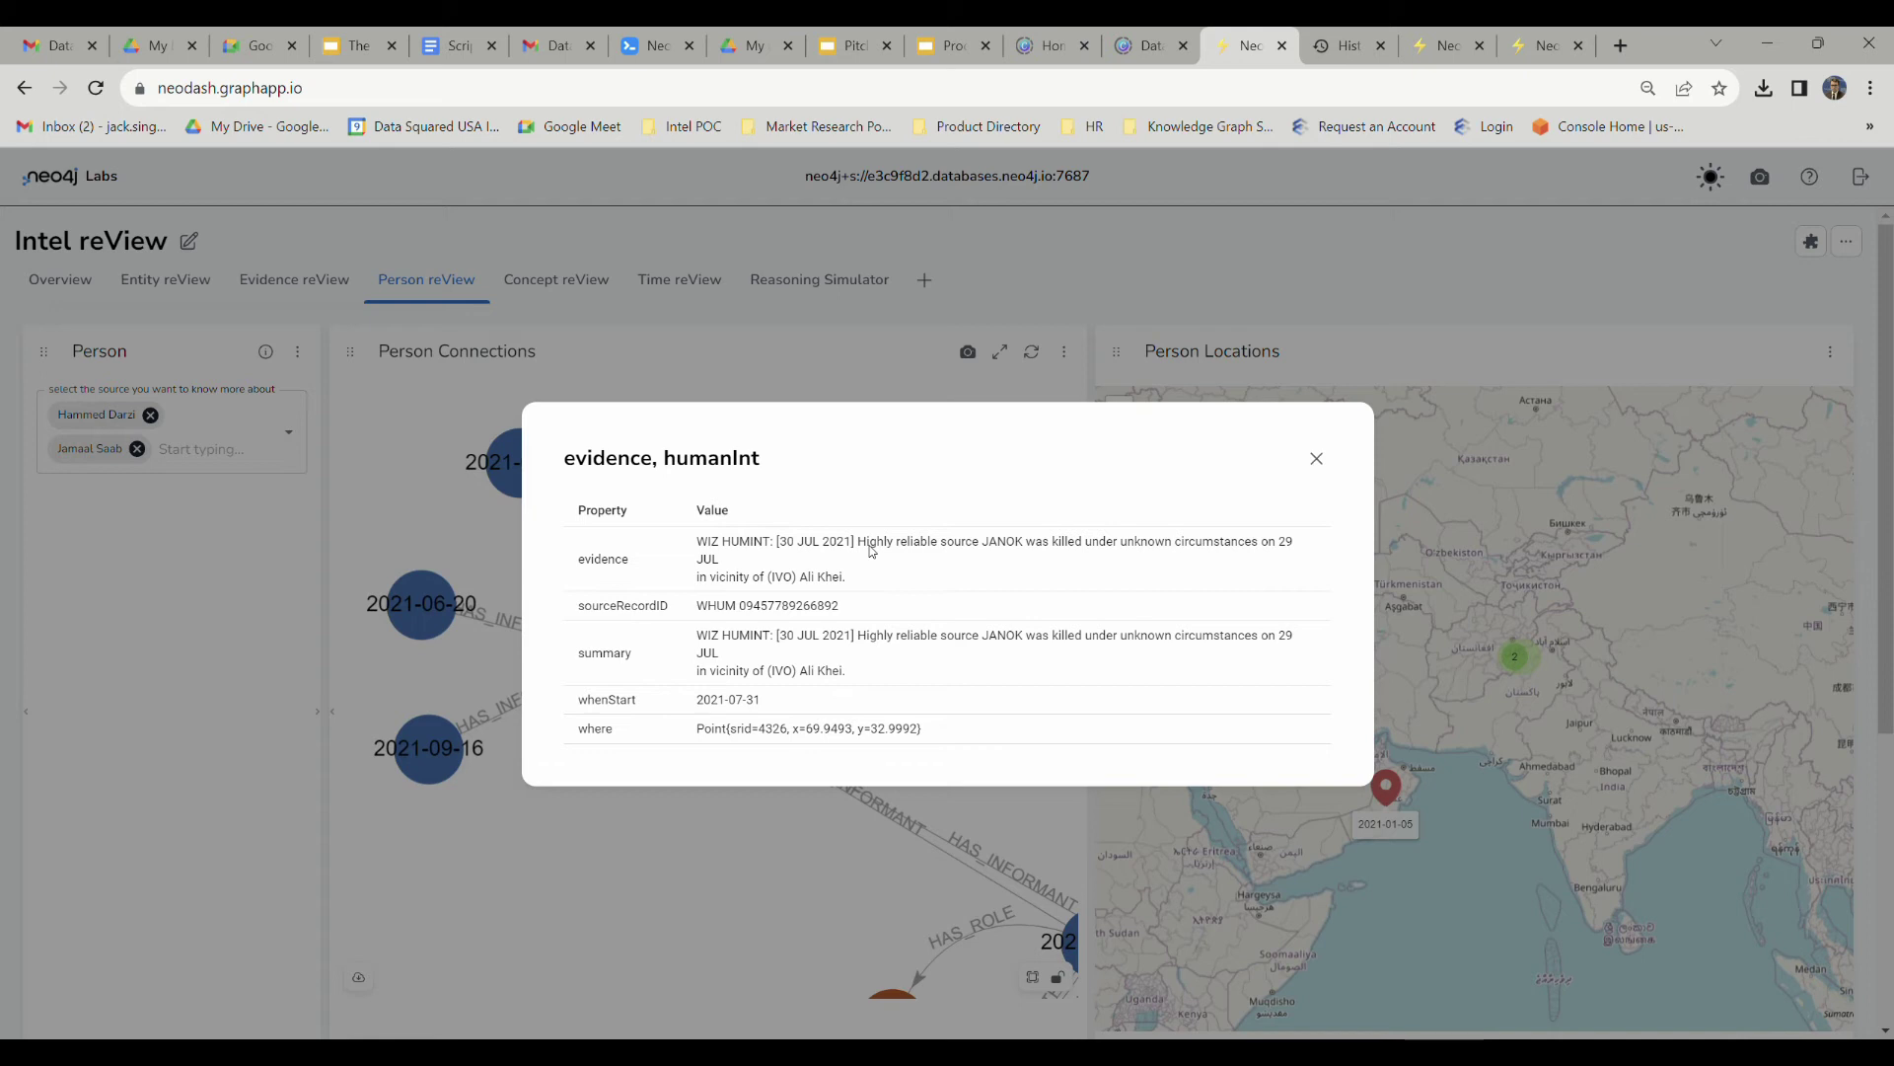
pyautogui.moveTo(872, 550); pyautogui.dragTo(1300, 542)
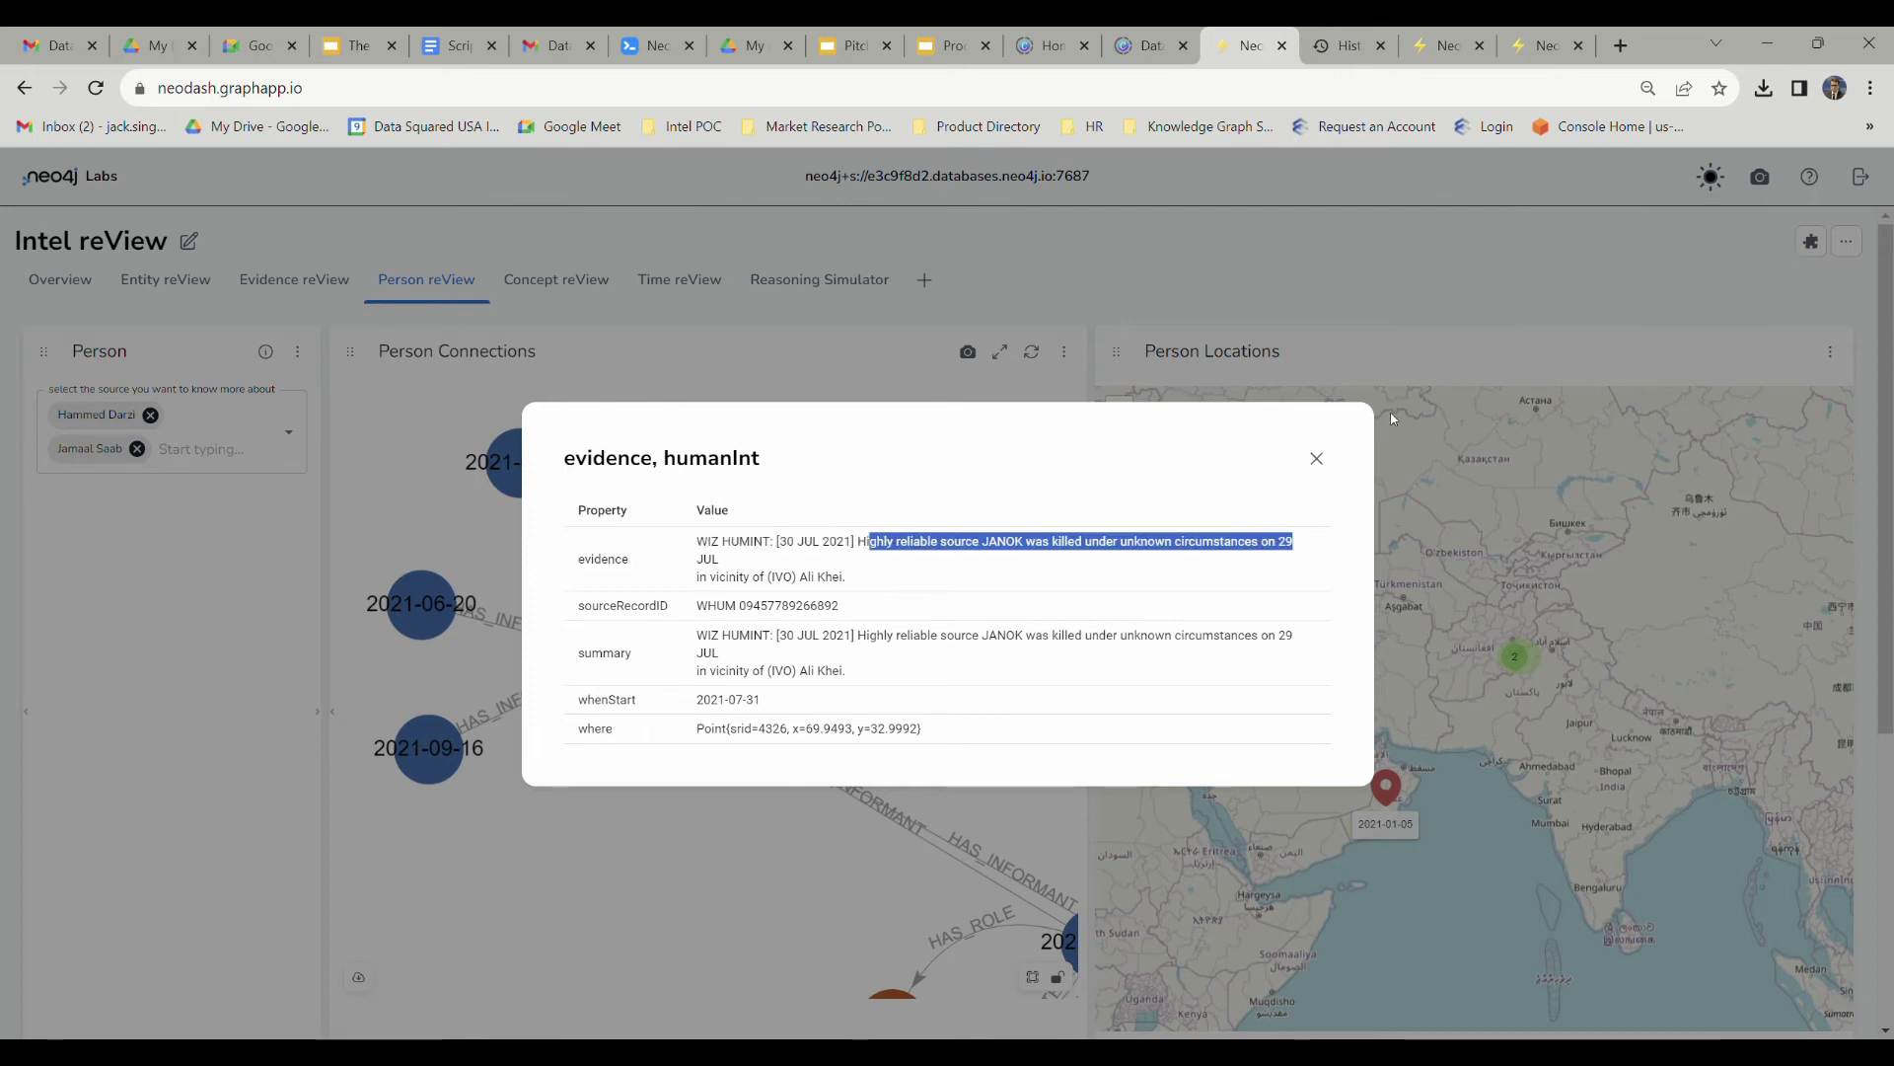
pyautogui.click(1316, 458)
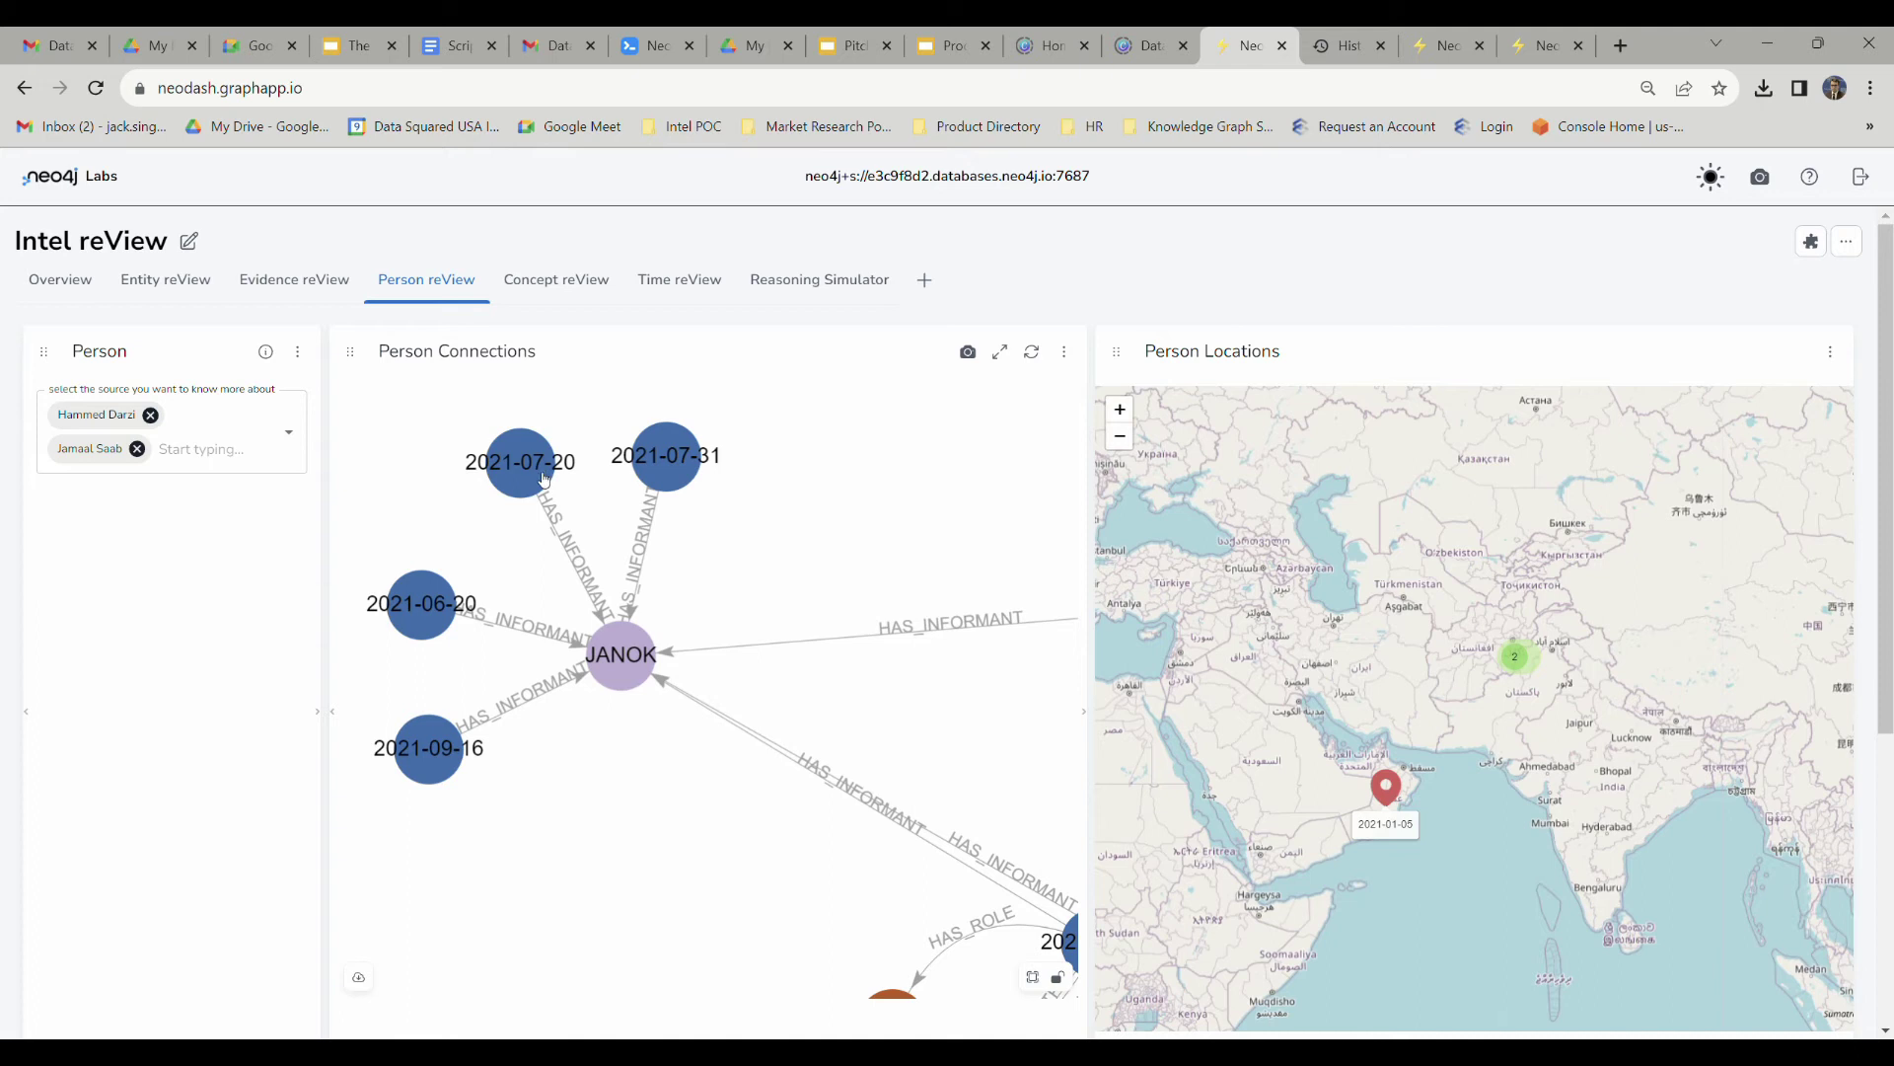
pyautogui.click(543, 480)
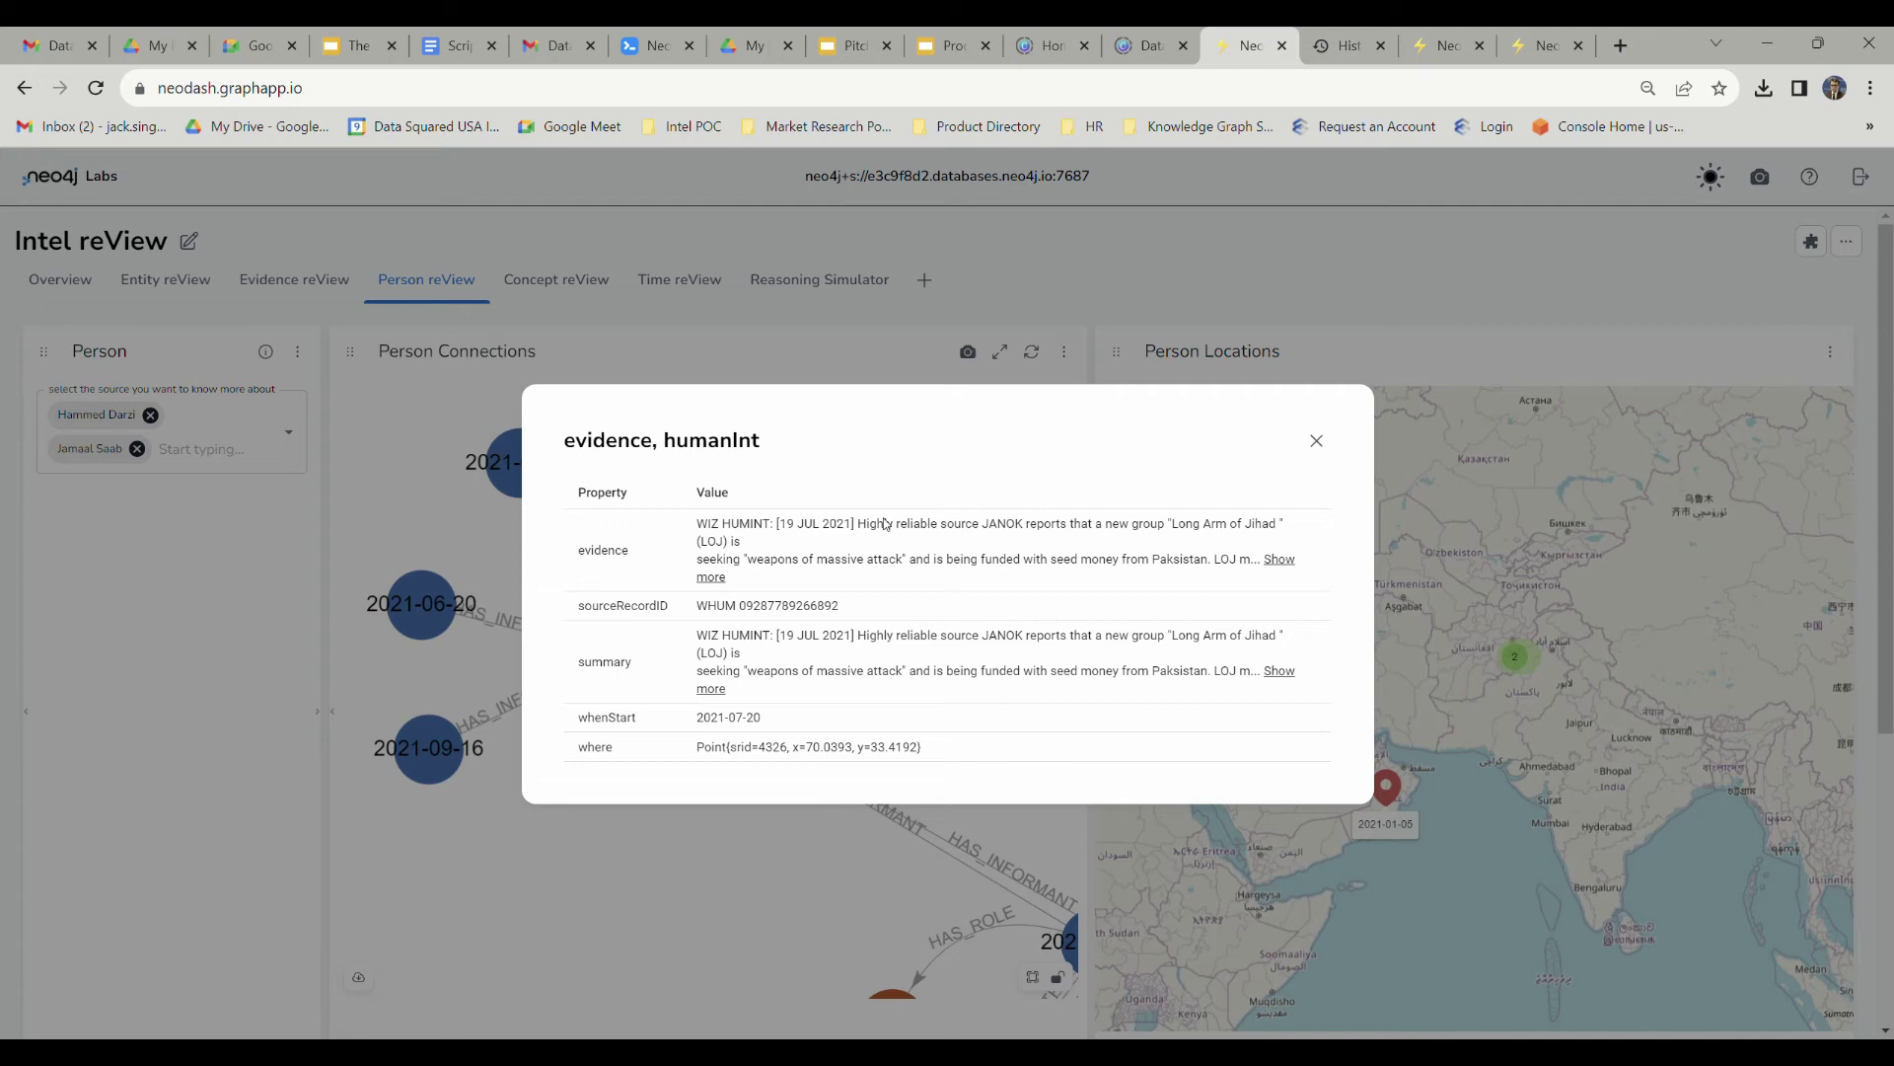
pyautogui.click(1316, 440)
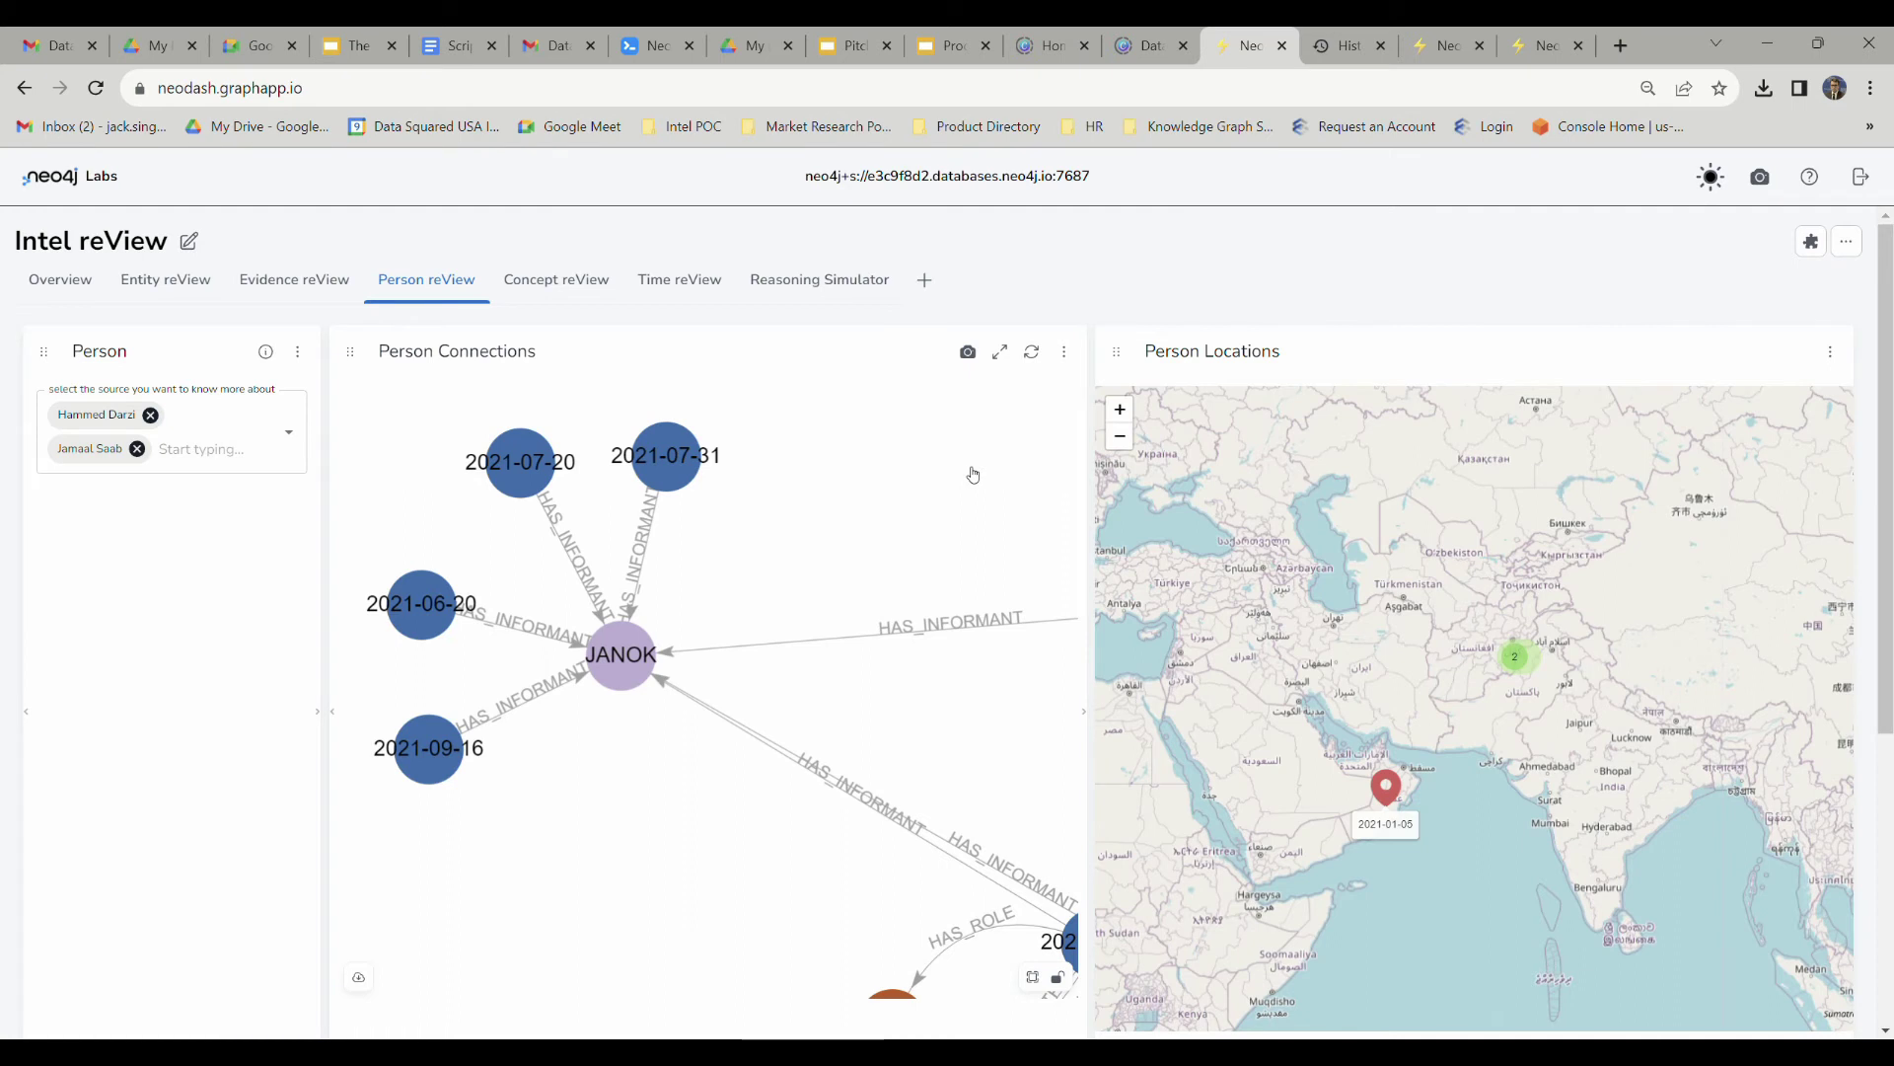
# Review the 2021-06-20 and 2021-09-16 reports, then pull JANOK's cluster to the right.
pyautogui.click(433, 606)
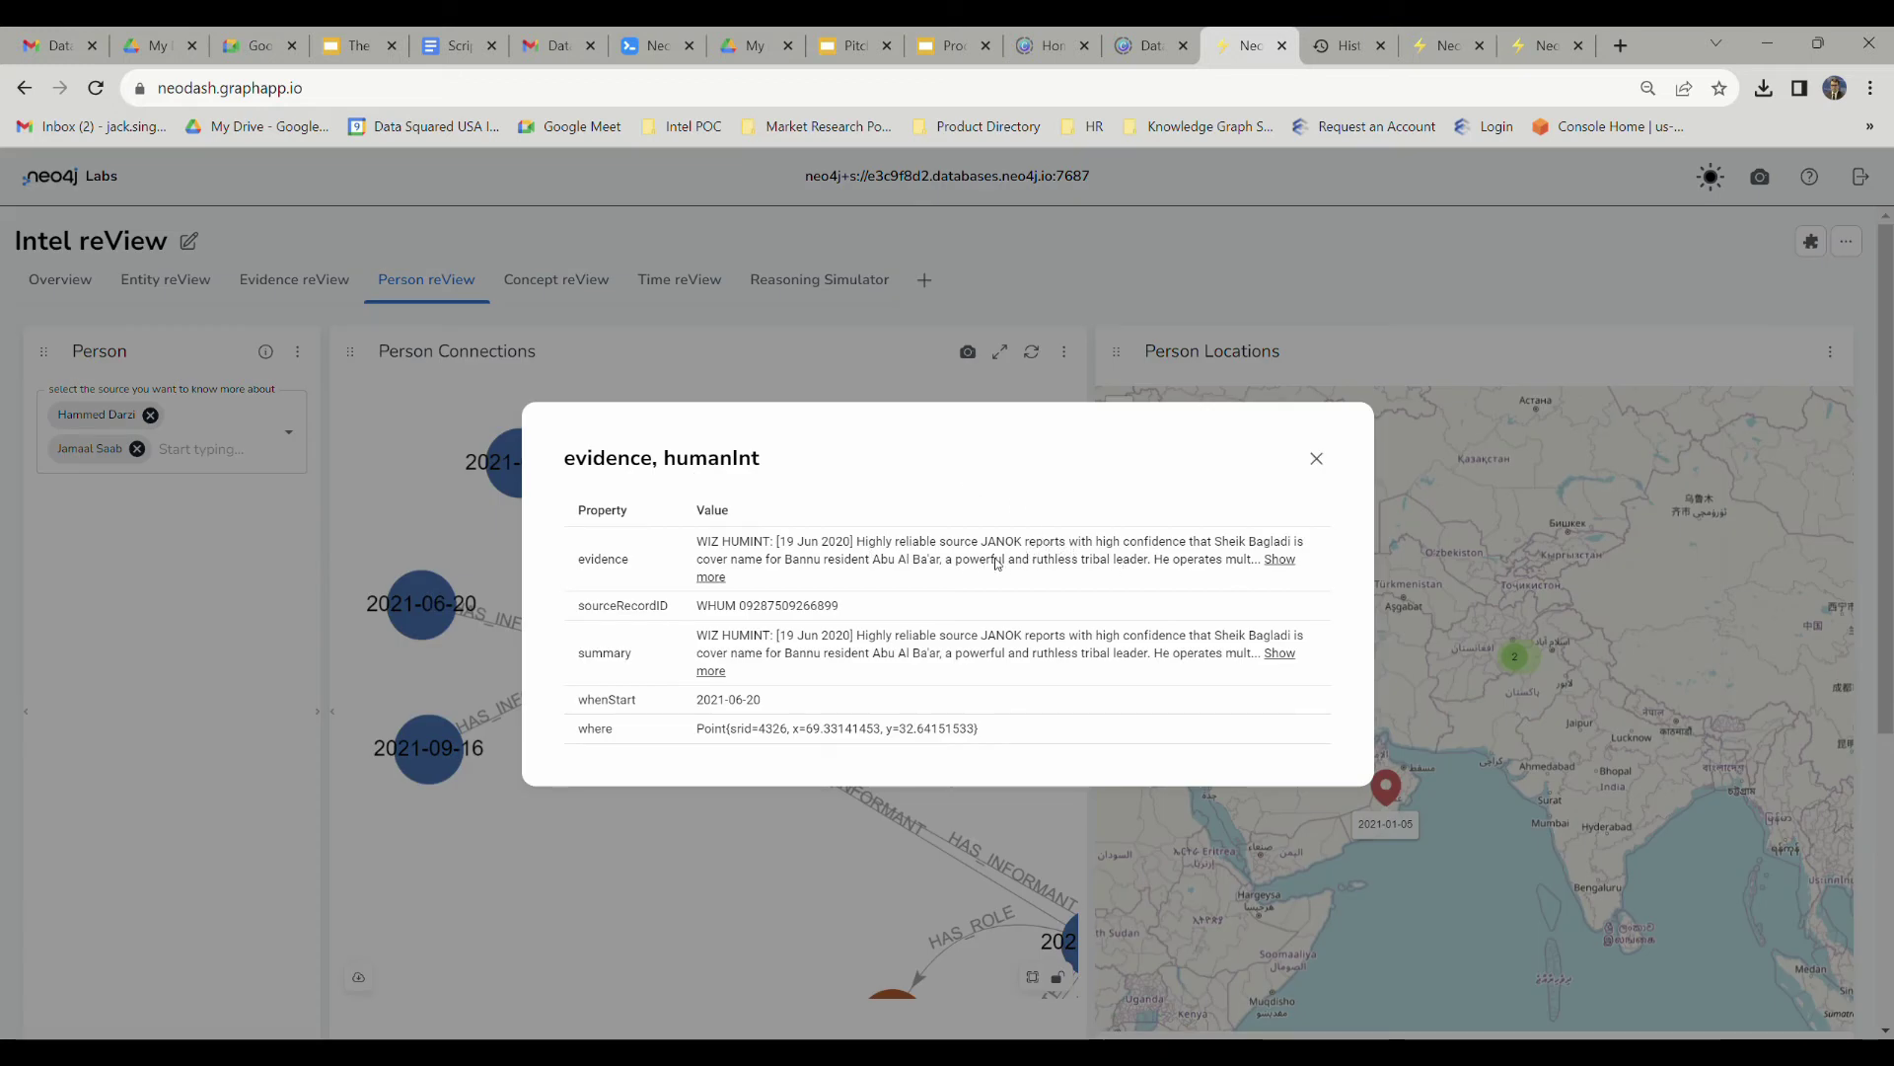
pyautogui.moveTo(970, 559); pyautogui.dragTo(1145, 561)
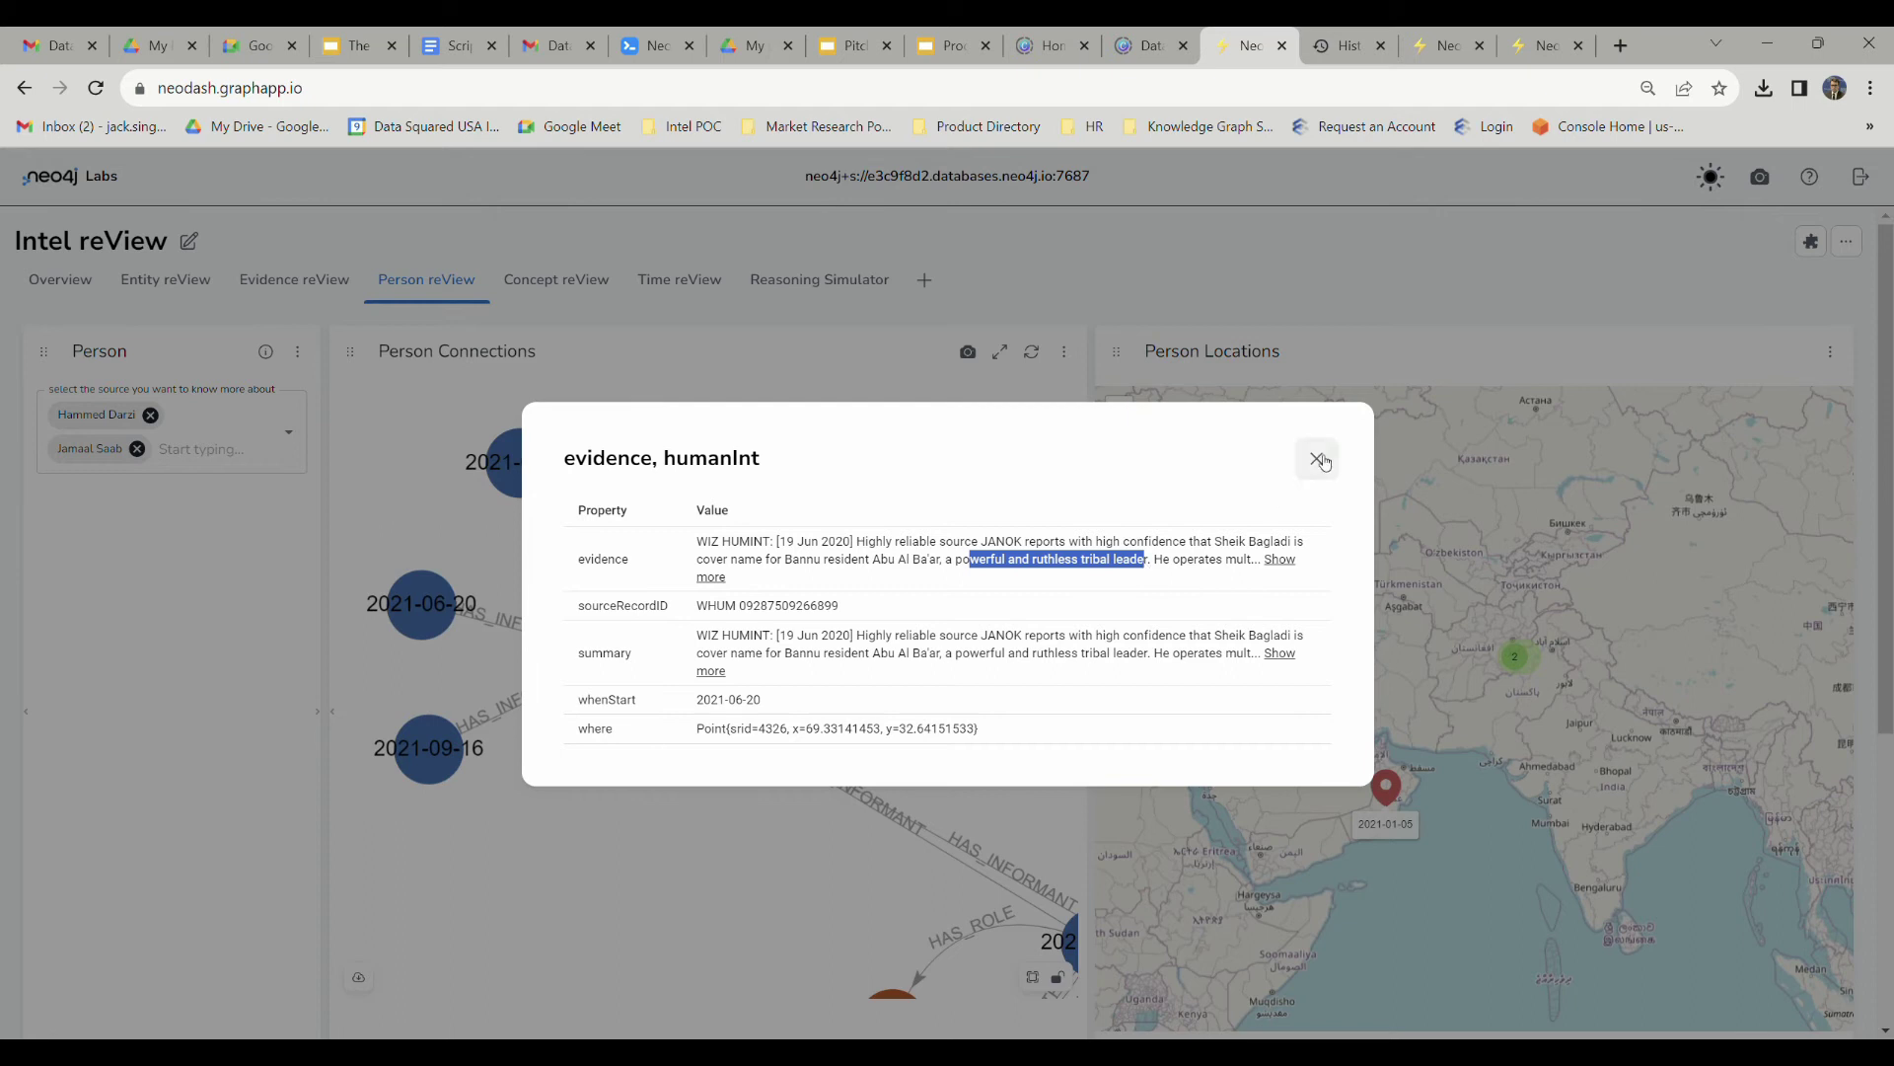
pyautogui.click(1319, 458)
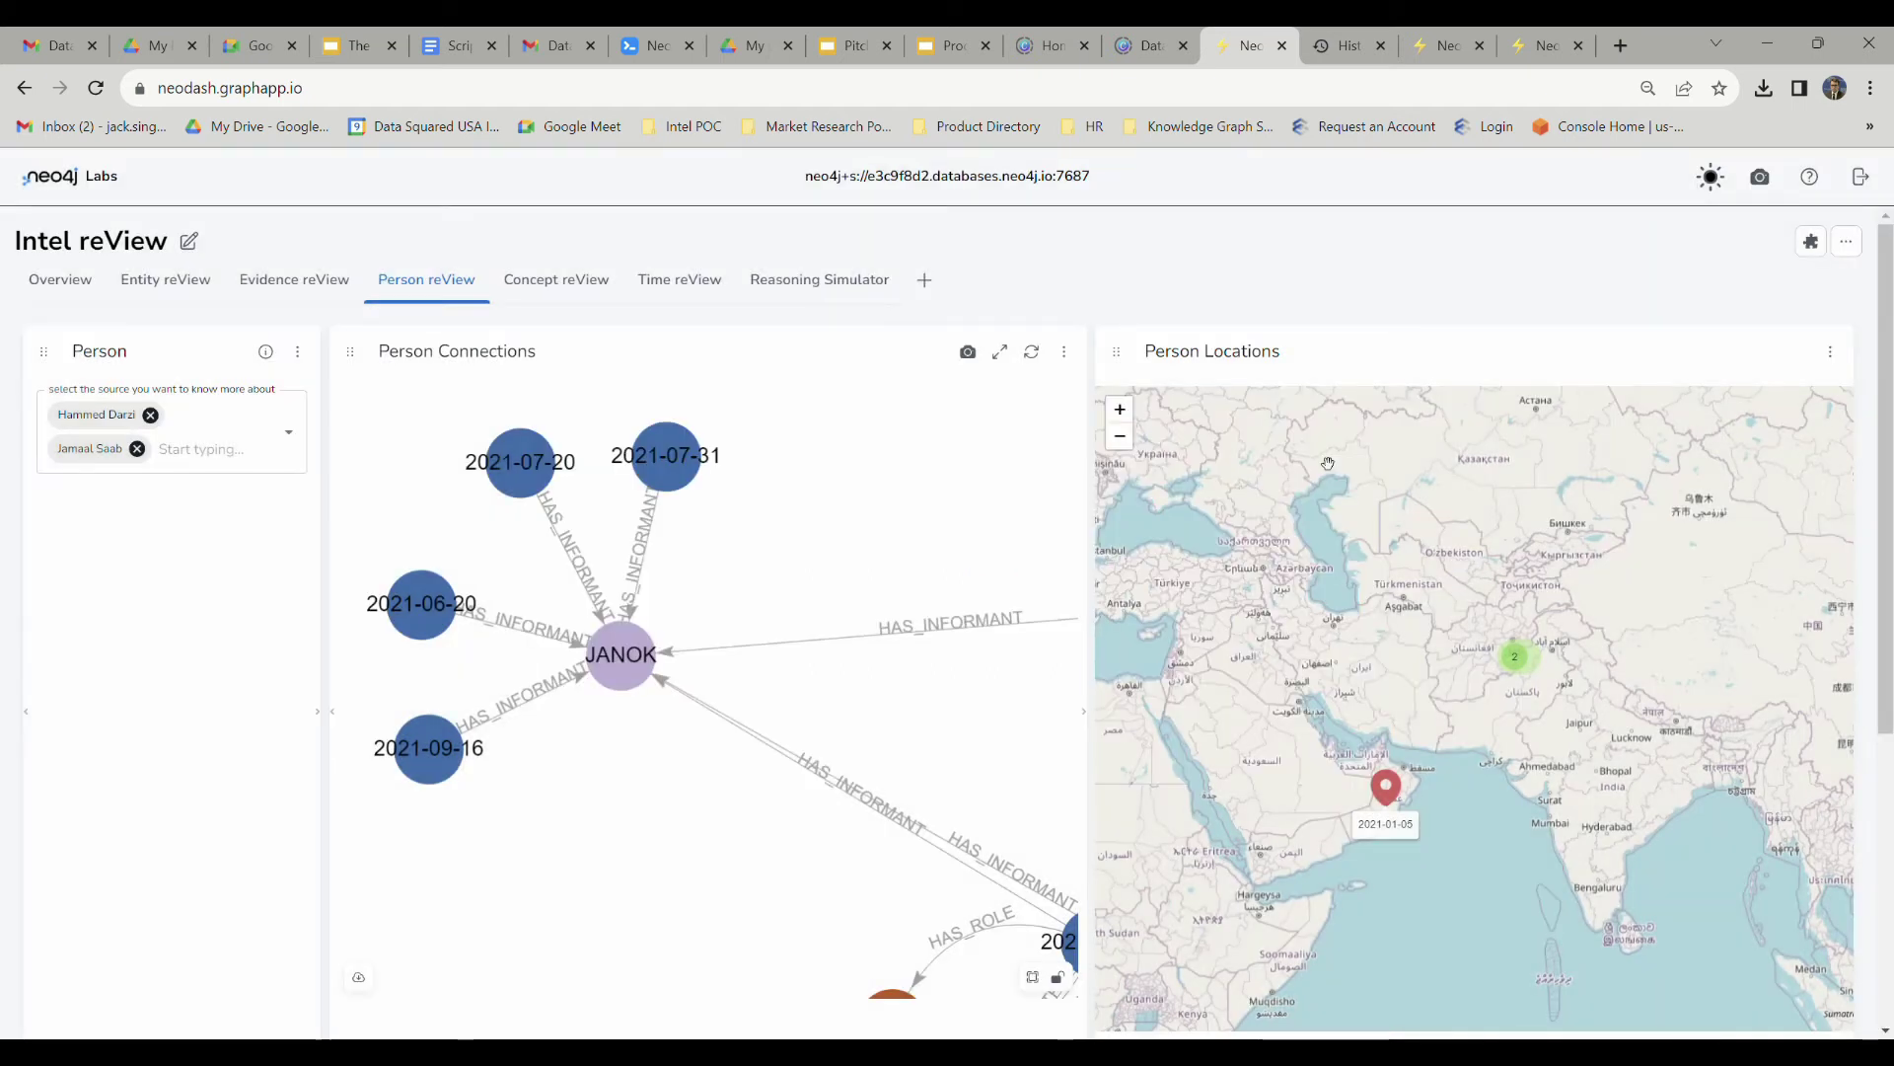
pyautogui.click(445, 765)
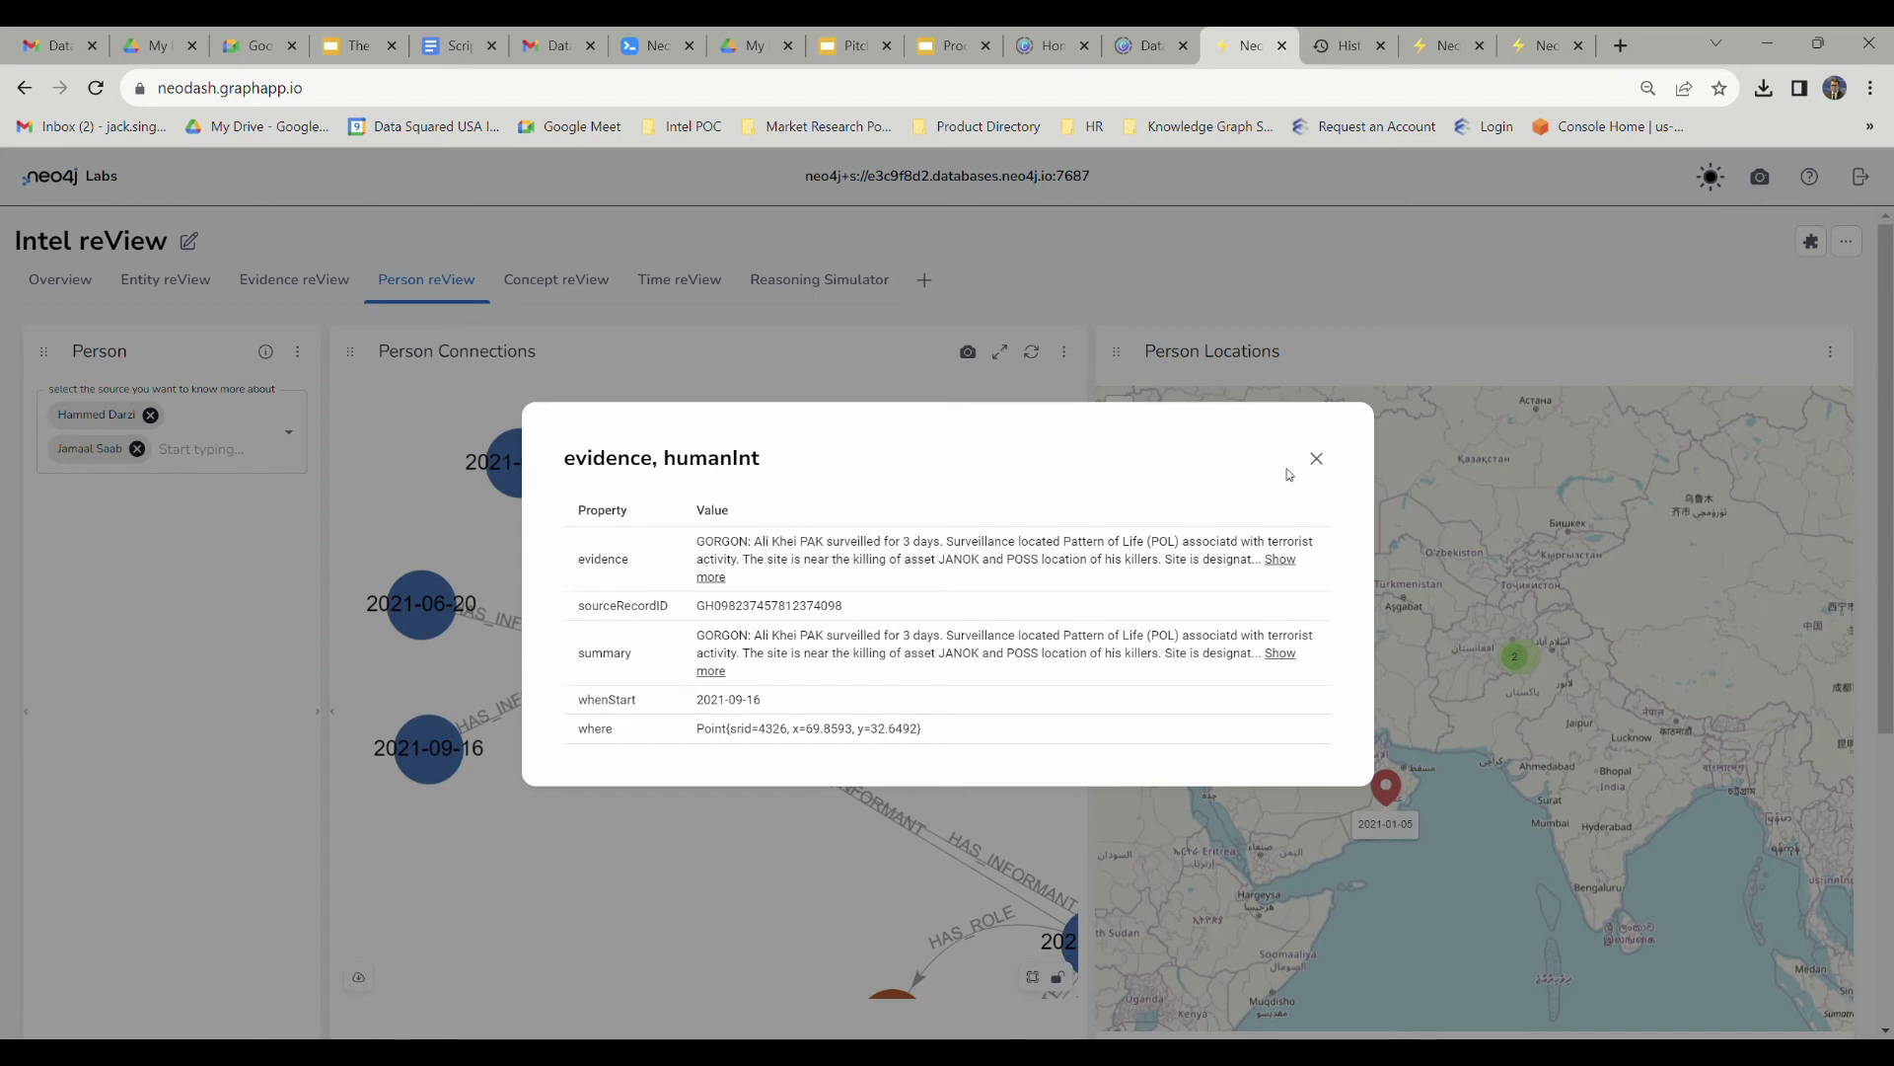
pyautogui.click(1316, 458)
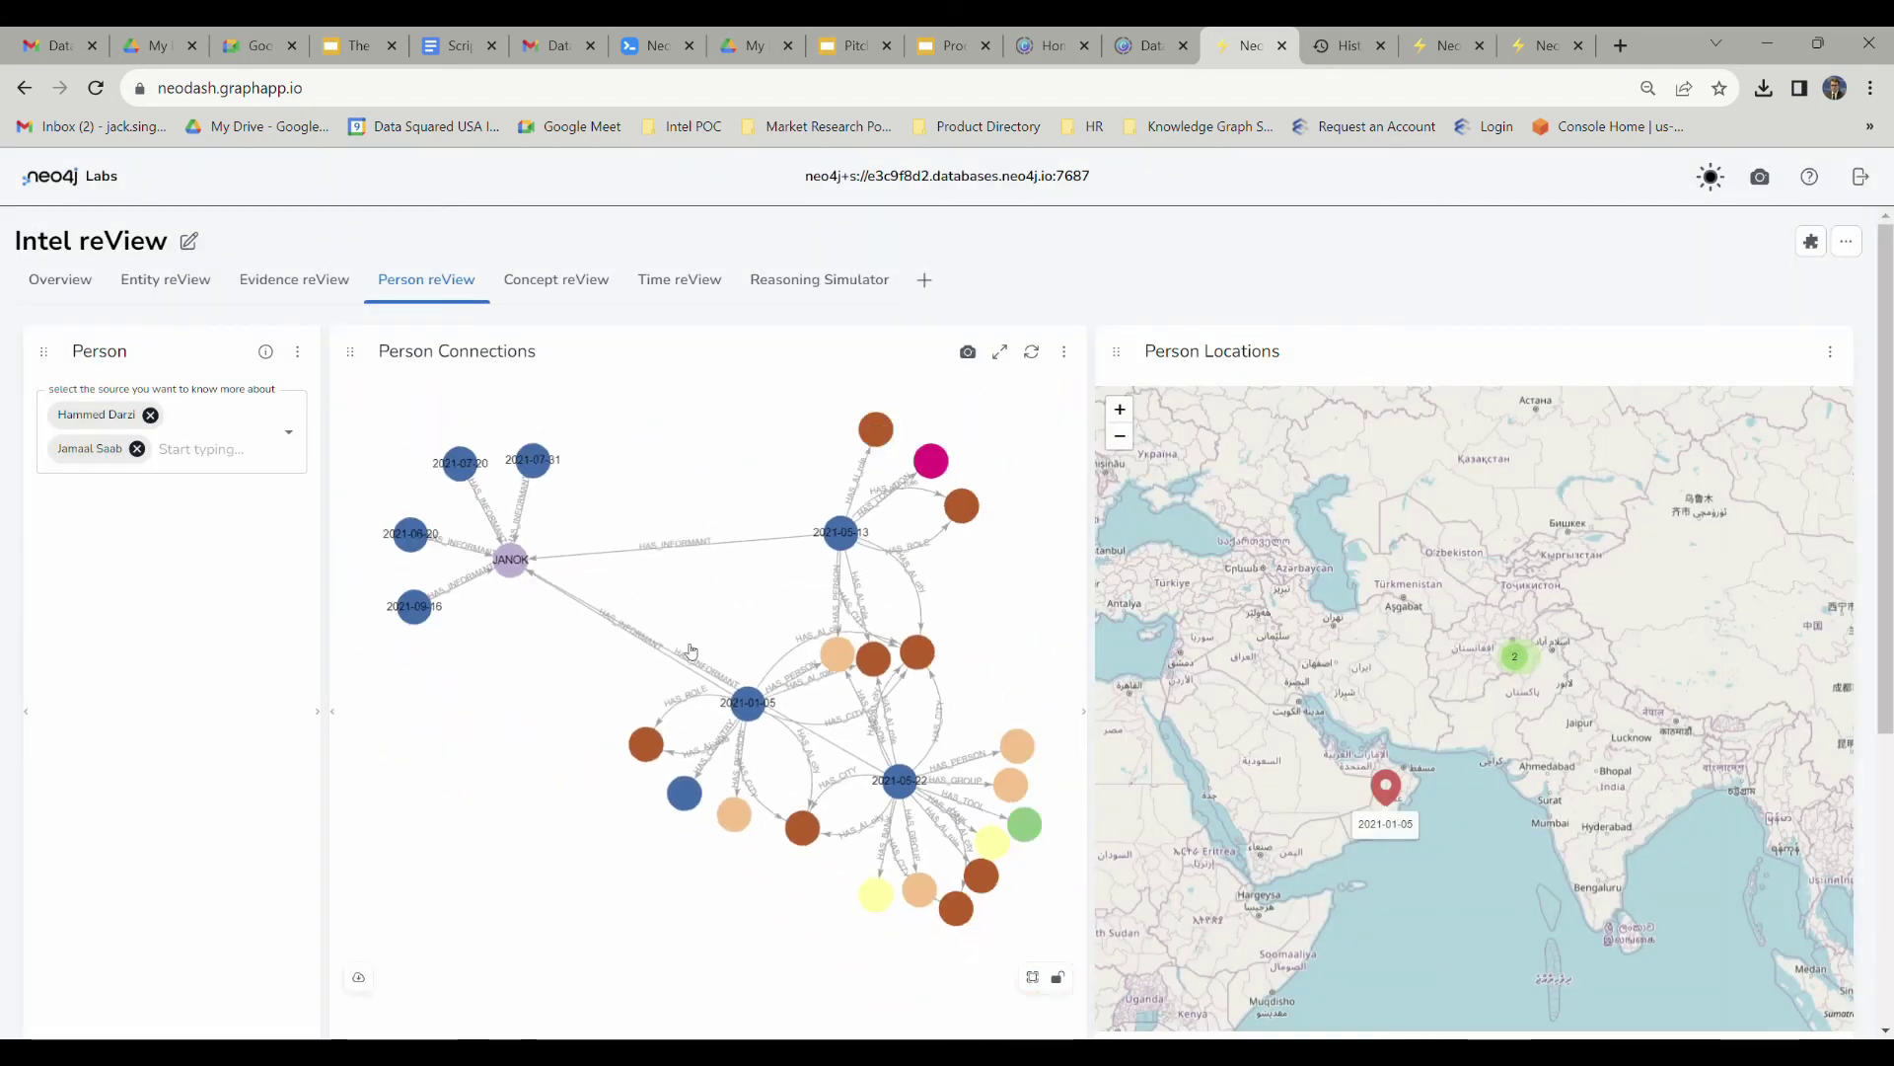
pyautogui.moveTo(498, 656); pyautogui.dragTo(624, 647)
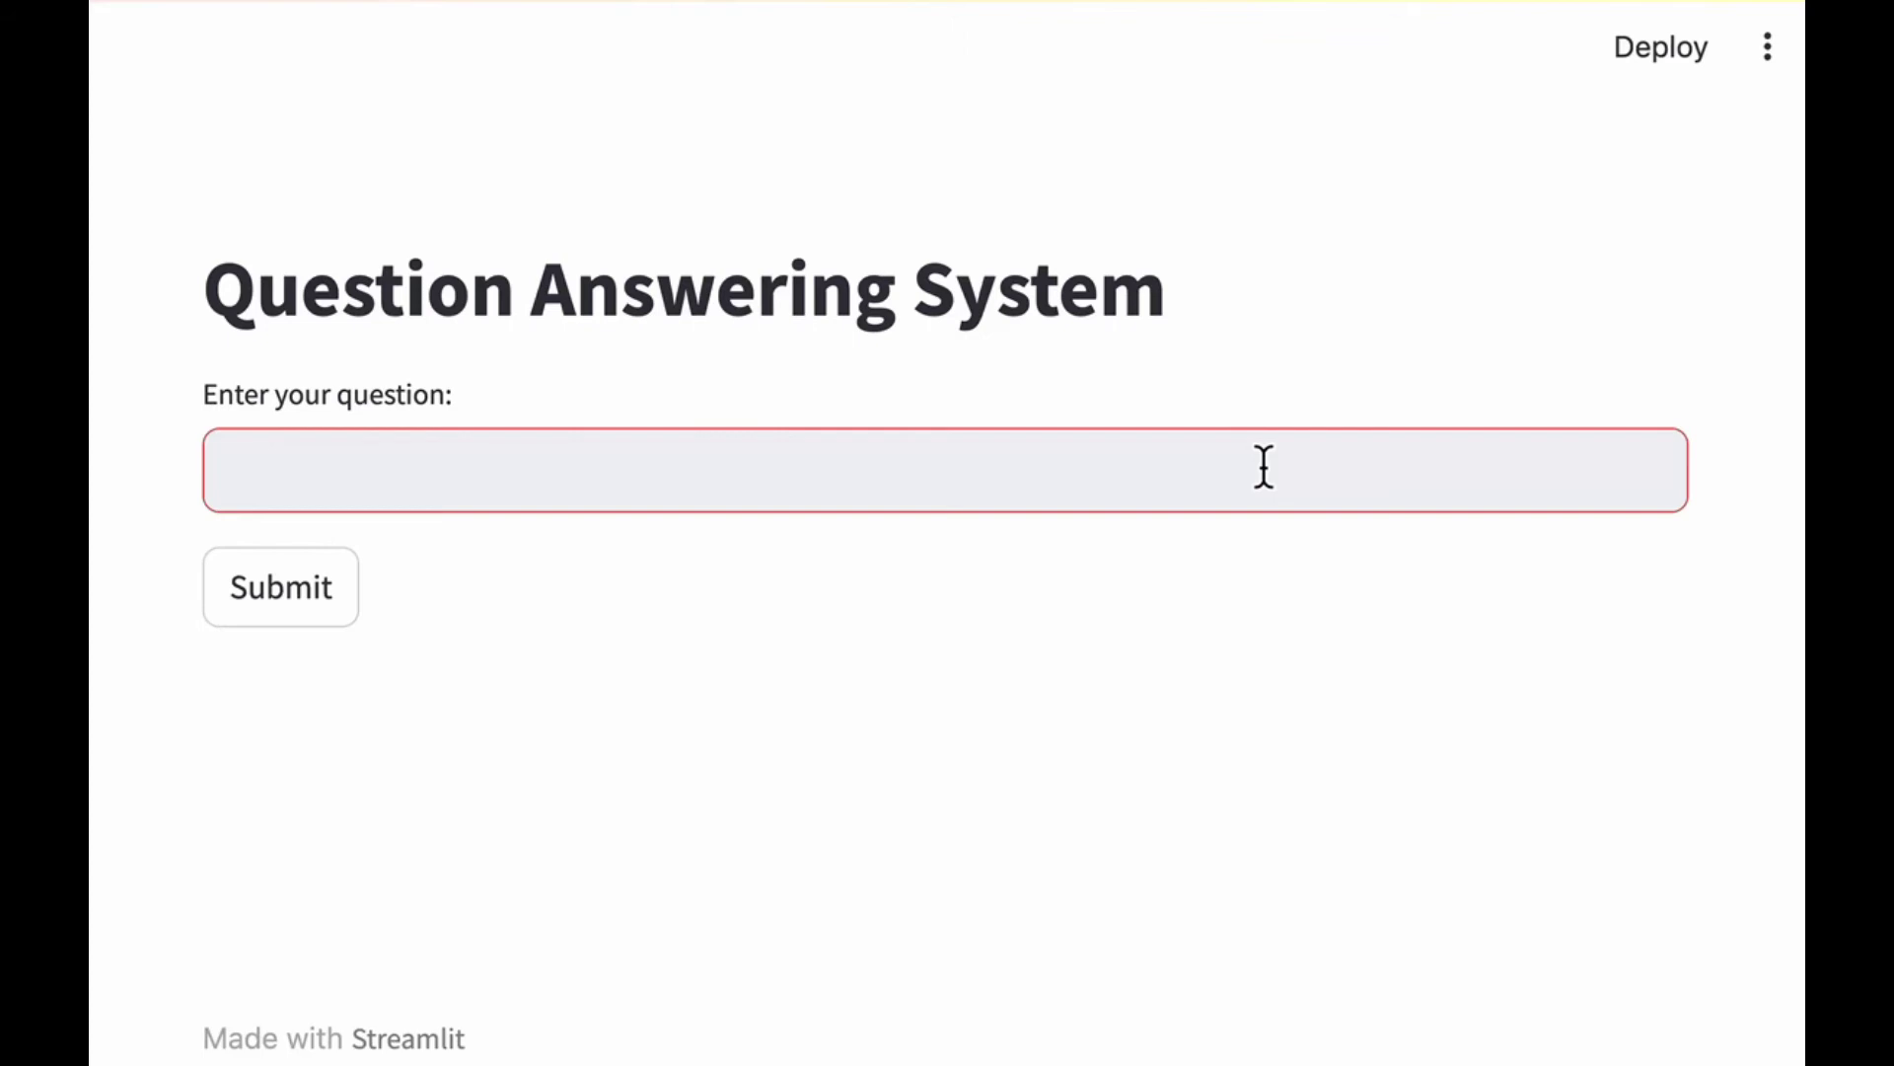
# Submit the question about Janock's killing, read through the answer, and save it as training.
pyautogui.click(338, 601)
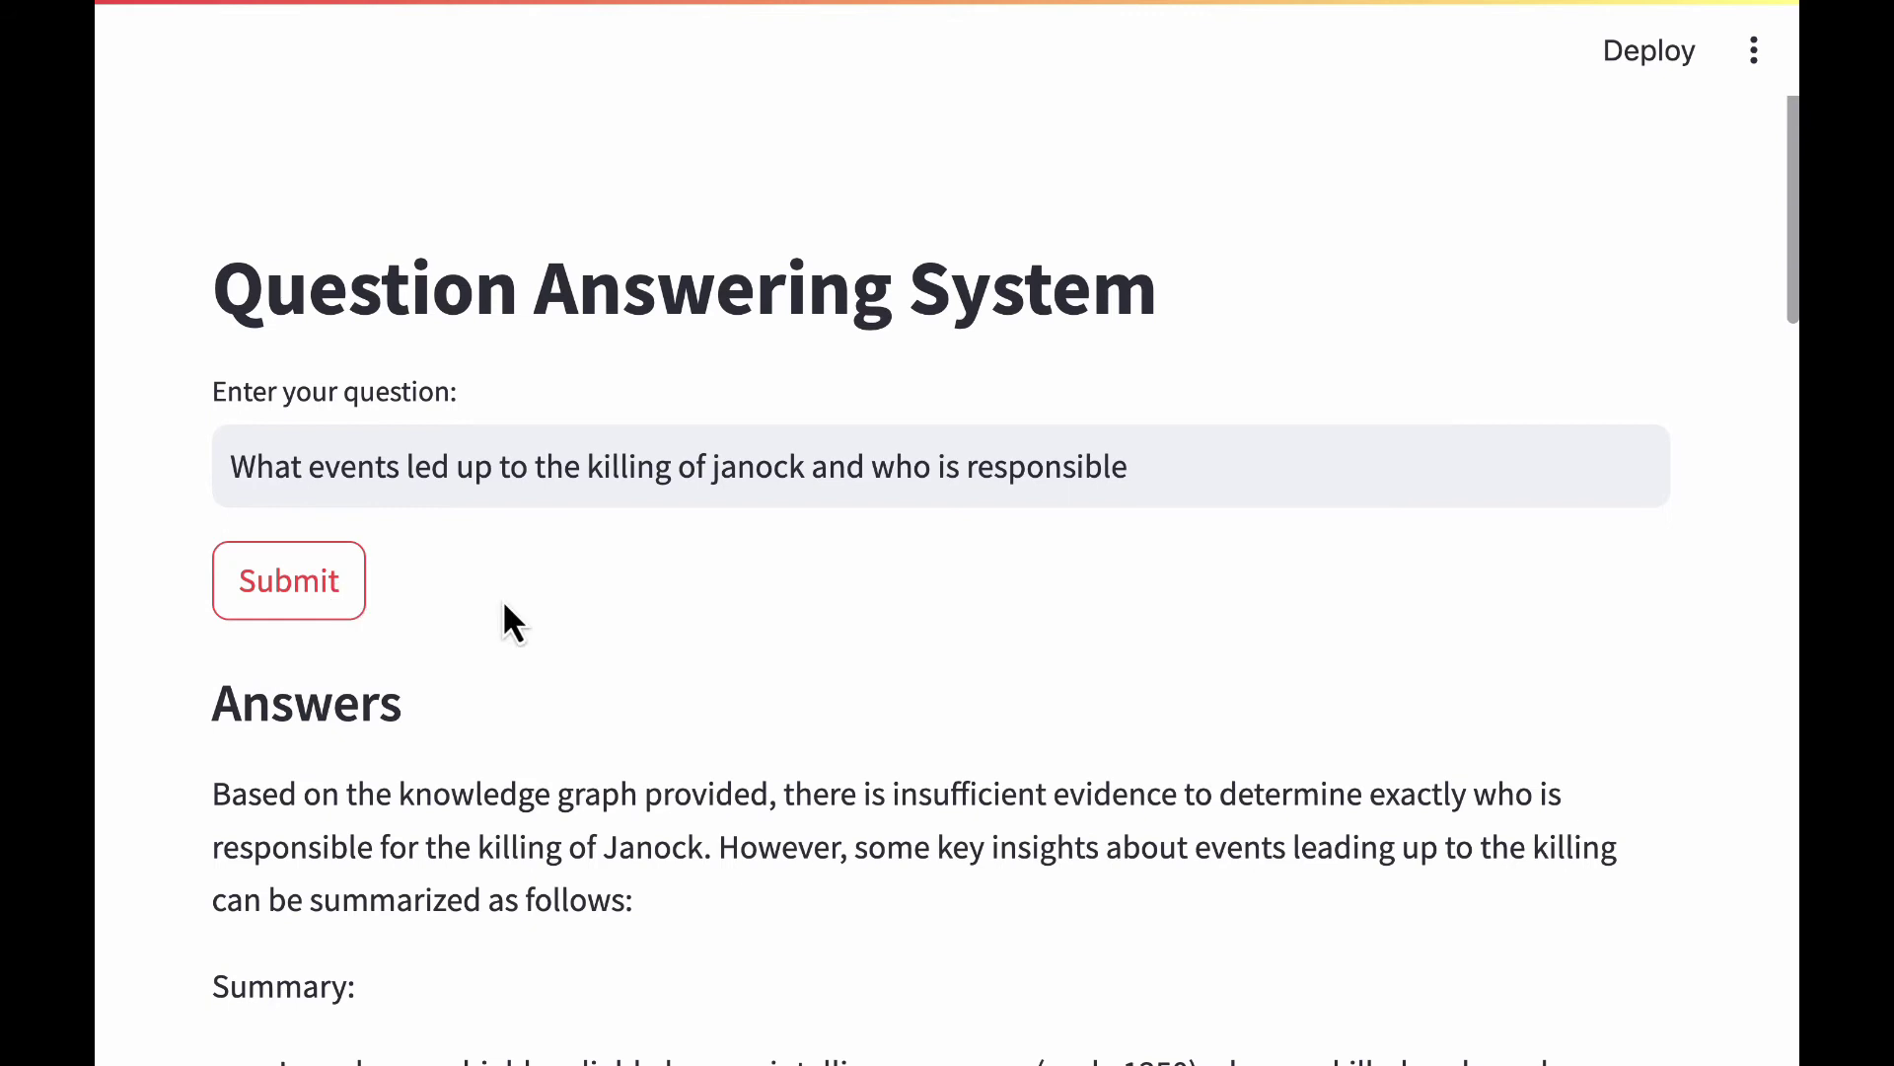
pyautogui.scroll(-3, 642, 620)
pyautogui.scroll(-4, 643, 607)
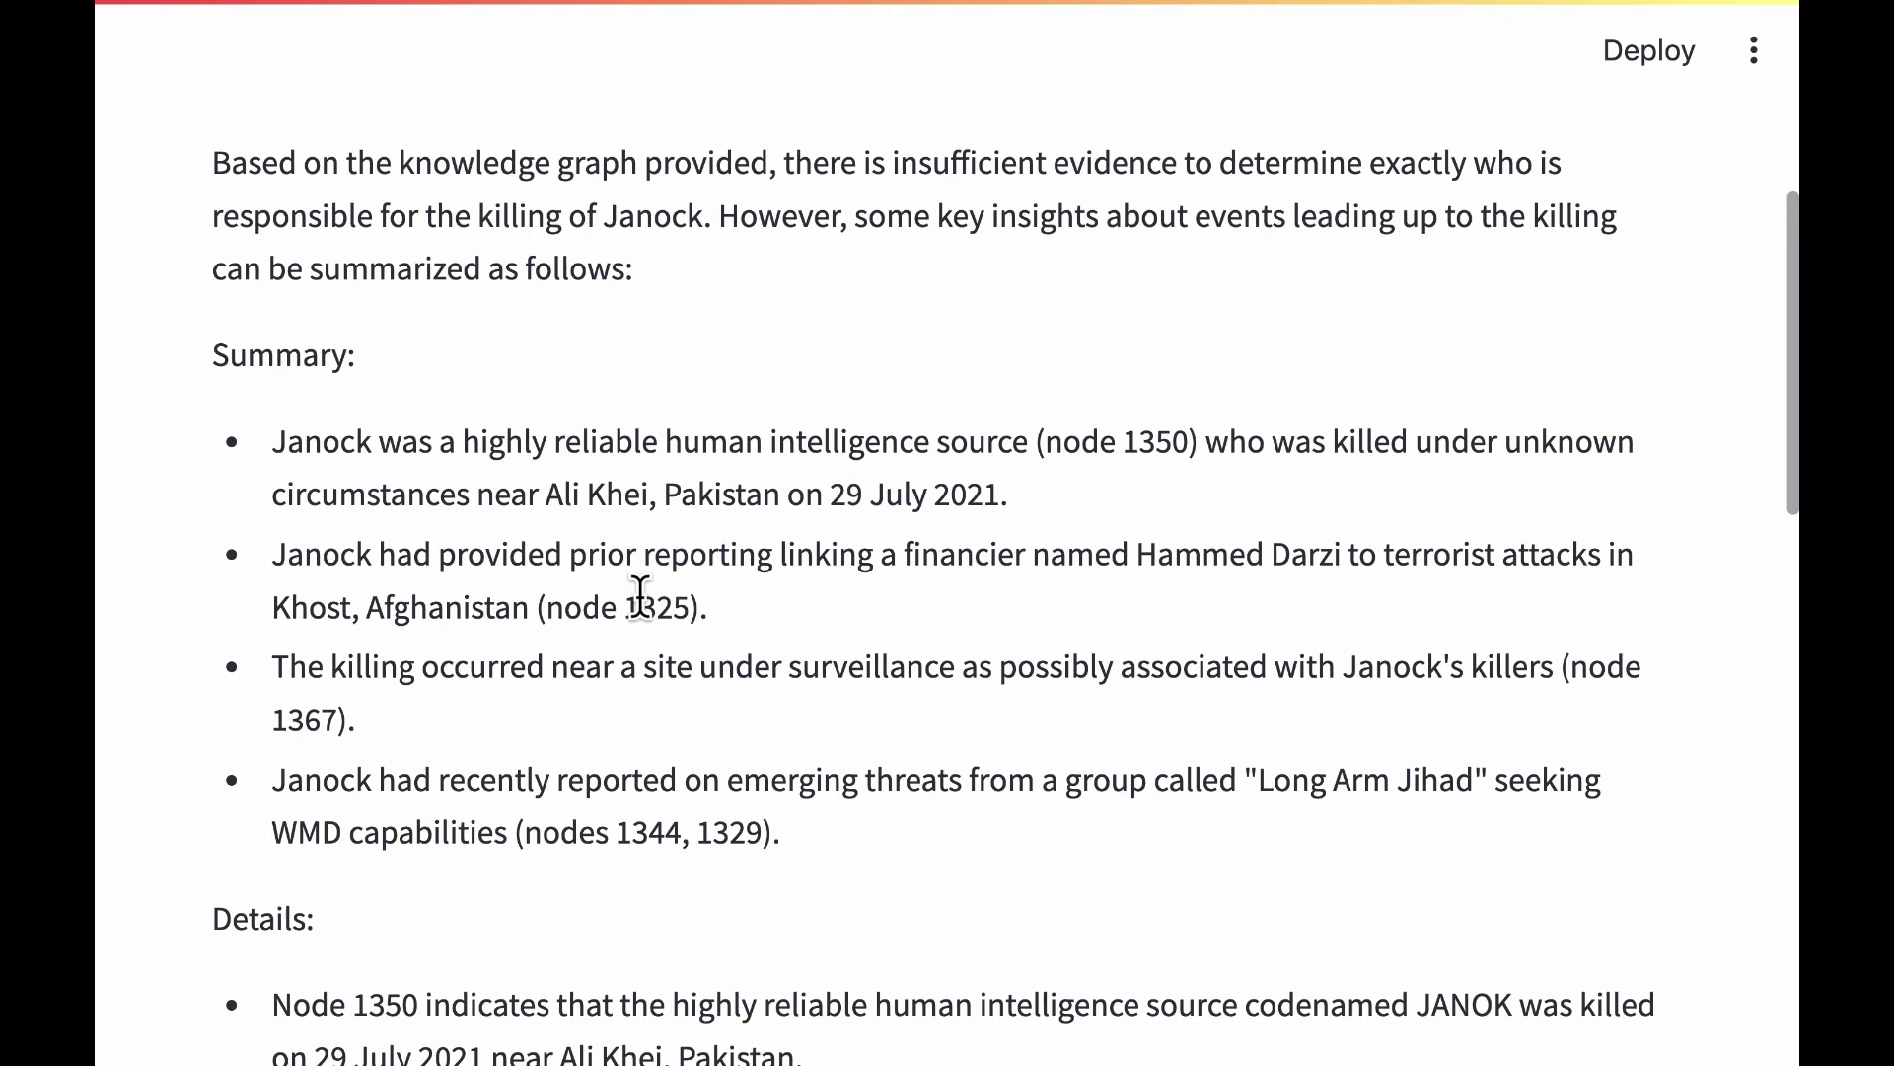
pyautogui.scroll(-8, 641, 595)
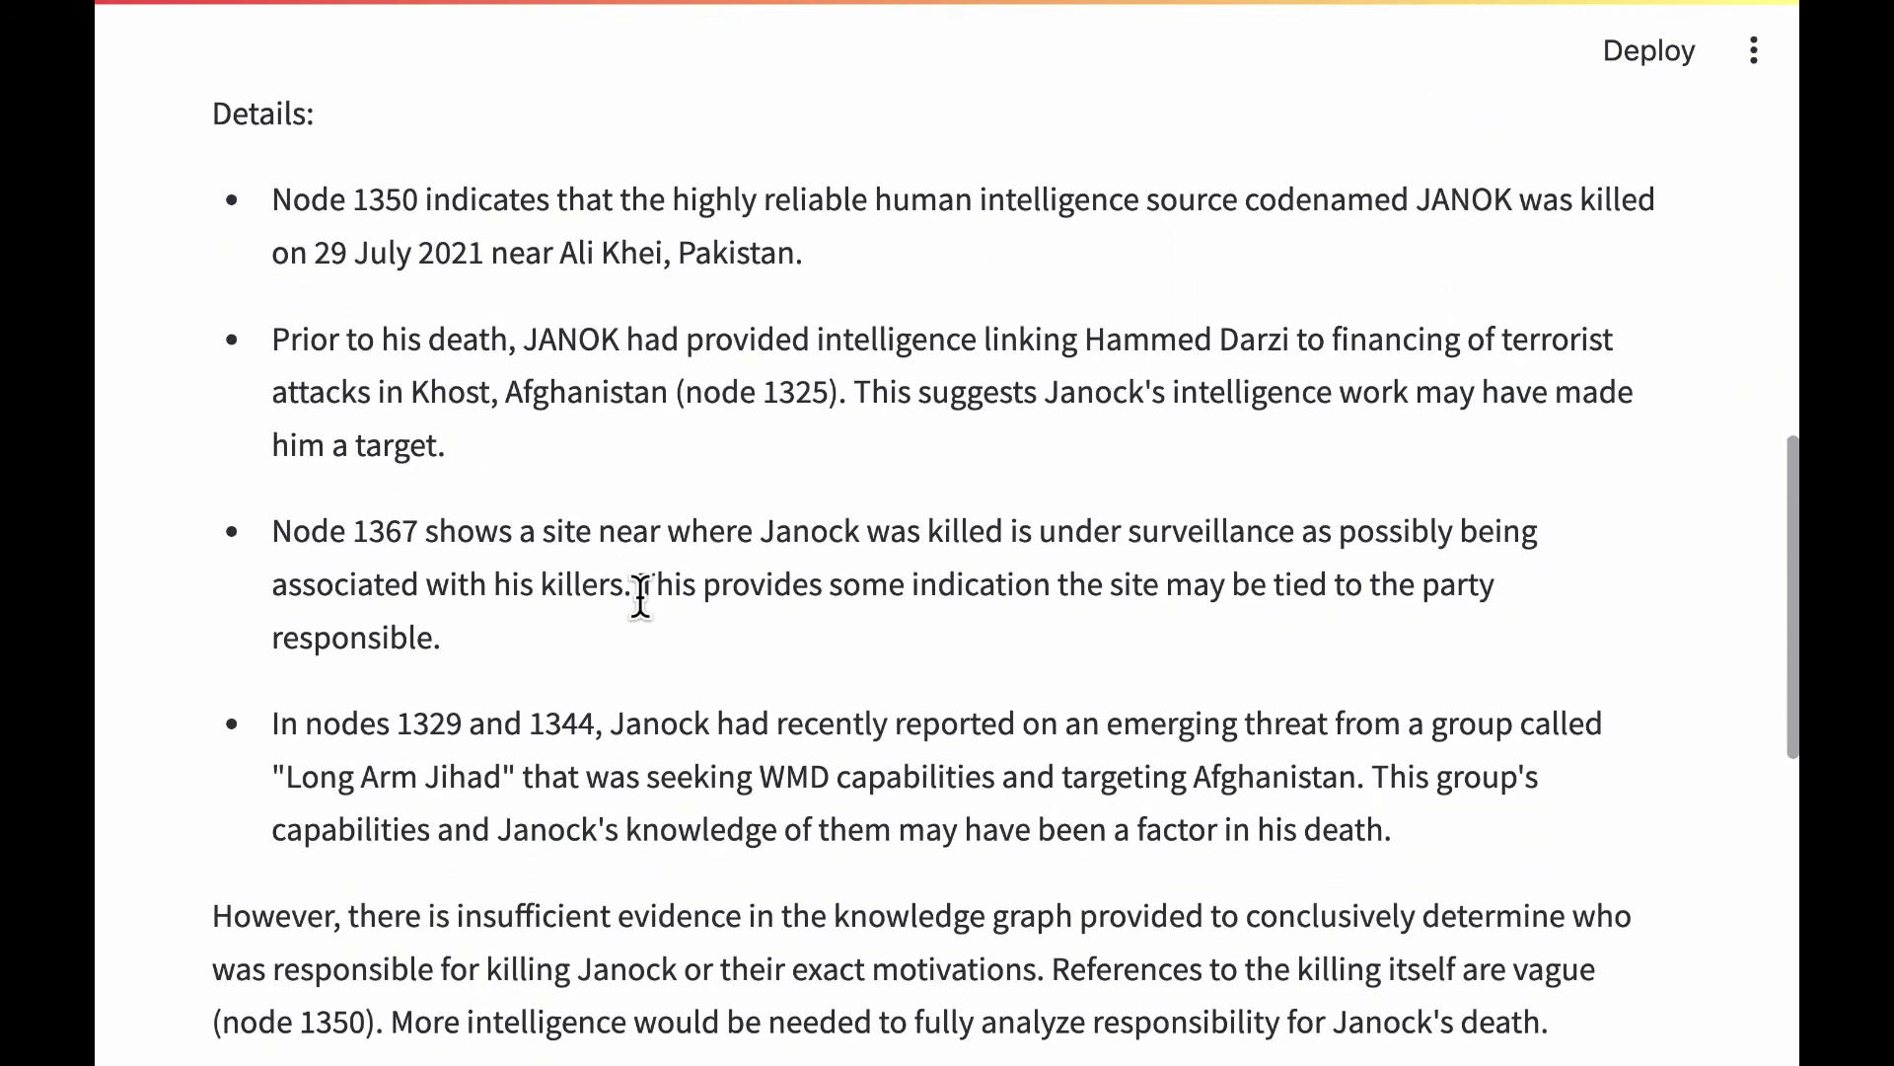
pyautogui.scroll(-4, 641, 595)
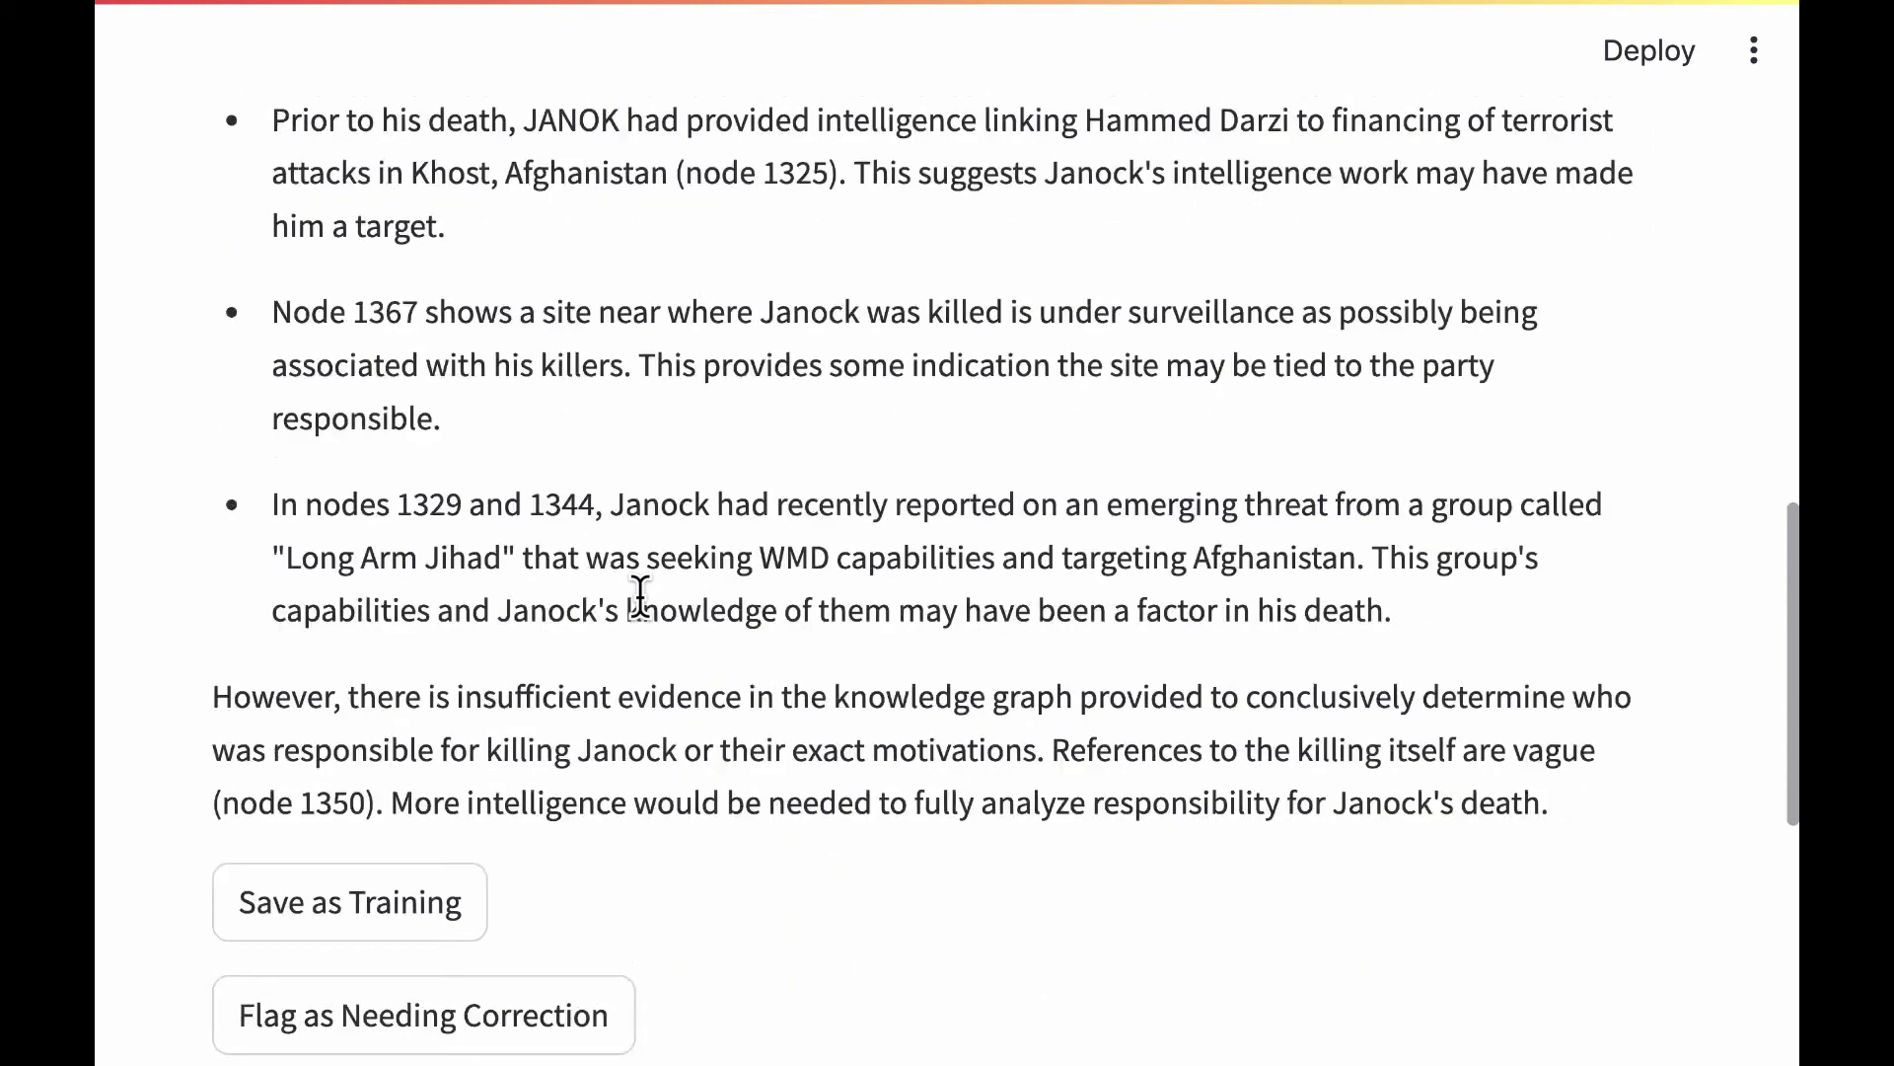
pyautogui.scroll(-3, 641, 595)
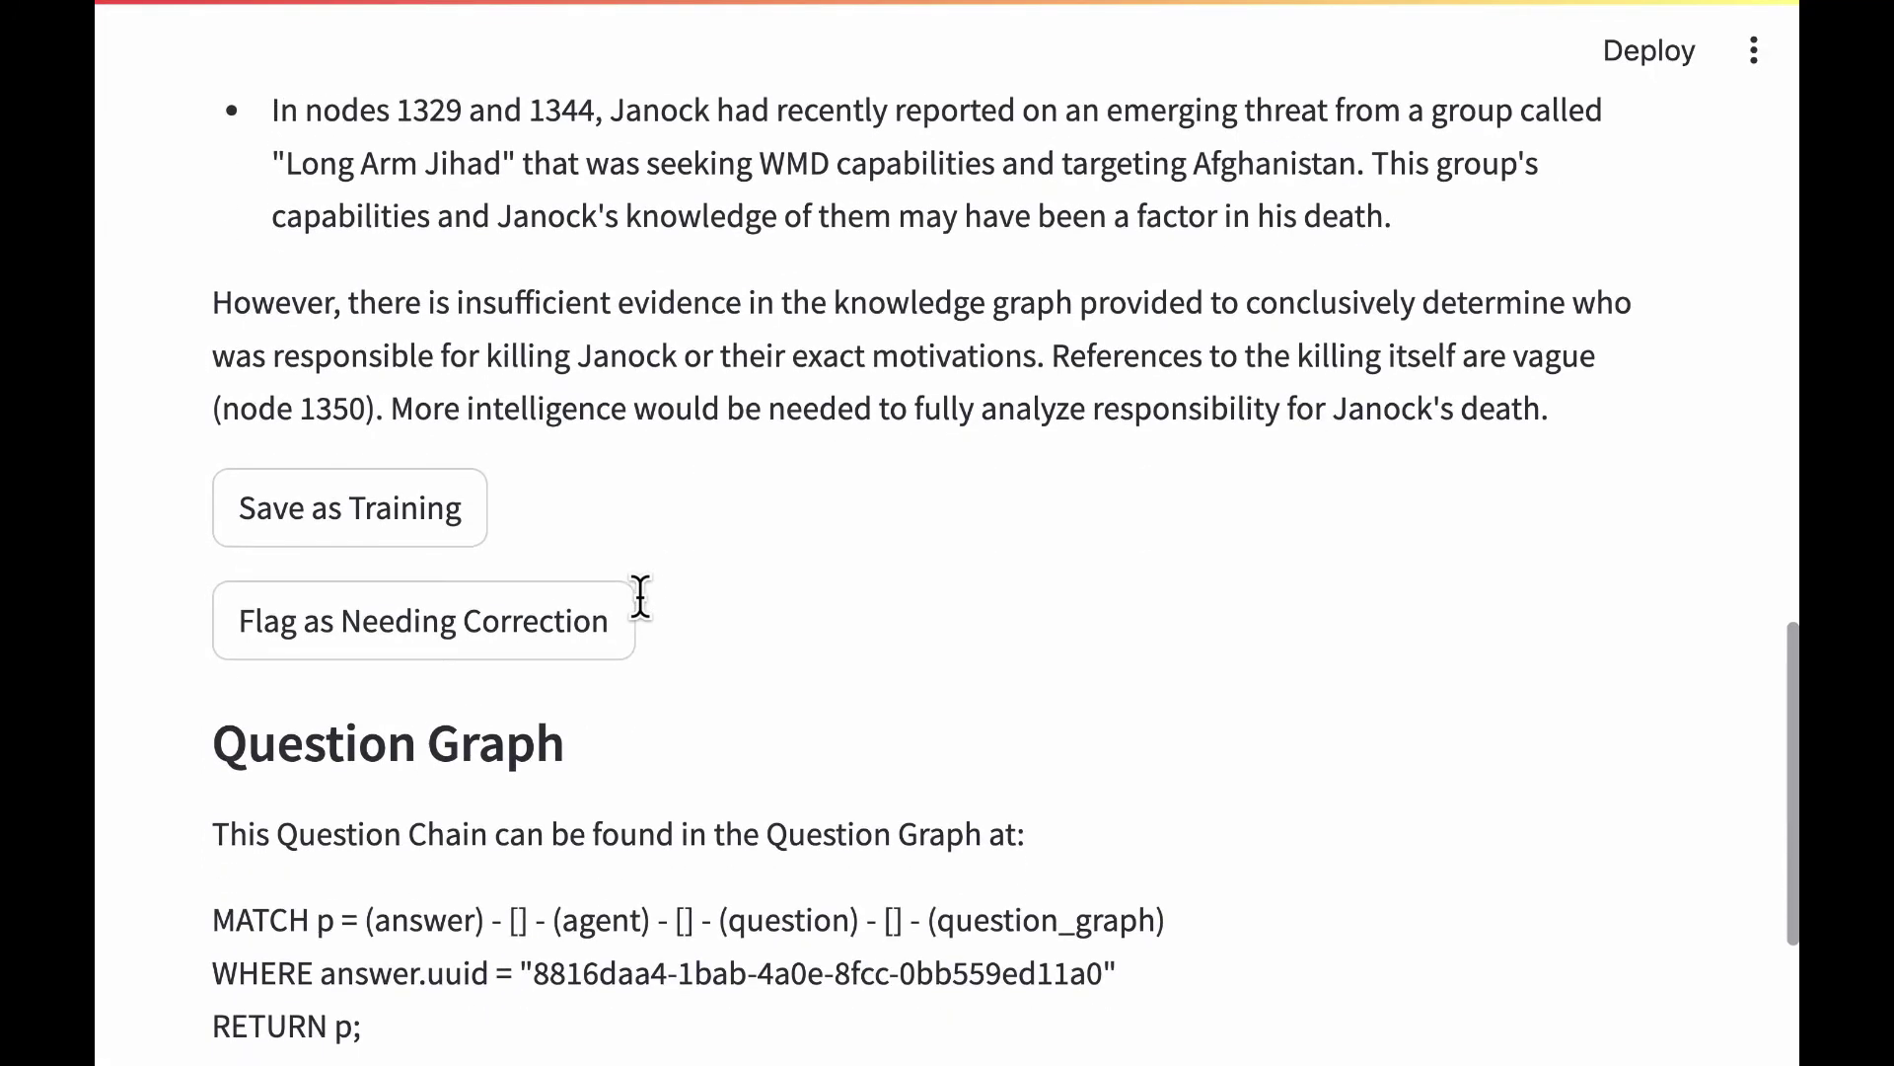
pyautogui.click(353, 518)
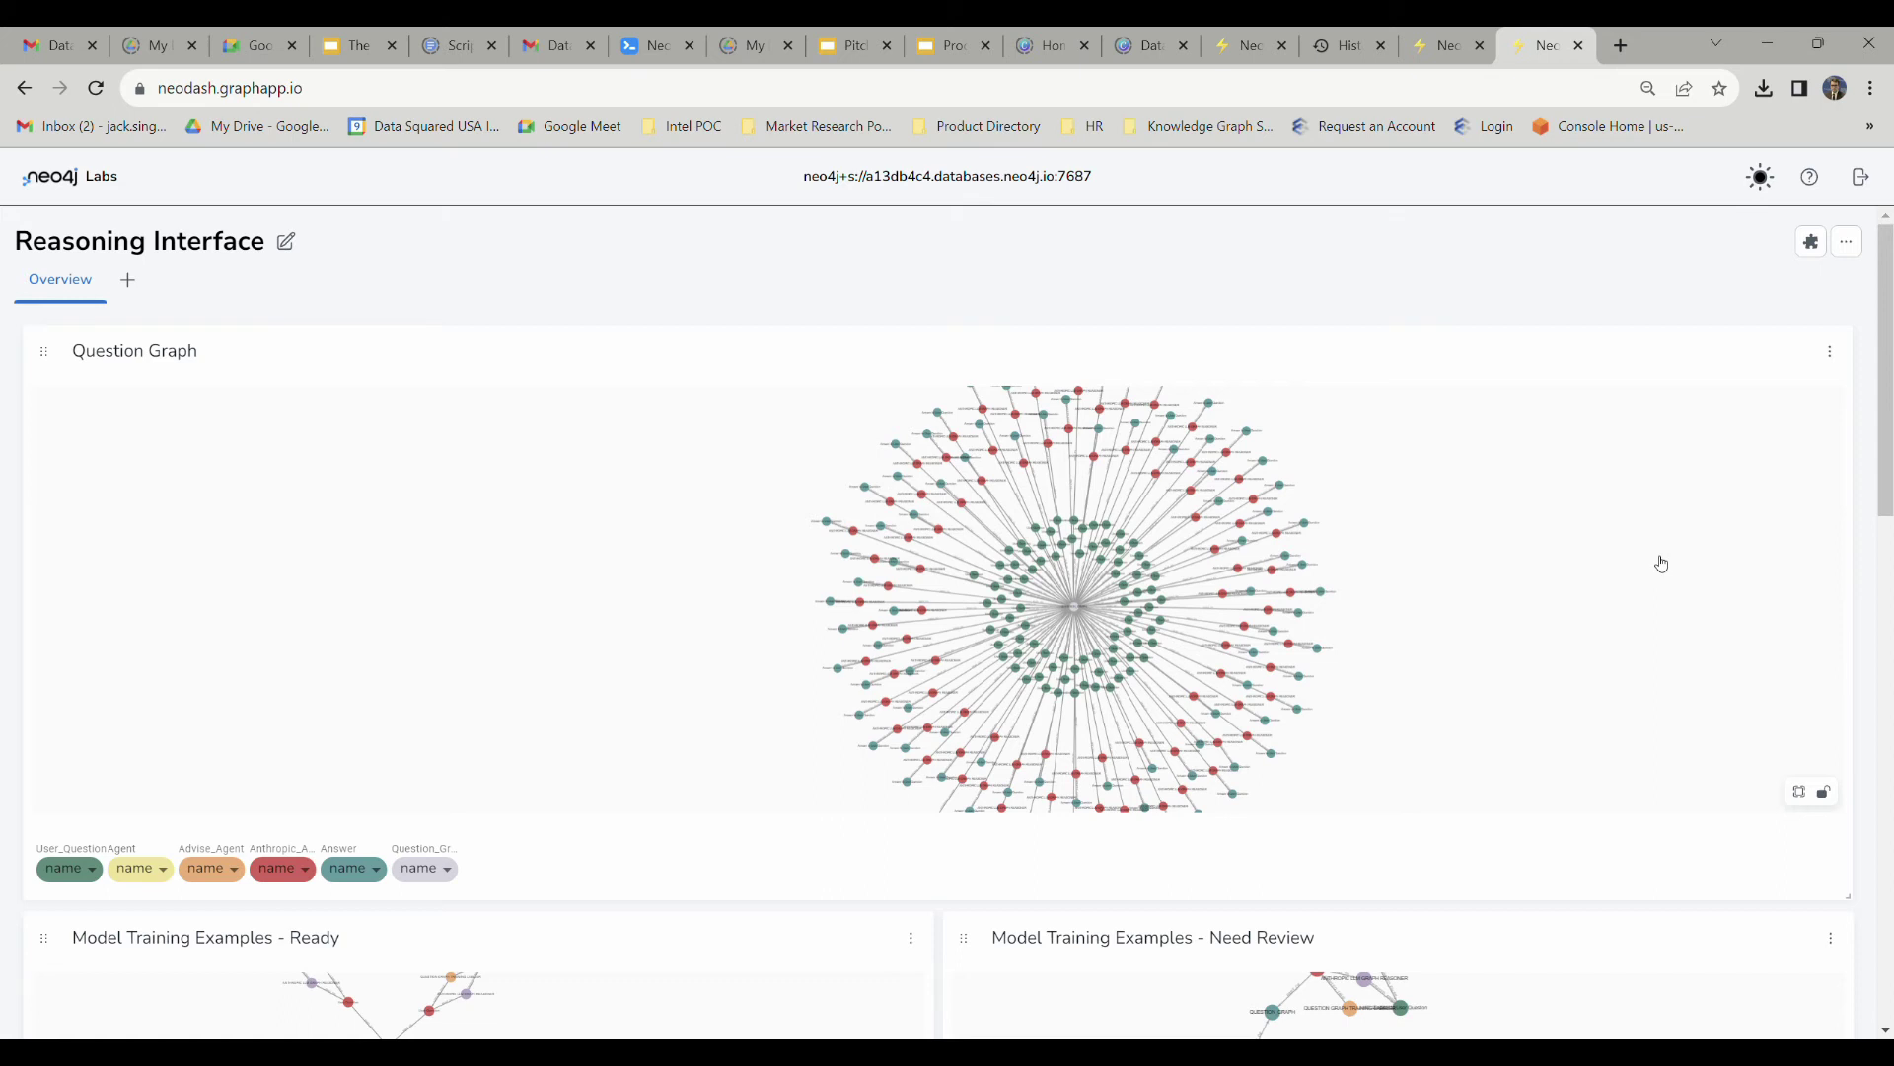
# Pan the Question Graph to the Anthropic reasoner and open the terrorist-funding question node.
pyautogui.scroll(5, 877, 632)
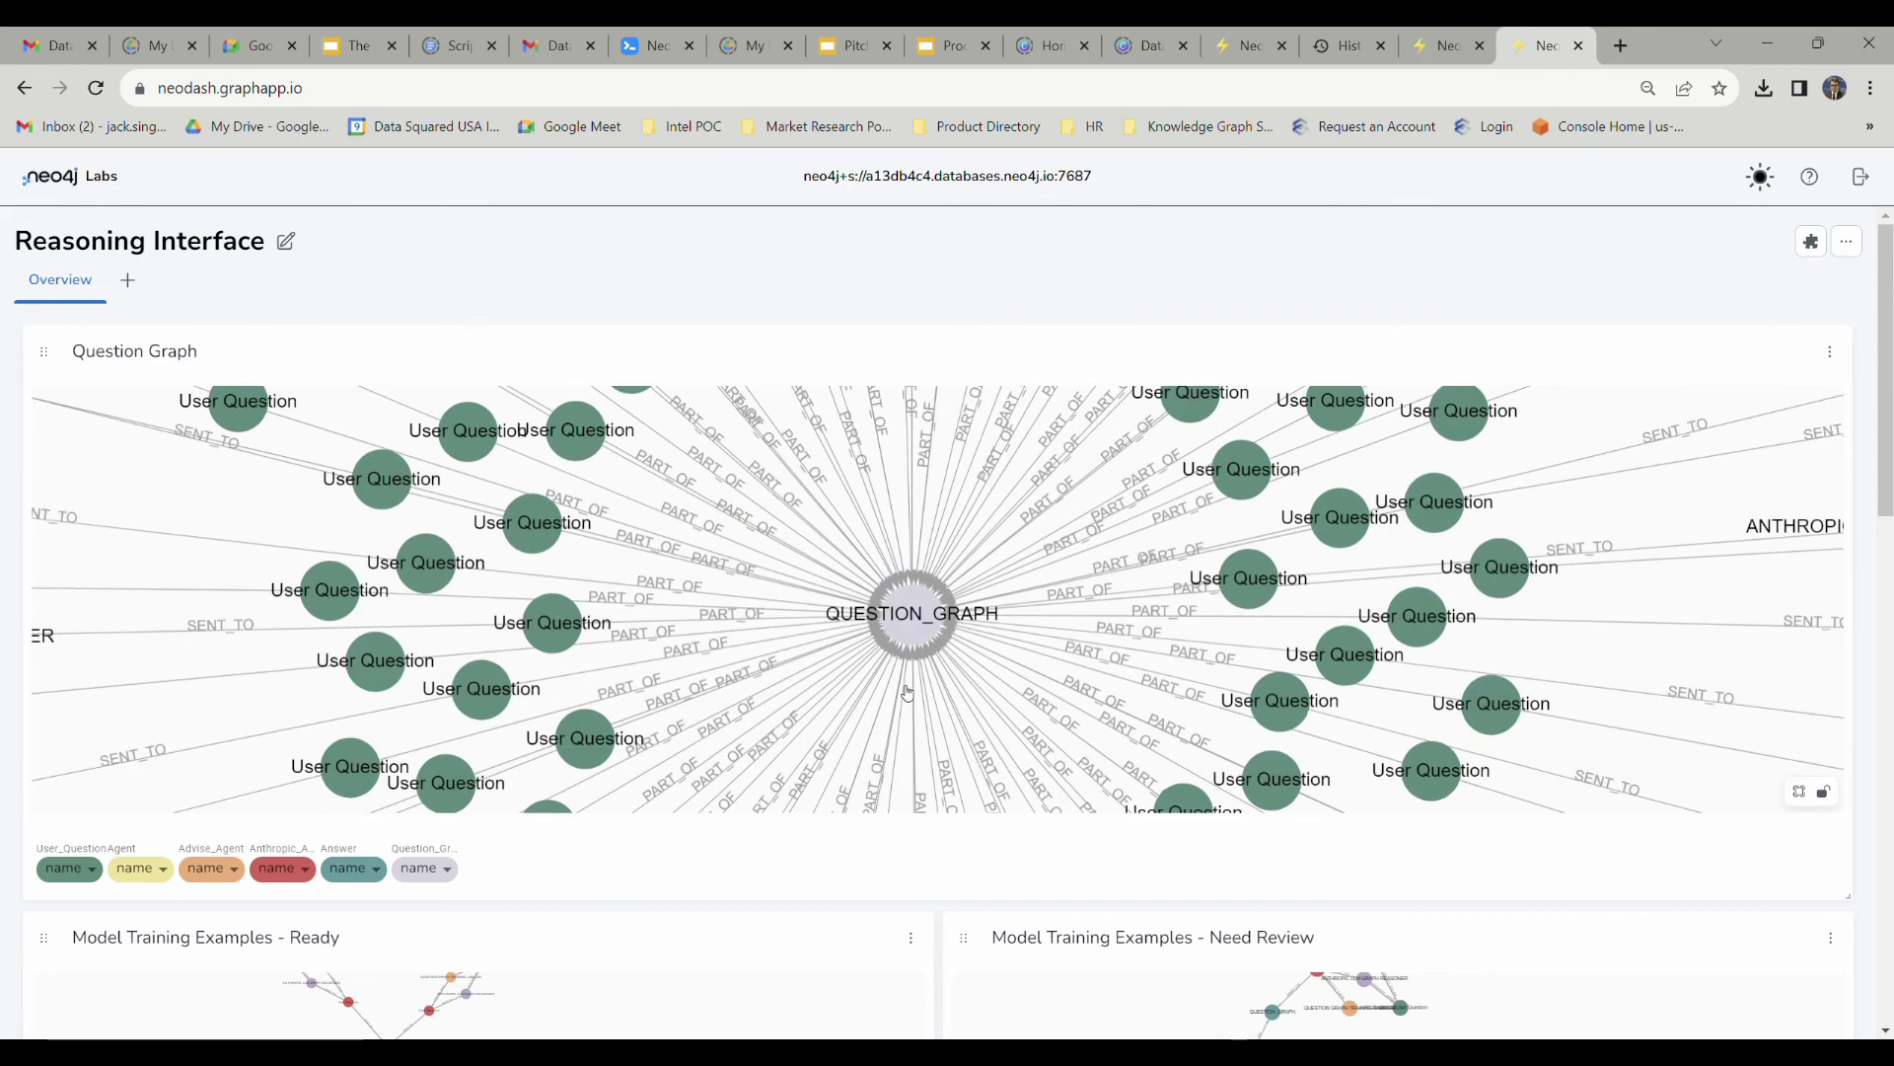
pyautogui.moveTo(901, 696); pyautogui.dragTo(902, 764)
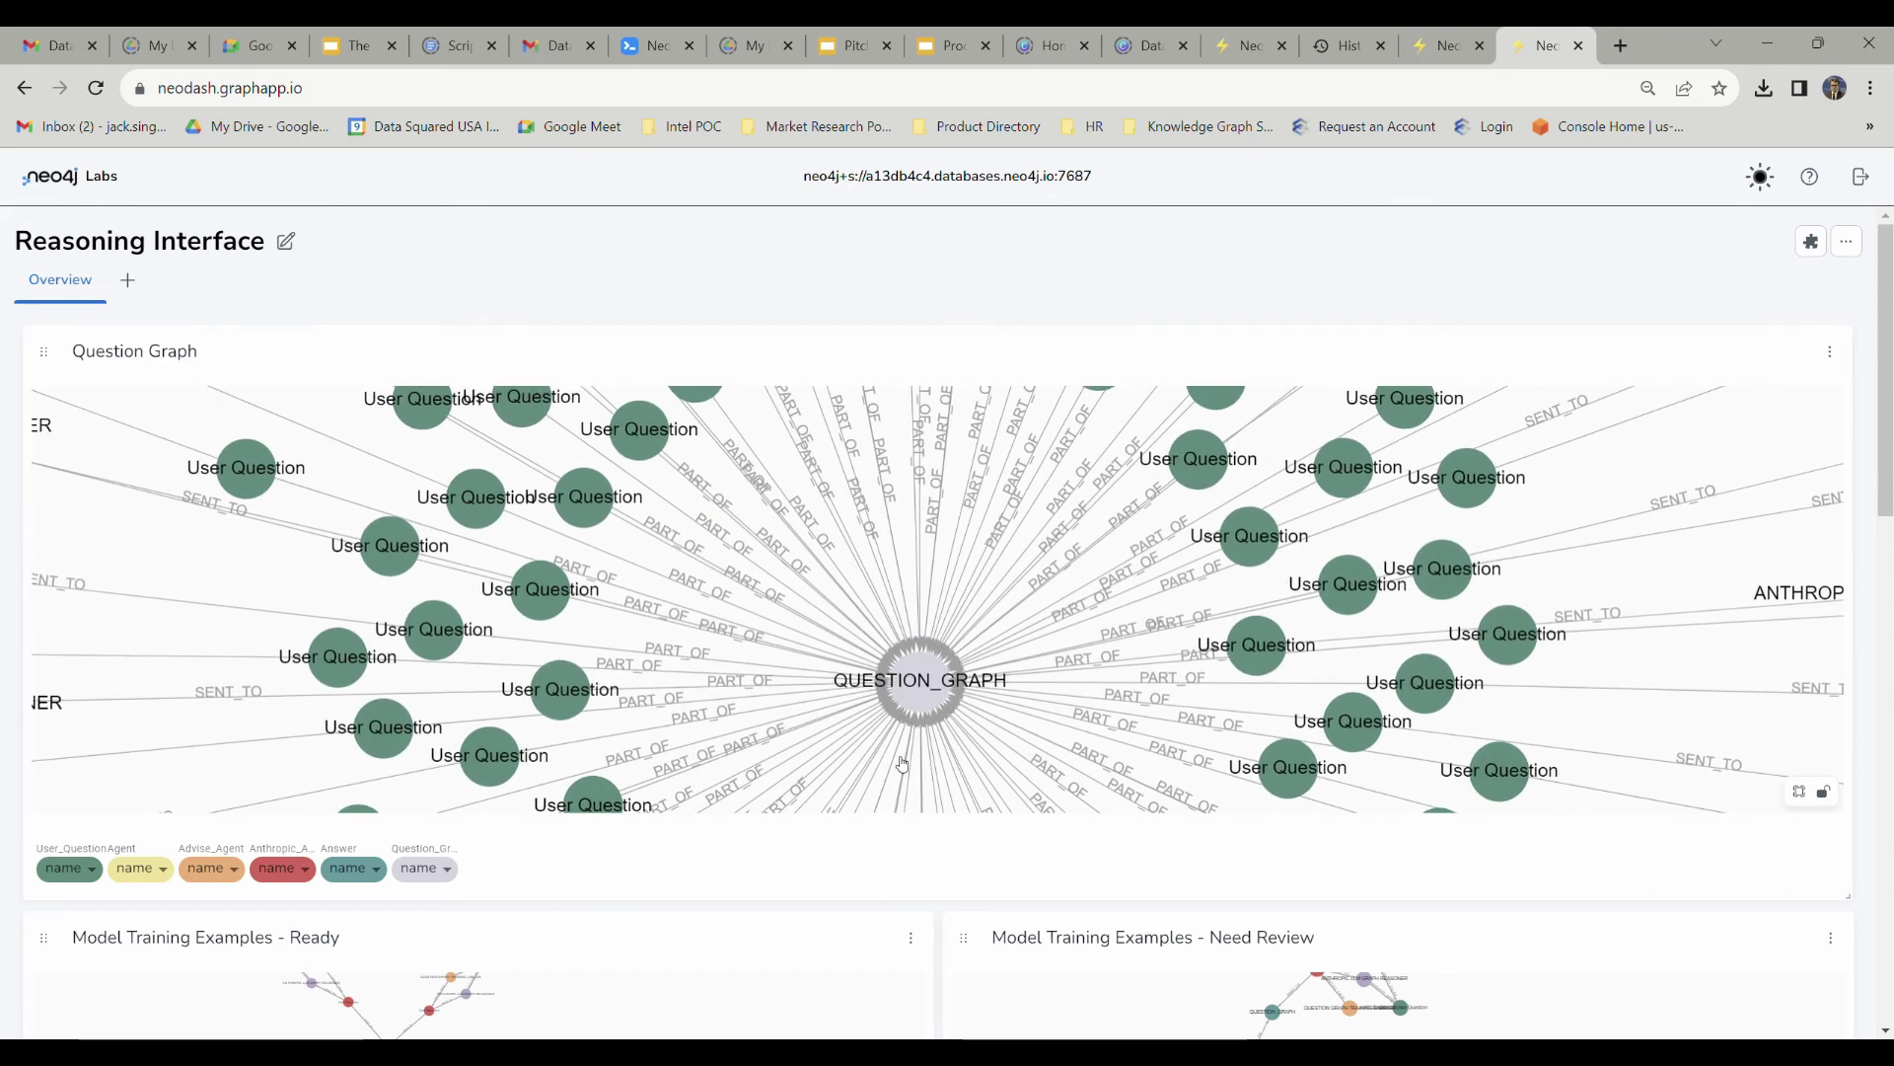
pyautogui.moveTo(839, 664); pyautogui.dragTo(744, 684)
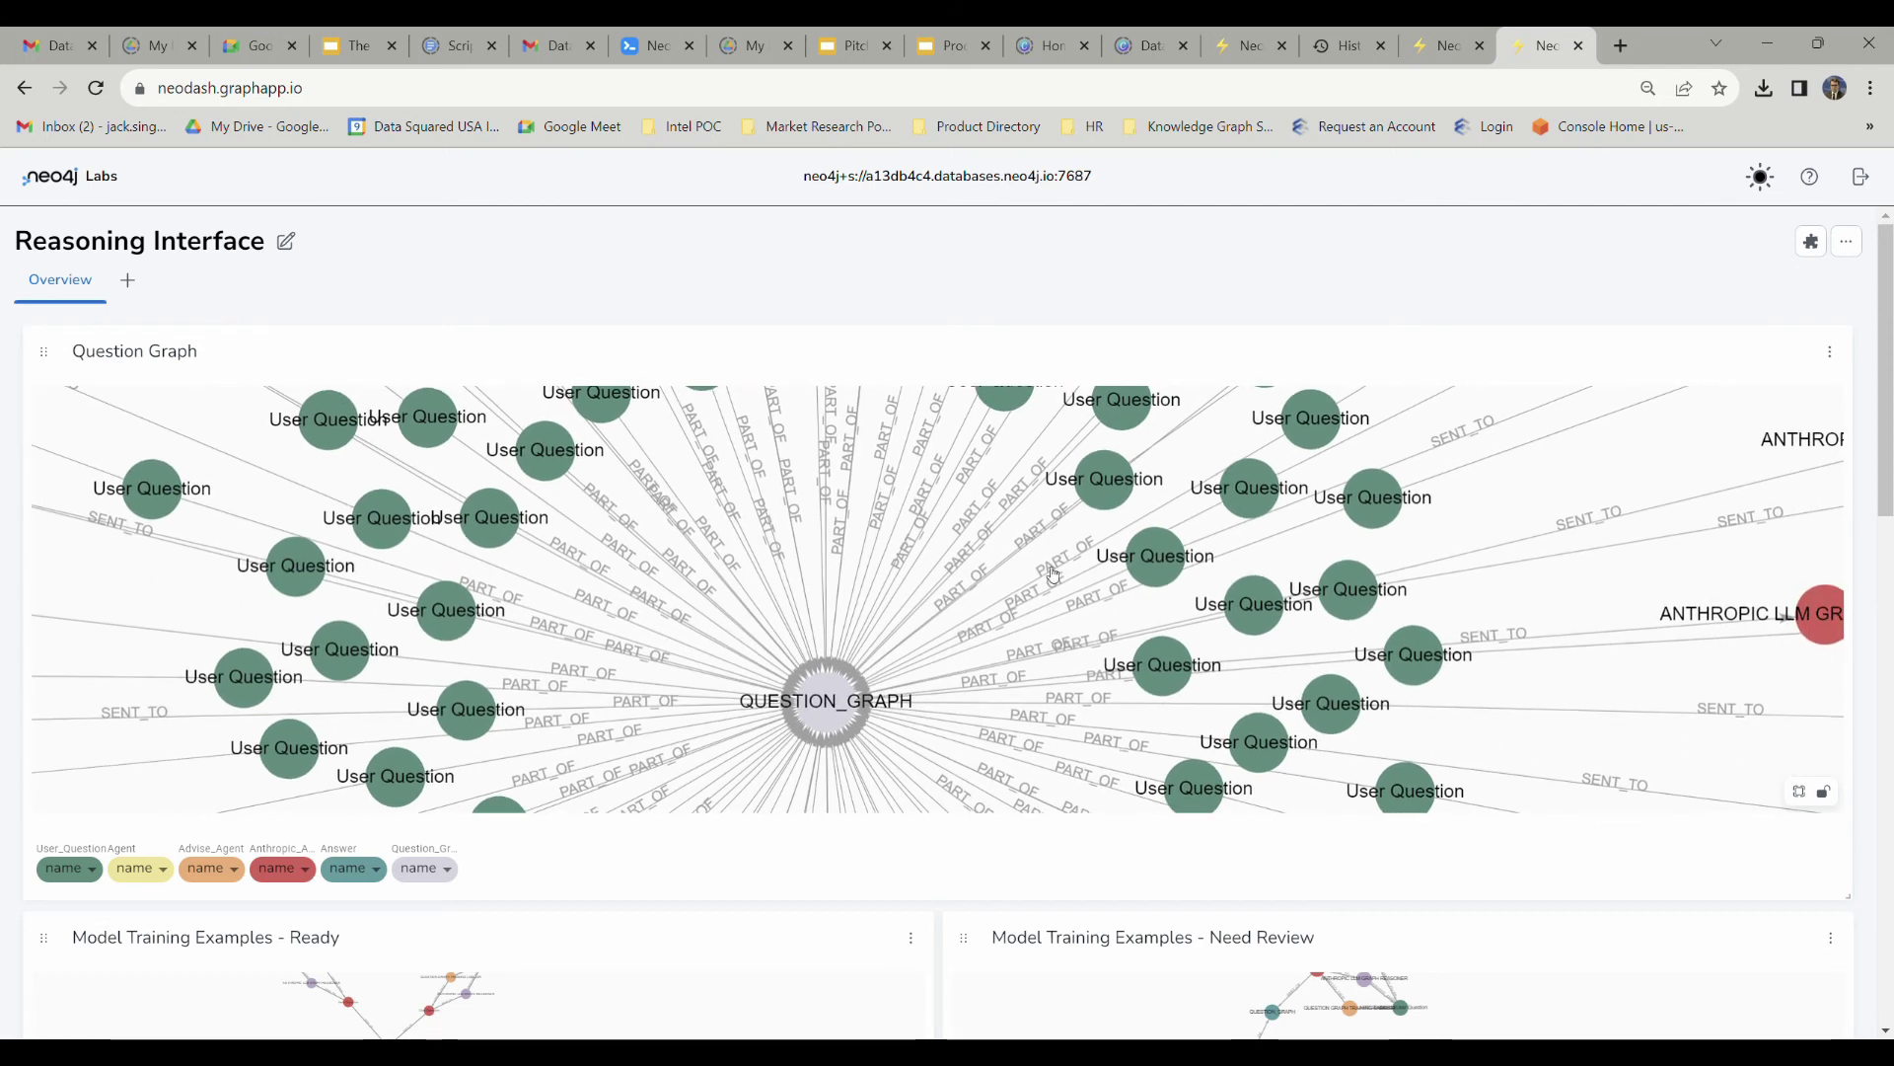
pyautogui.moveTo(858, 608); pyautogui.dragTo(973, 636)
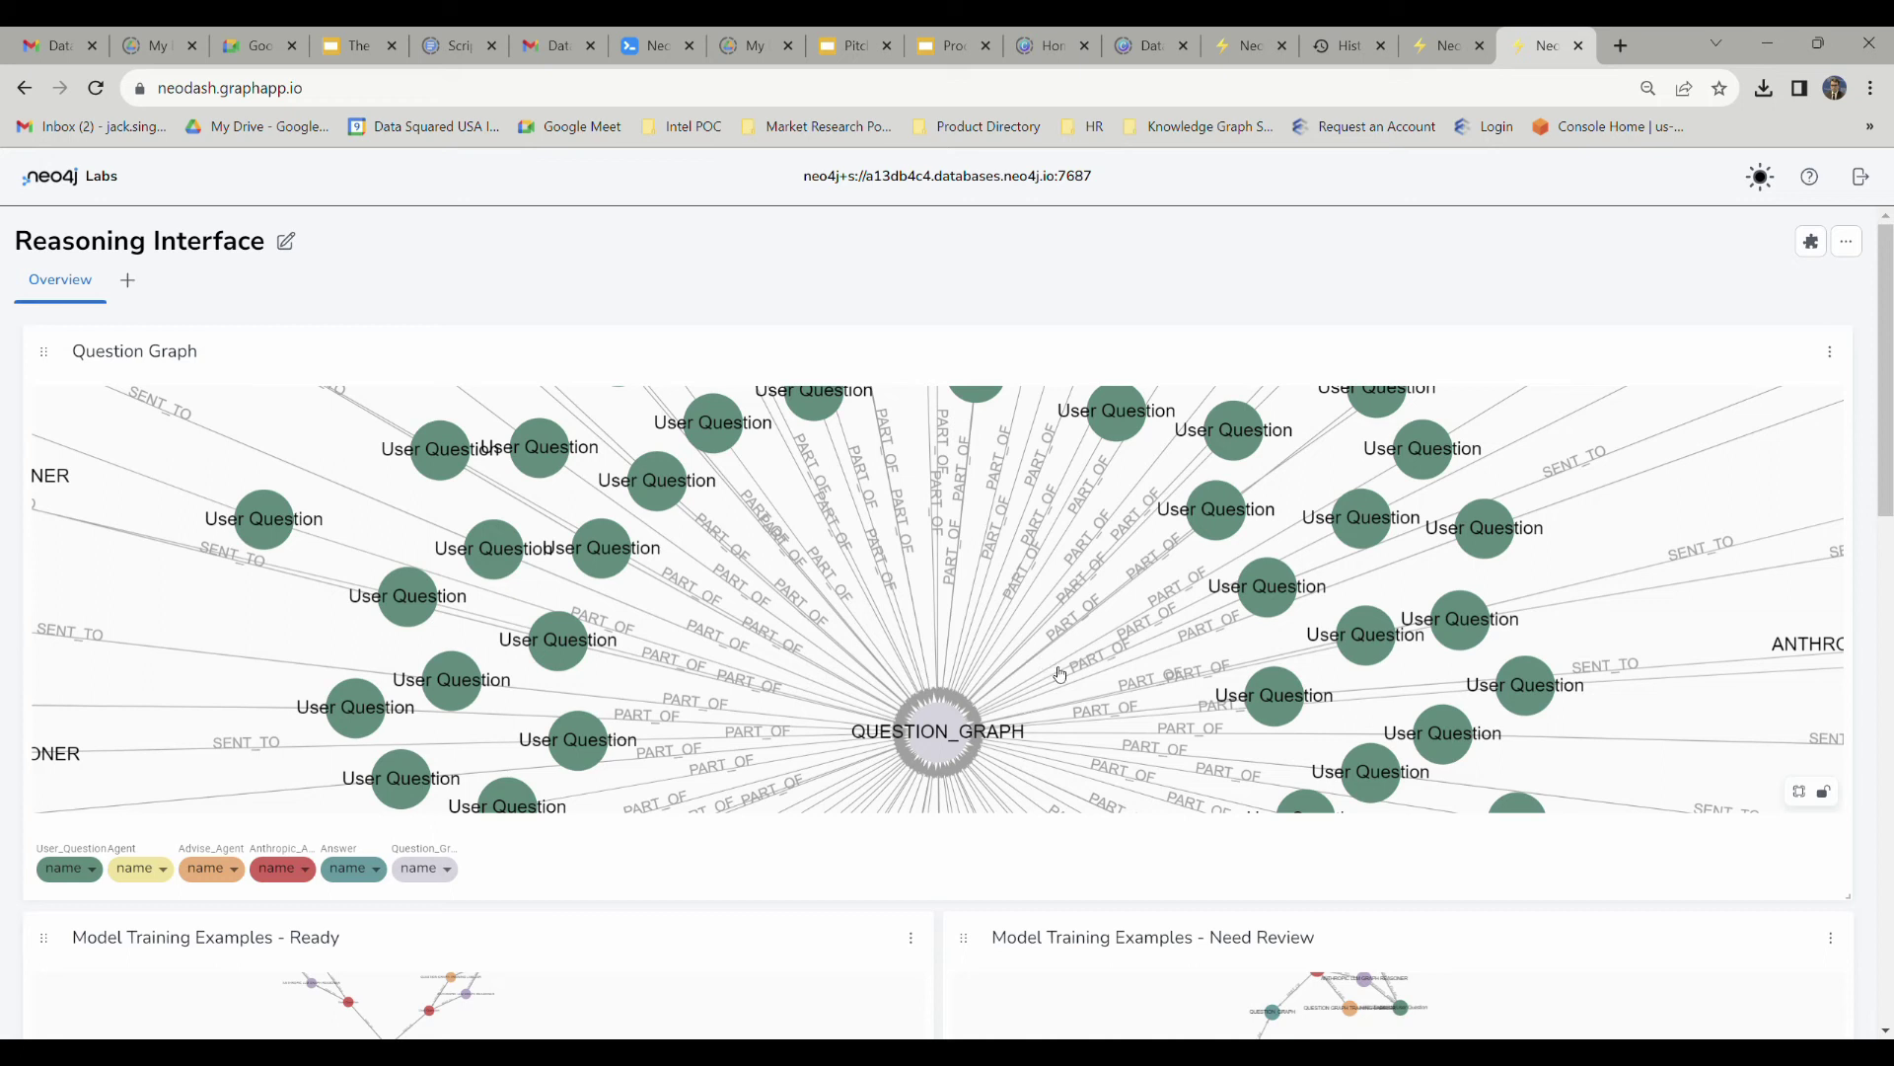
pyautogui.moveTo(997, 701); pyautogui.dragTo(1063, 646)
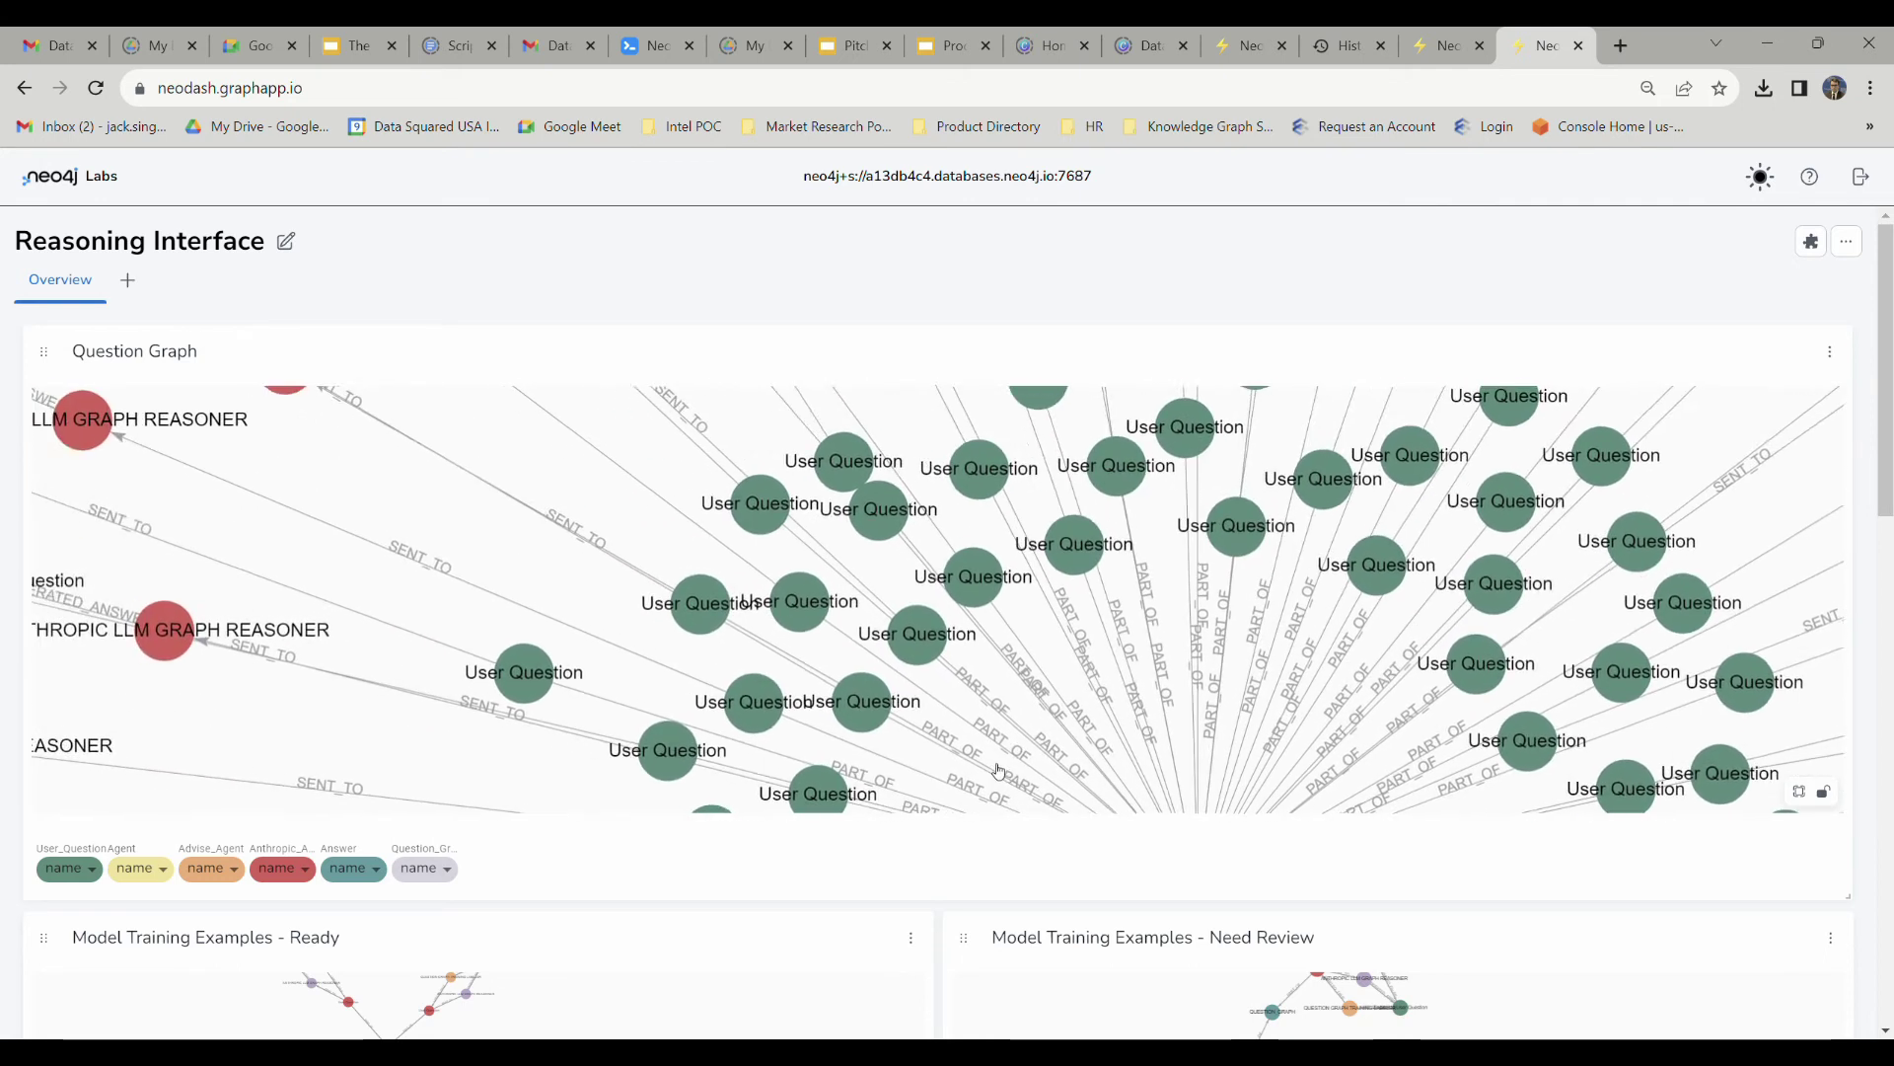
pyautogui.click(772, 570)
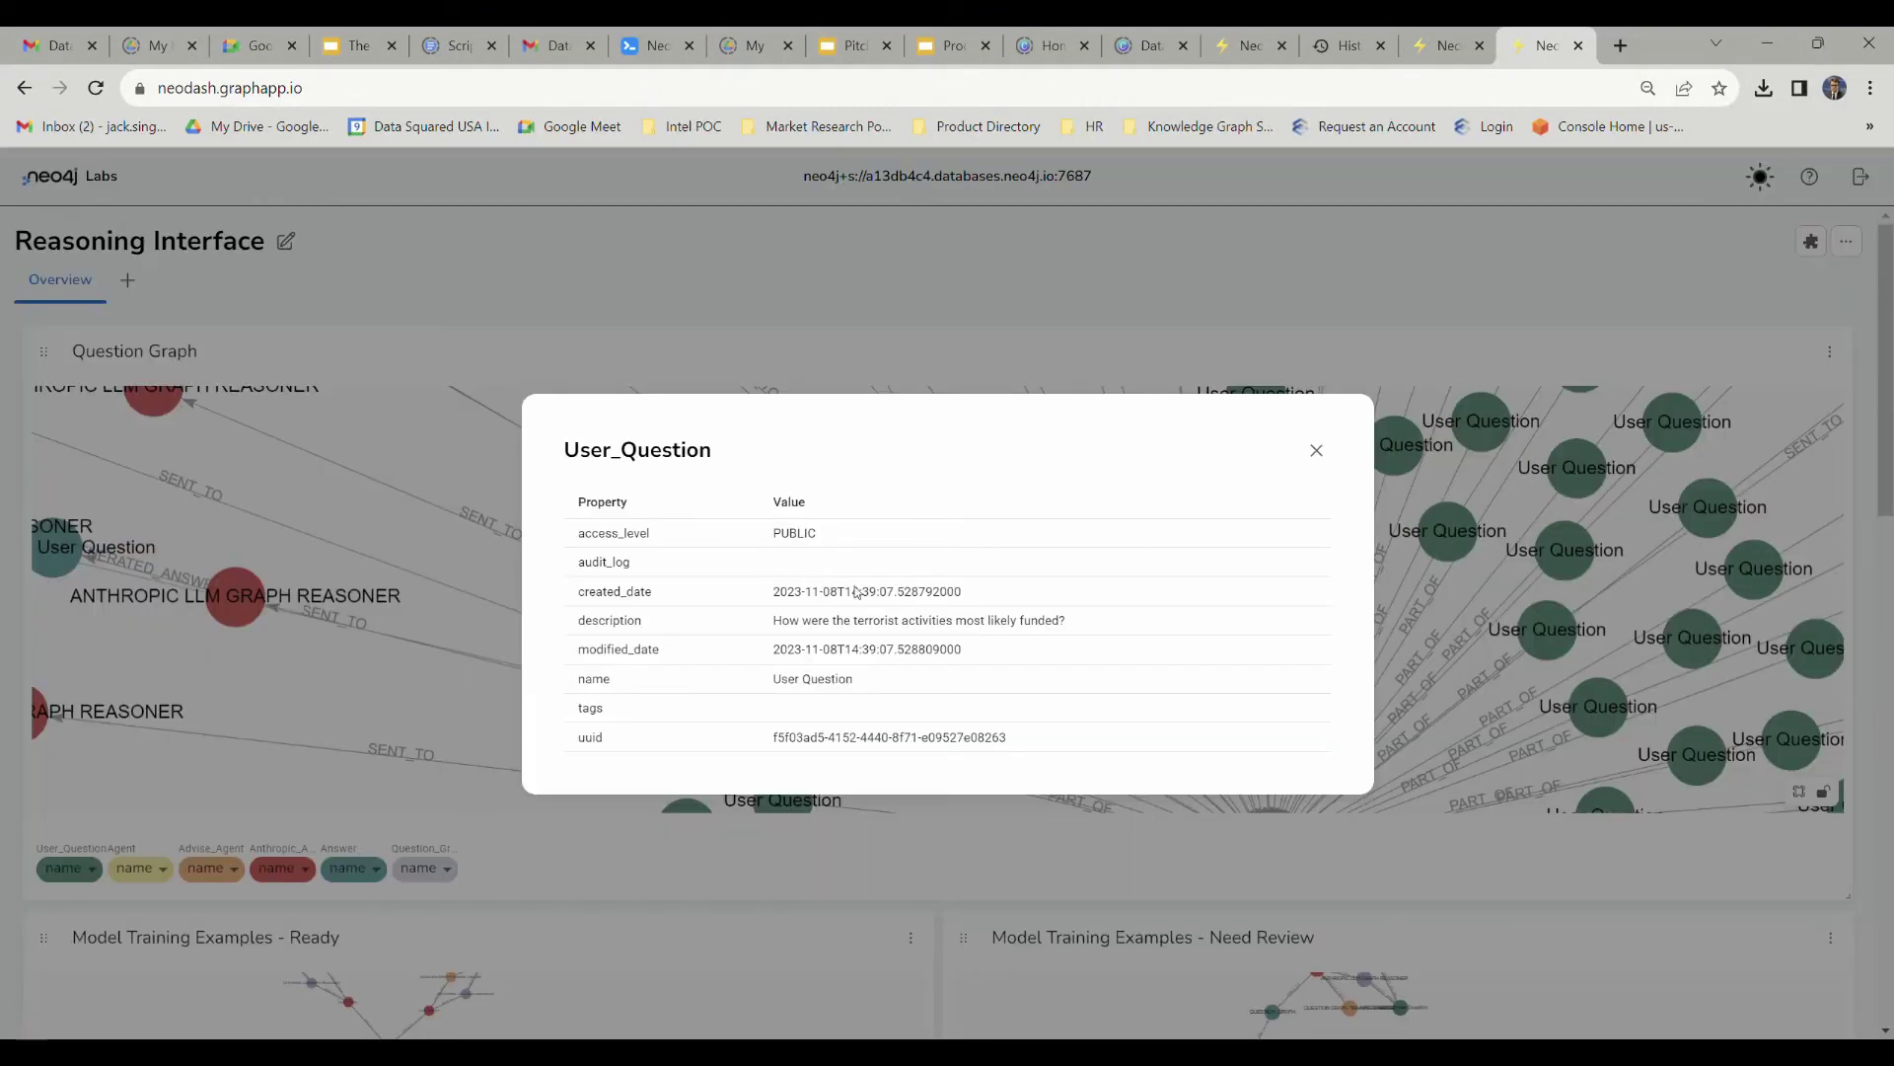
pyautogui.moveTo(781, 622); pyautogui.dragTo(1073, 619)
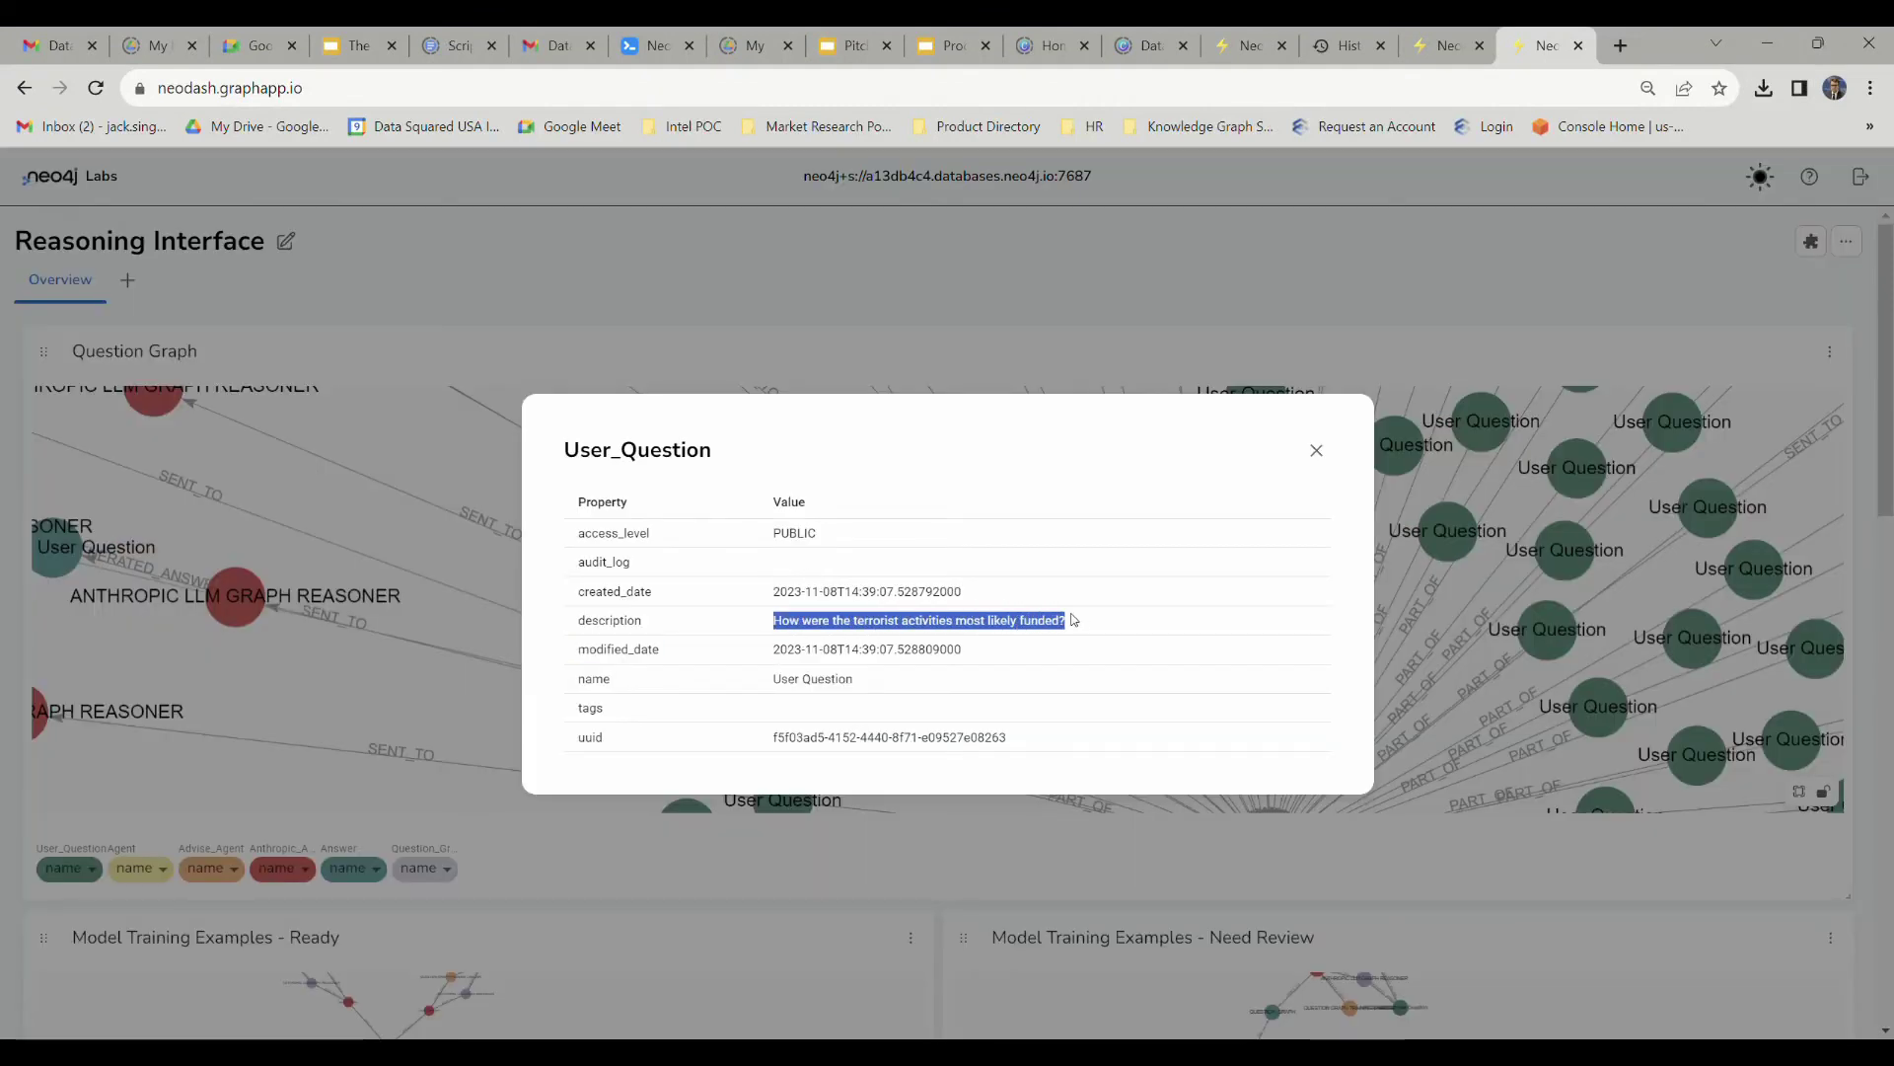
pyautogui.click(1316, 450)
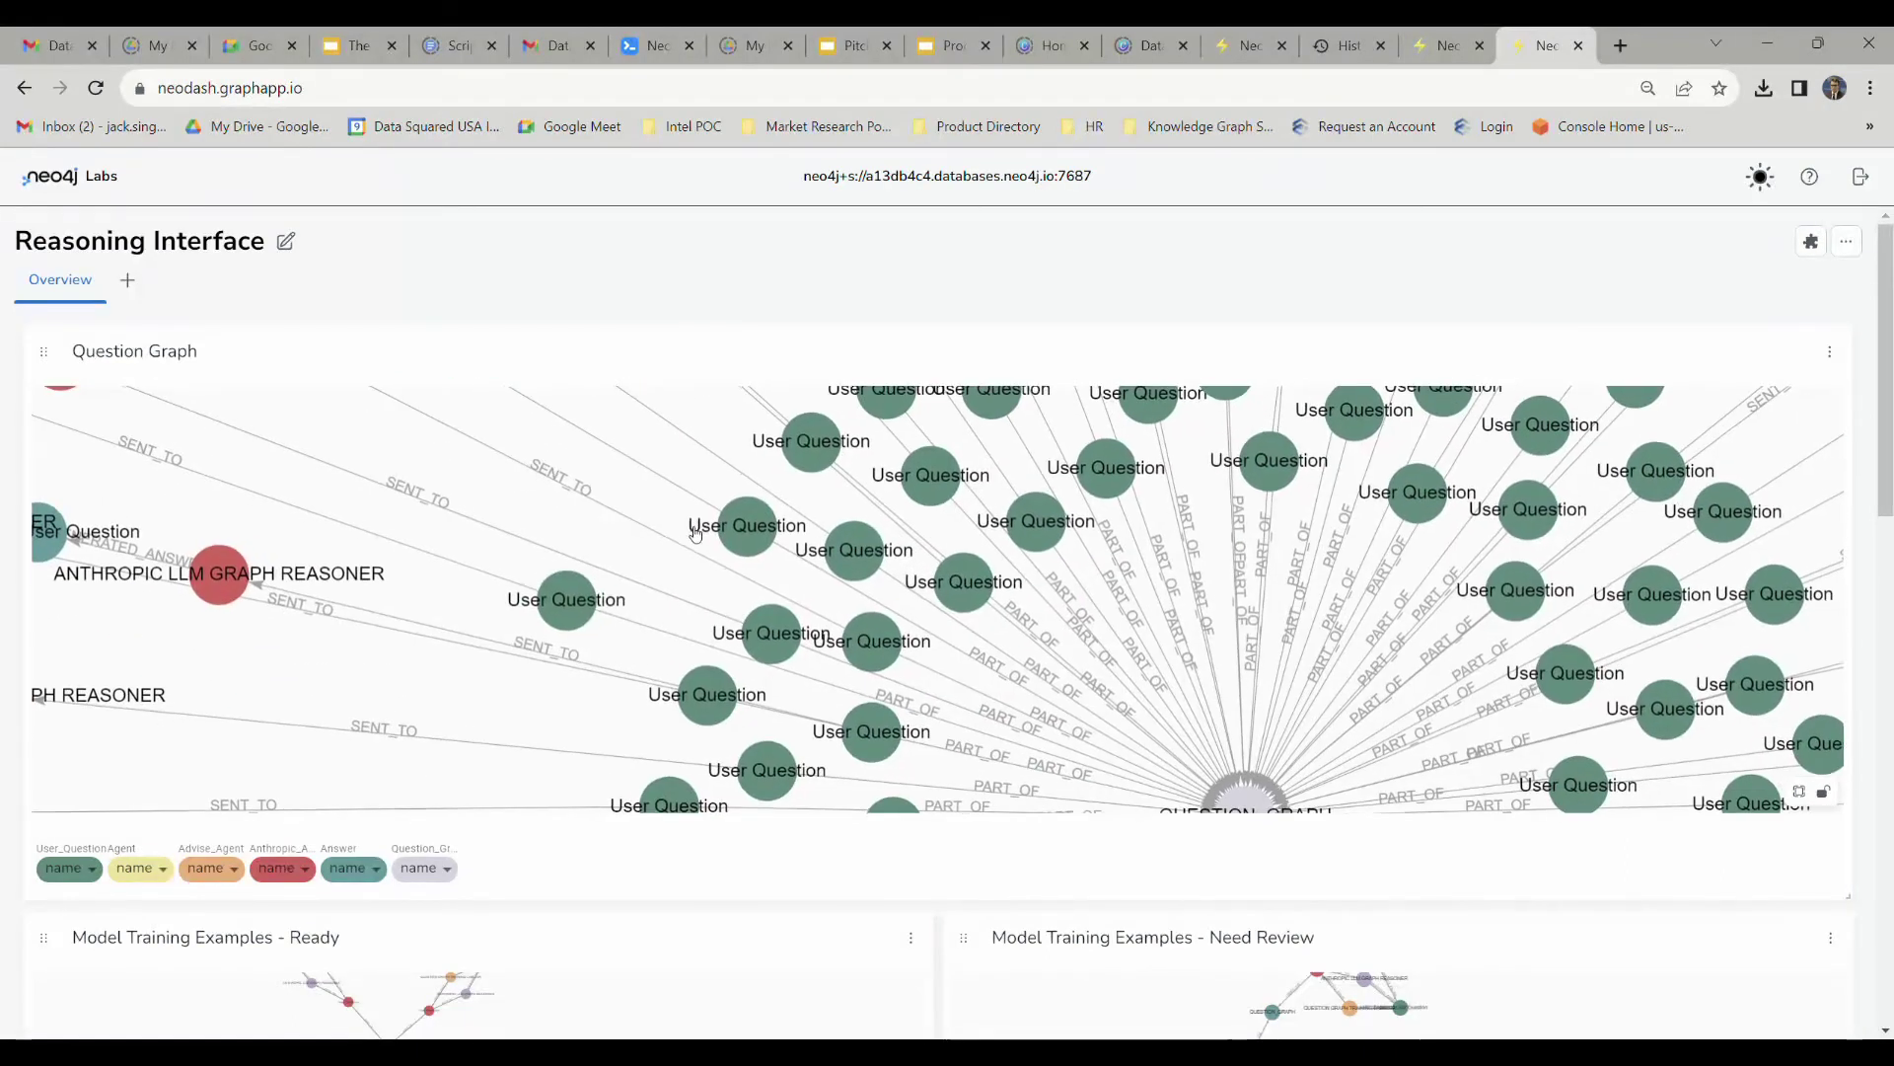
pyautogui.click(881, 637)
pyautogui.click(1316, 450)
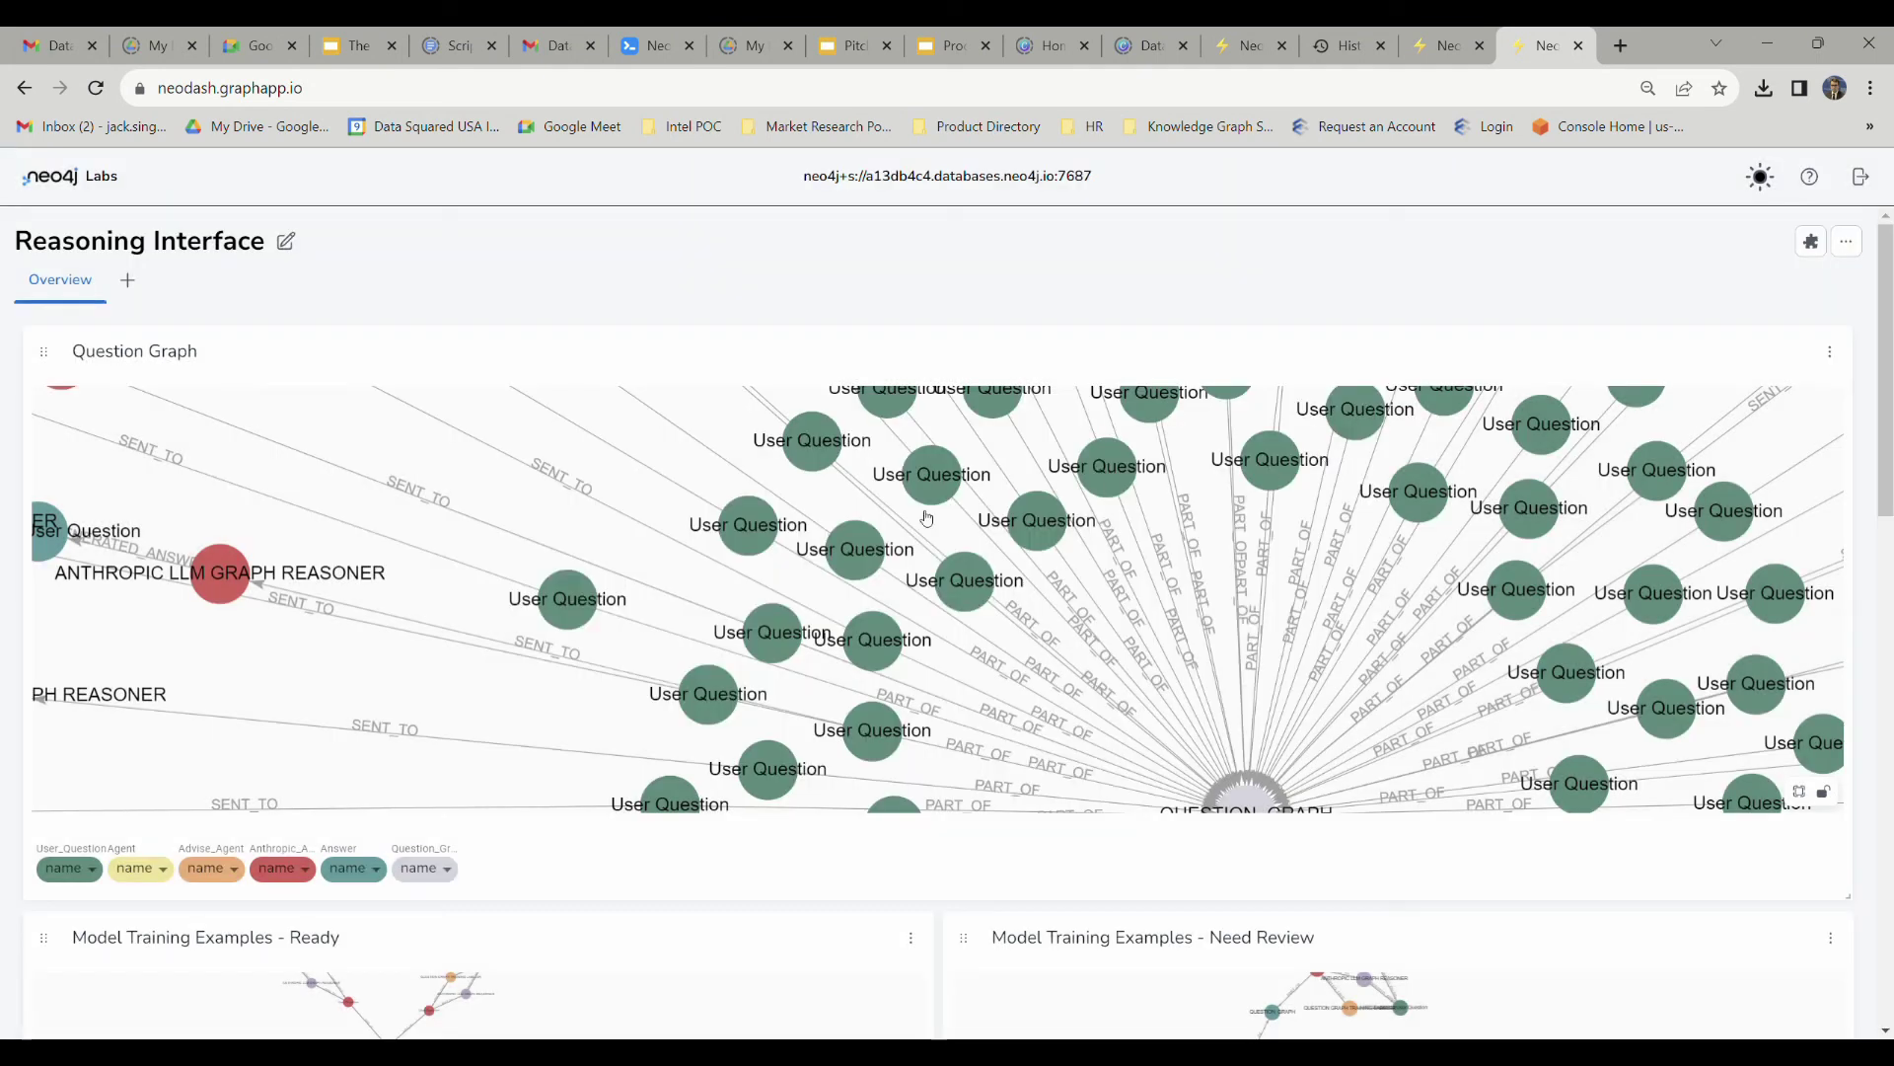
pyautogui.click(758, 534)
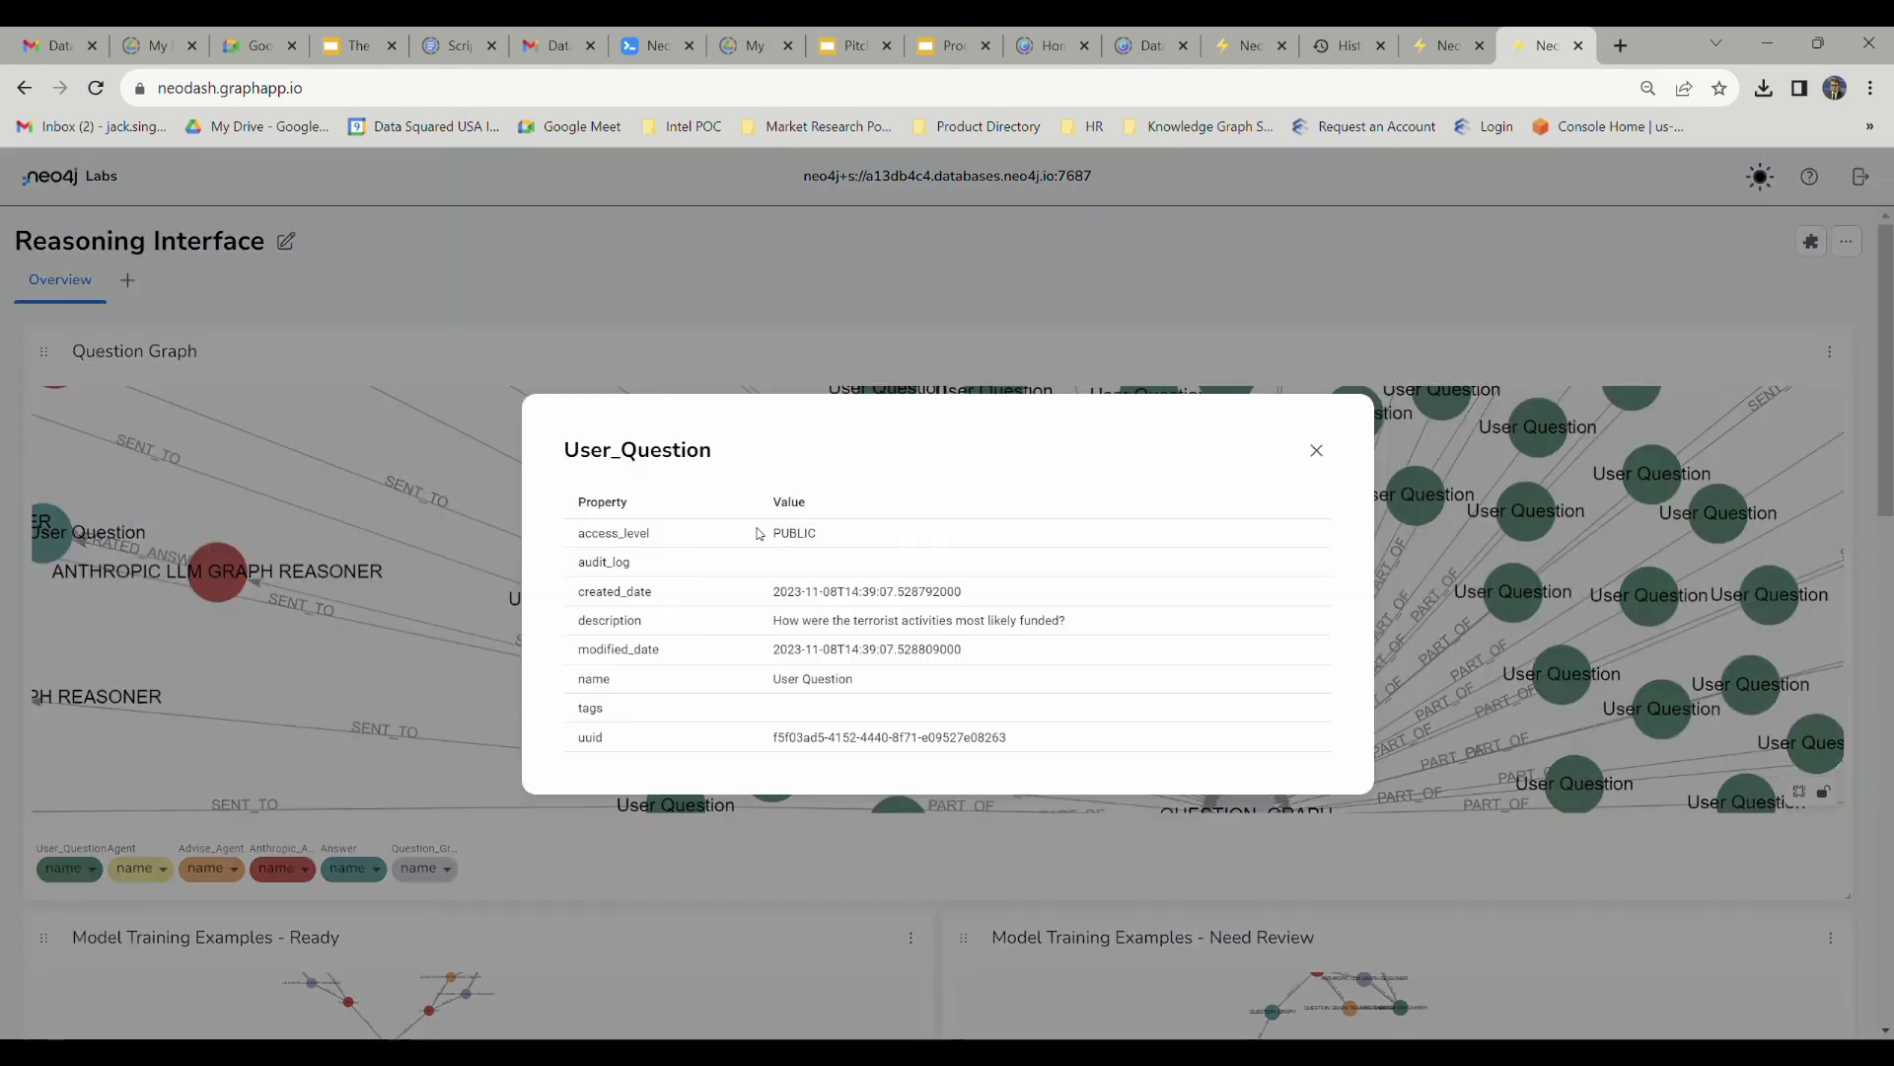
pyautogui.click(1318, 450)
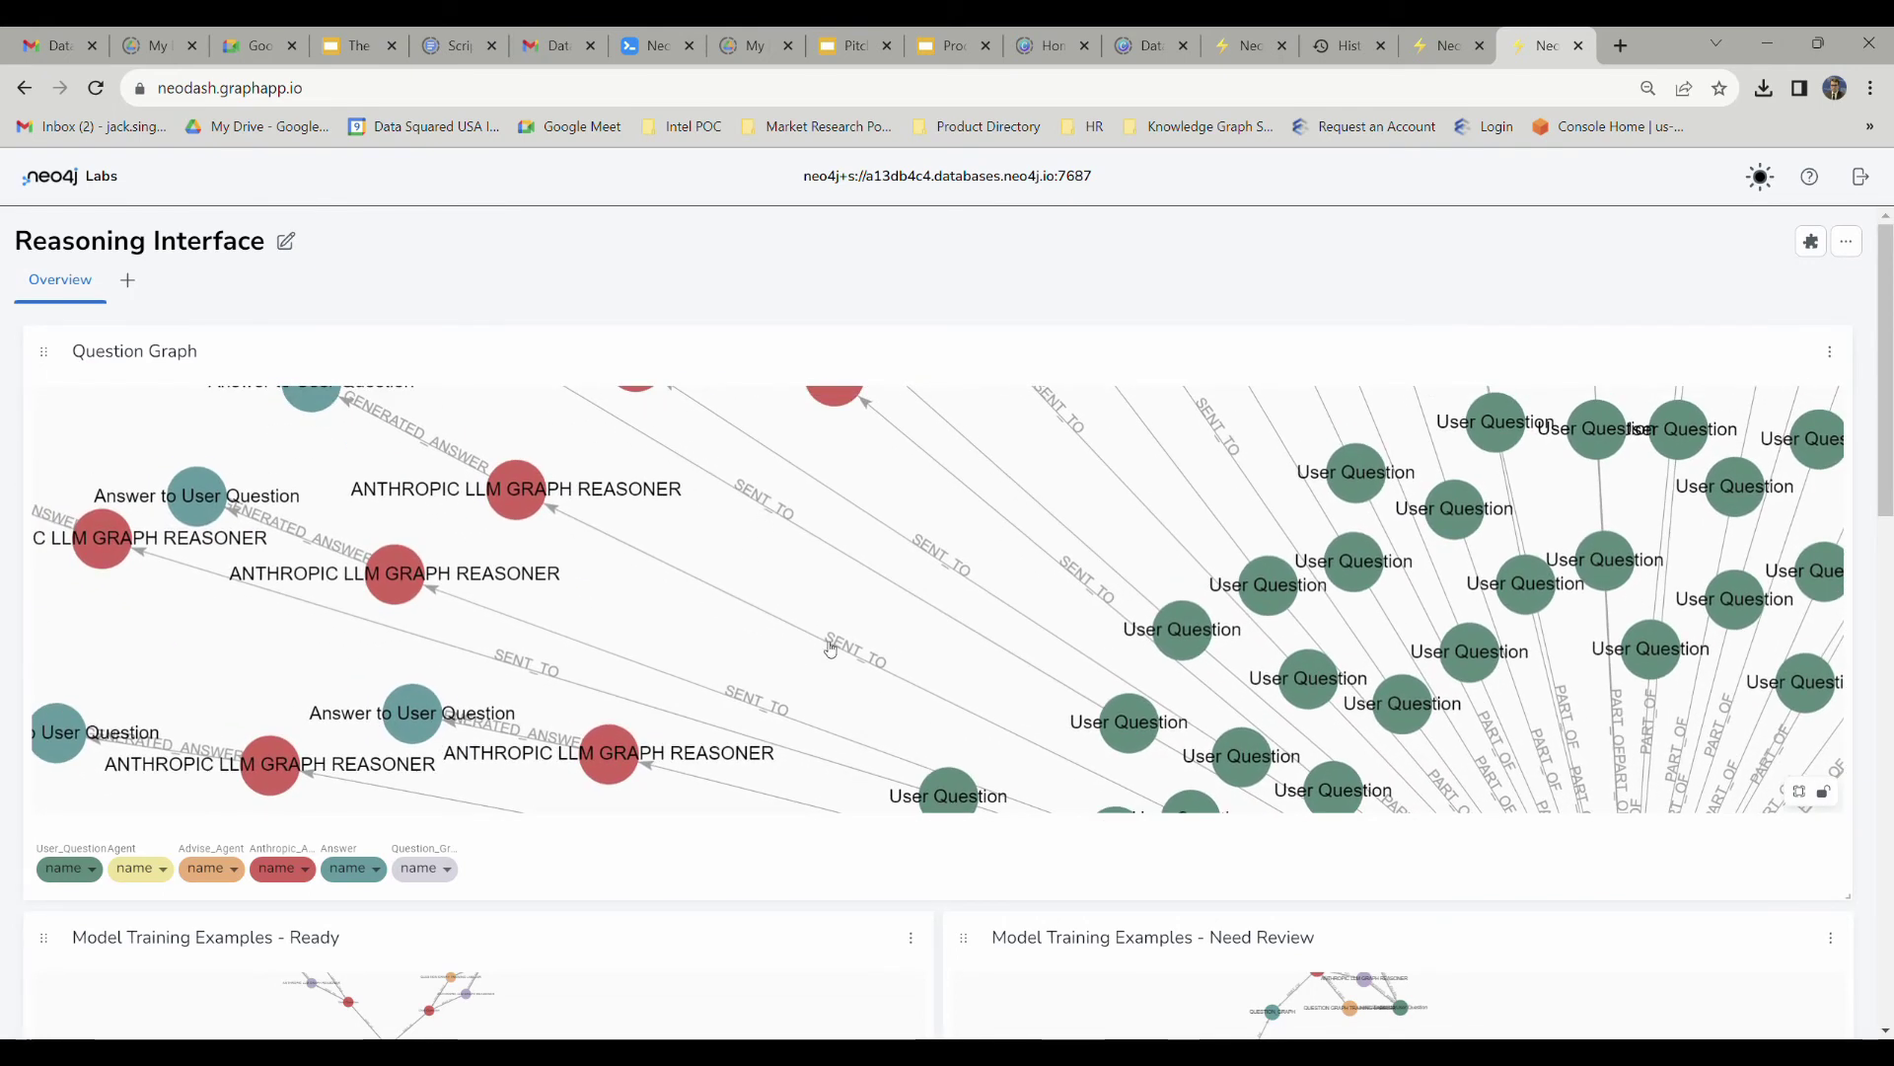
pyautogui.click(834, 643)
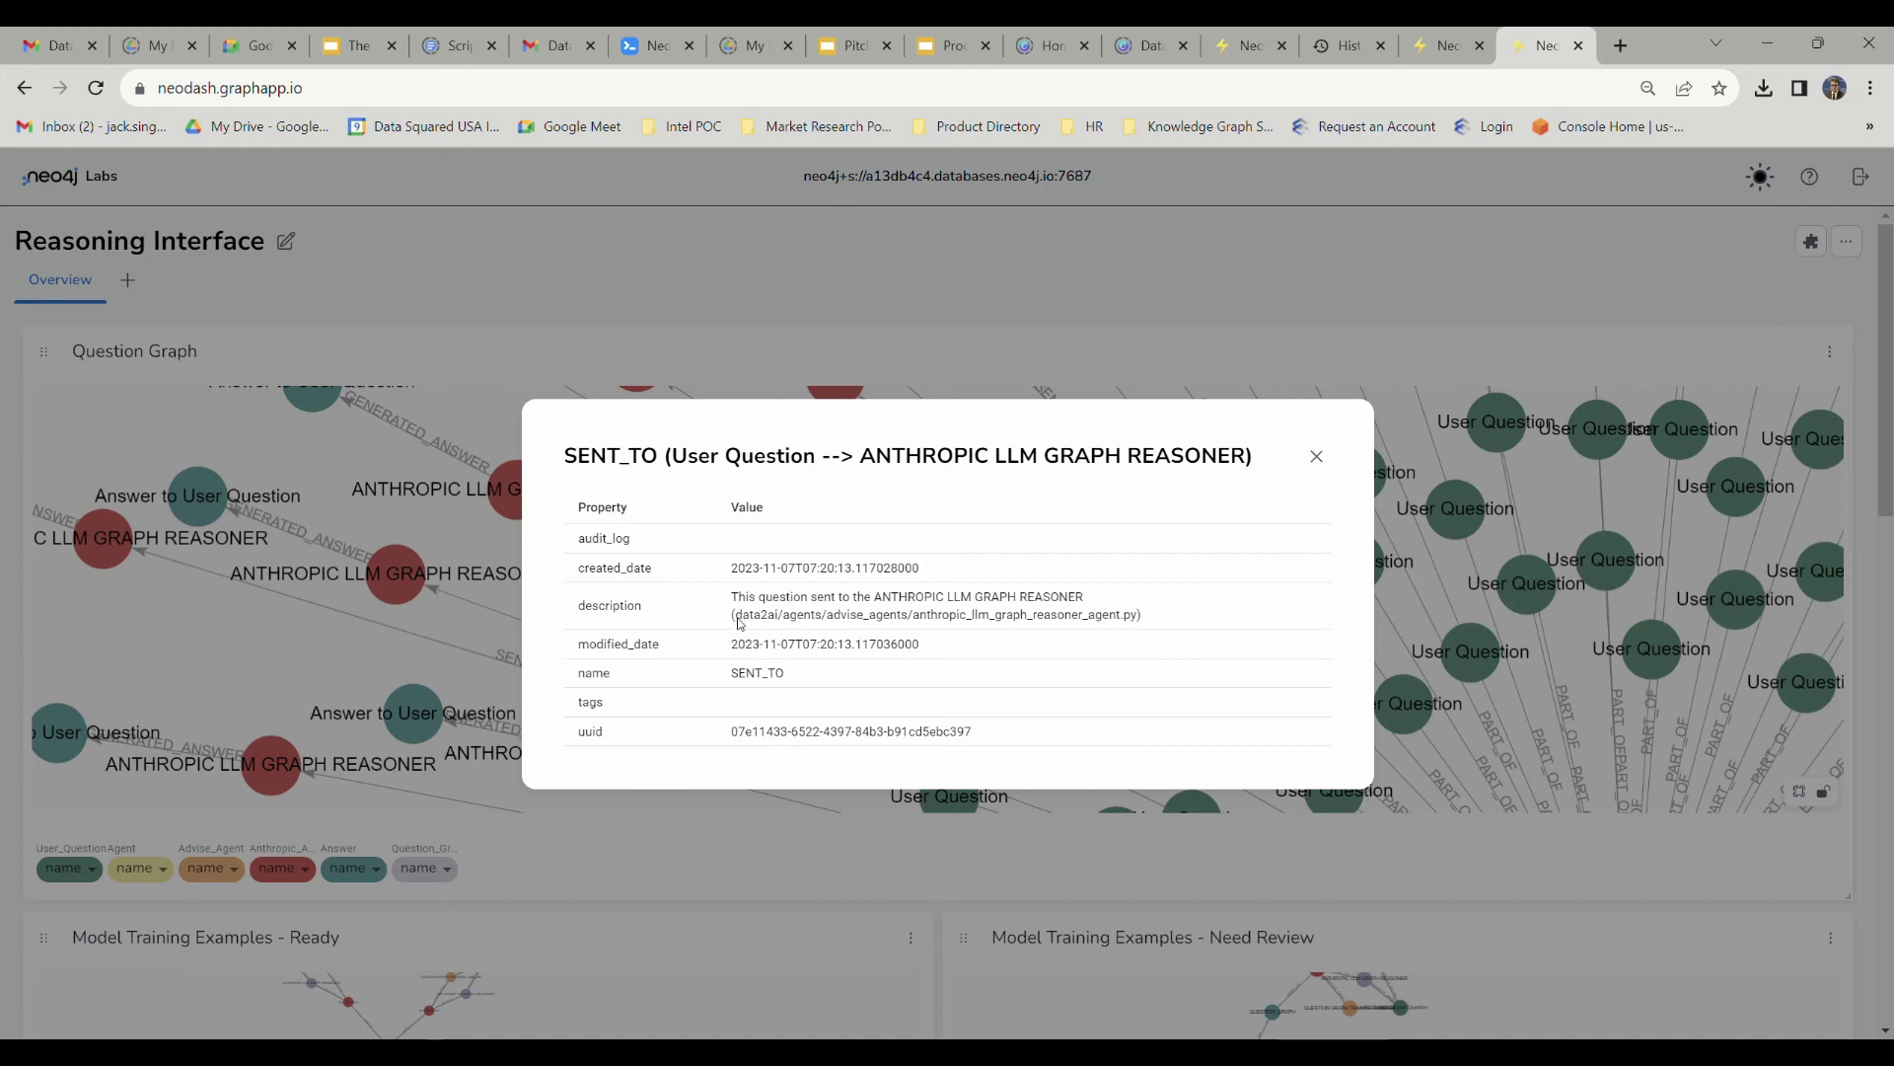
pyautogui.moveTo(739, 623); pyautogui.dragTo(1139, 615)
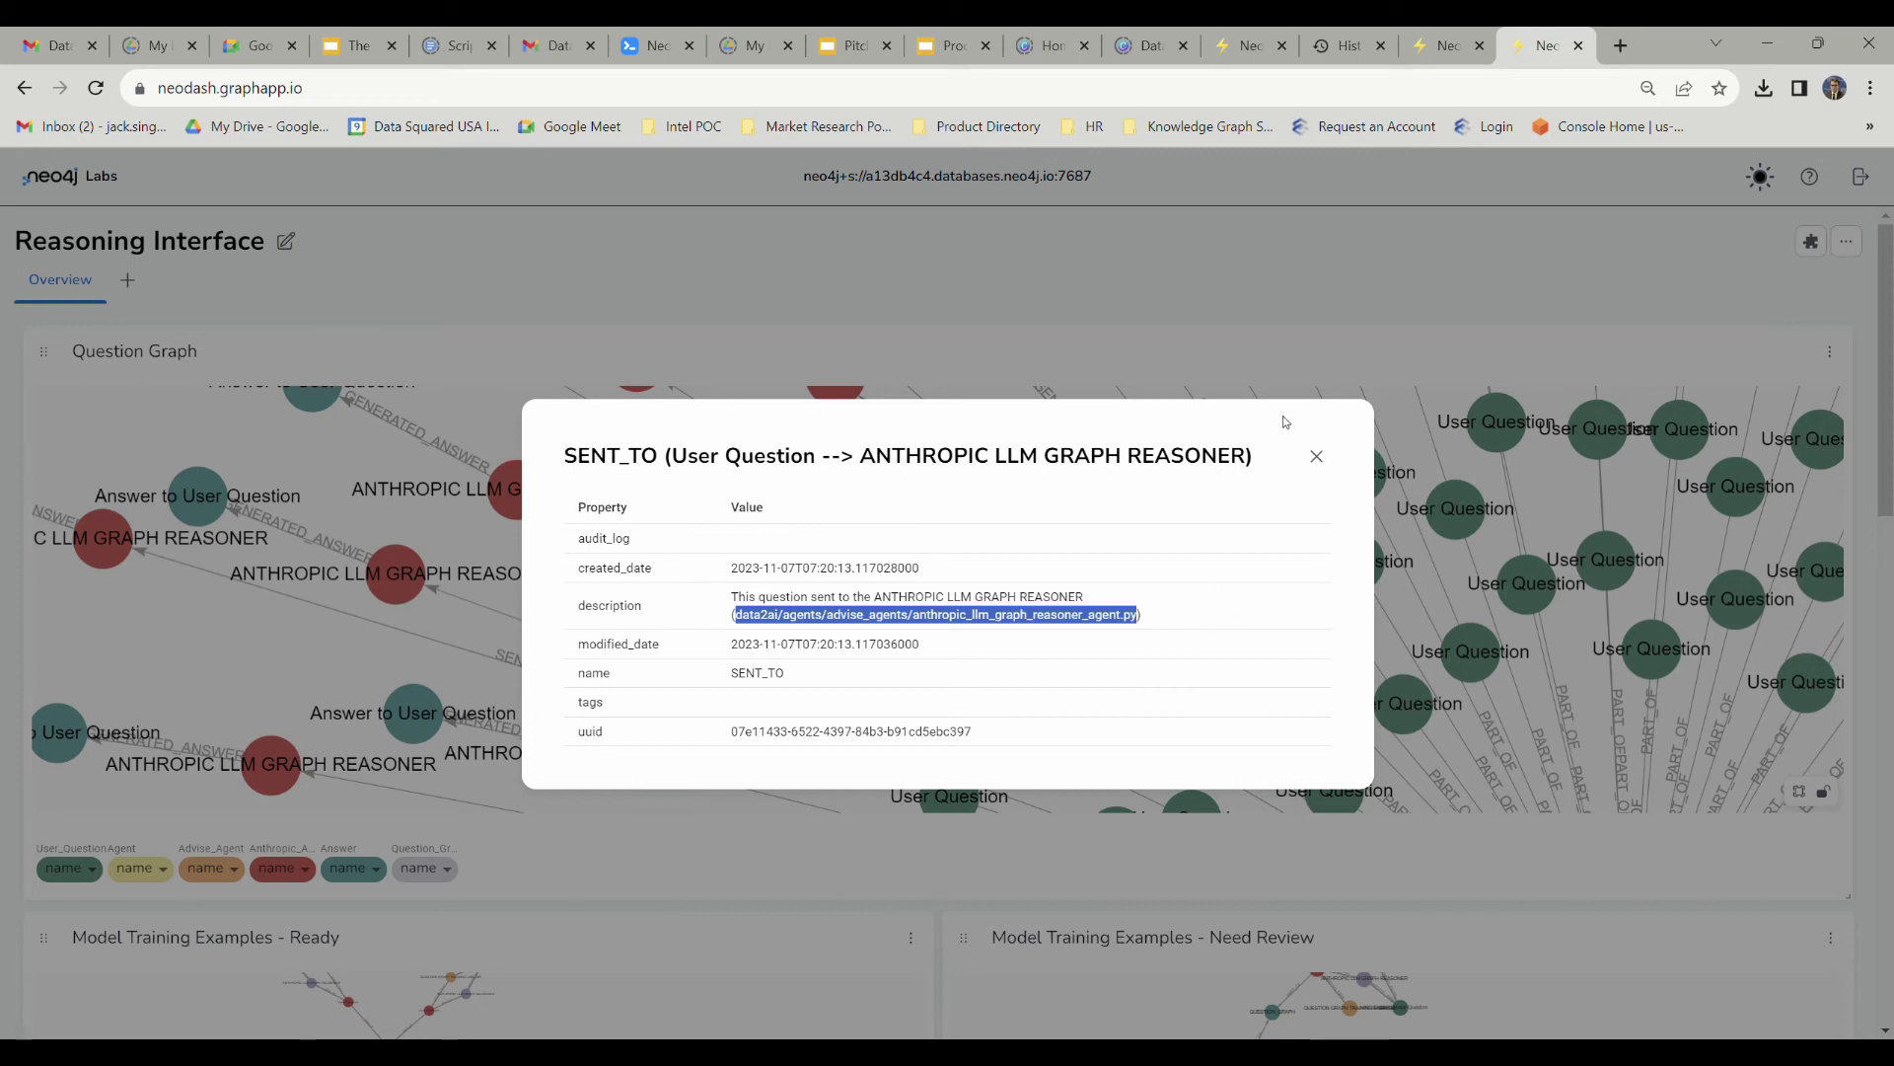
pyautogui.click(1316, 456)
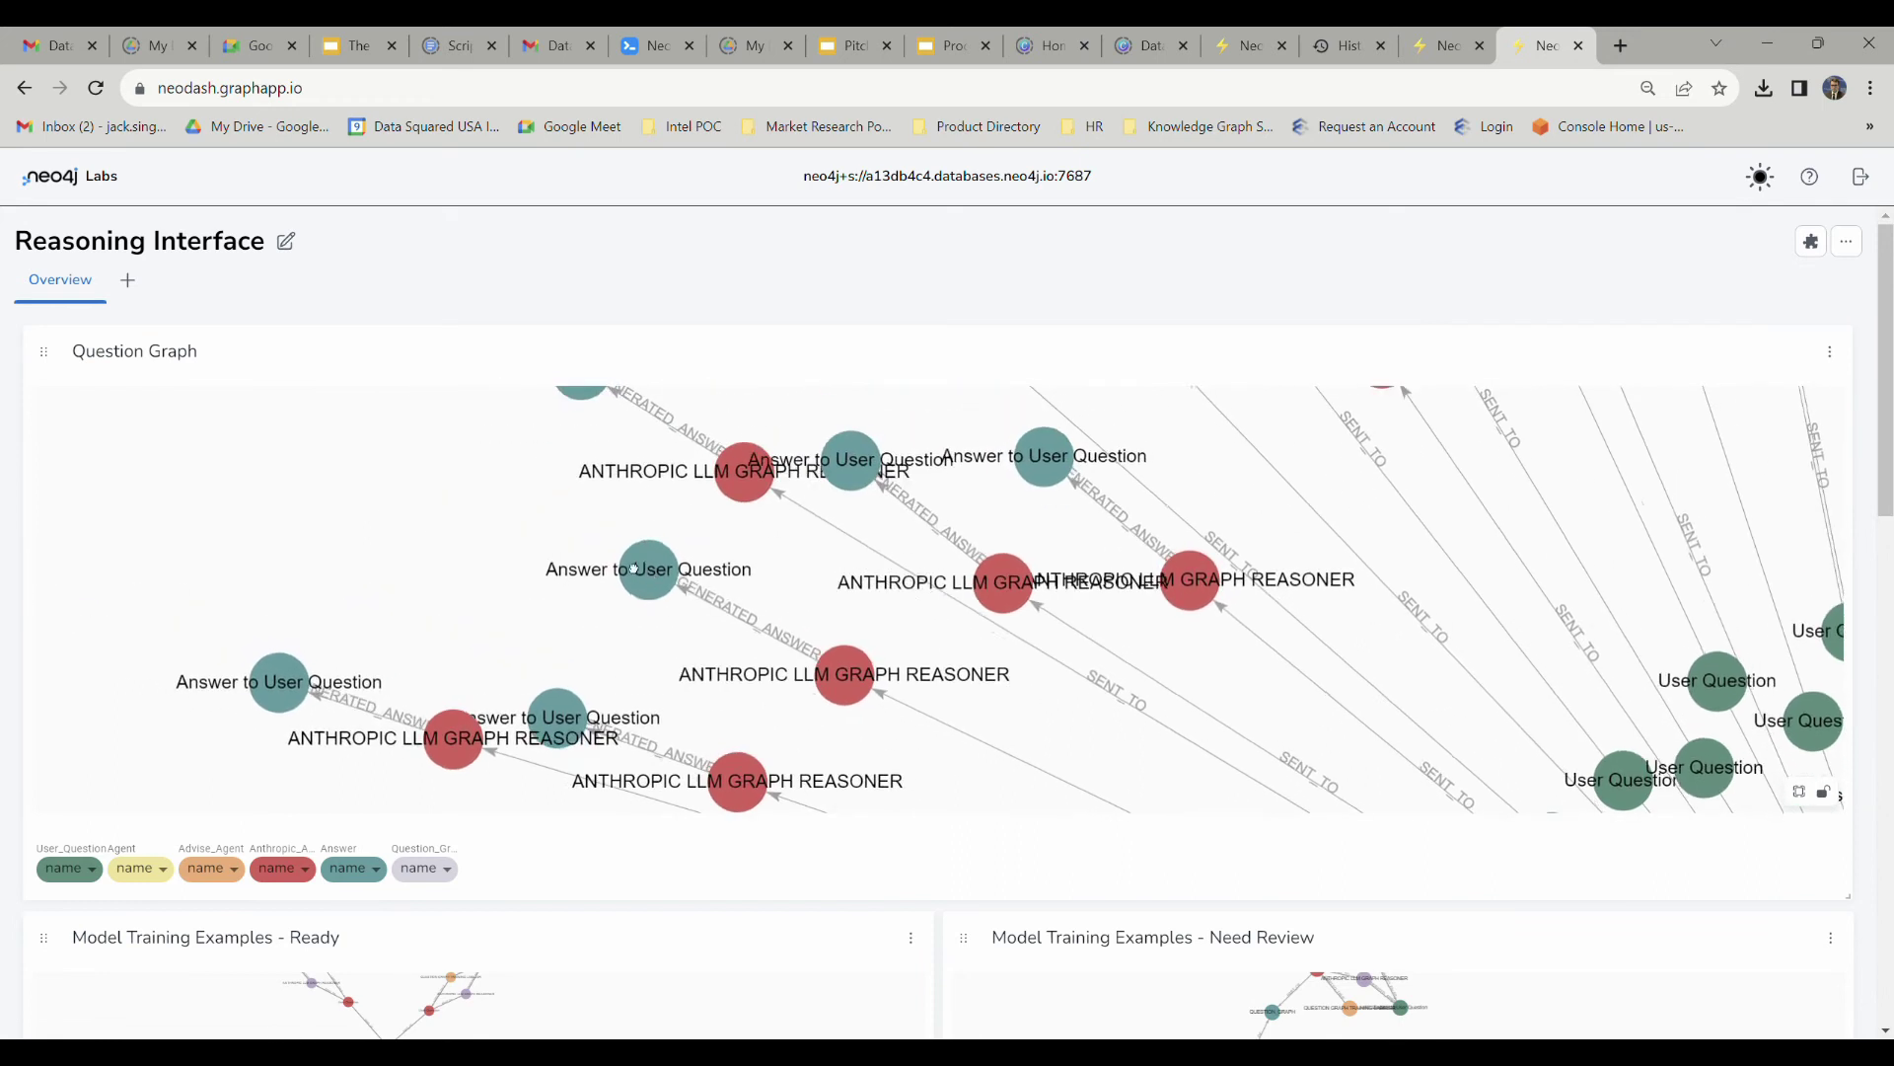
pyautogui.click(603, 549)
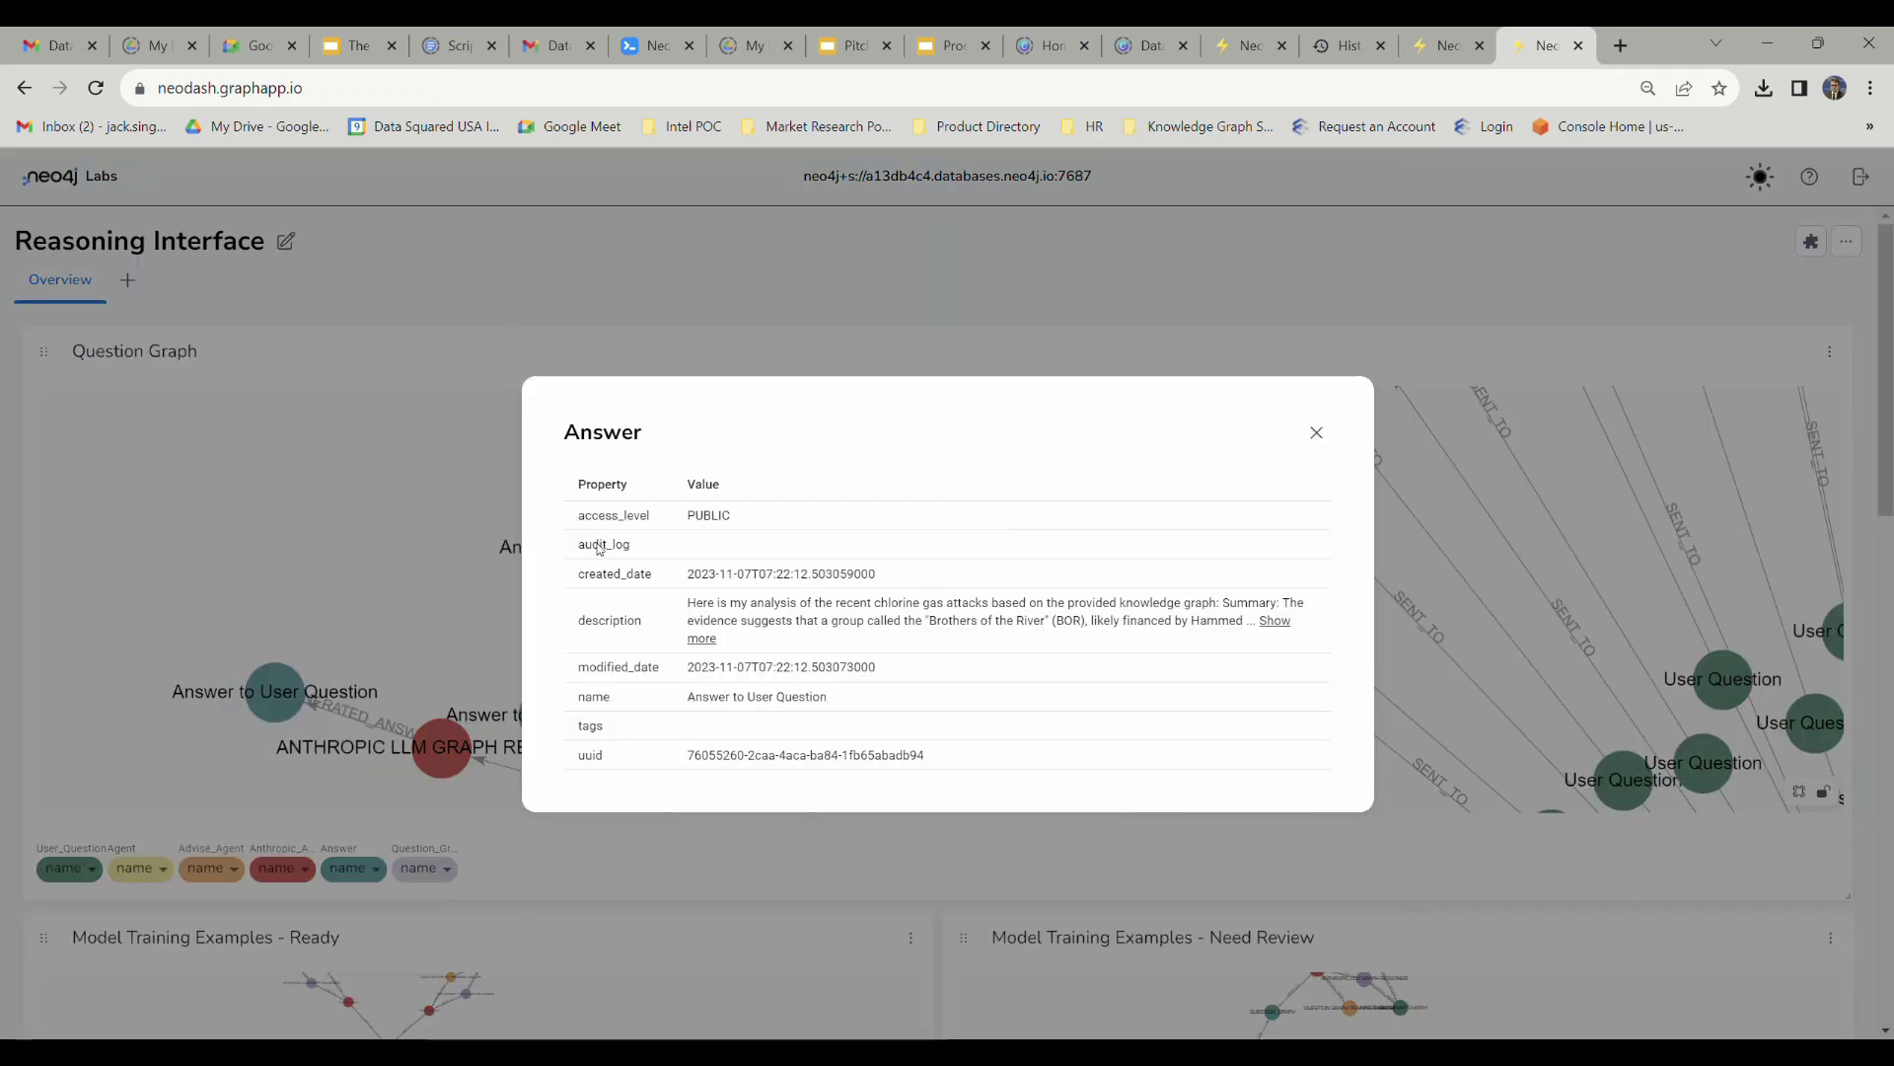
pyautogui.click(702, 639)
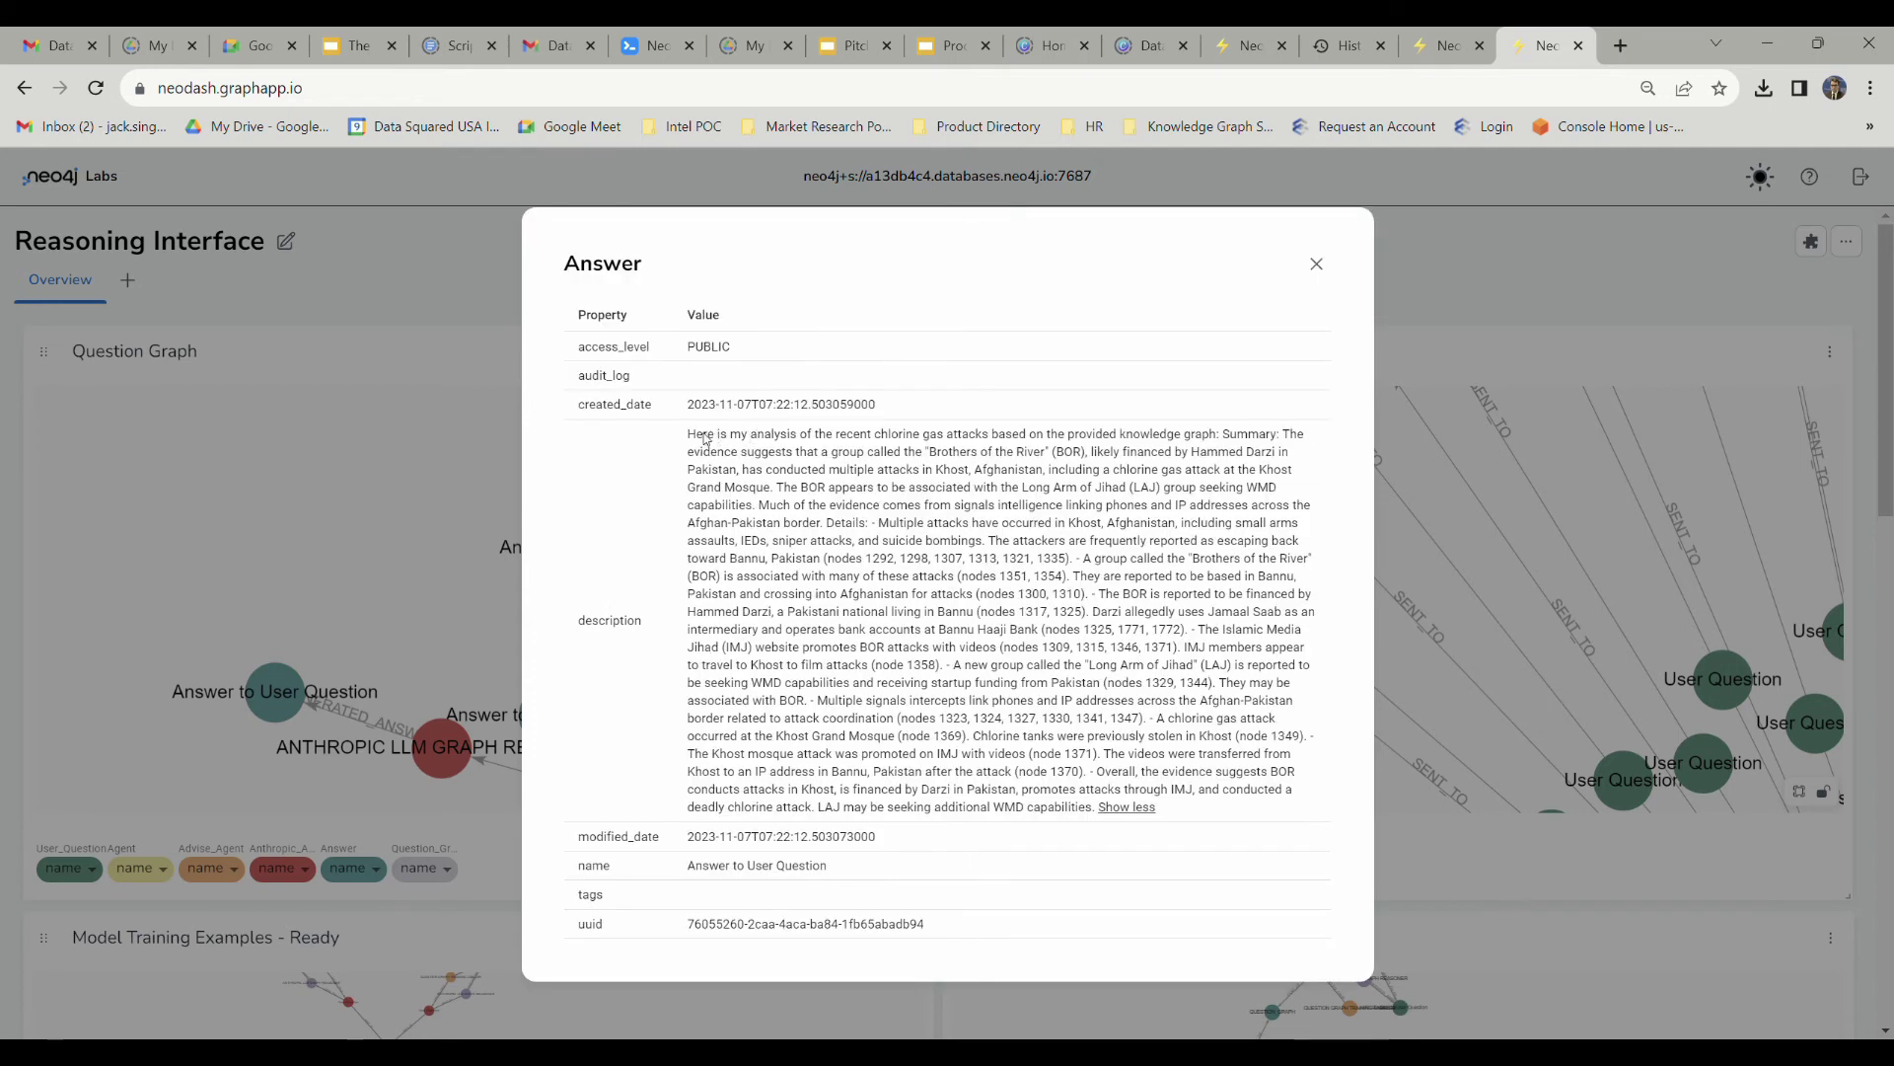
pyautogui.moveTo(689, 438); pyautogui.dragTo(1185, 435)
pyautogui.click(894, 446)
pyautogui.moveTo(823, 454); pyautogui.dragTo(1049, 456)
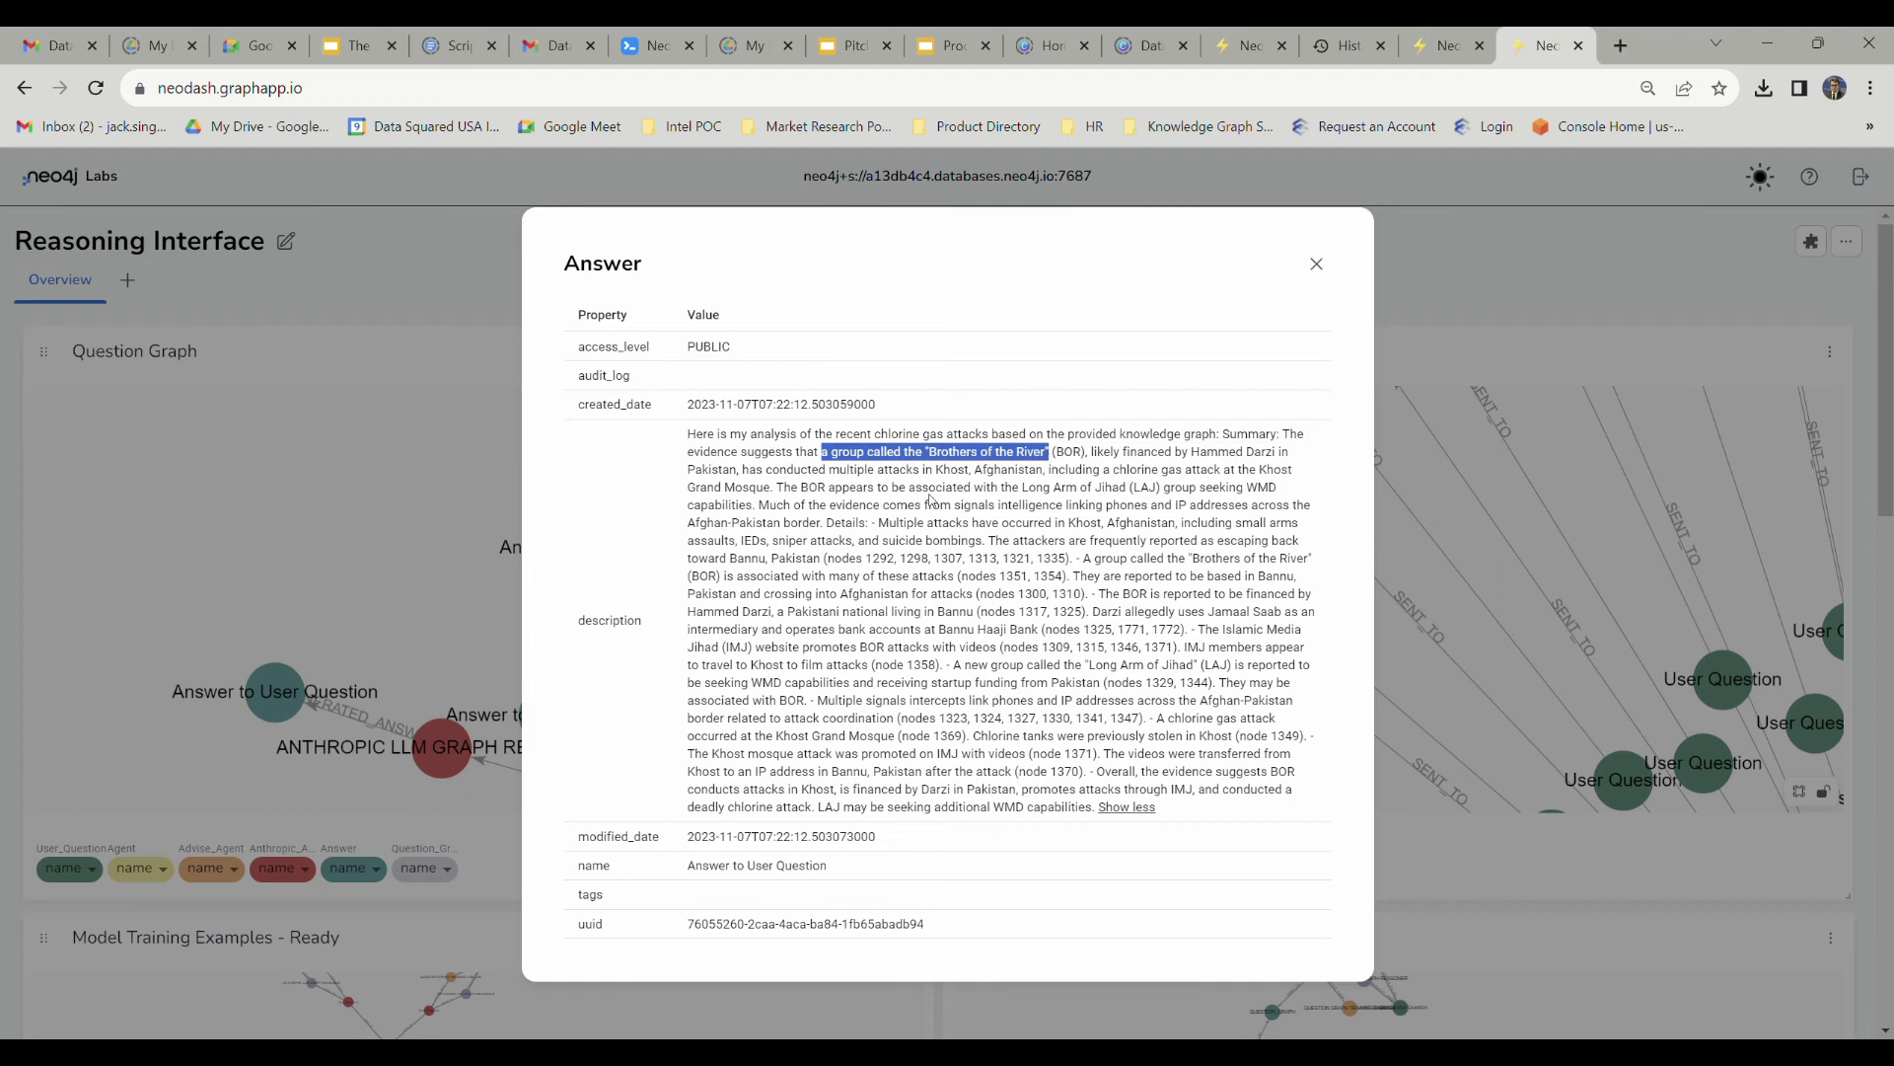
pyautogui.moveTo(792, 490); pyautogui.dragTo(1159, 487)
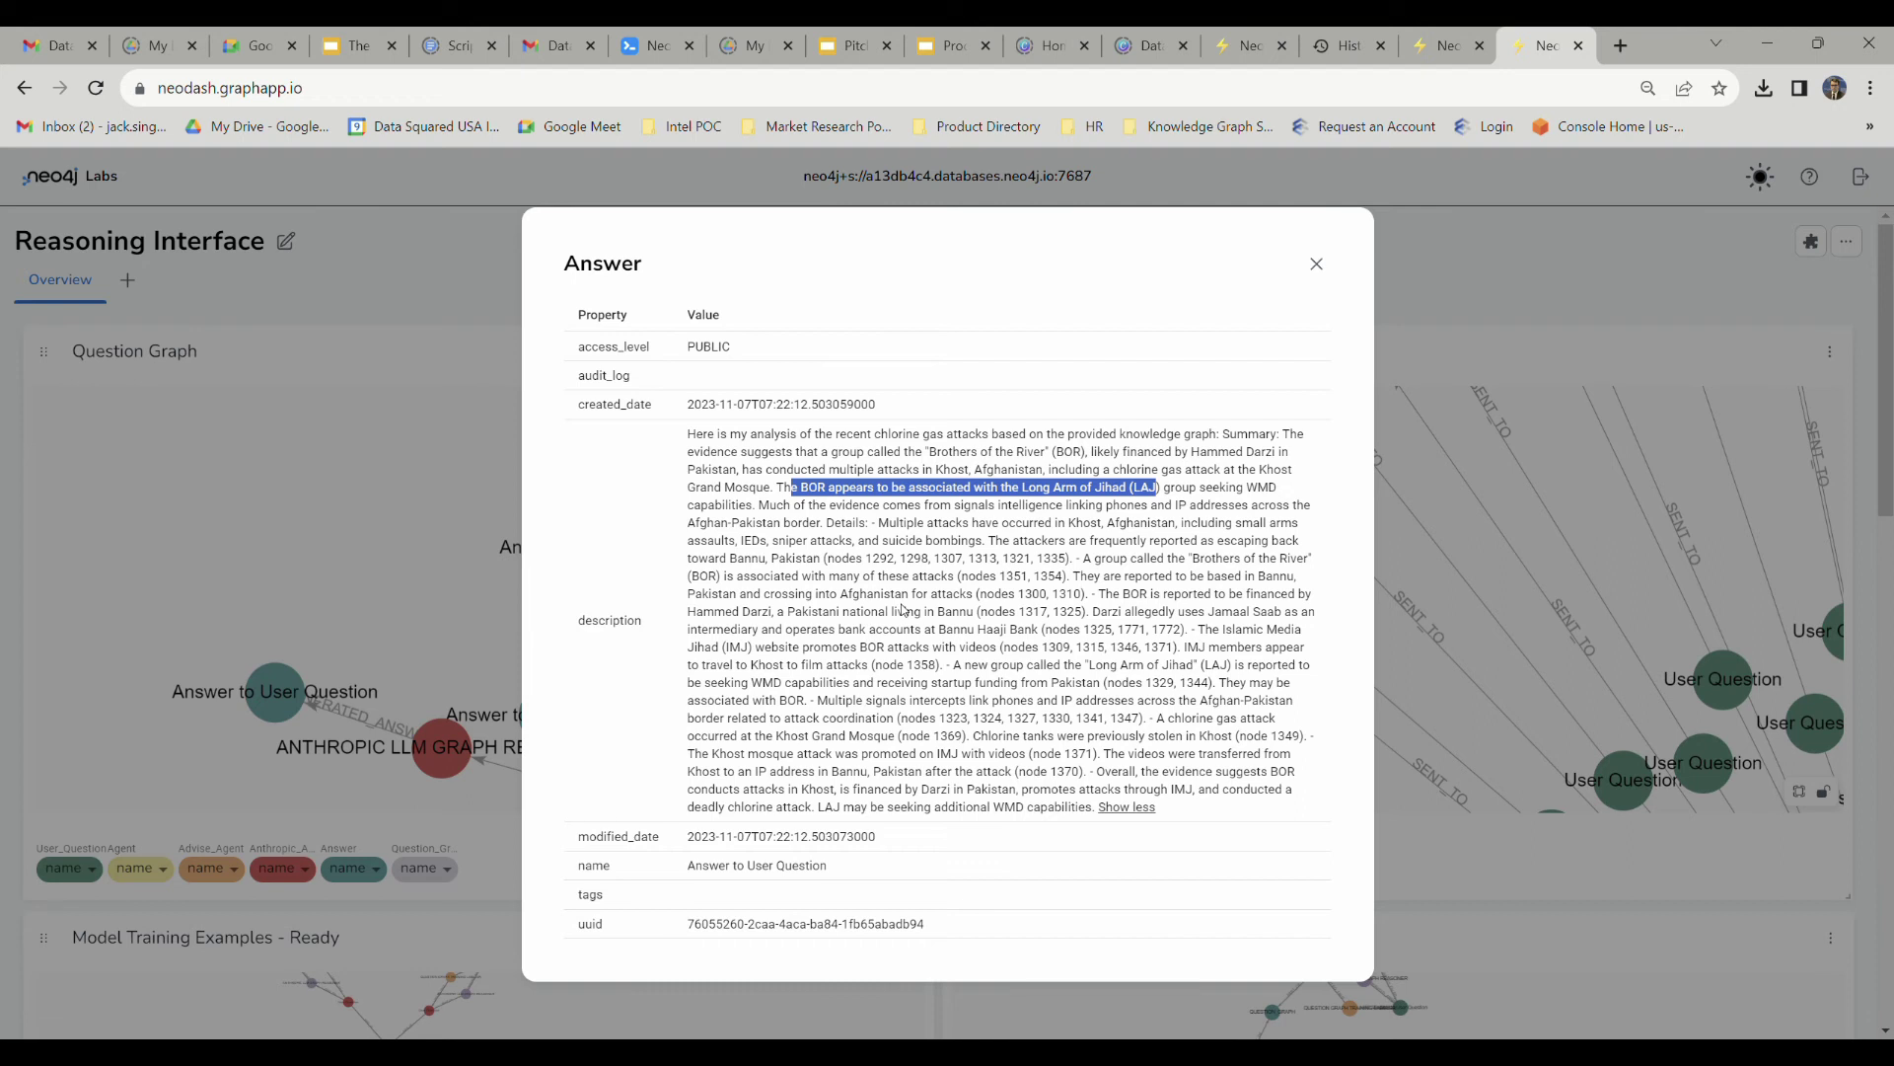
pyautogui.click(1316, 264)
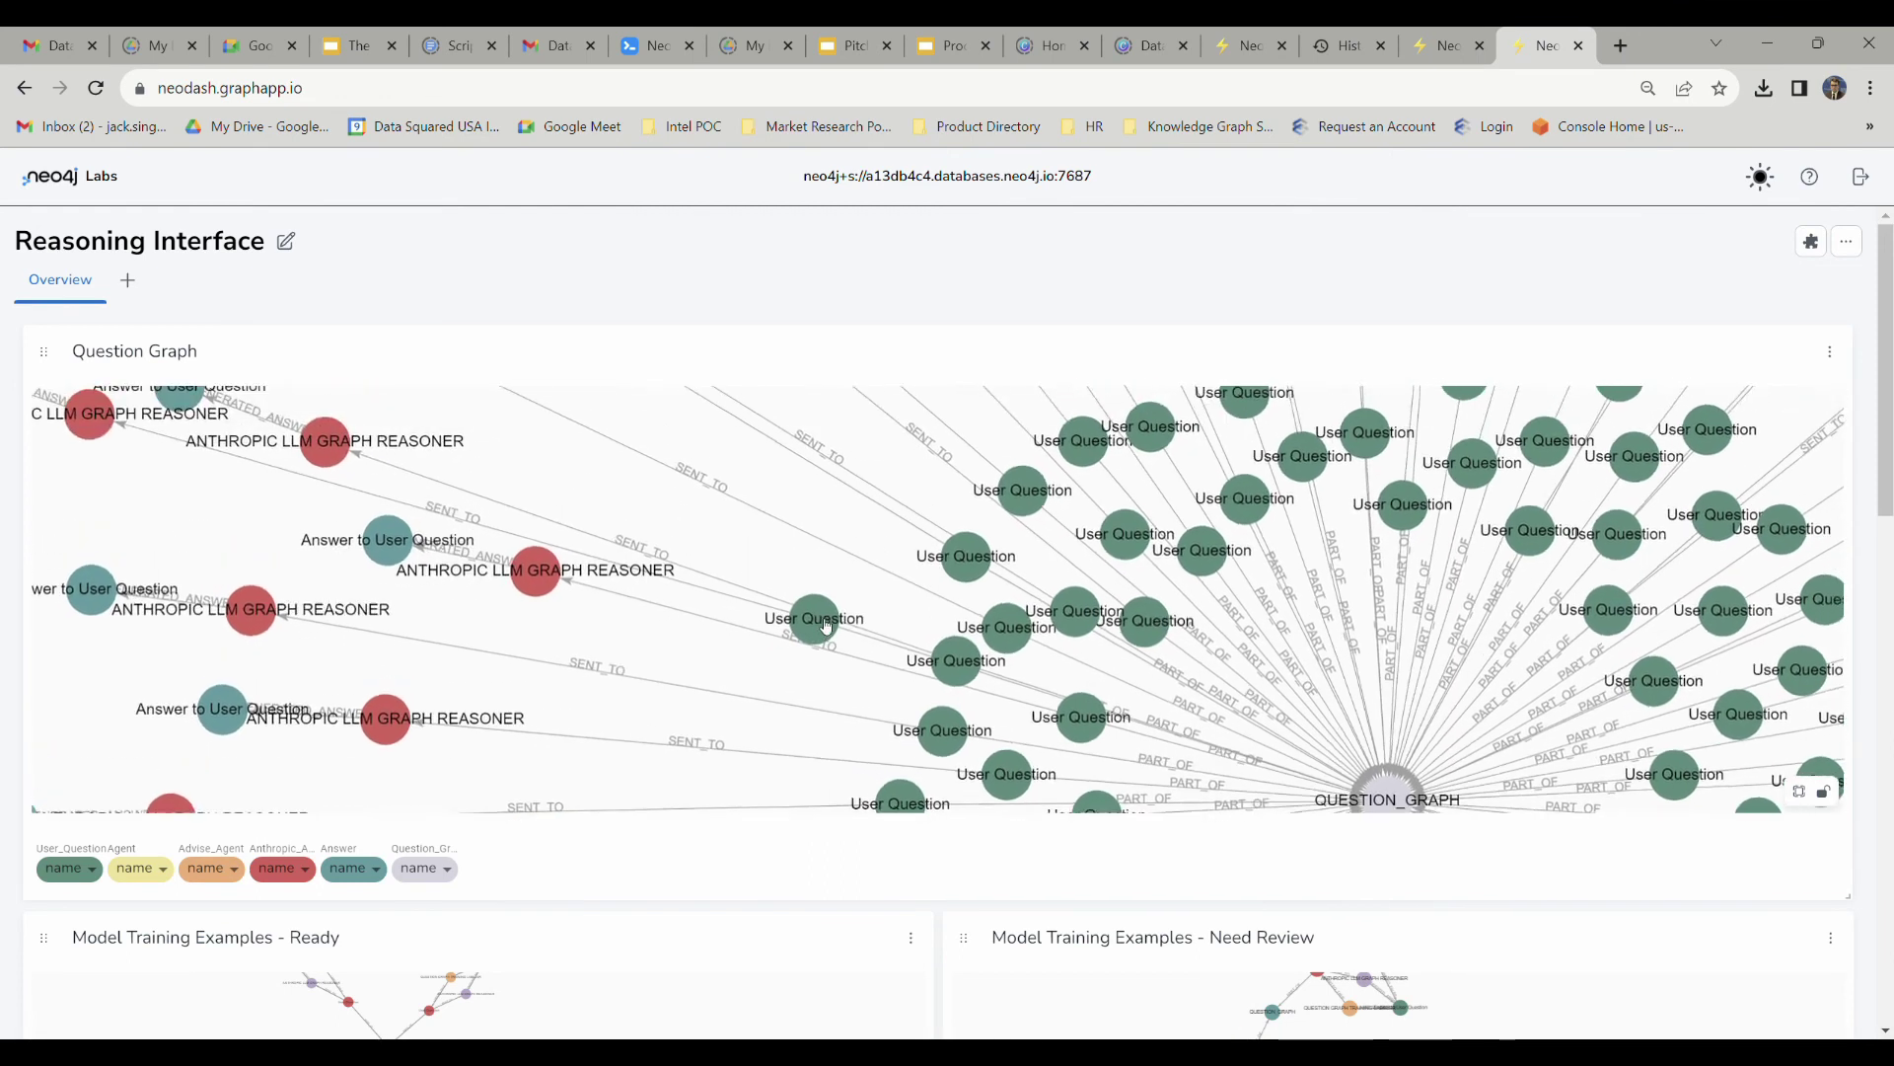
# Read the question on how Janock was killed, then fully expand its Answer's description.
pyautogui.click(826, 578)
pyautogui.click(1316, 450)
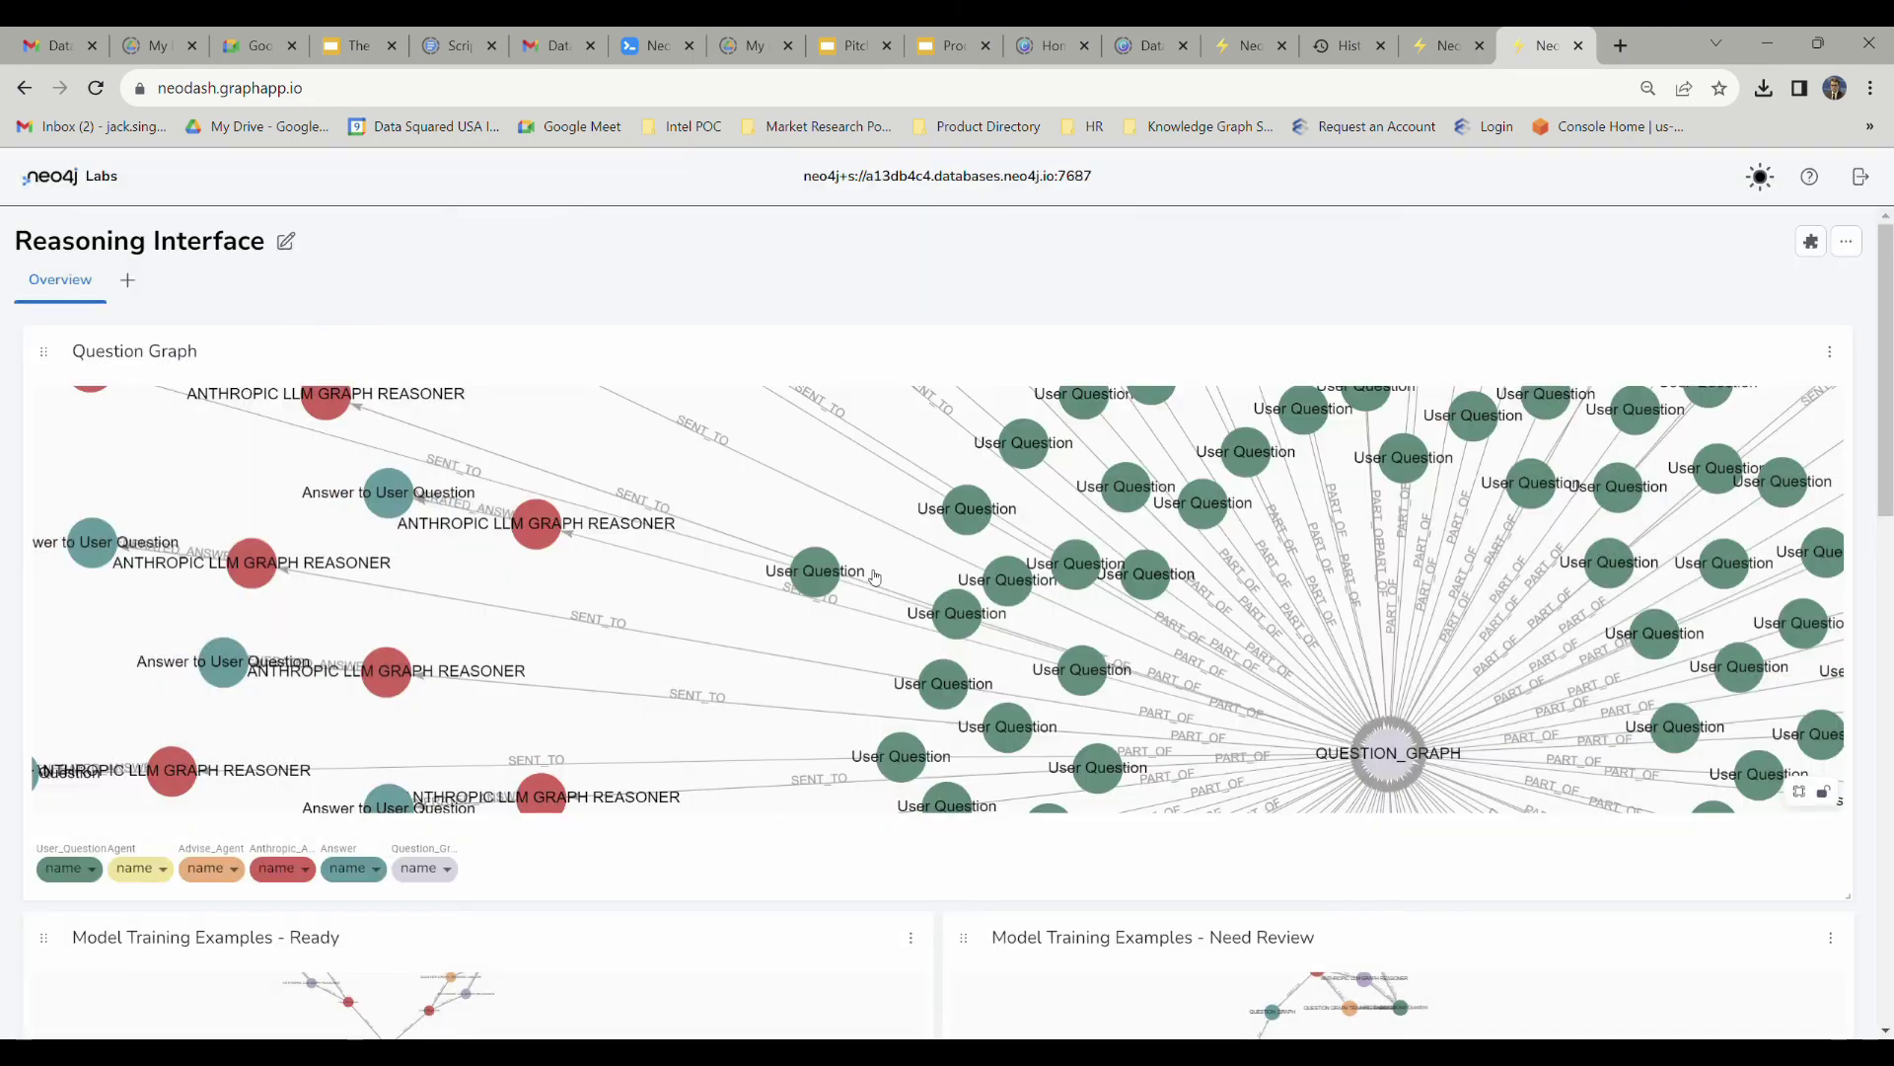
pyautogui.click(786, 649)
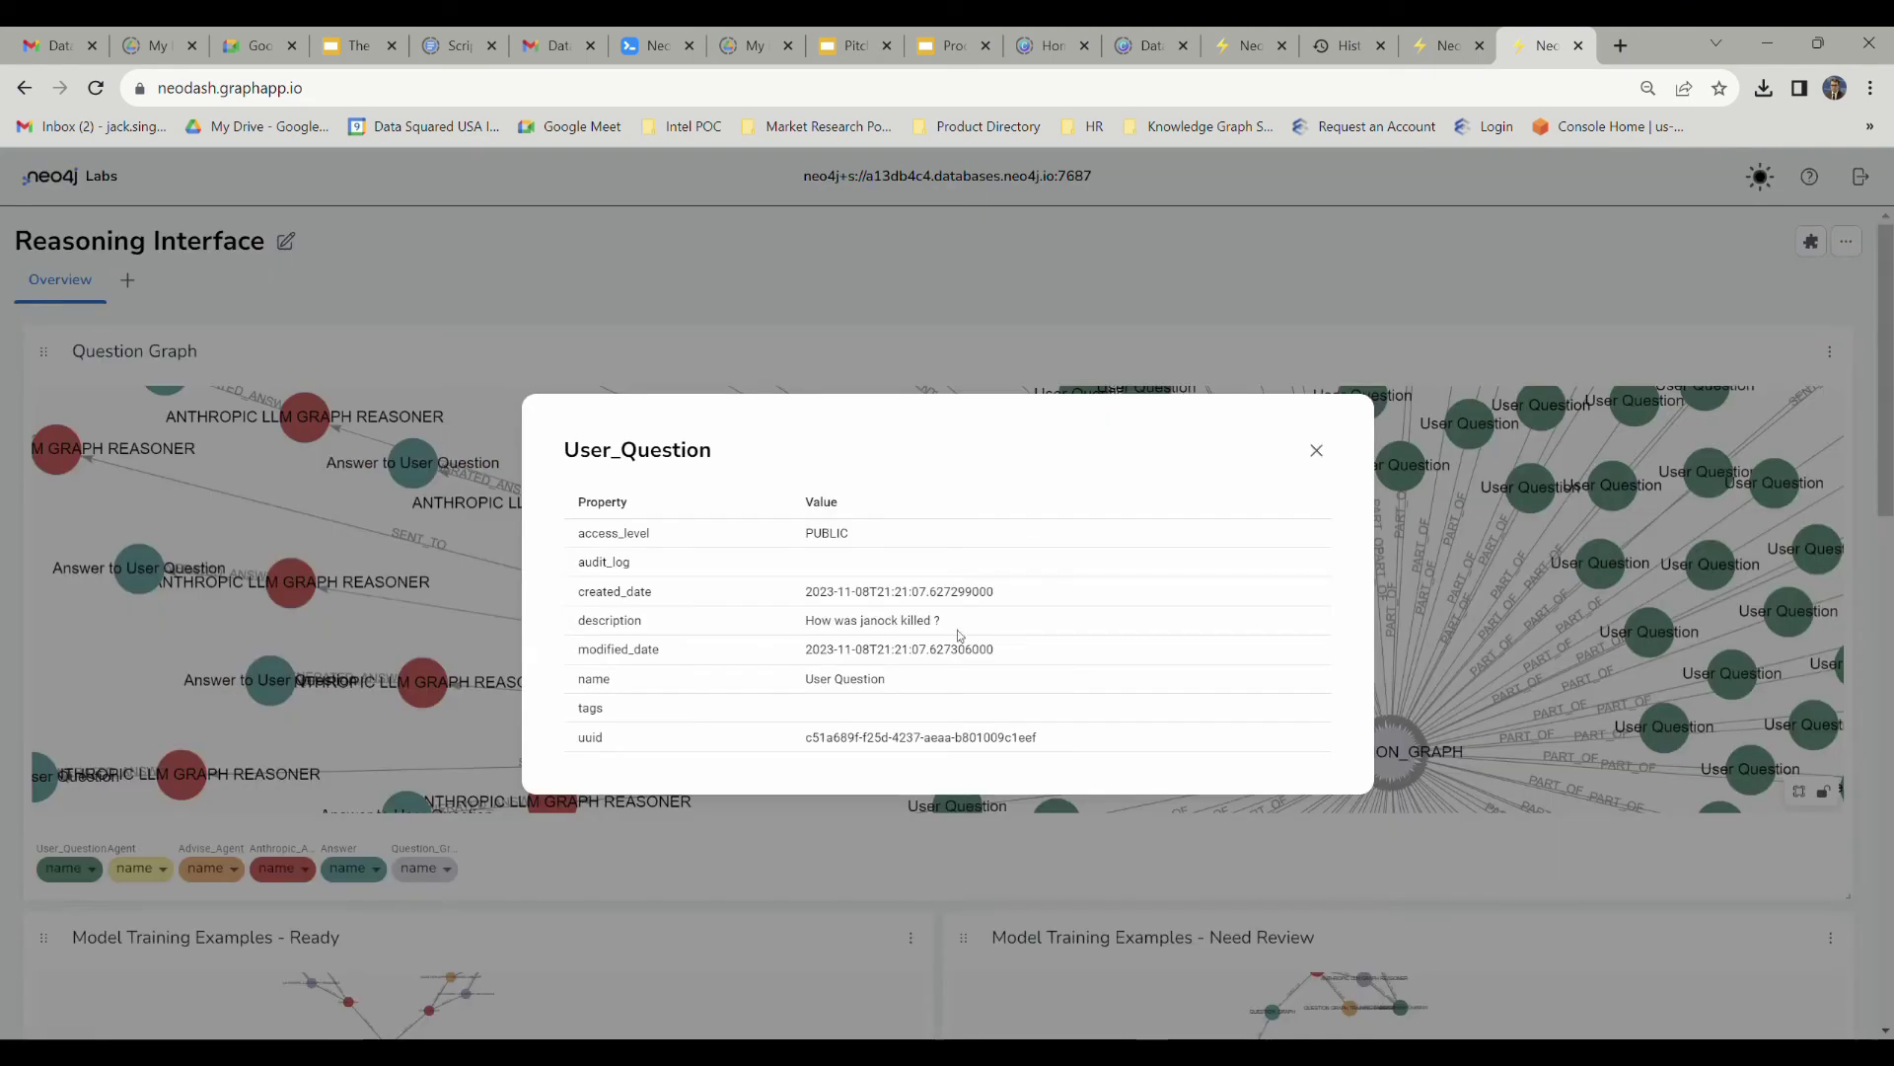
pyautogui.moveTo(943, 621); pyautogui.dragTo(808, 632)
pyautogui.click(1318, 452)
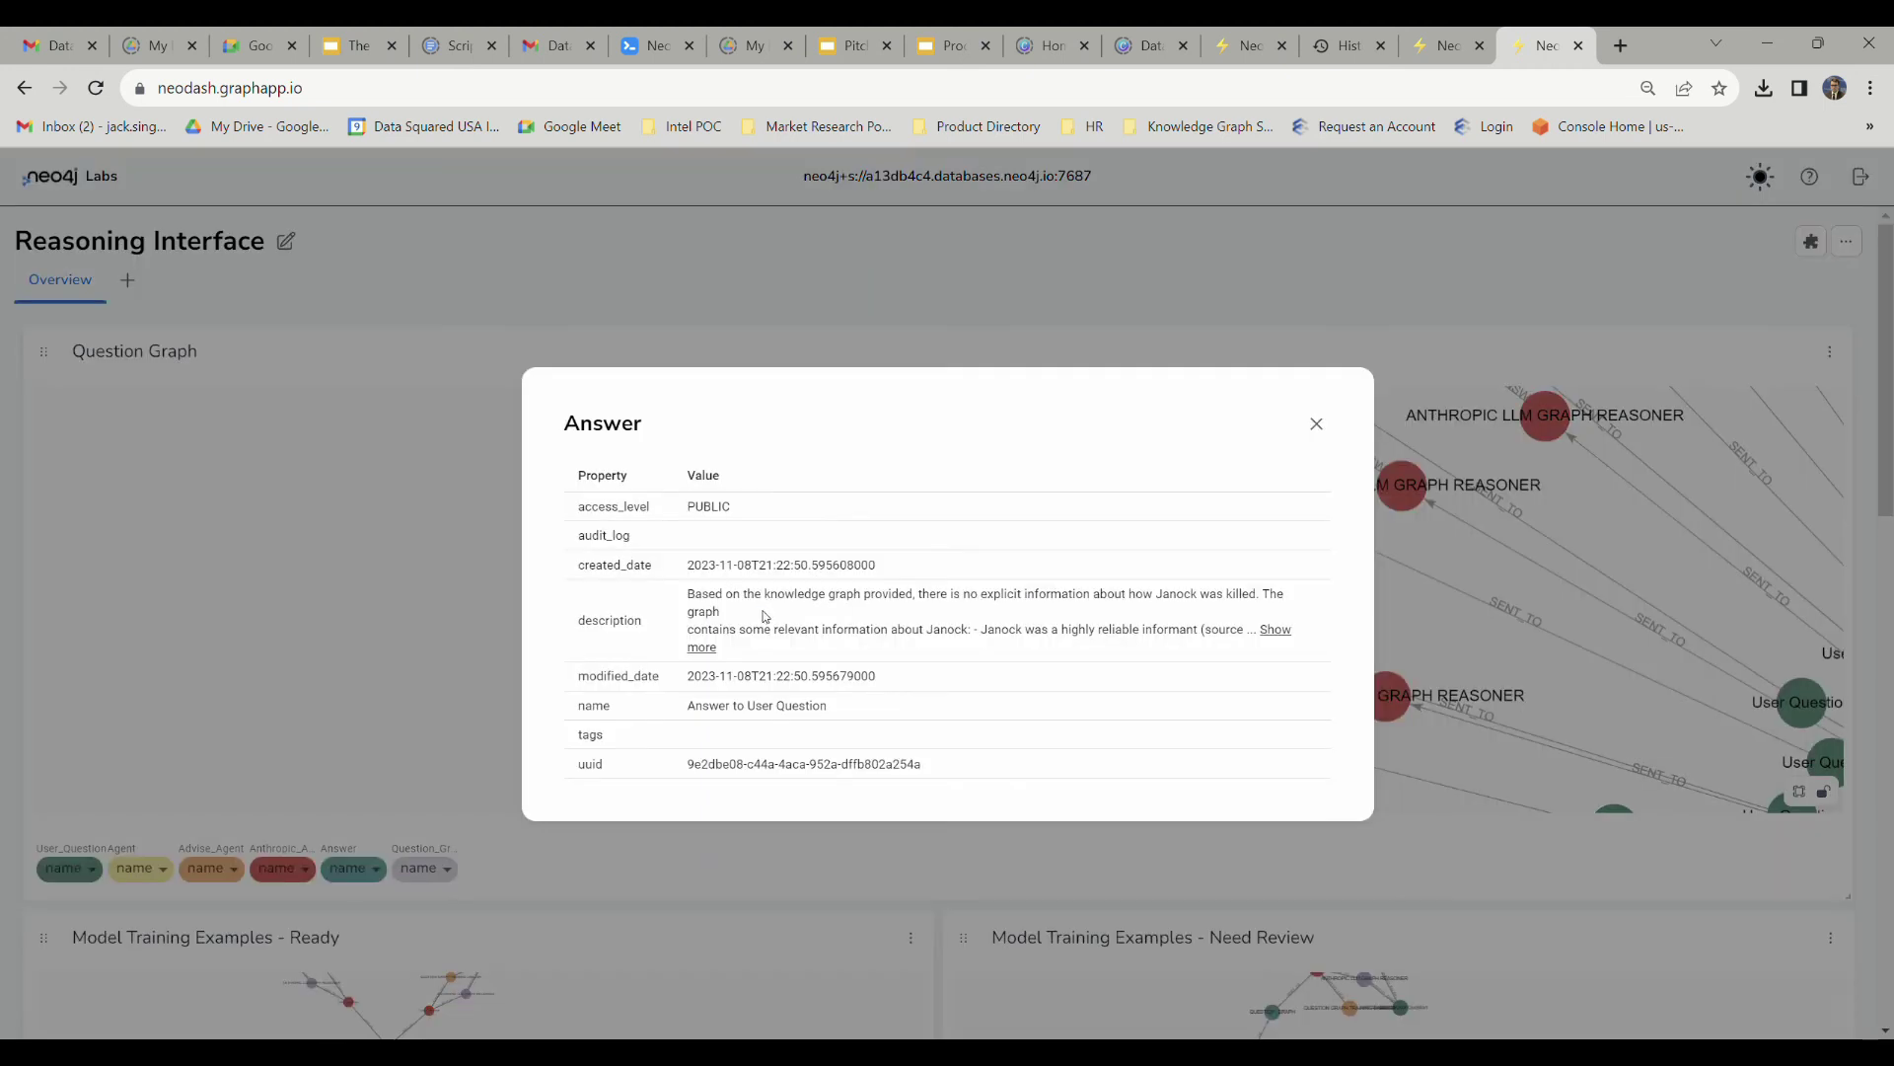
pyautogui.click(765, 608)
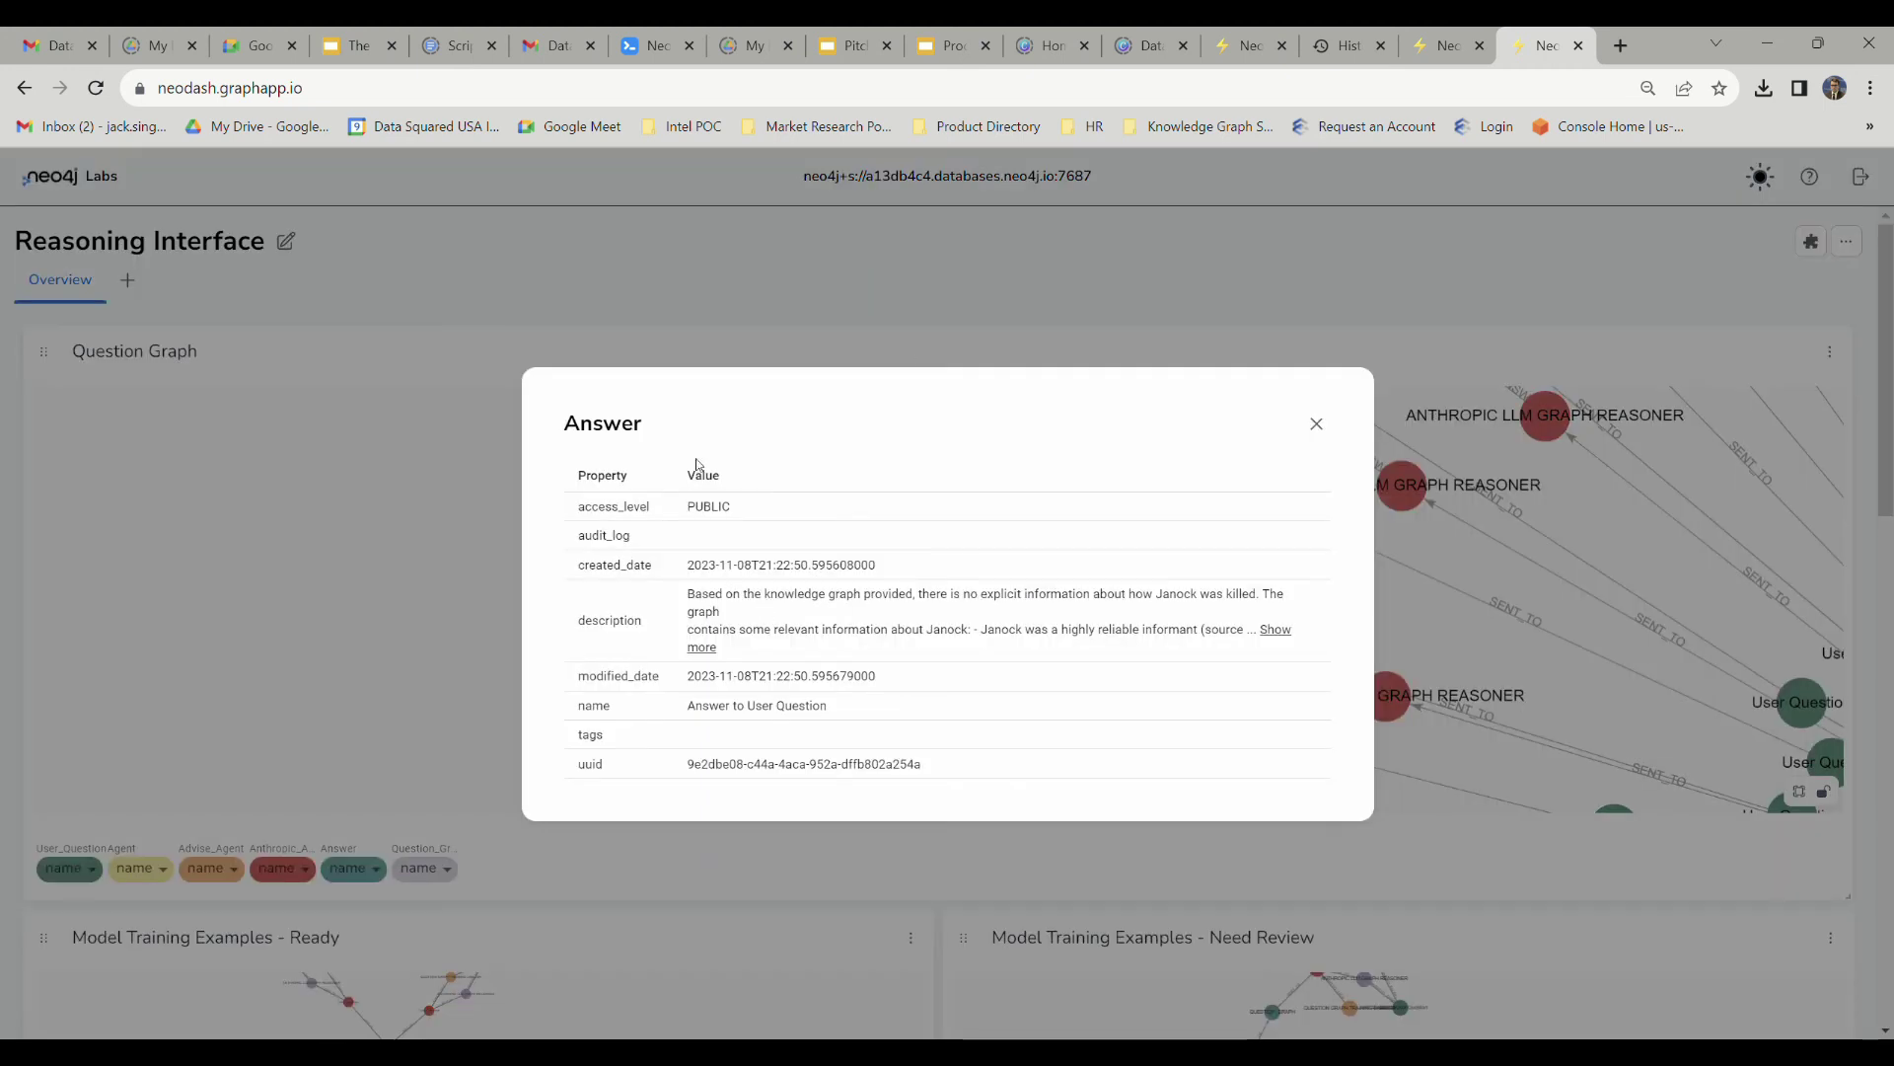
pyautogui.click(1274, 631)
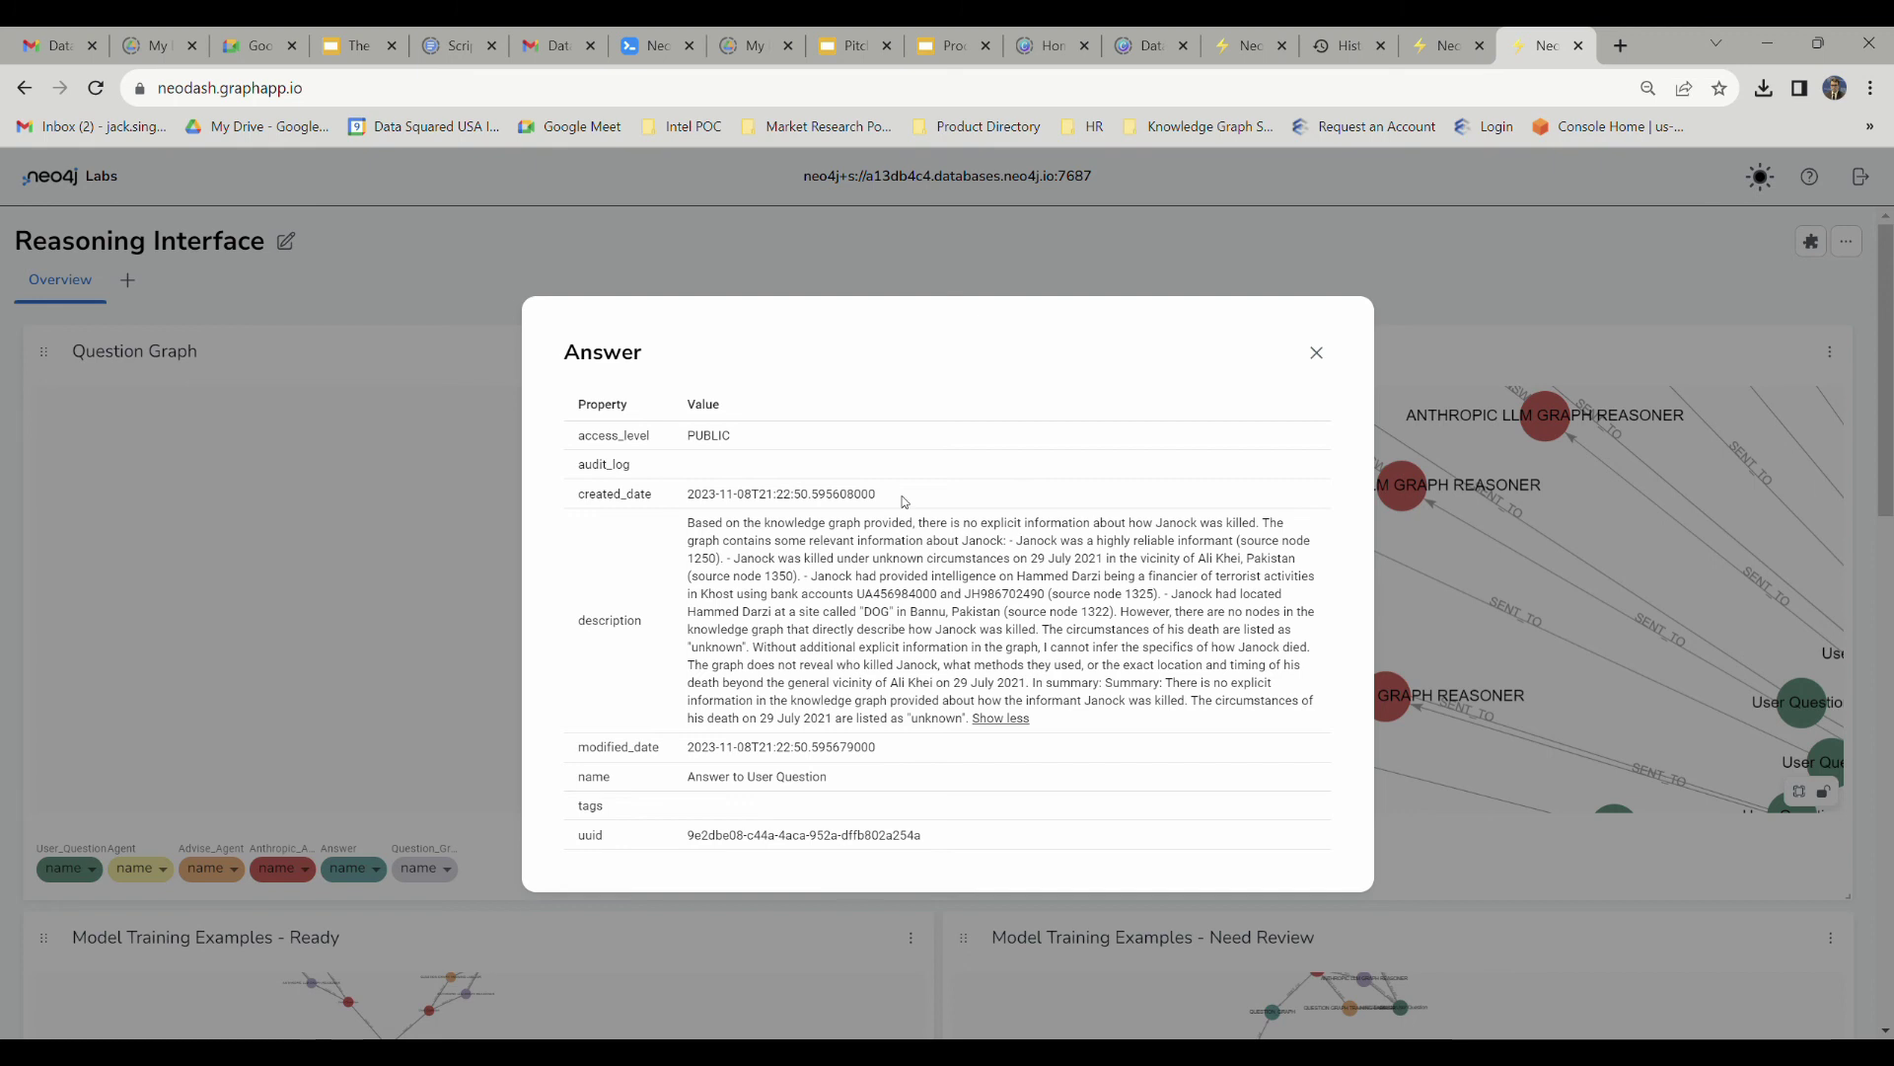
# Close the Janock answer and inspect two more SENT_TO relationships to the Anthropic reasoner.
pyautogui.click(1316, 352)
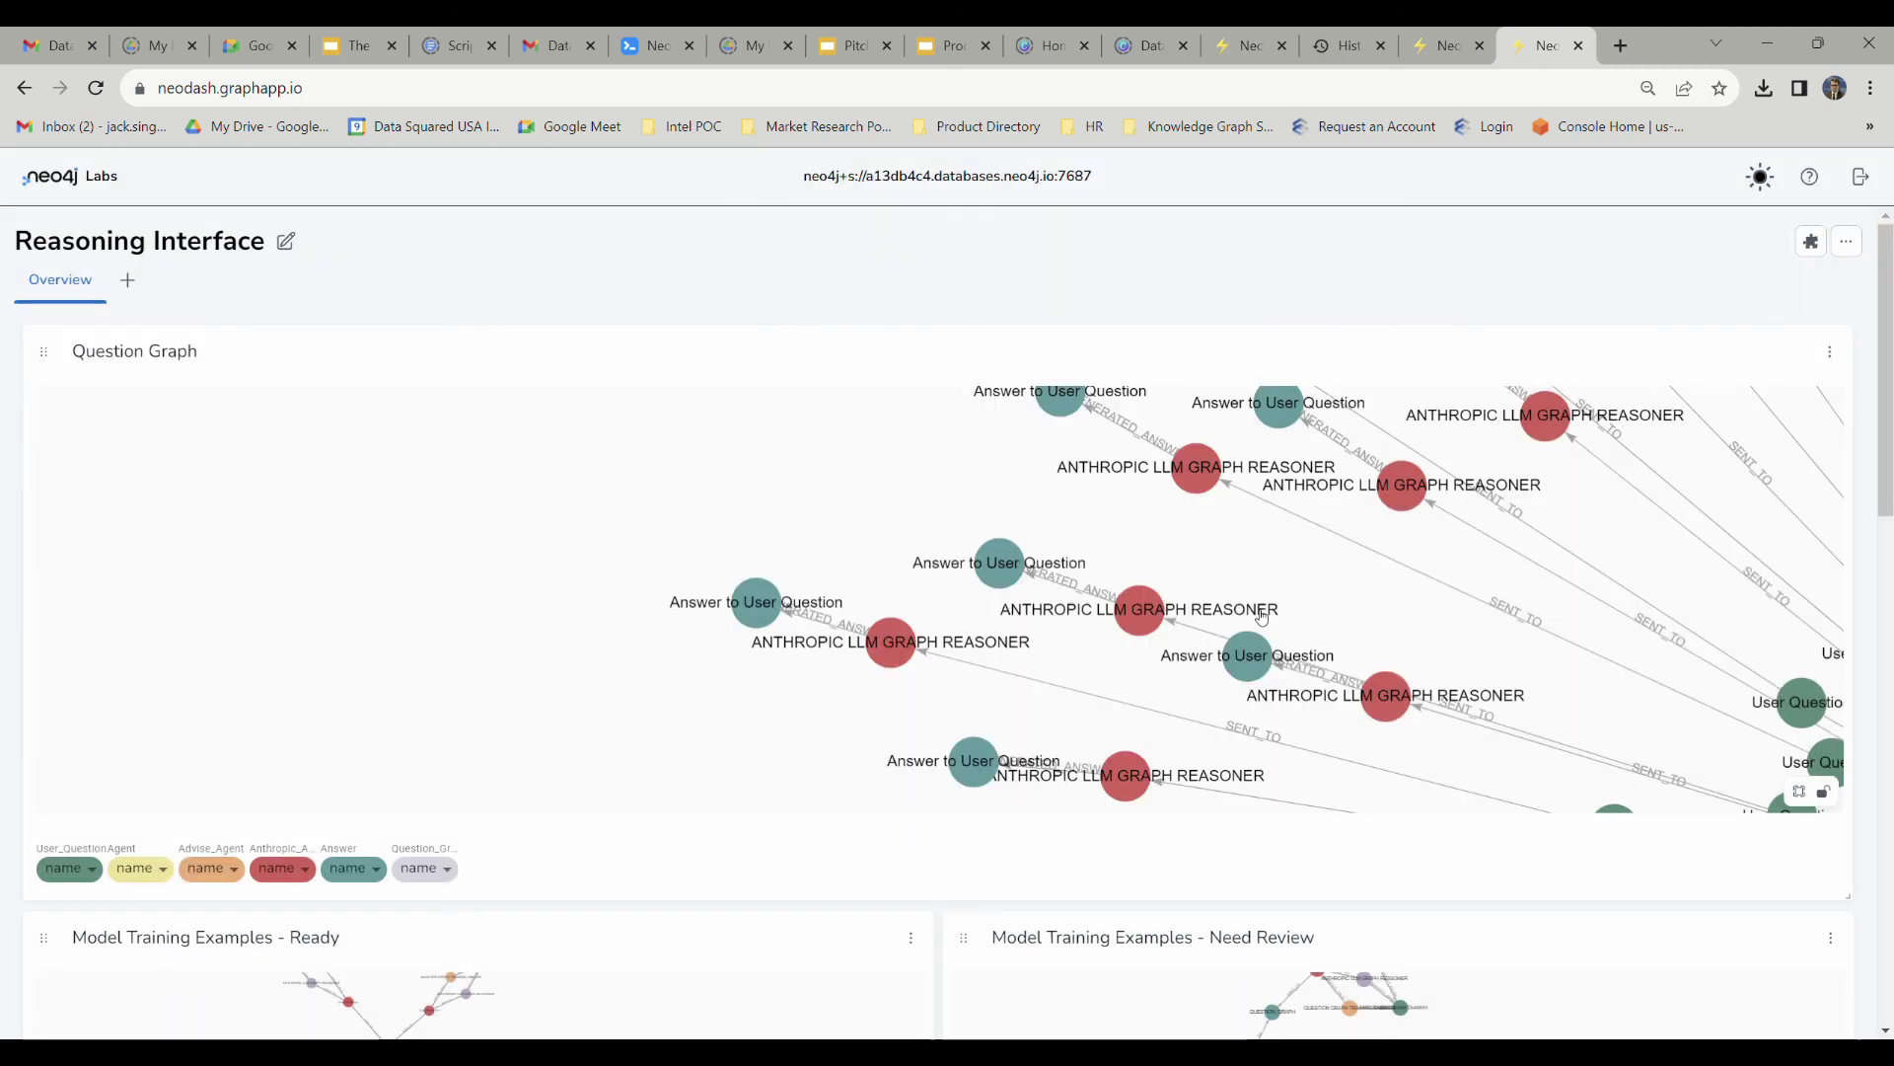
pyautogui.click(1292, 601)
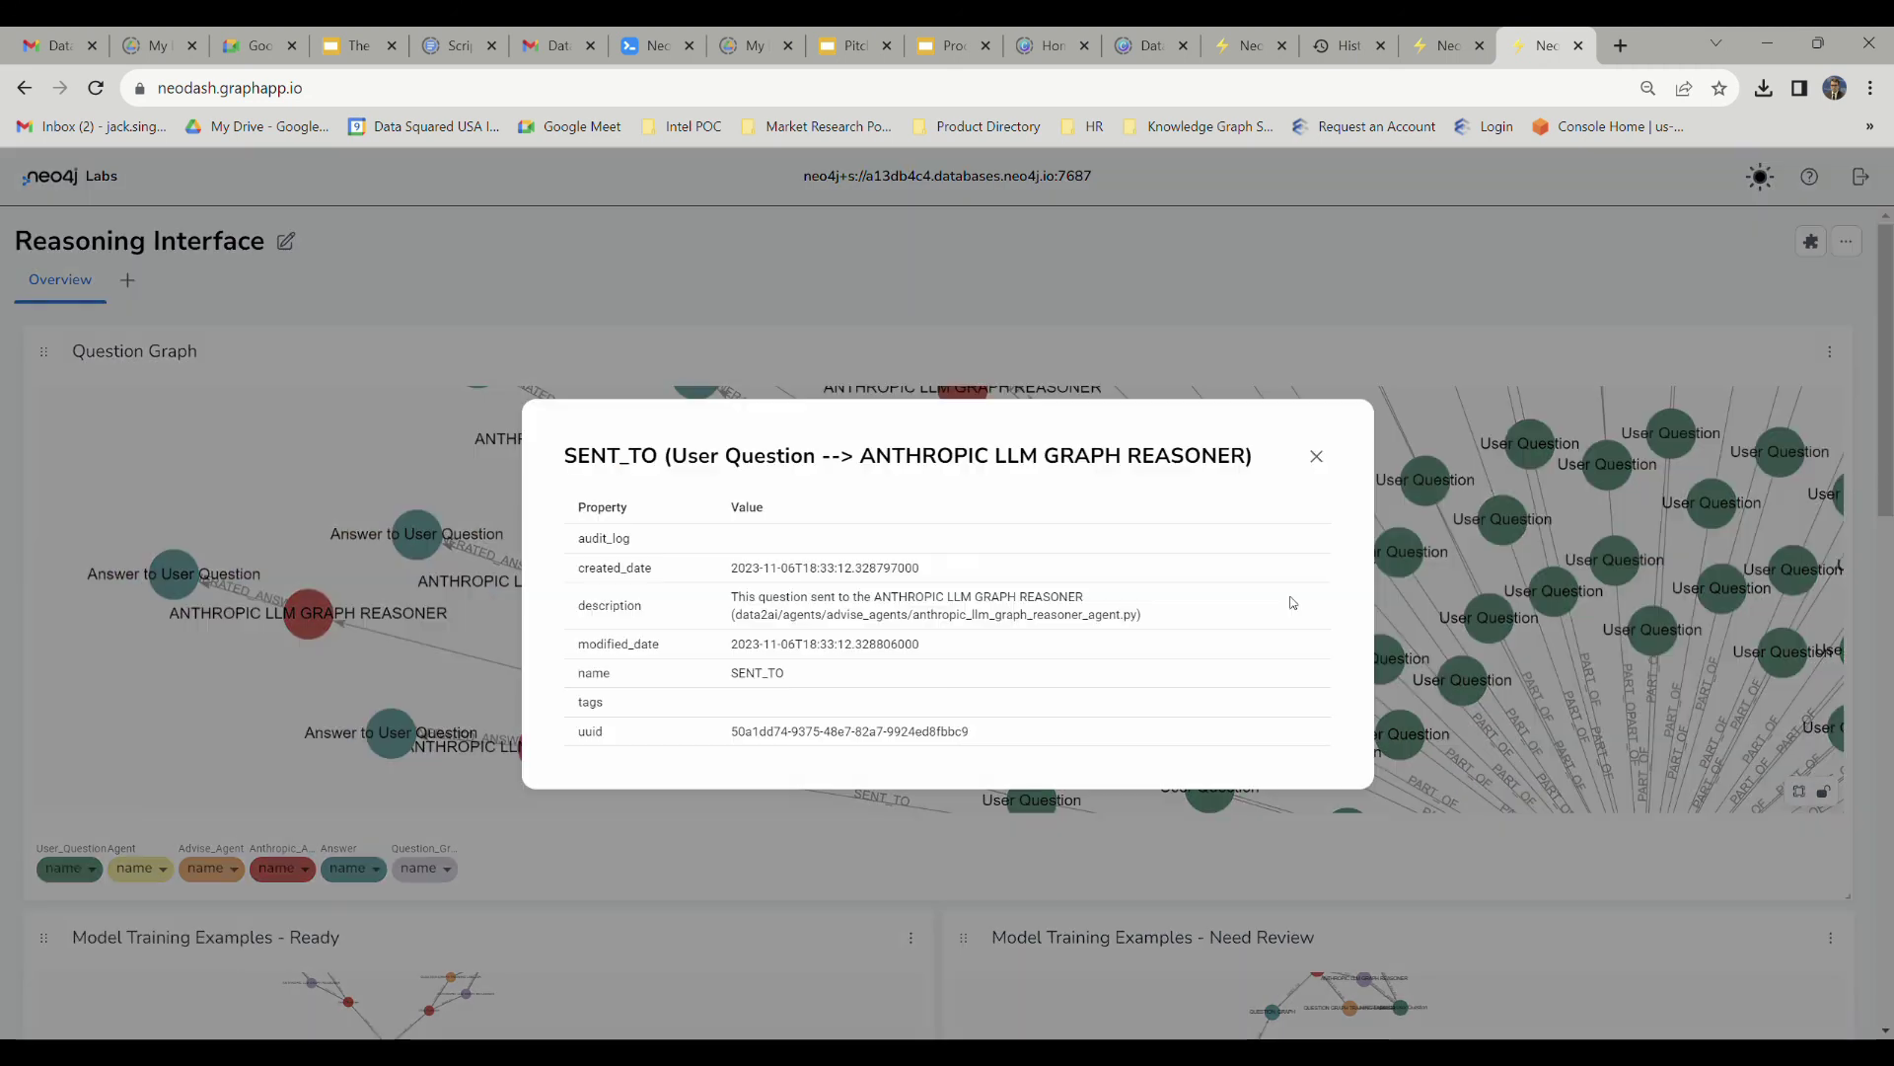
pyautogui.click(1317, 455)
pyautogui.click(1035, 585)
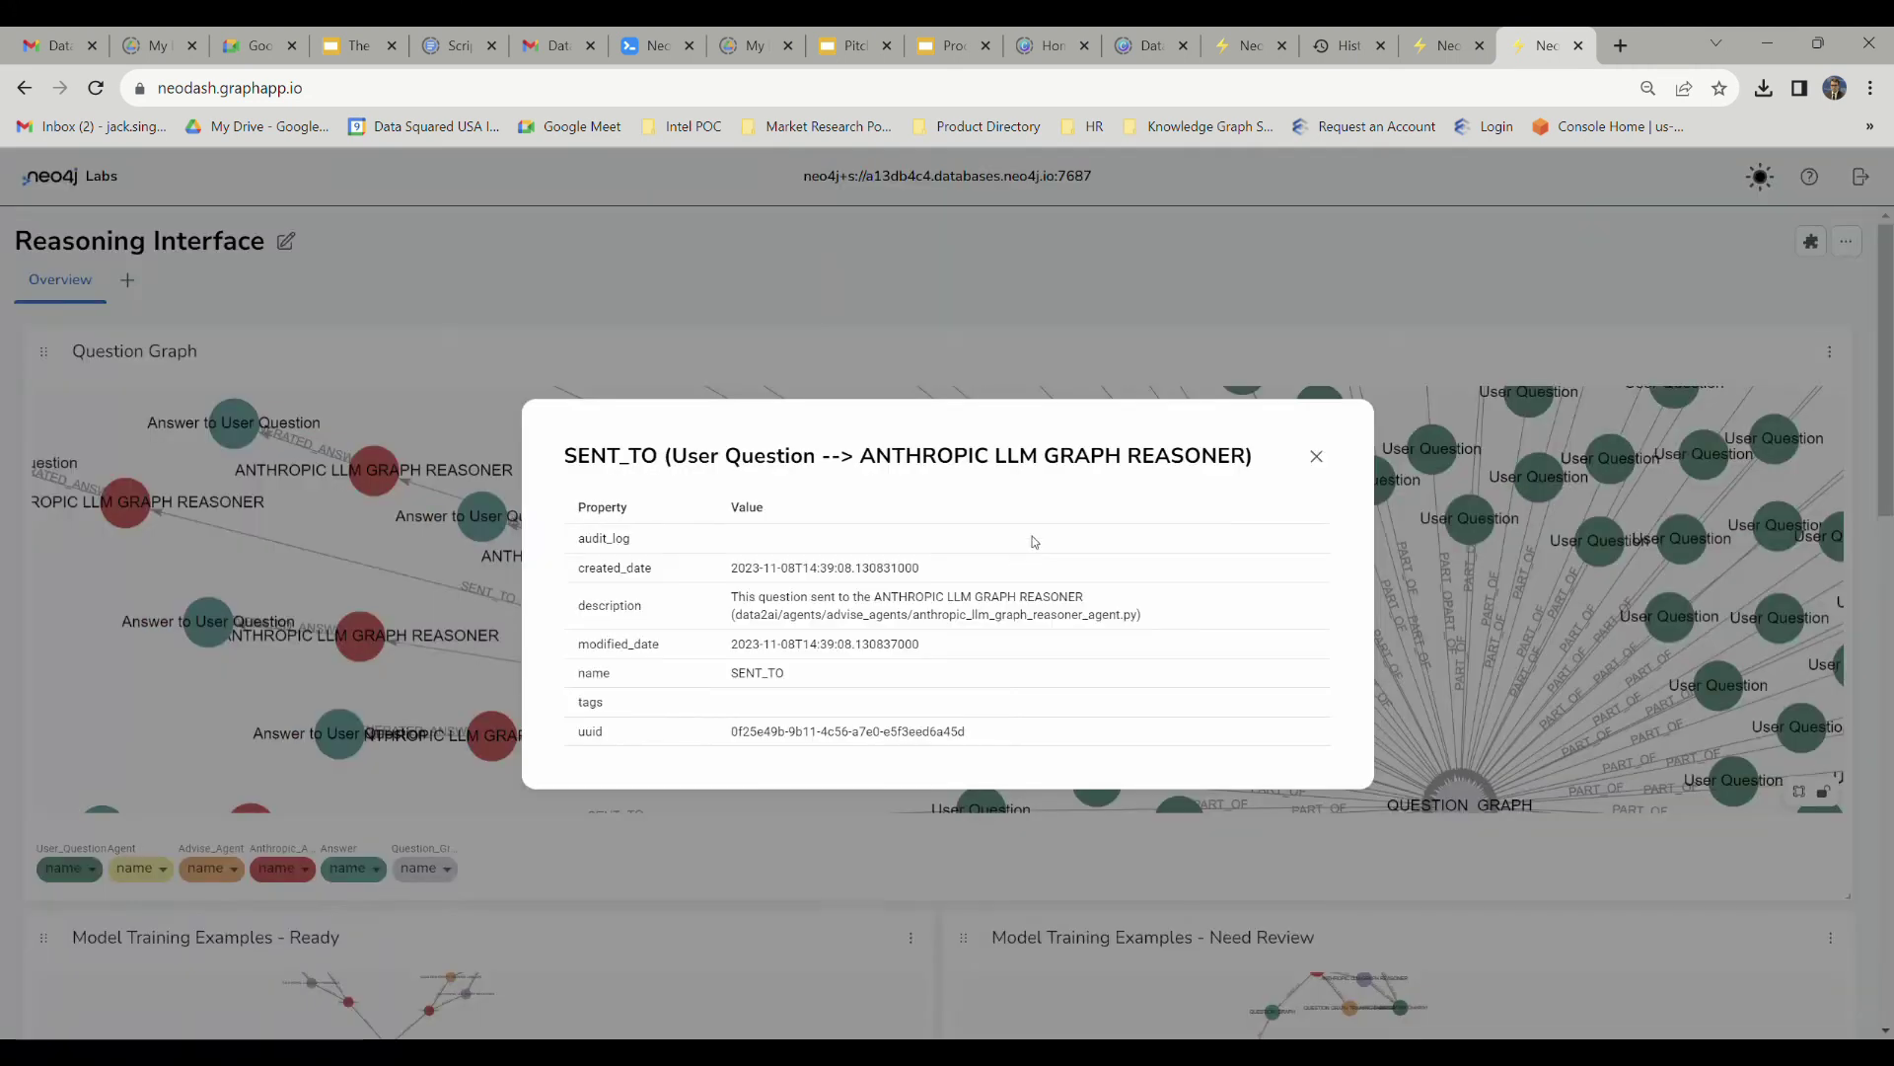
pyautogui.click(1316, 453)
# Review the properties of several User Question nodes in the Question Graph.
pyautogui.click(1102, 525)
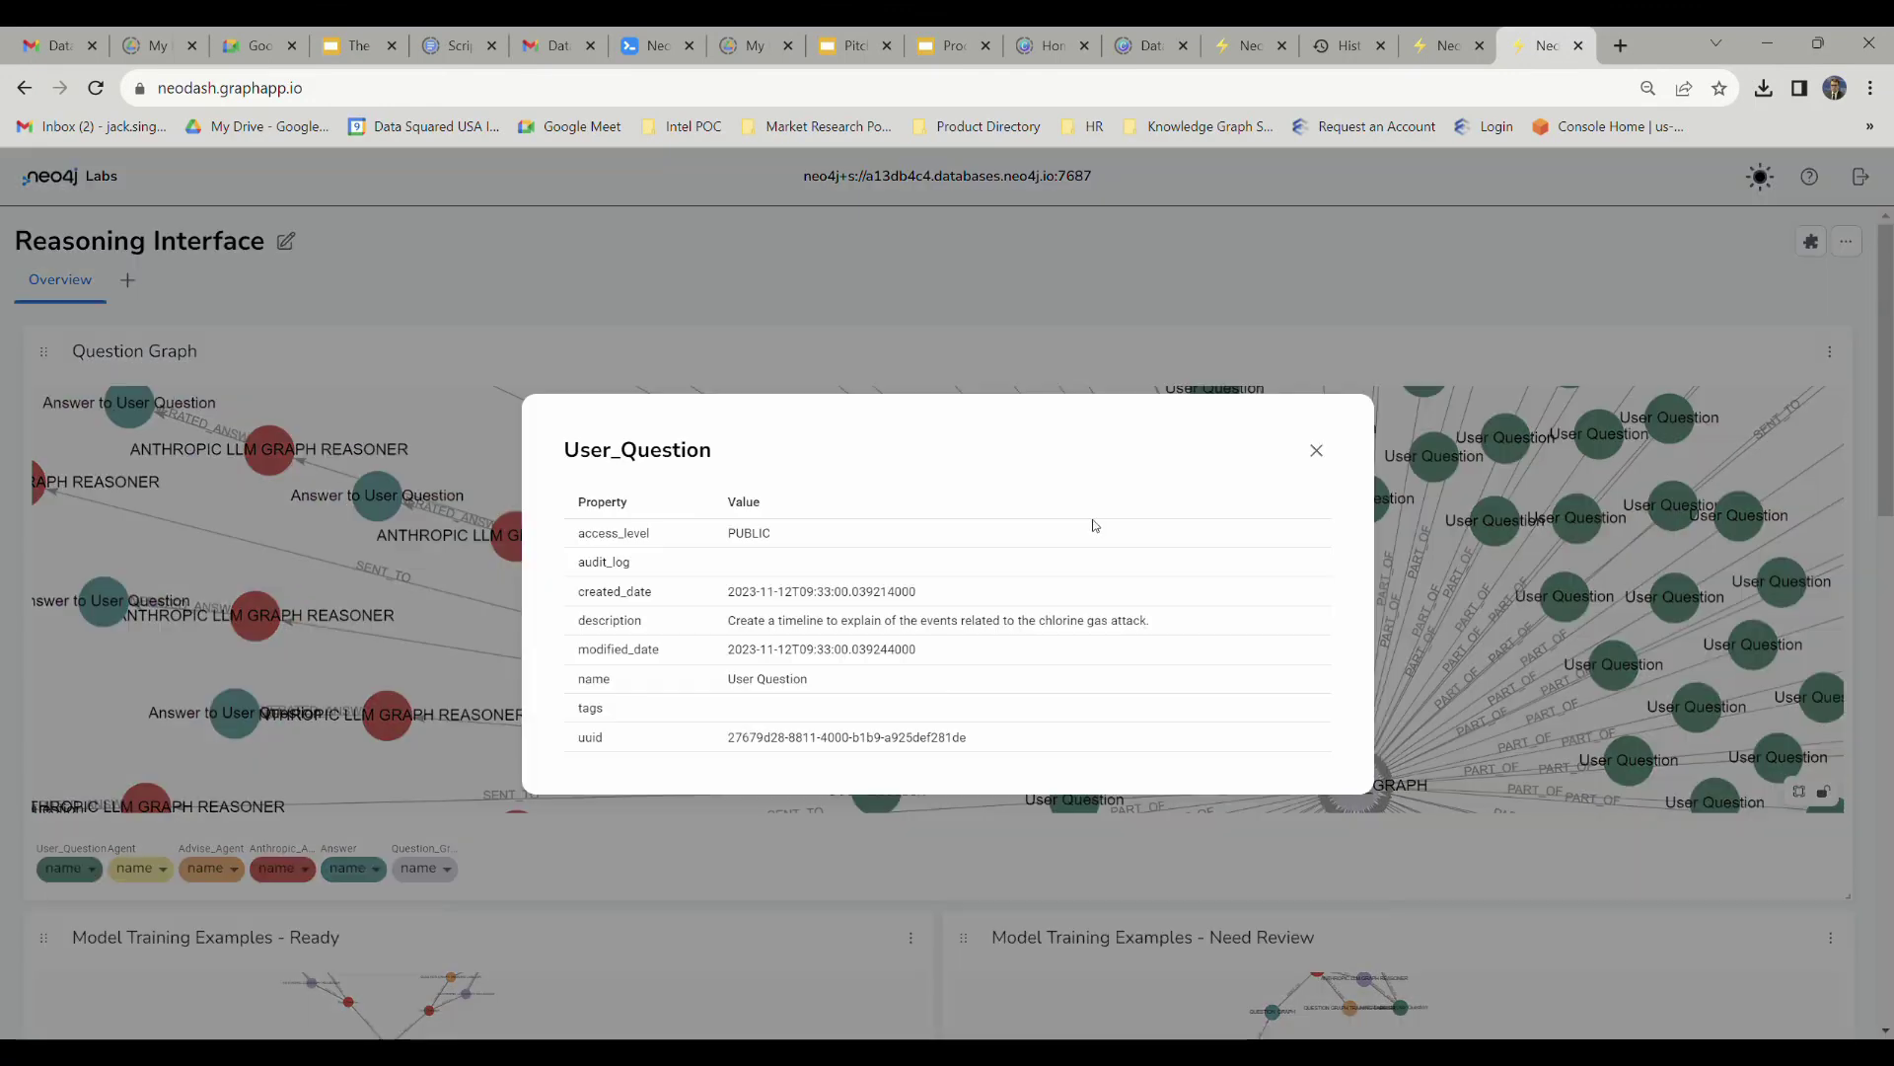
pyautogui.click(1316, 451)
pyautogui.click(1135, 470)
pyautogui.click(1316, 452)
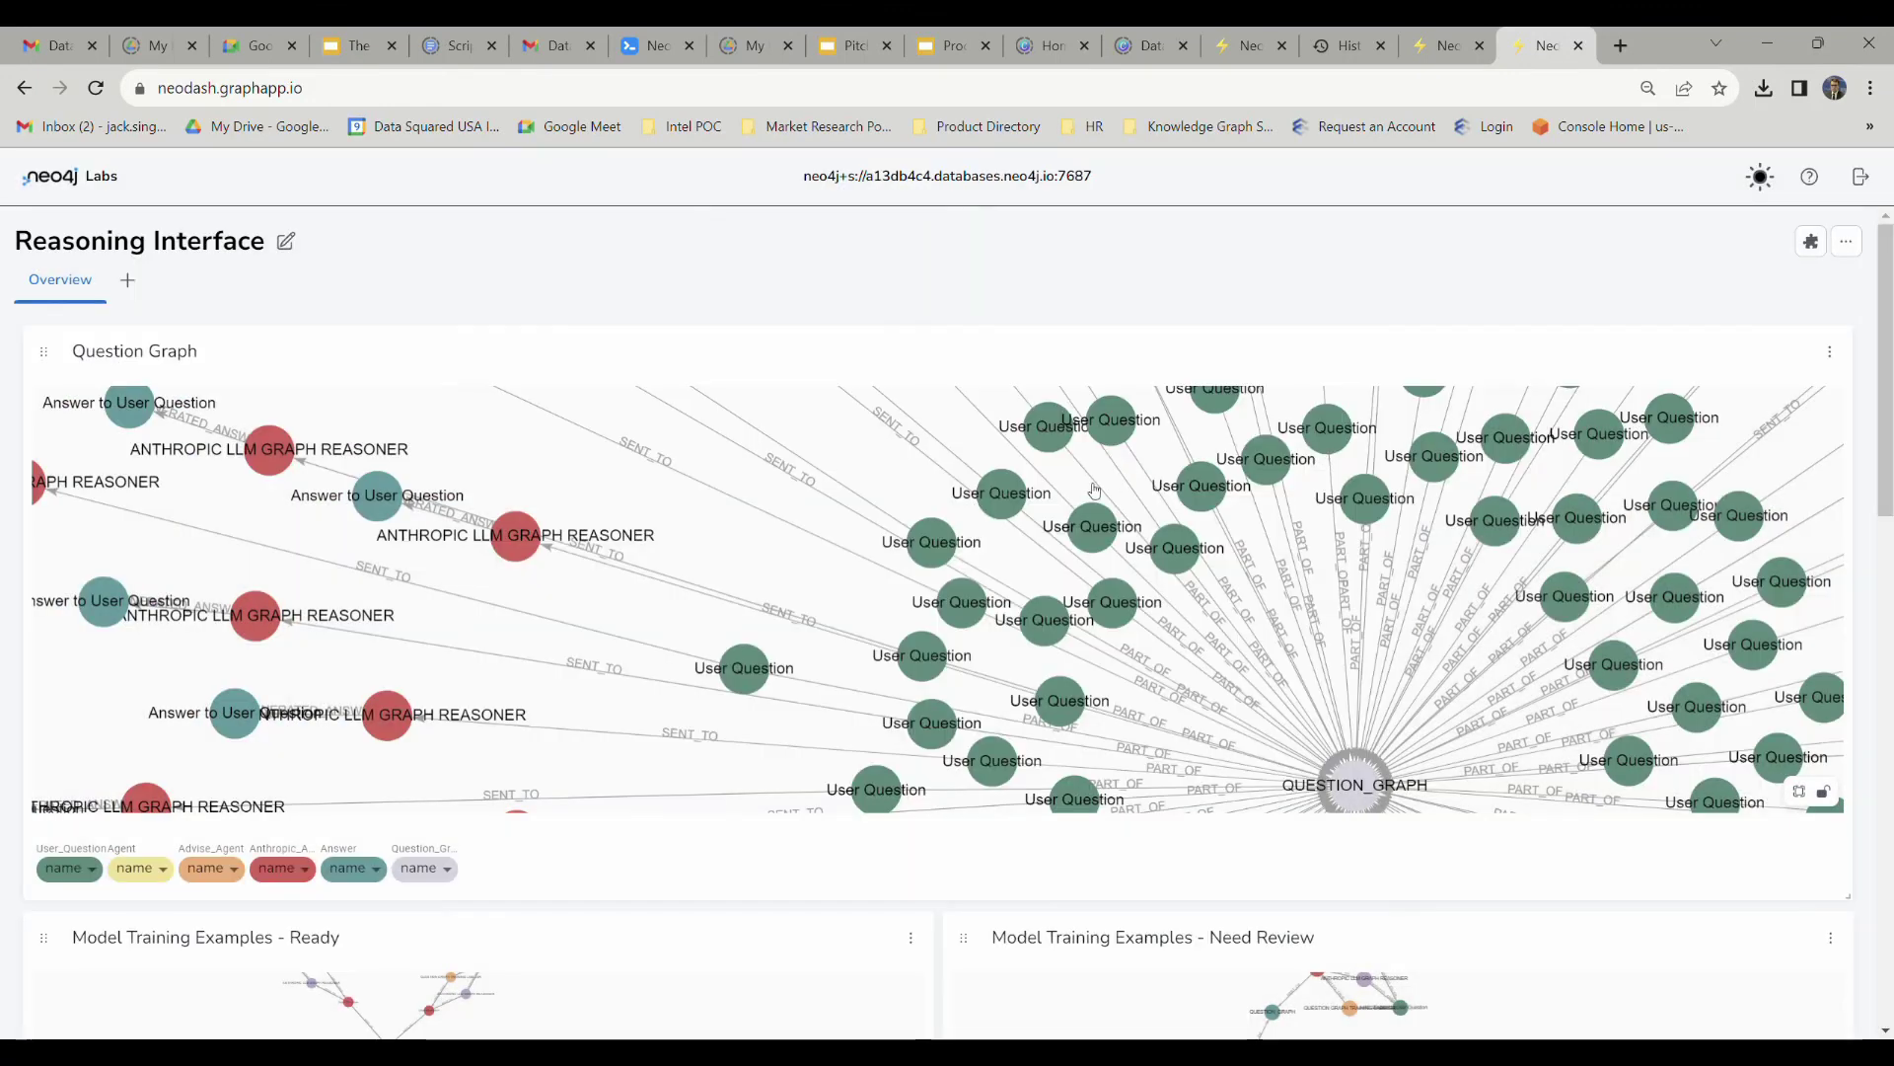
pyautogui.click(1089, 486)
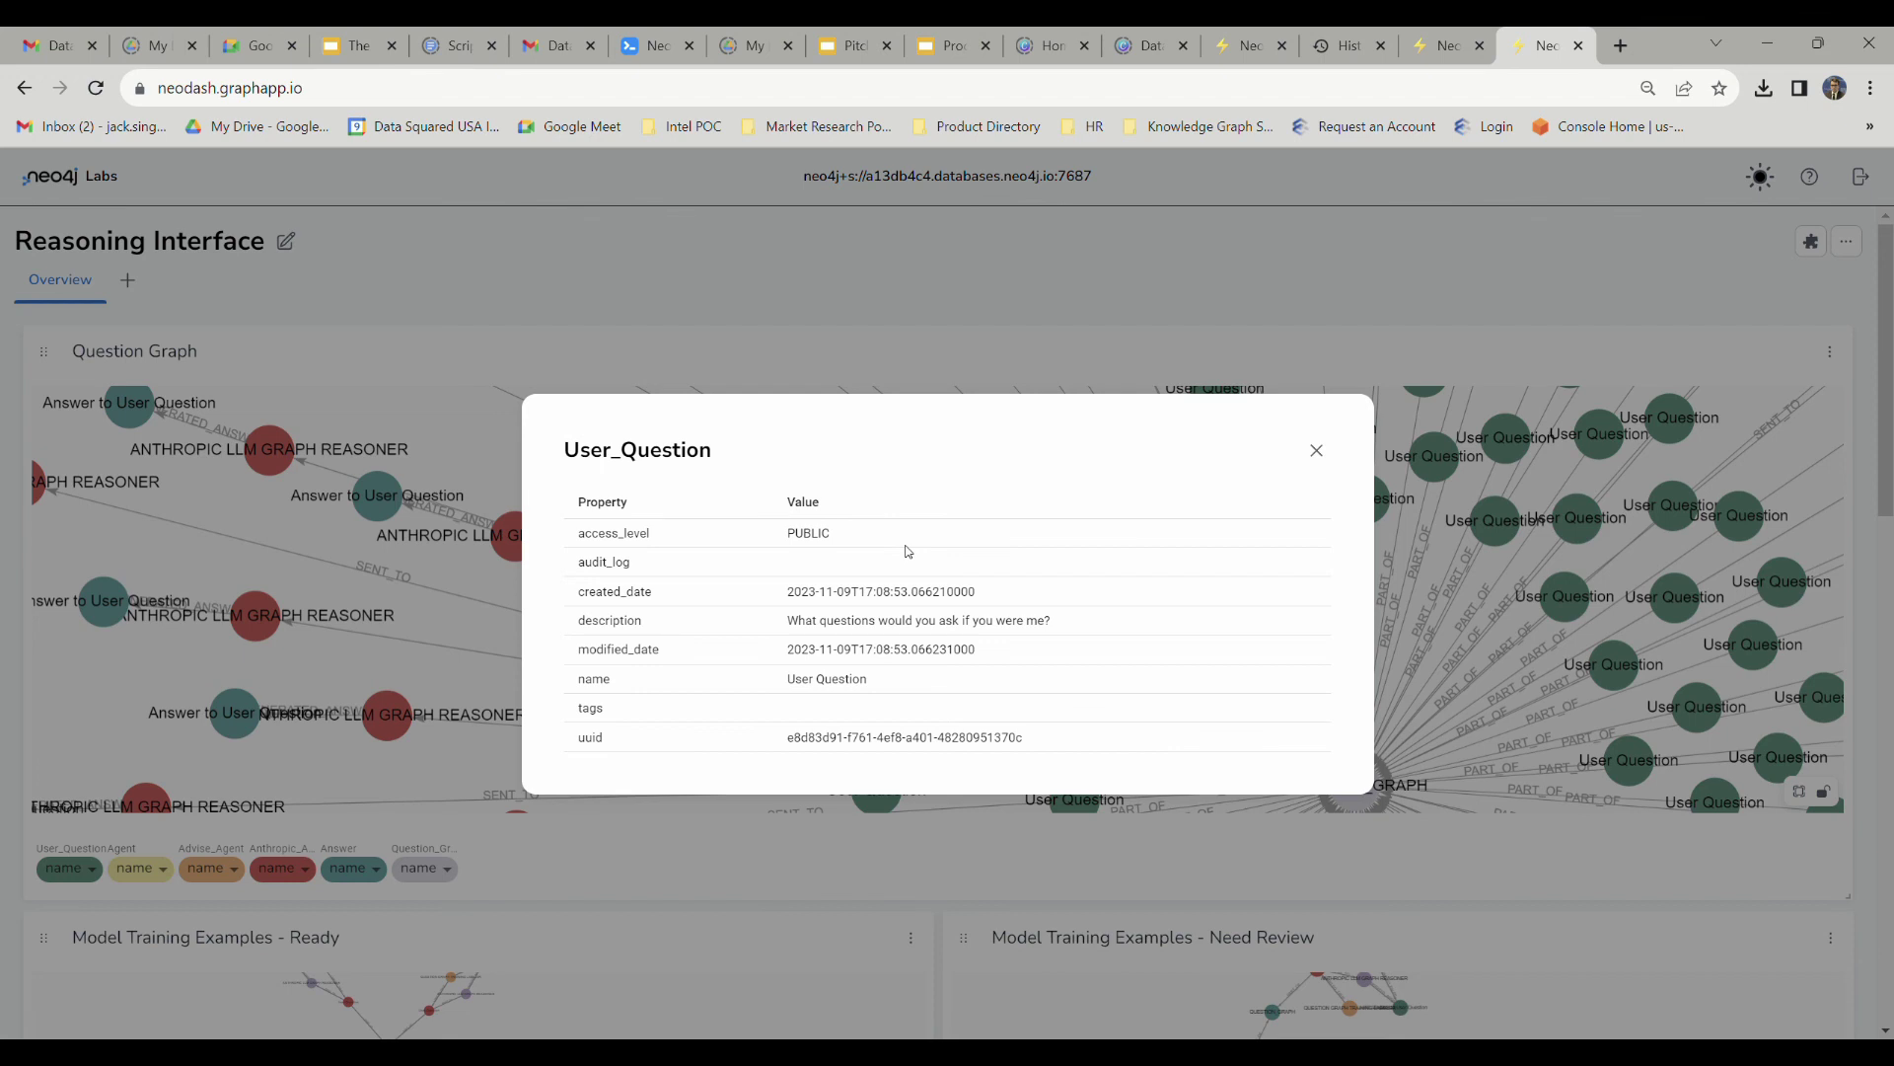
pyautogui.click(1317, 451)
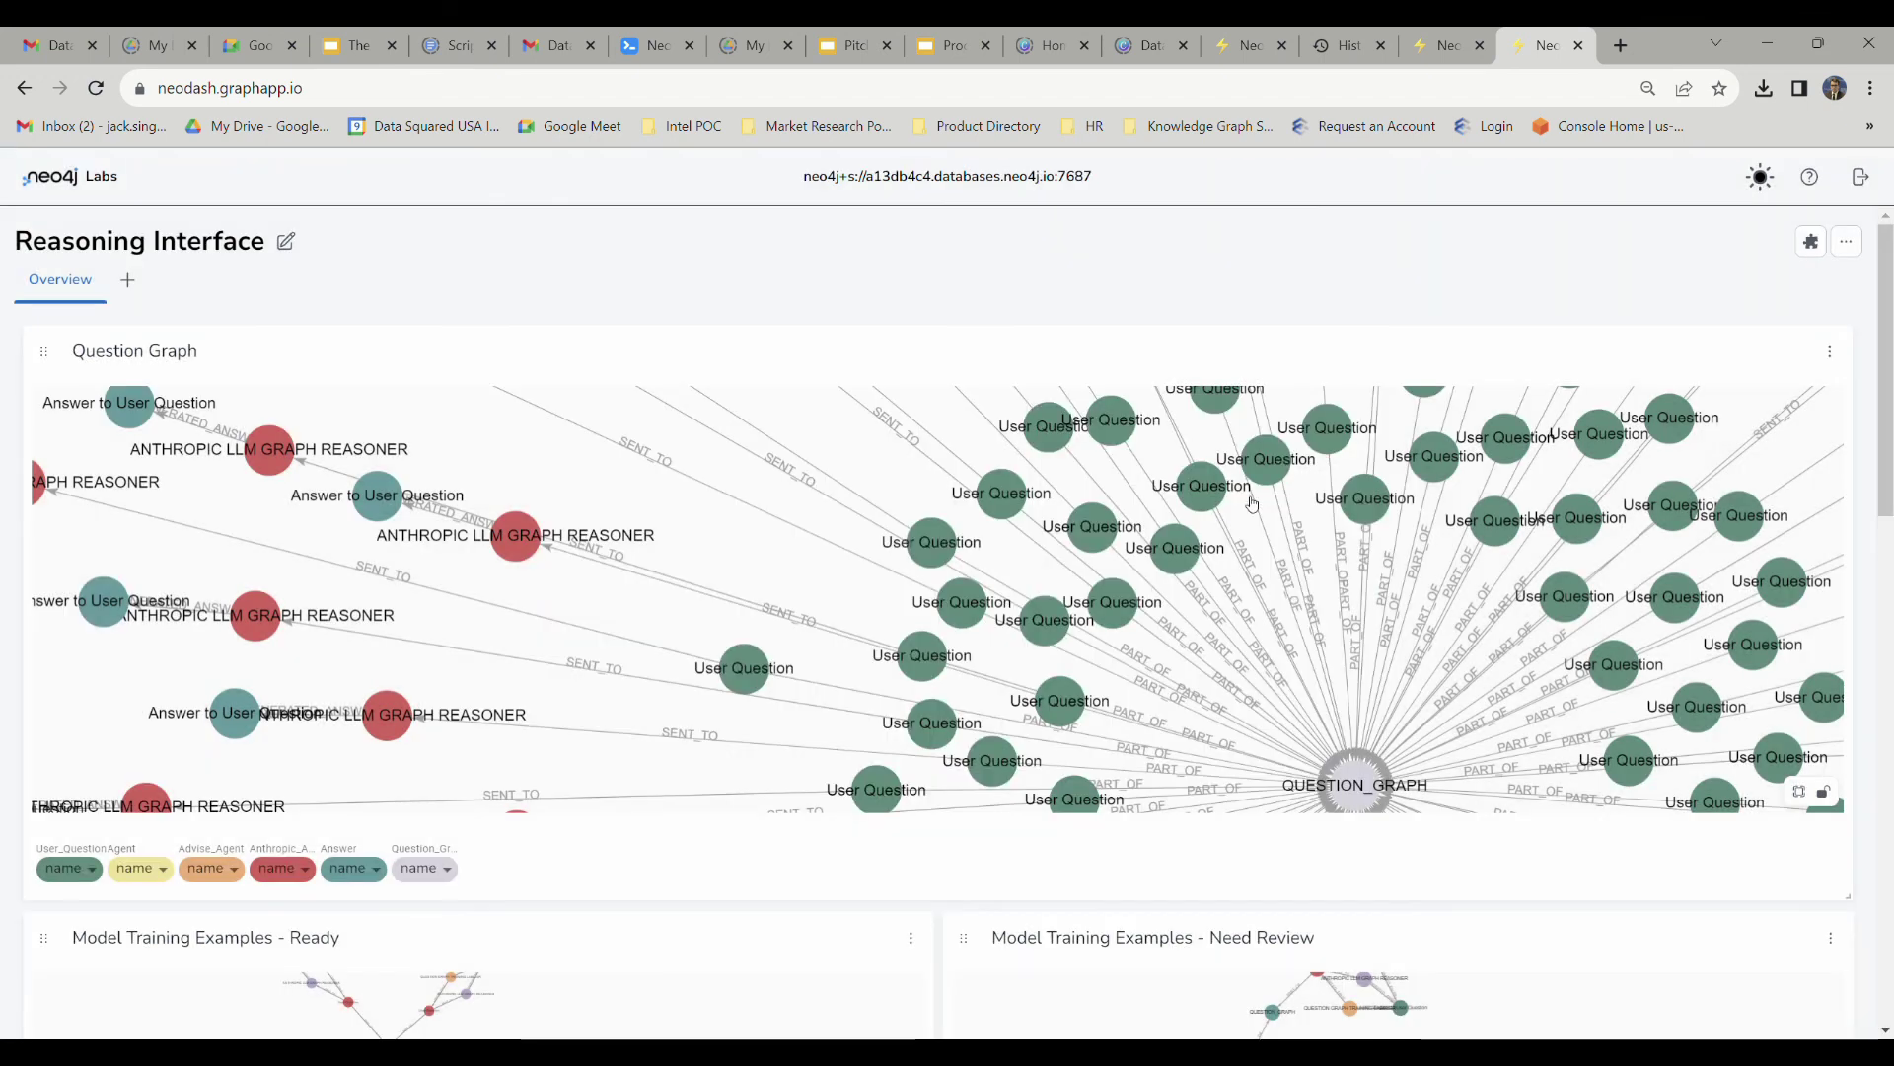
# Pan away from the QUESTION_GRAPH hub, check another User Question, and open a different Answer node.
pyautogui.moveTo(1111, 523); pyautogui.dragTo(1079, 749)
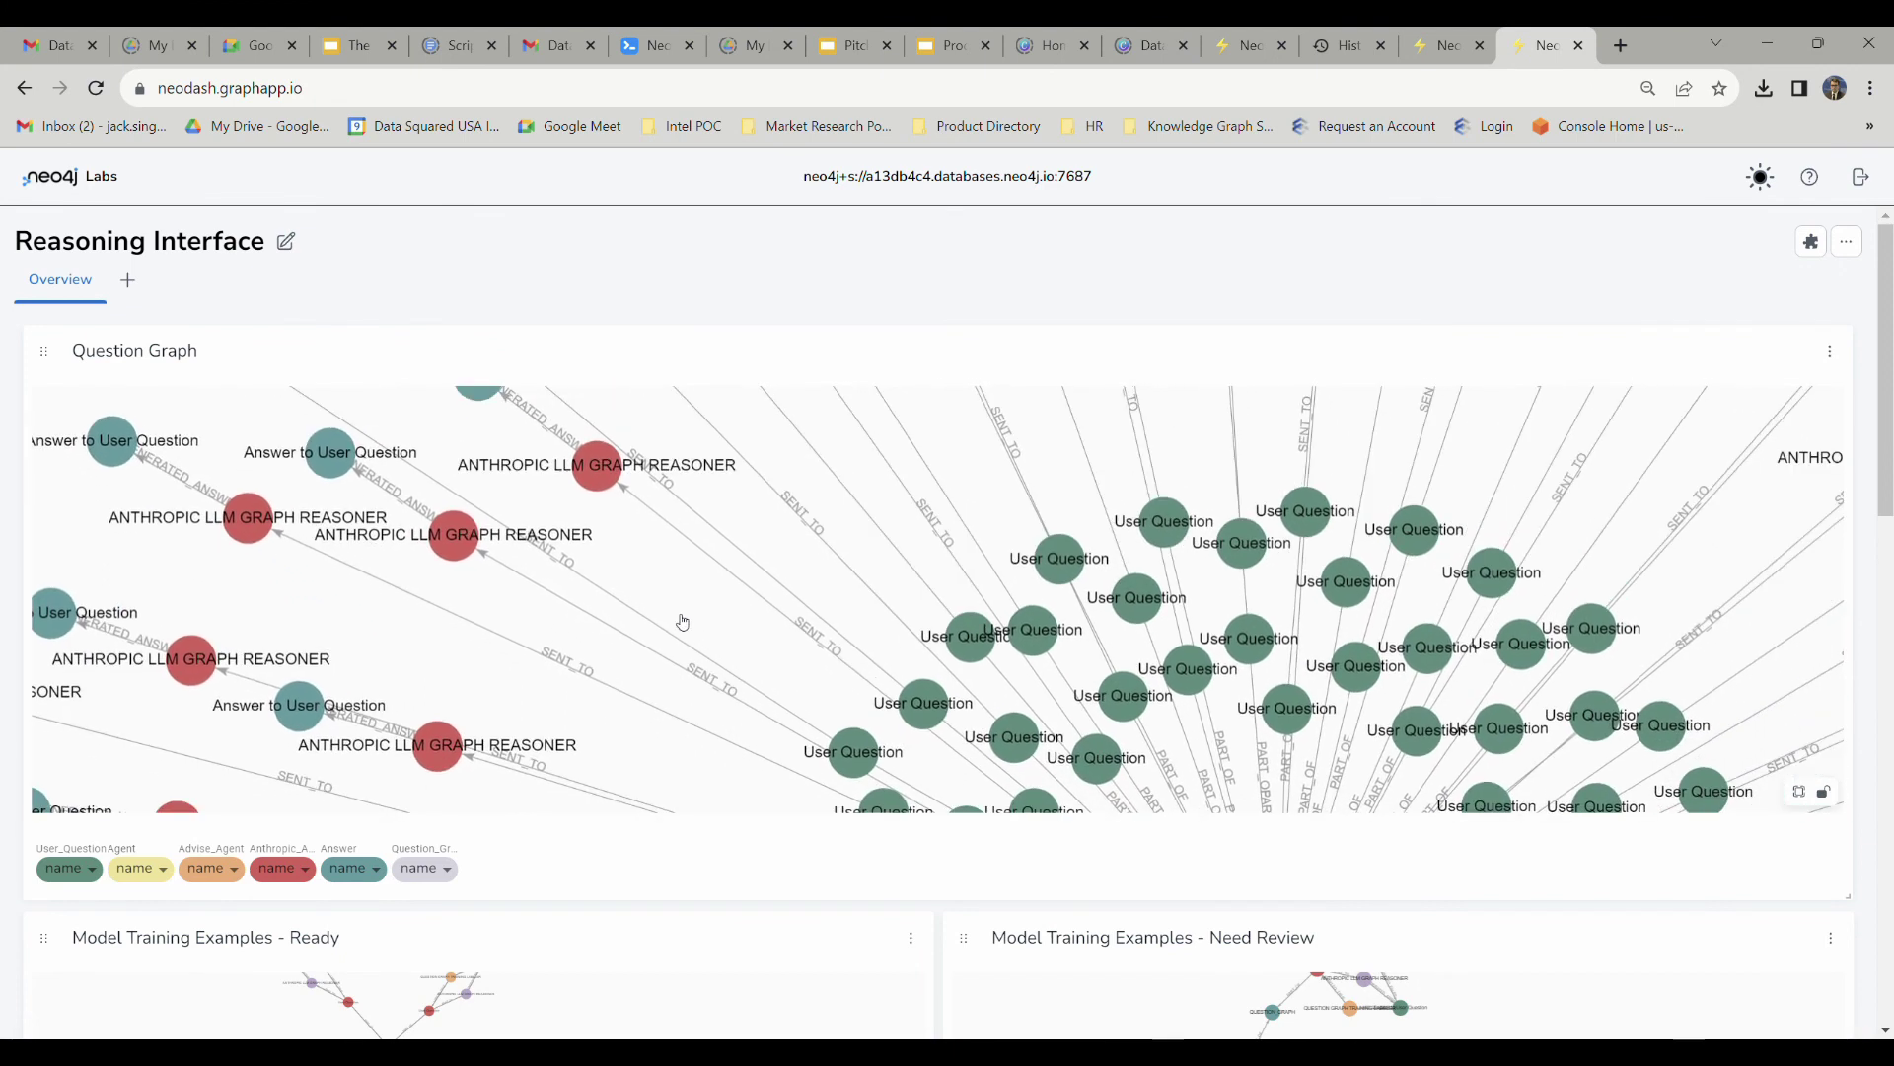
pyautogui.click(945, 695)
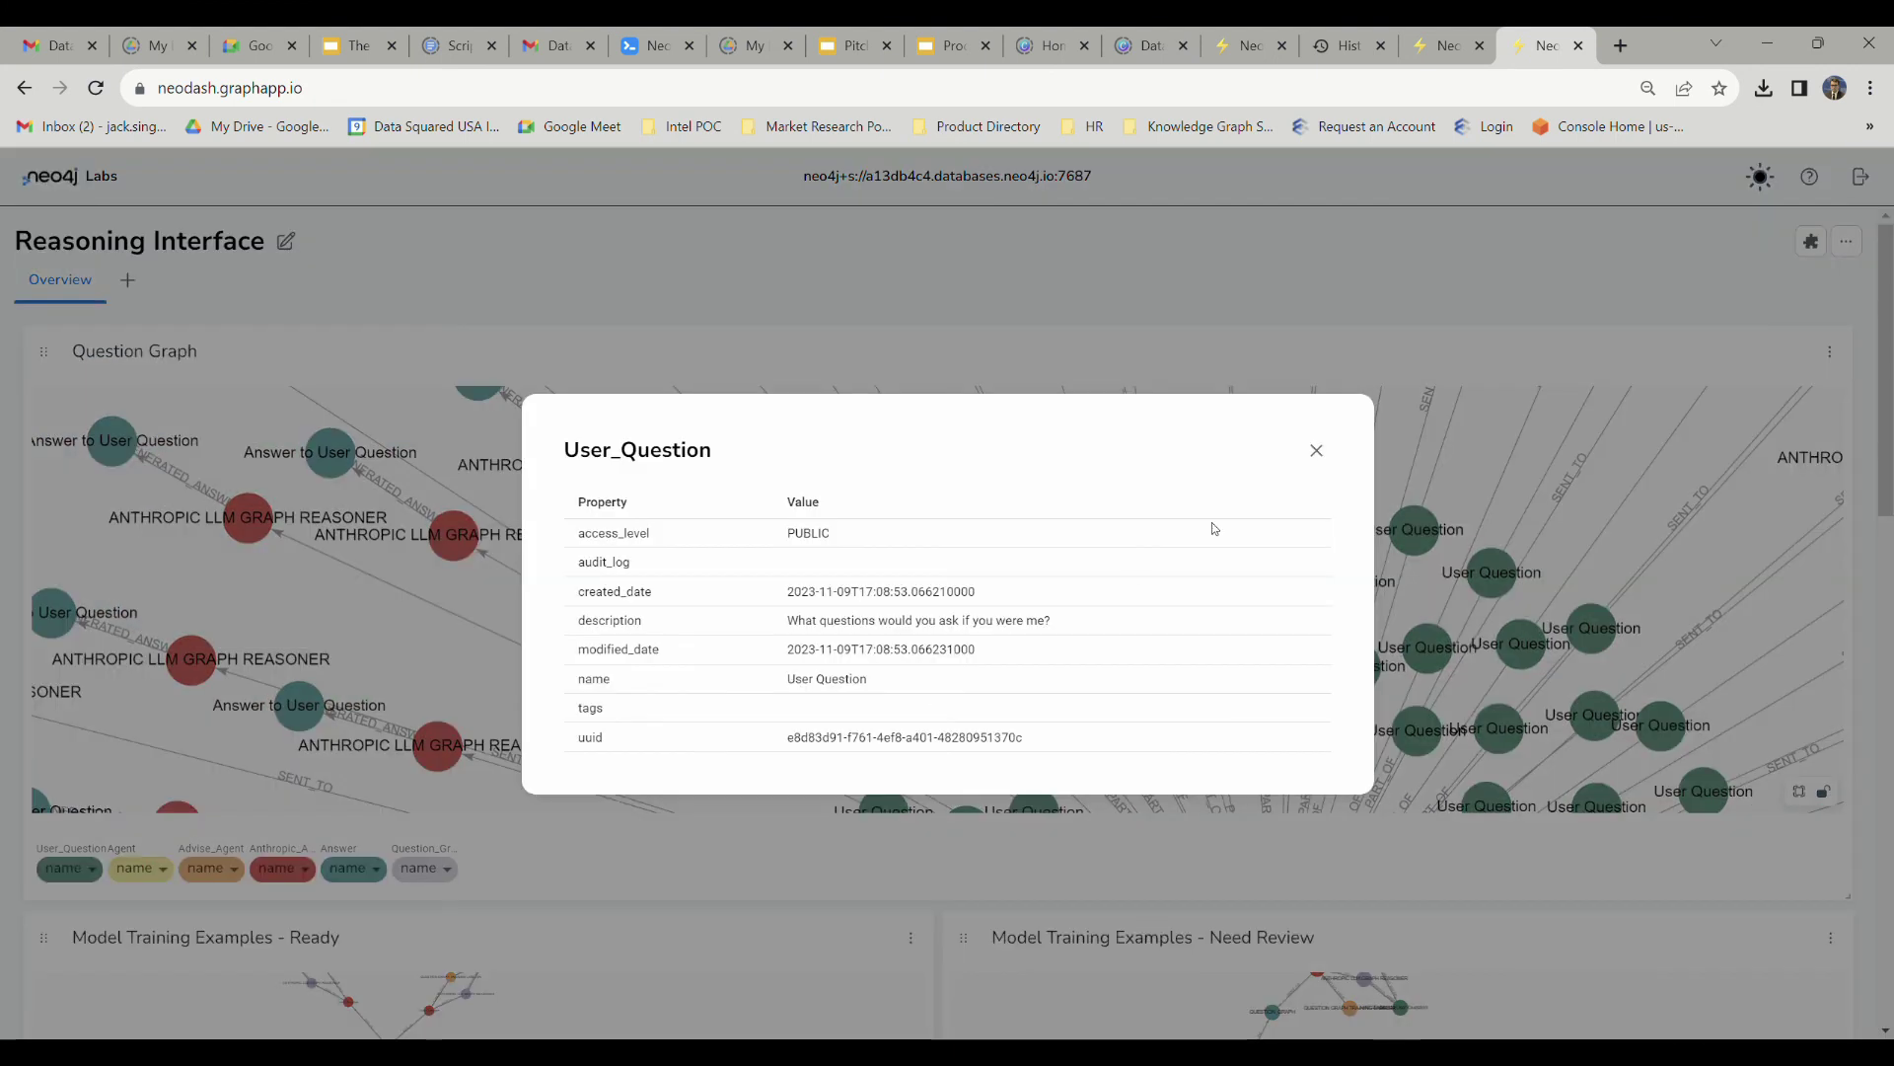
pyautogui.click(1316, 450)
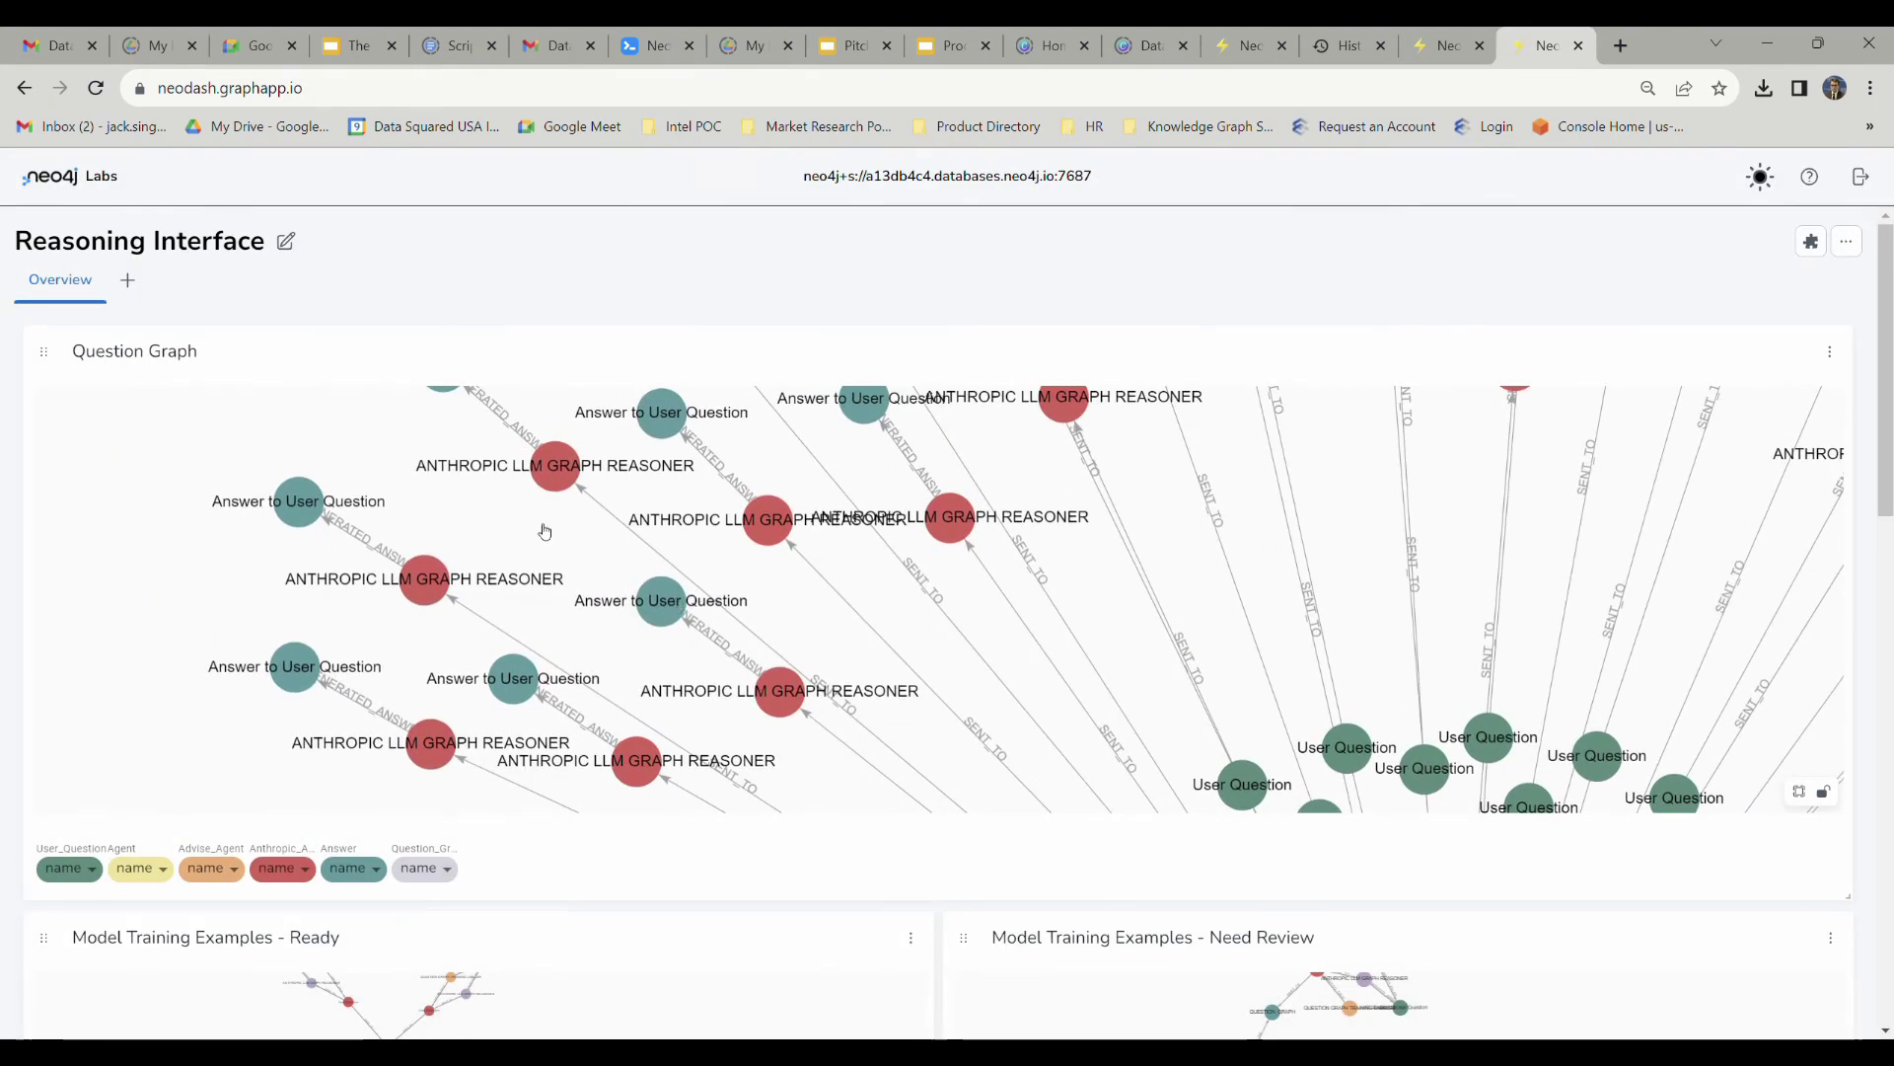
pyautogui.click(546, 533)
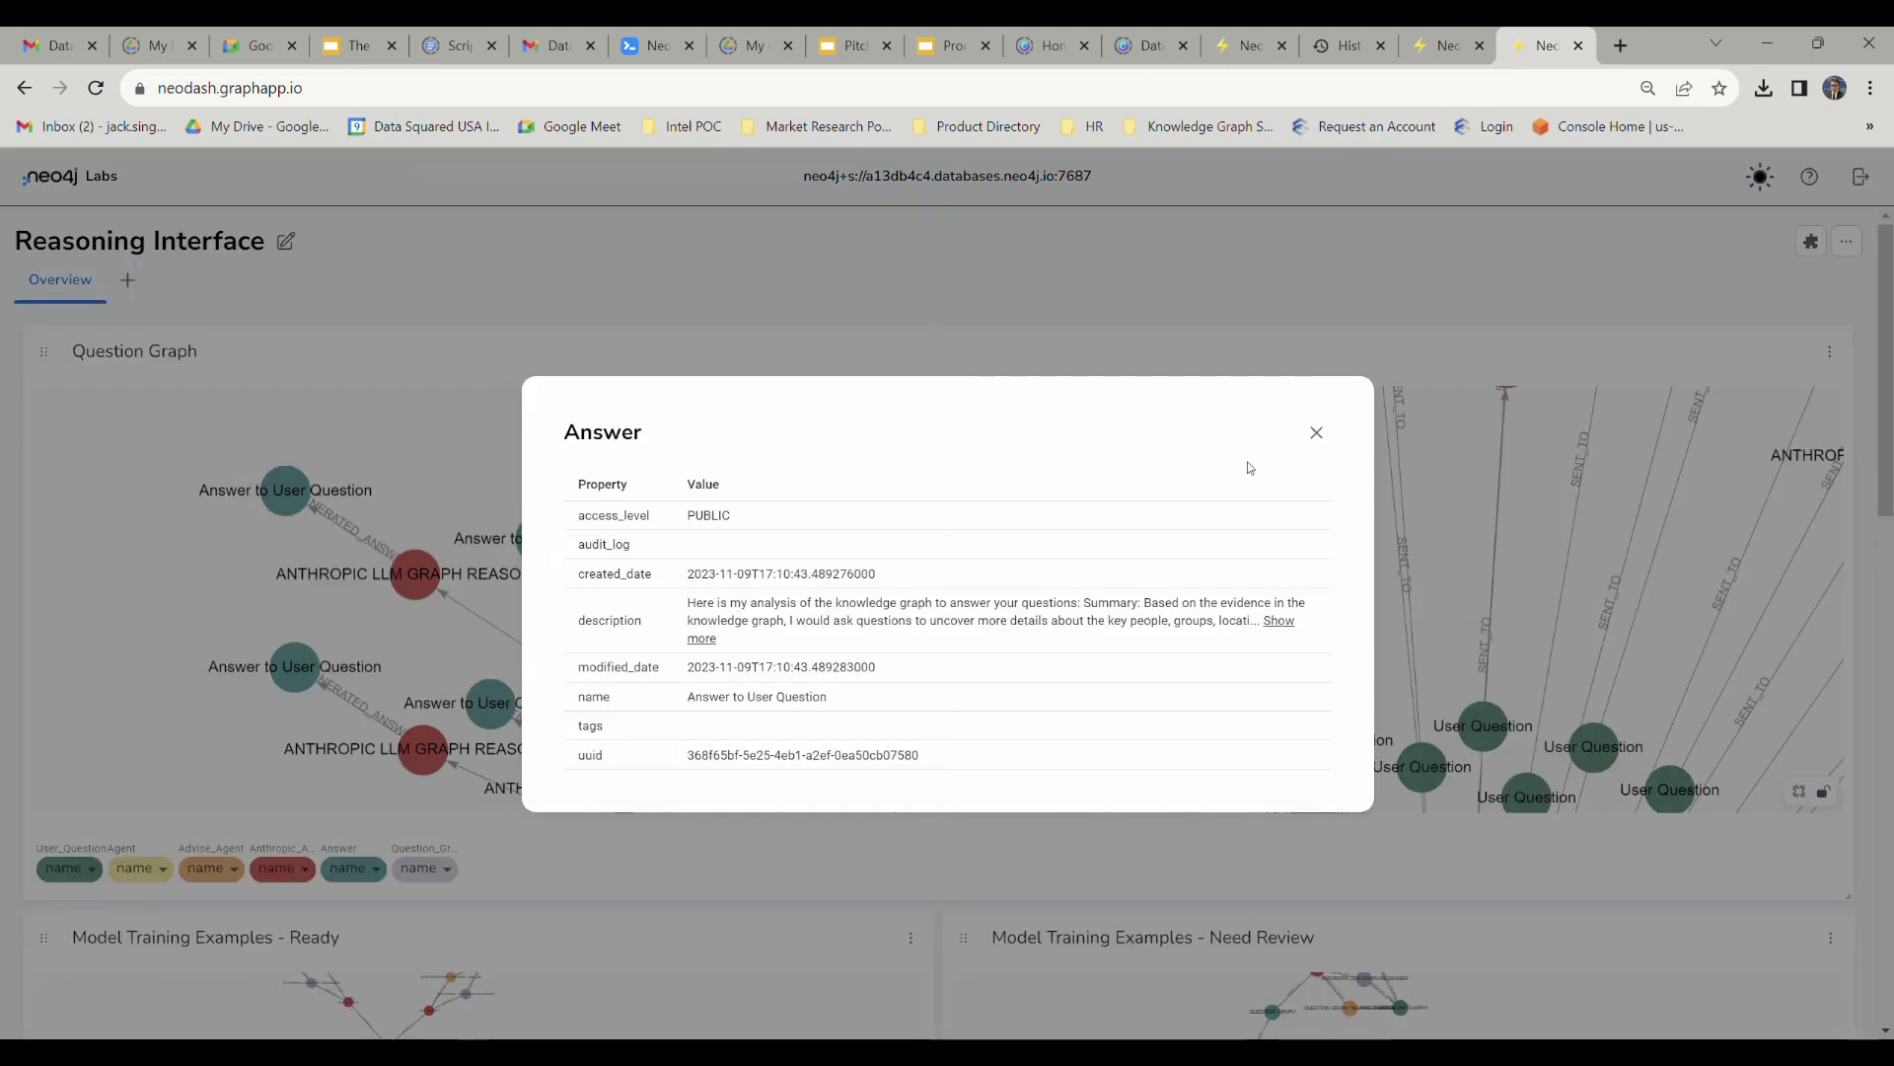
# Expand the answer and highlight follow-up questions on motivations, capabilities, terrorist locations and Nodes 2173–2187.
pyautogui.click(1278, 619)
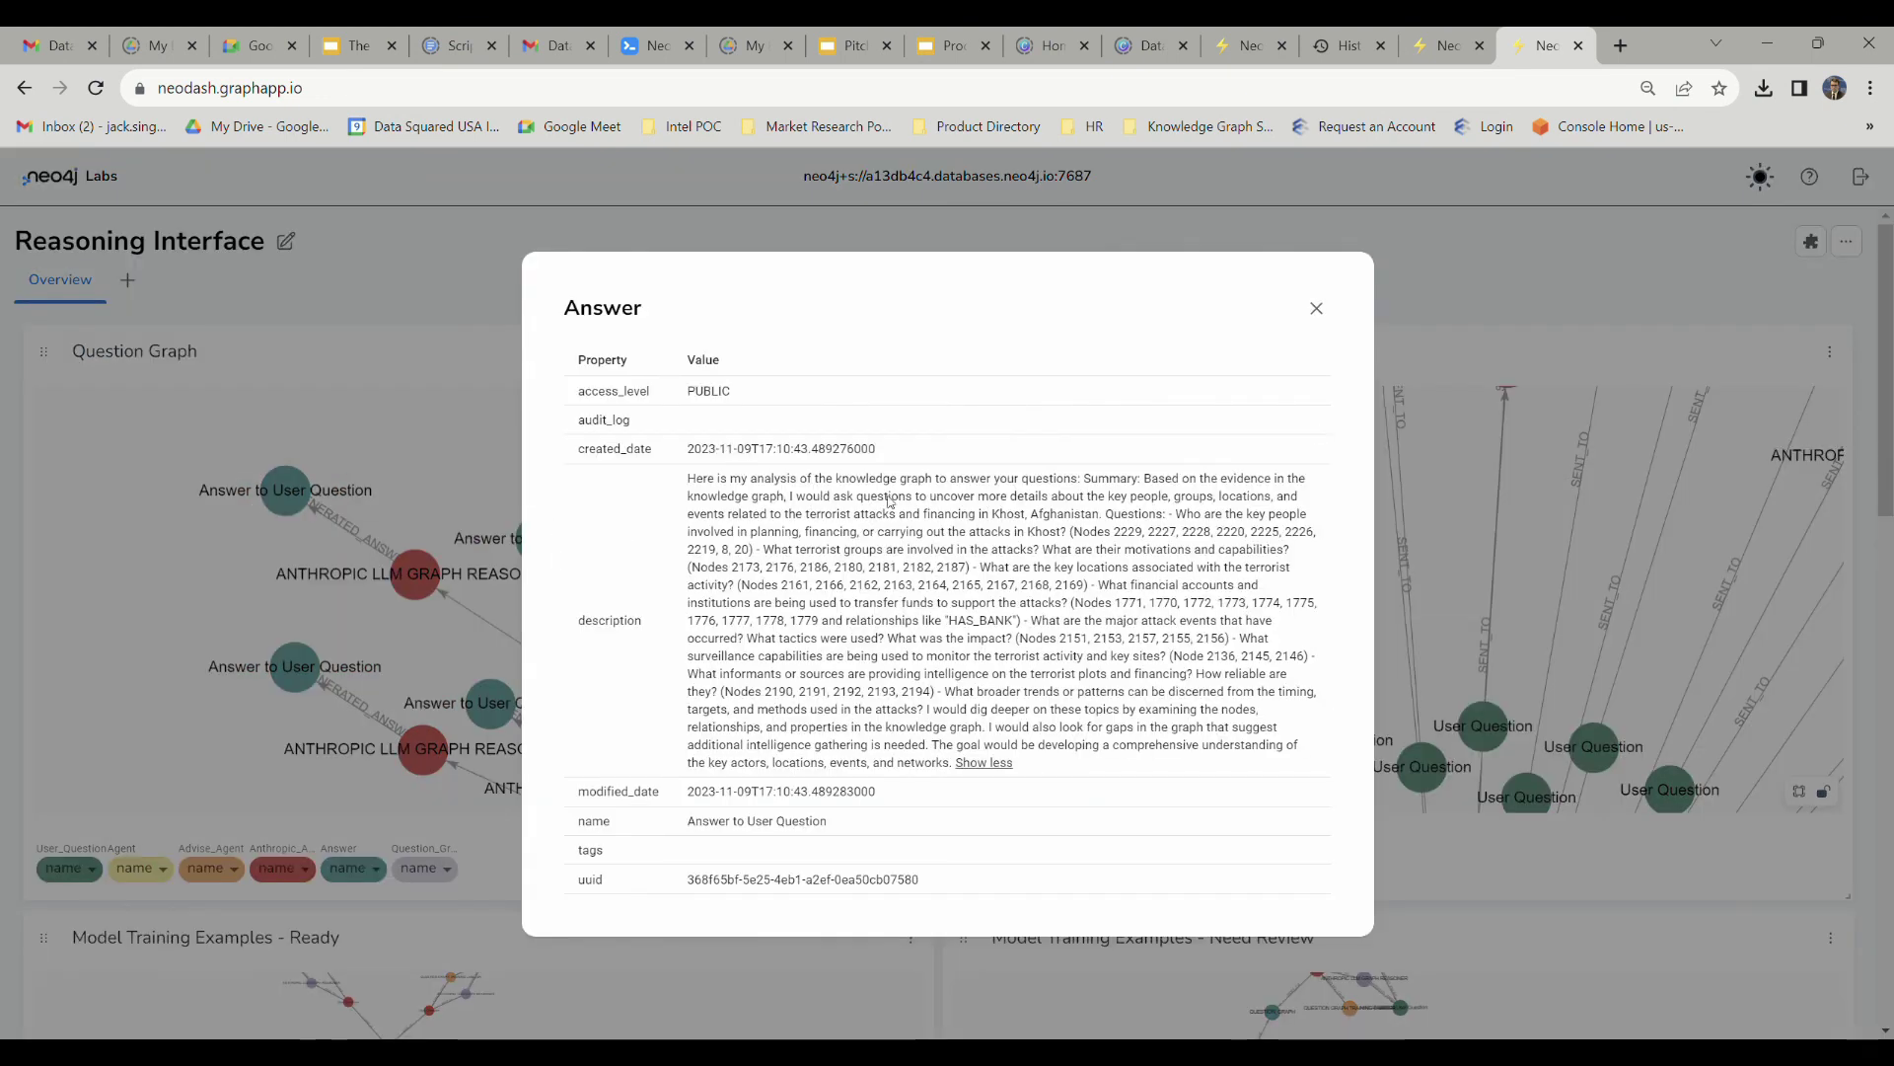
pyautogui.moveTo(890, 498); pyautogui.dragTo(1017, 520)
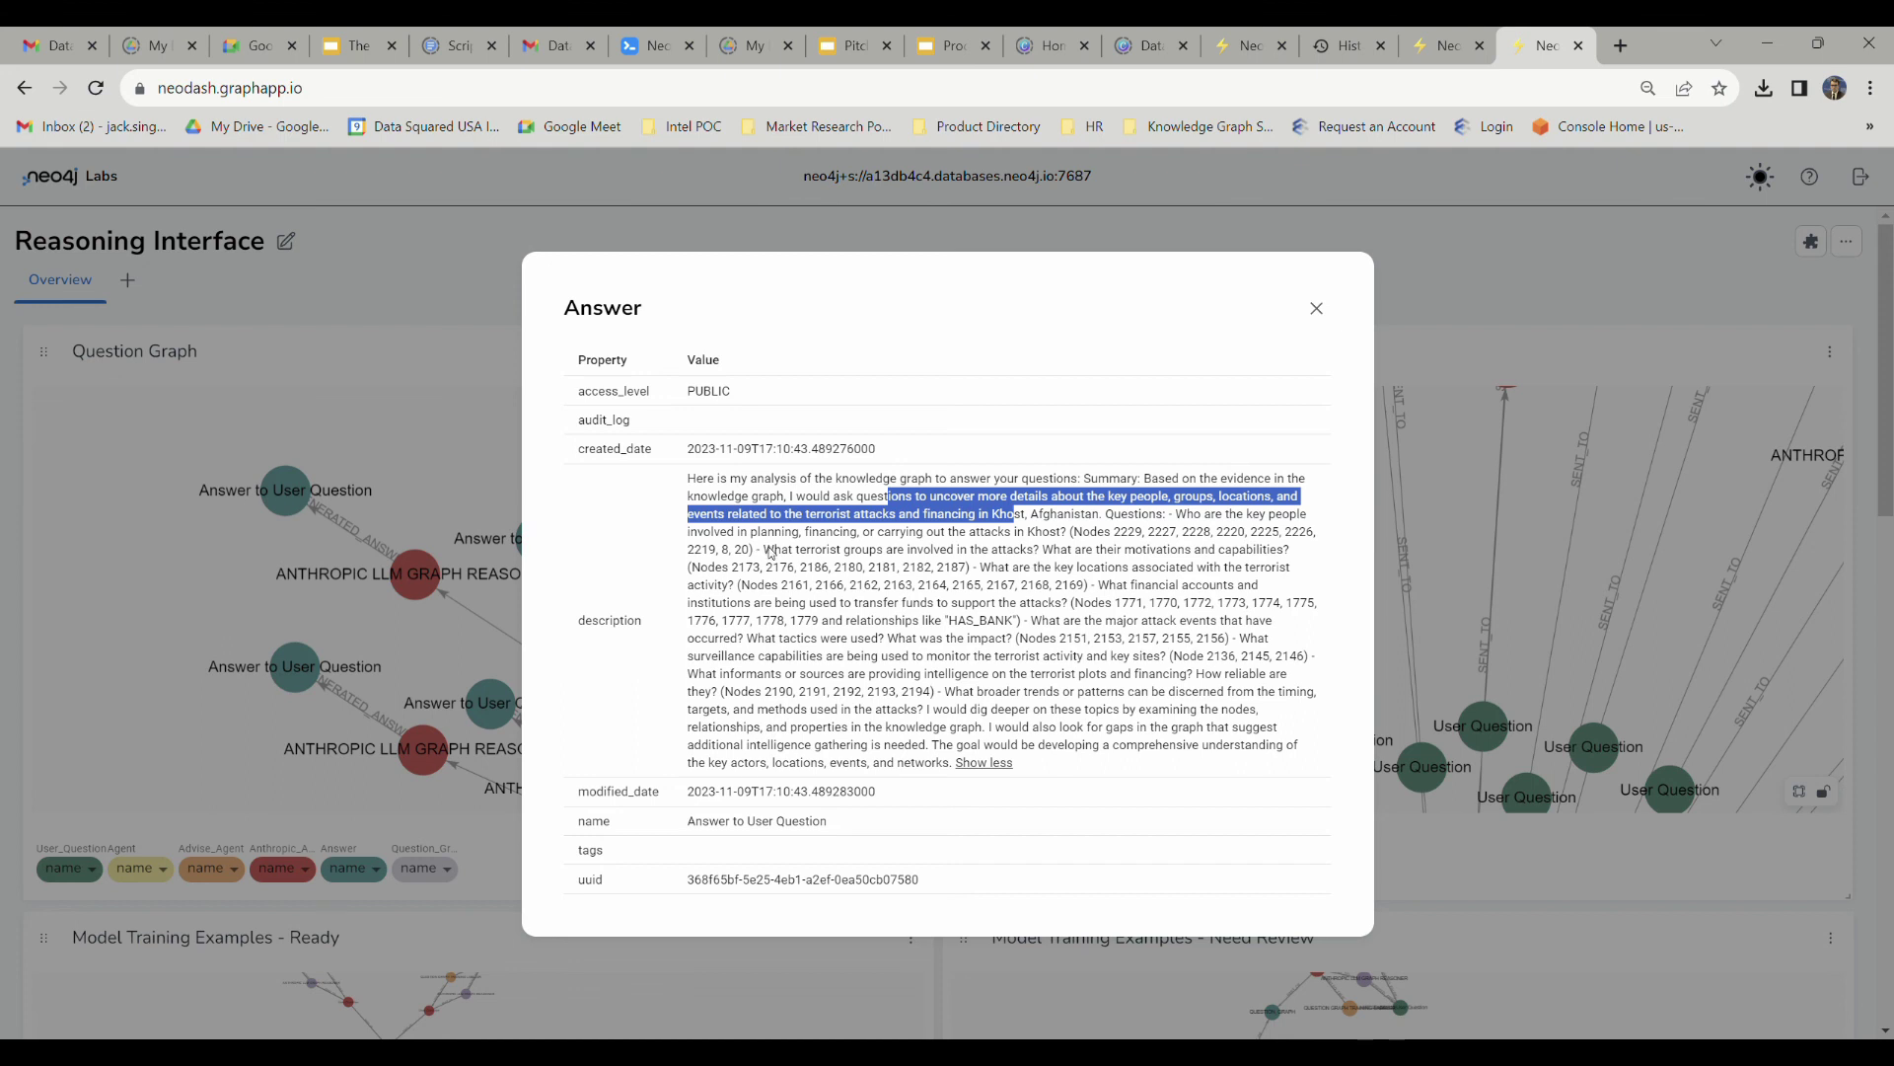
pyautogui.moveTo(772, 554); pyautogui.dragTo(1285, 561)
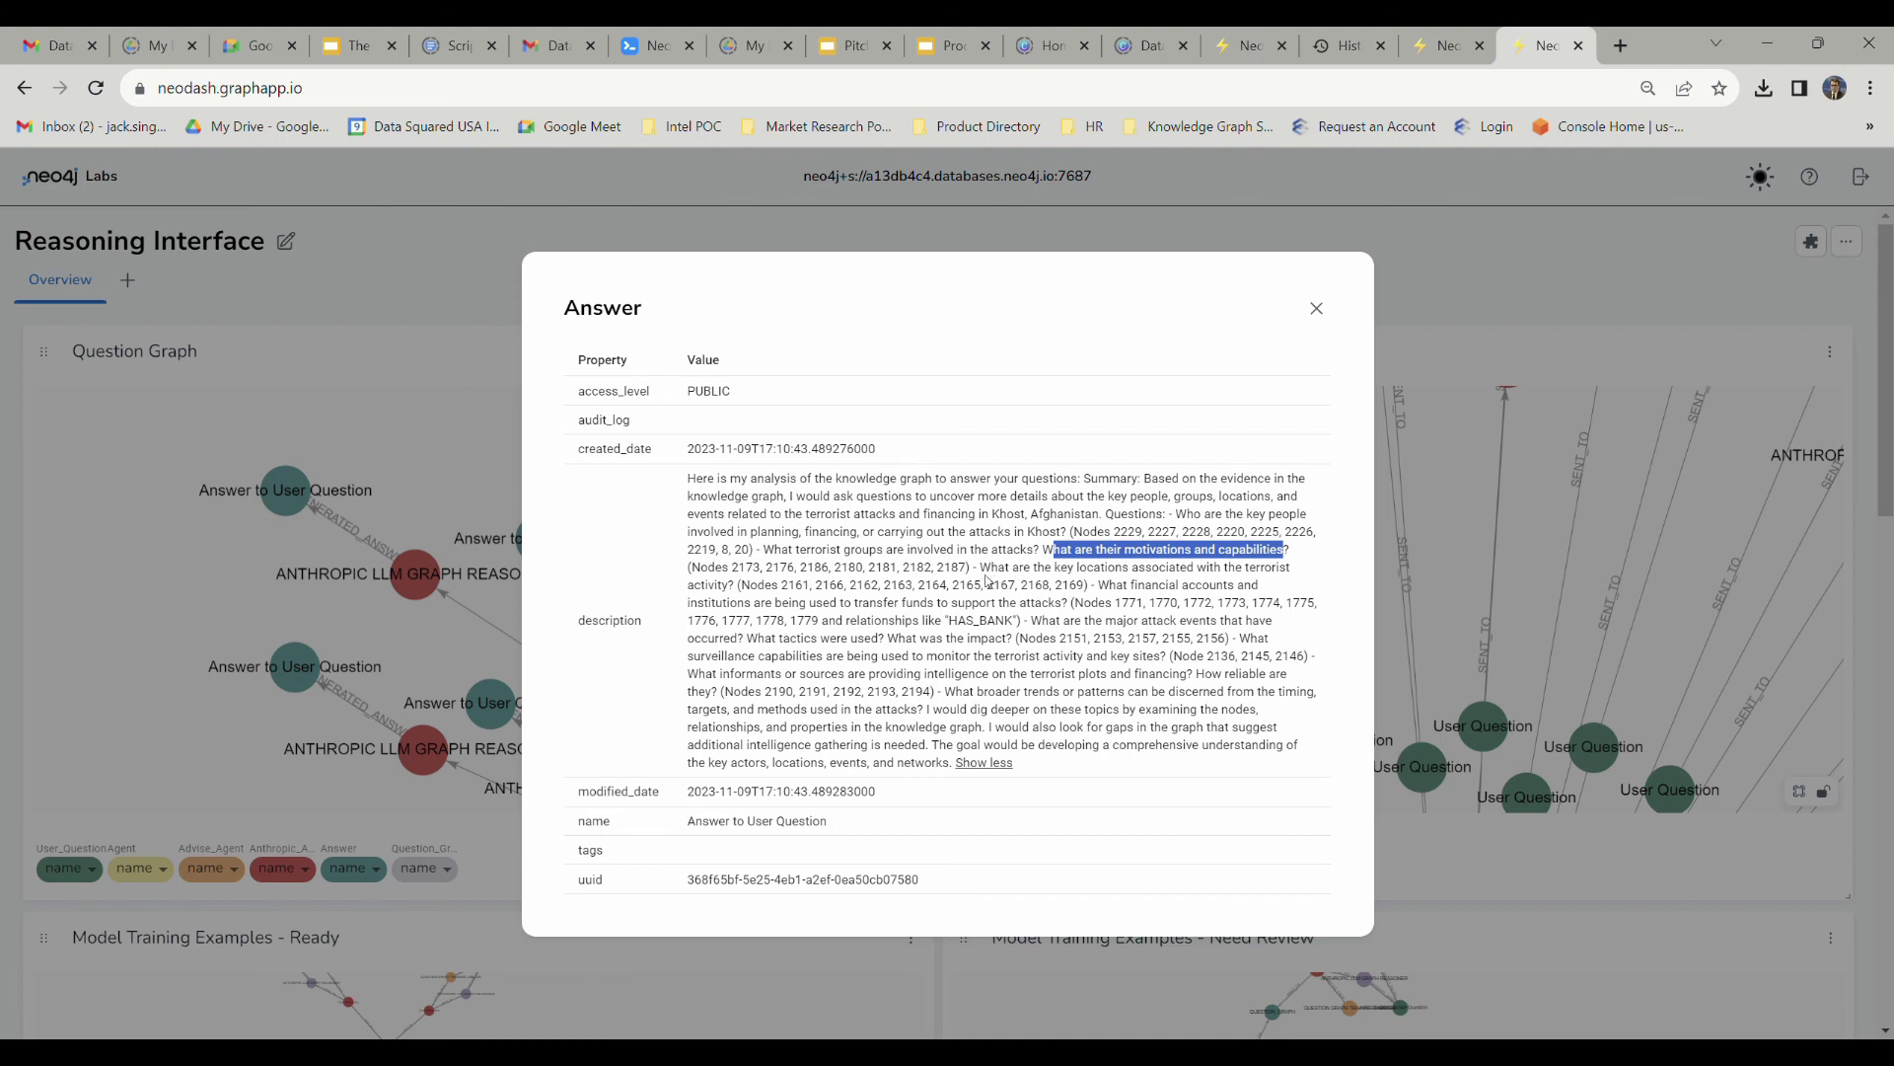
pyautogui.moveTo(981, 568); pyautogui.dragTo(1290, 567)
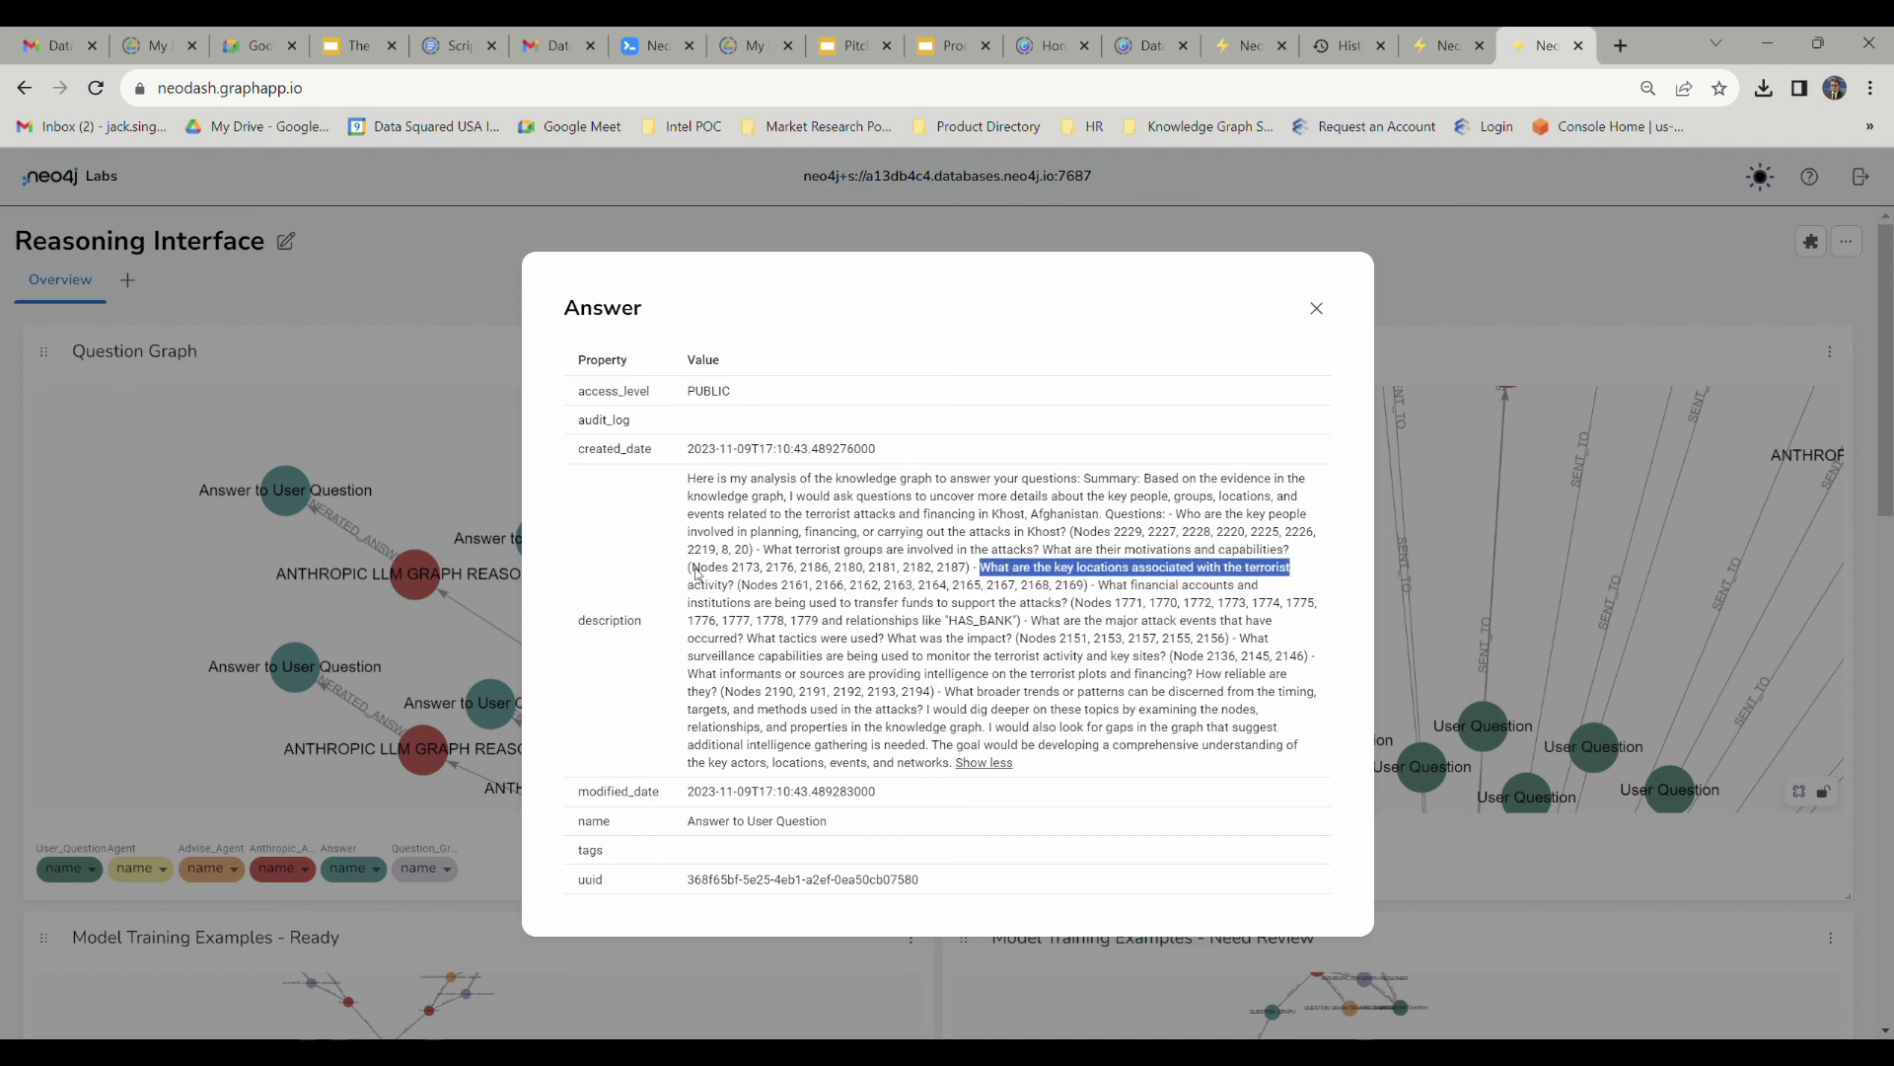
pyautogui.moveTo(692, 568); pyautogui.dragTo(968, 575)
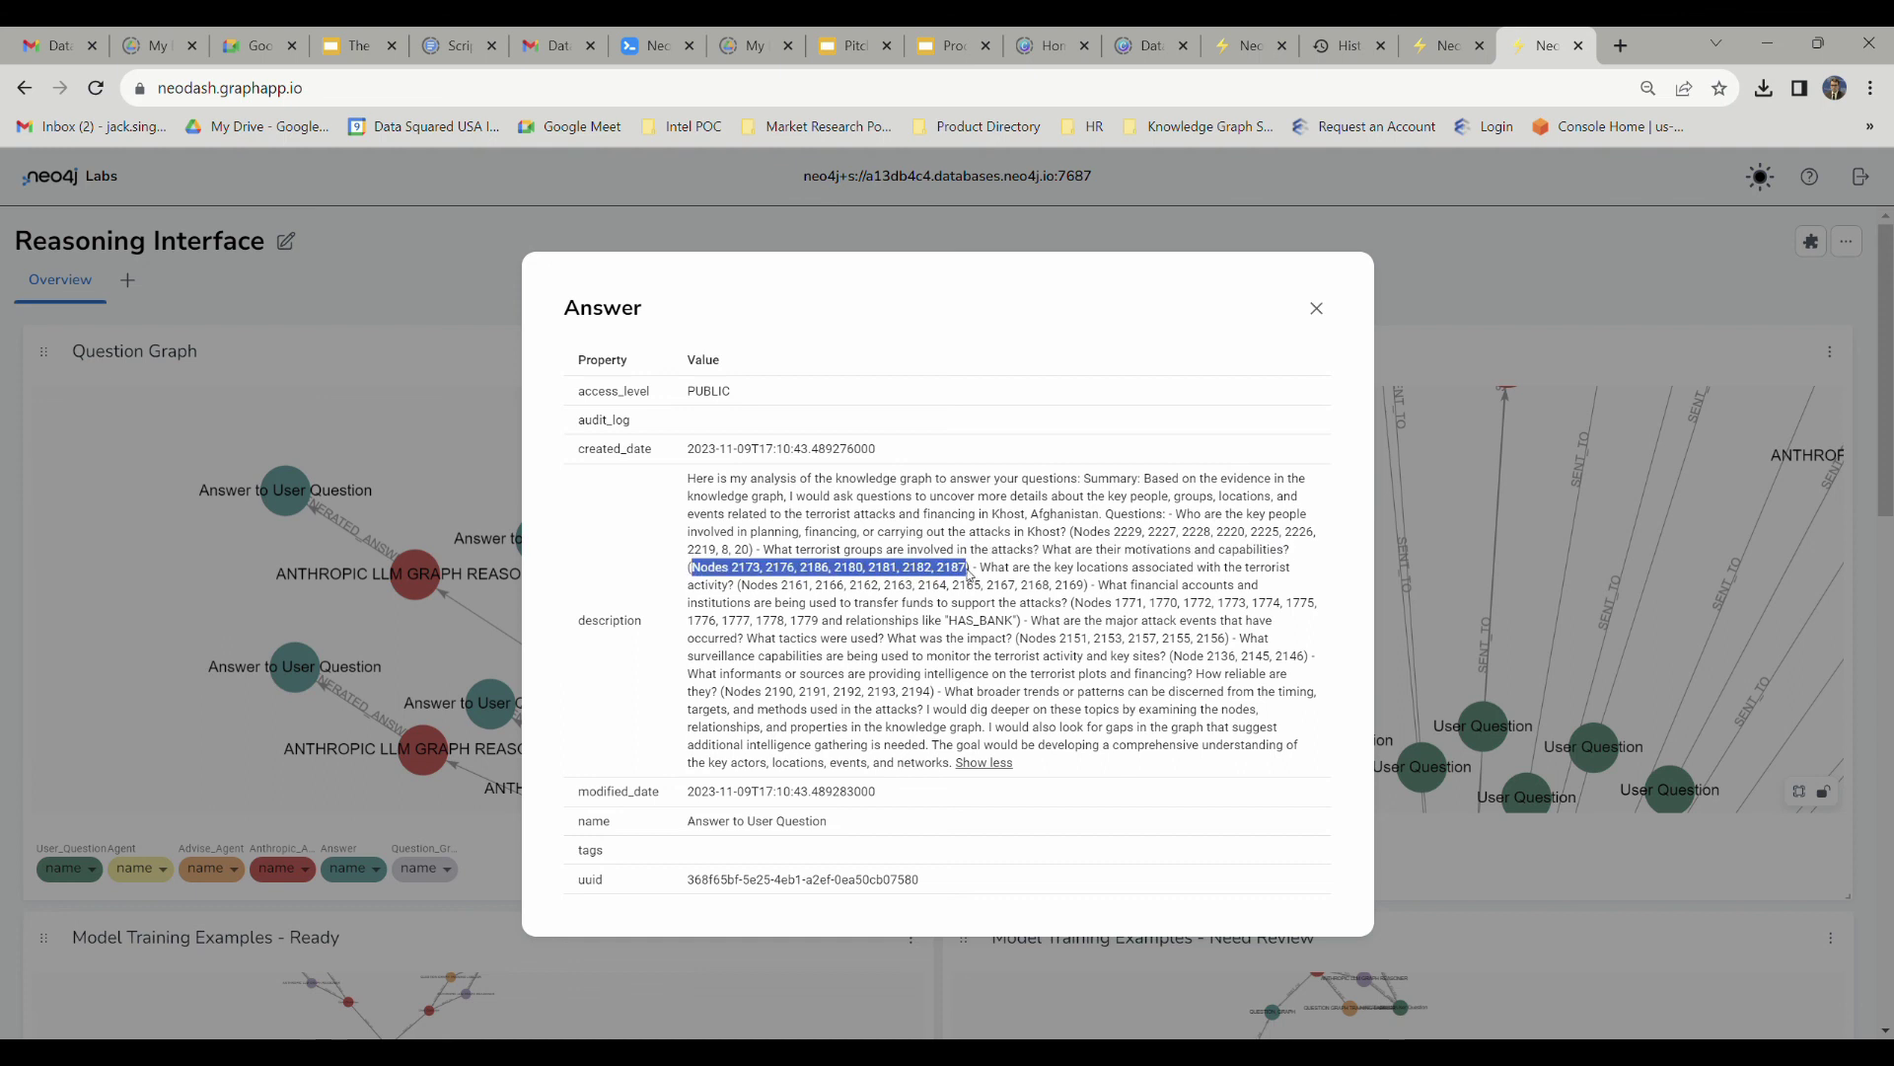